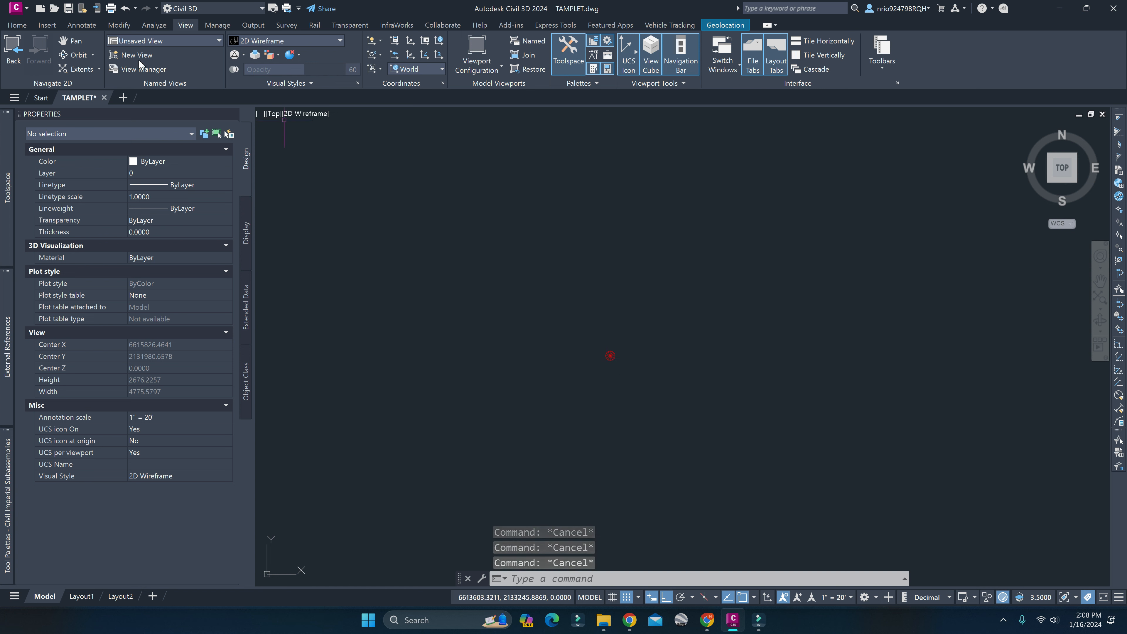
{"action": "left_click", "coordinate": [23, 27]}
{"action": "left_click", "coordinate": [47, 27]}
{"action": "left_click", "coordinate": [21, 26]}
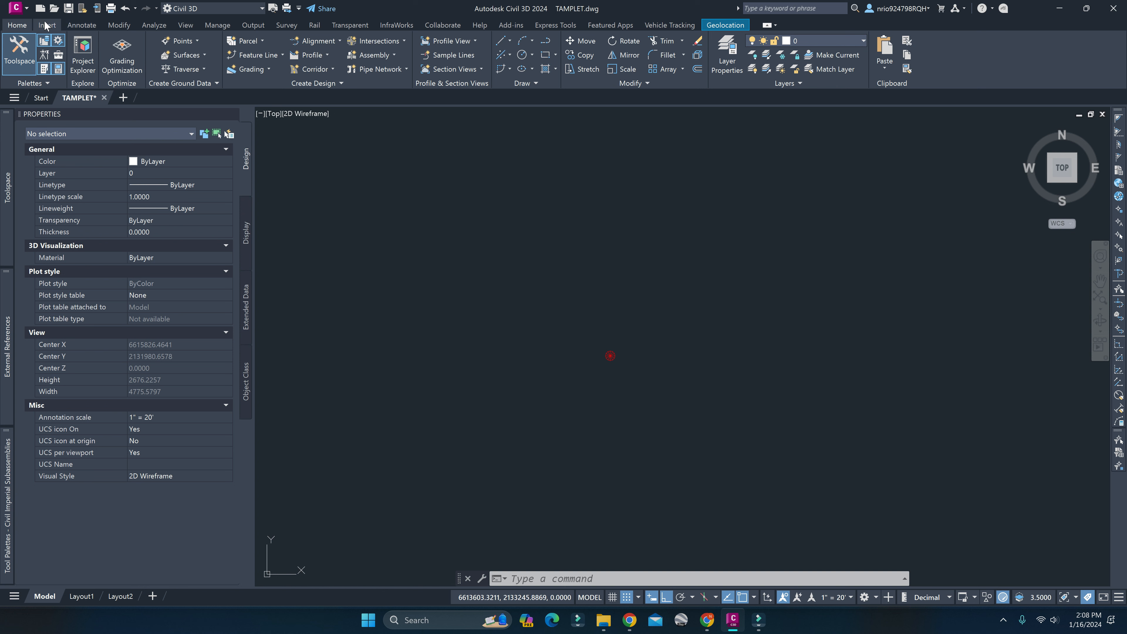
{"action": "left_click", "coordinate": [577, 225]}
{"action": "key", "text": "Escape"}
{"action": "middle_click_drag", "start_coordinate": [585, 318], "coordinate": [575, 312]}
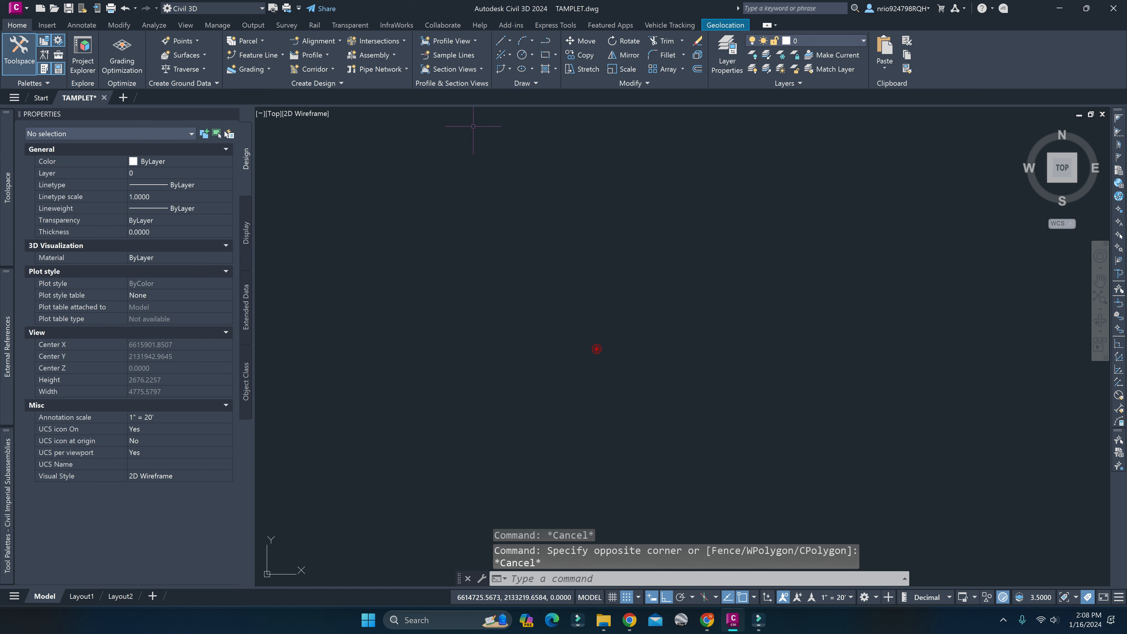
{"action": "key", "text": "Escape"}
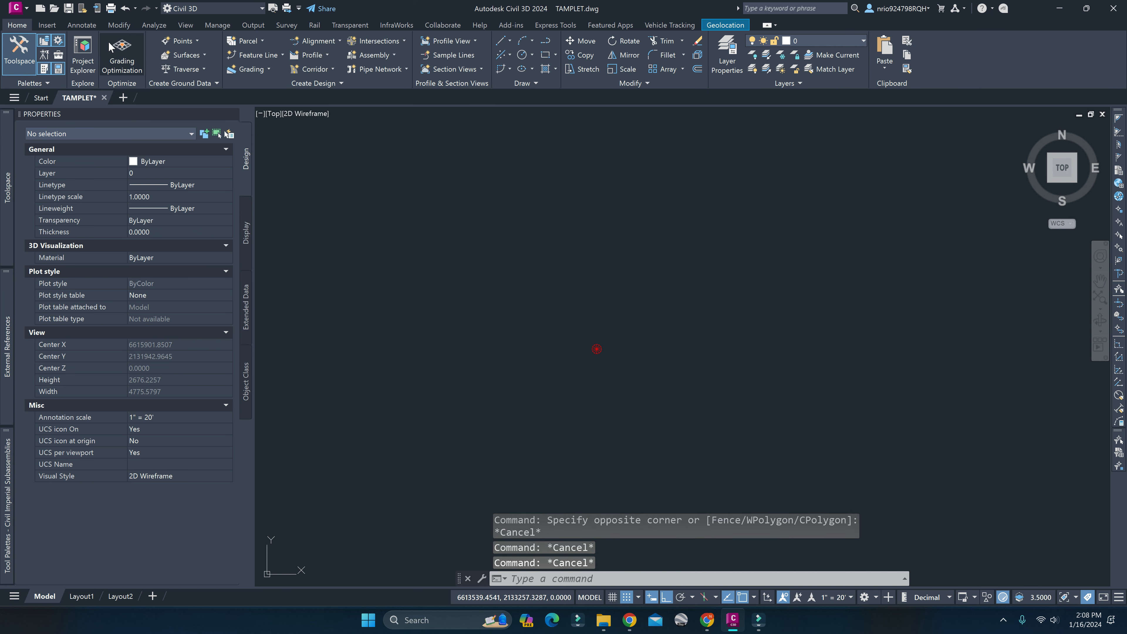
Turn on the online aerial map as the drawing's background.
{"action": "left_click", "coordinate": [726, 26]}
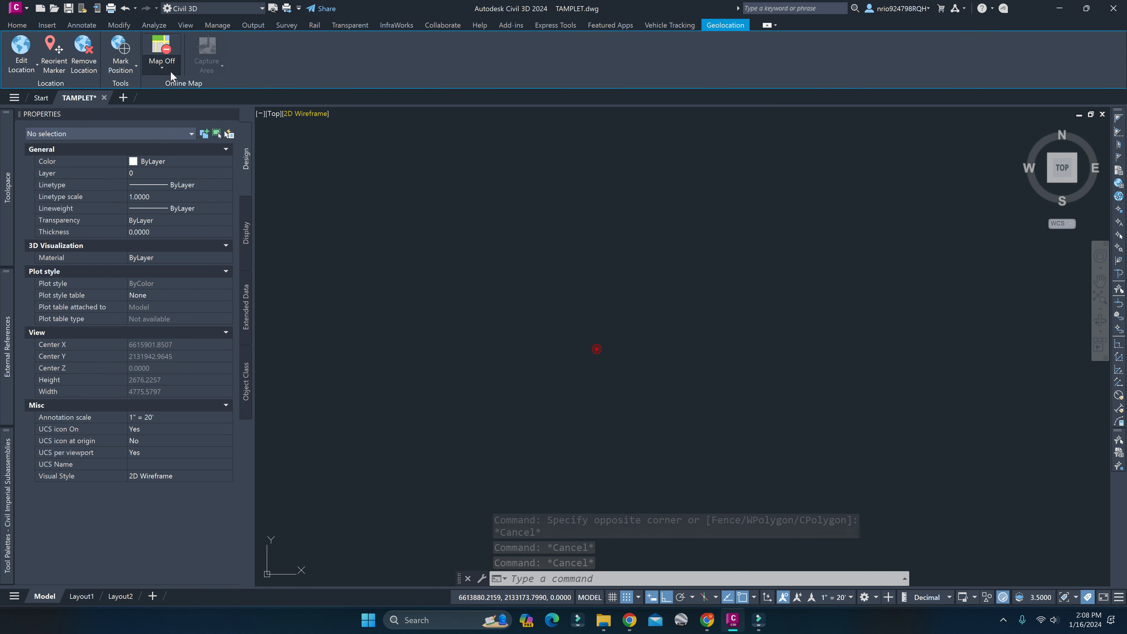
{"action": "left_click", "coordinate": [162, 67]}
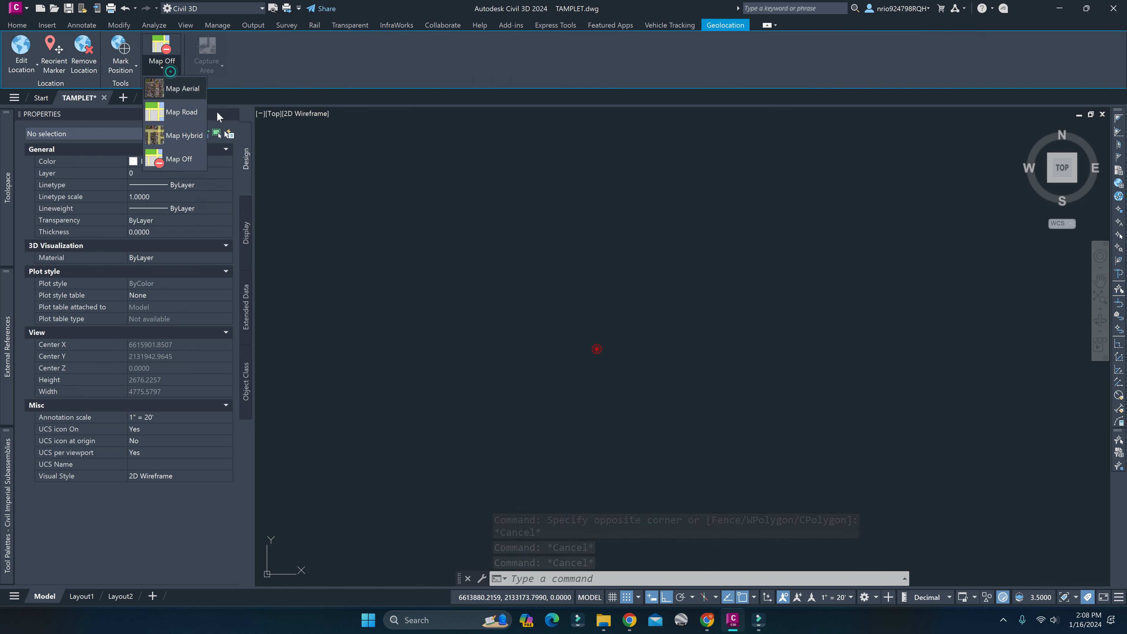
{"action": "left_click", "coordinate": [189, 90]}
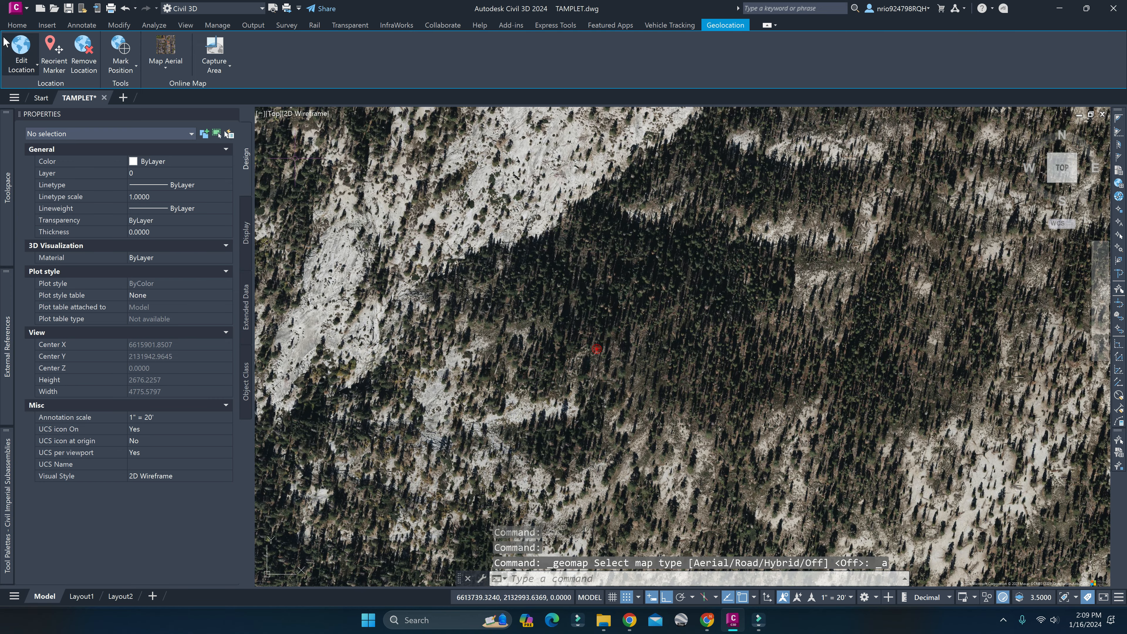
Edit the drawing's geographic location from the map, searching for CITY OF PARLIER and dropping the marker on the Parlier, CA result.
{"action": "left_click", "coordinate": [23, 48]}
{"action": "left_click", "coordinate": [38, 88]}
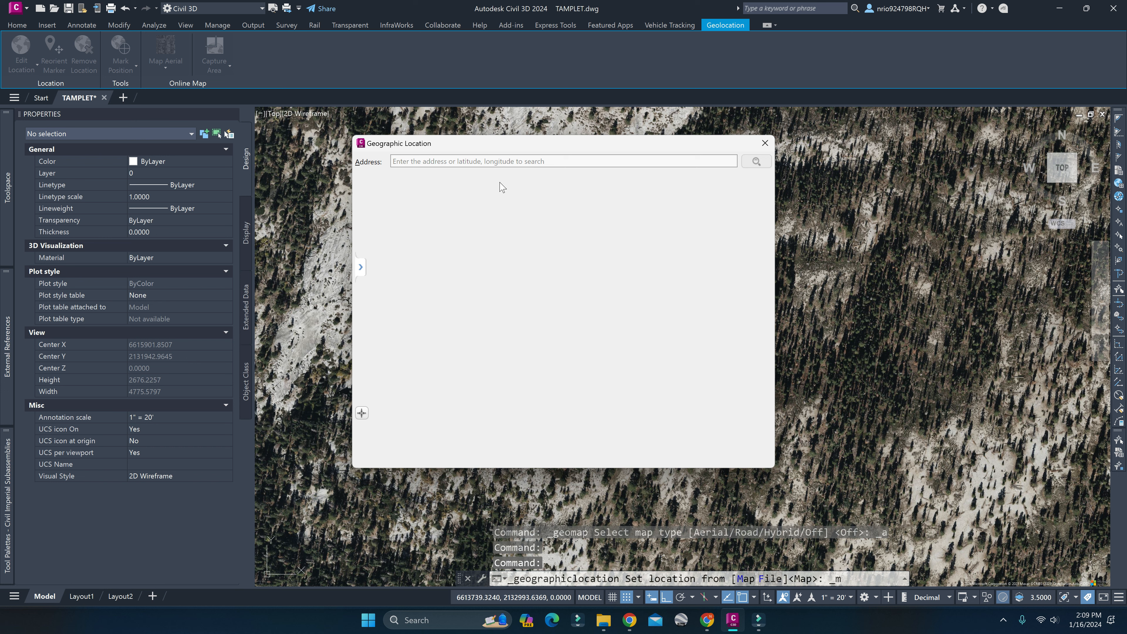
{"action": "type", "text": "36.683333,-118.816667"}
{"action": "key", "text": "Return"}
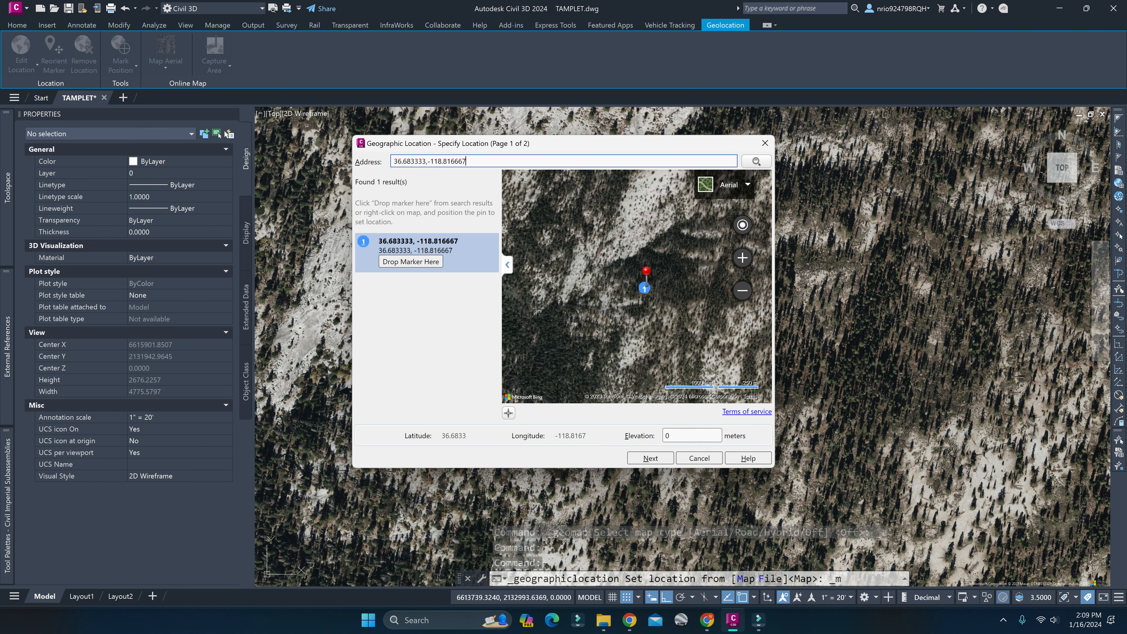
{"action": "type", "text": "CITY OF PARLIER"}
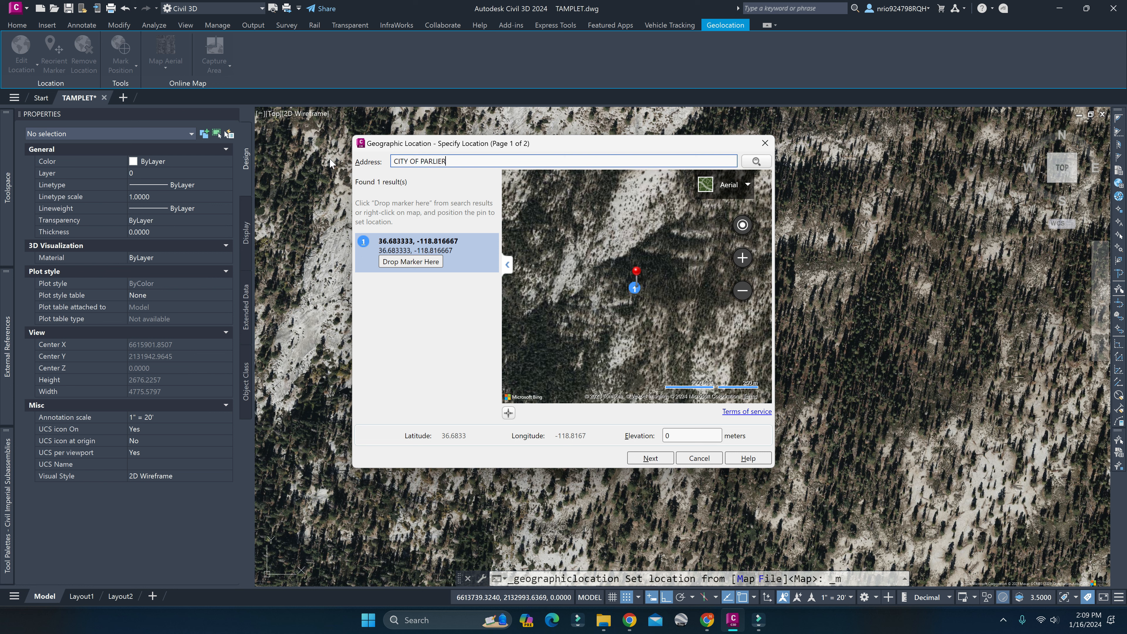
{"action": "key", "text": "Return"}
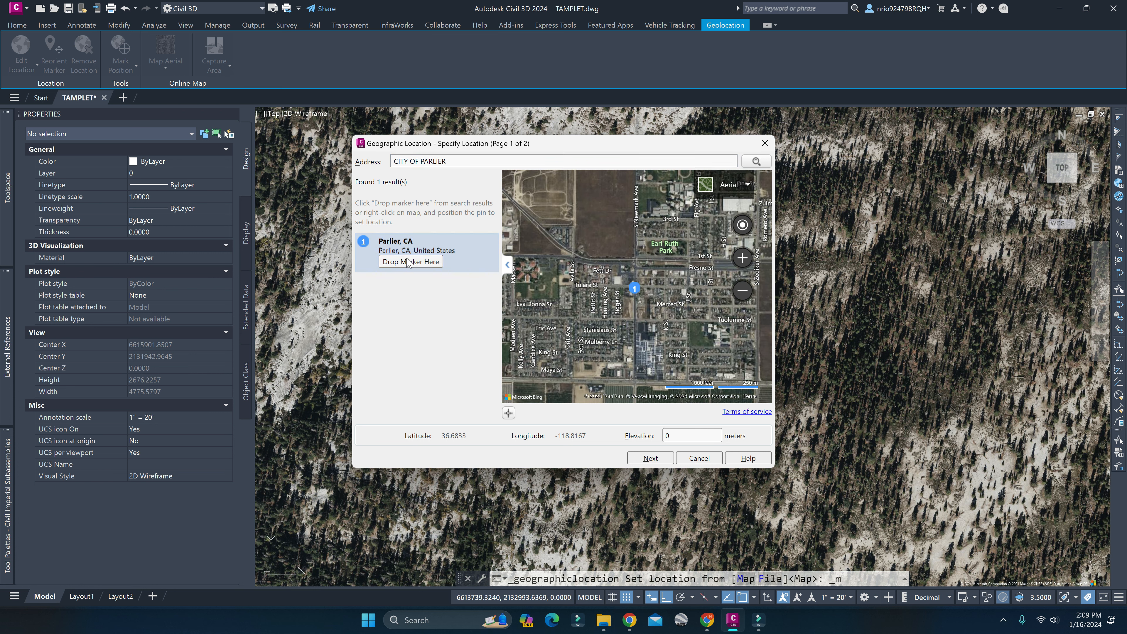
Accept the CA83-IVF coordinate system in feet and place the location point near the existing geographic marker.
{"action": "left_click", "coordinate": [650, 460]}
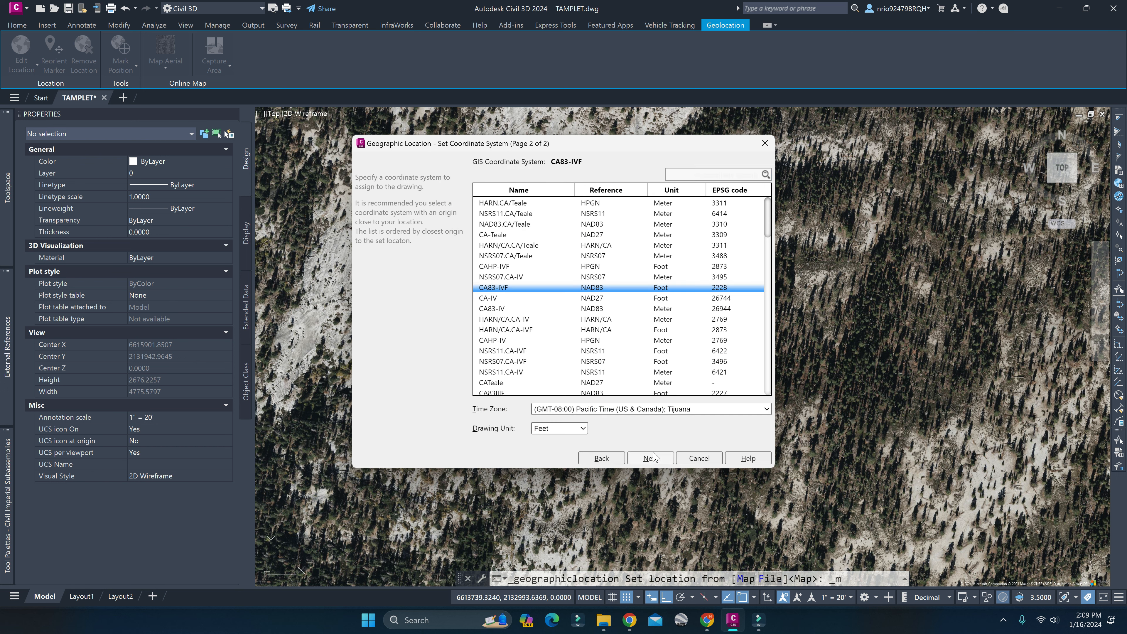
{"action": "left_click", "coordinate": [650, 458]}
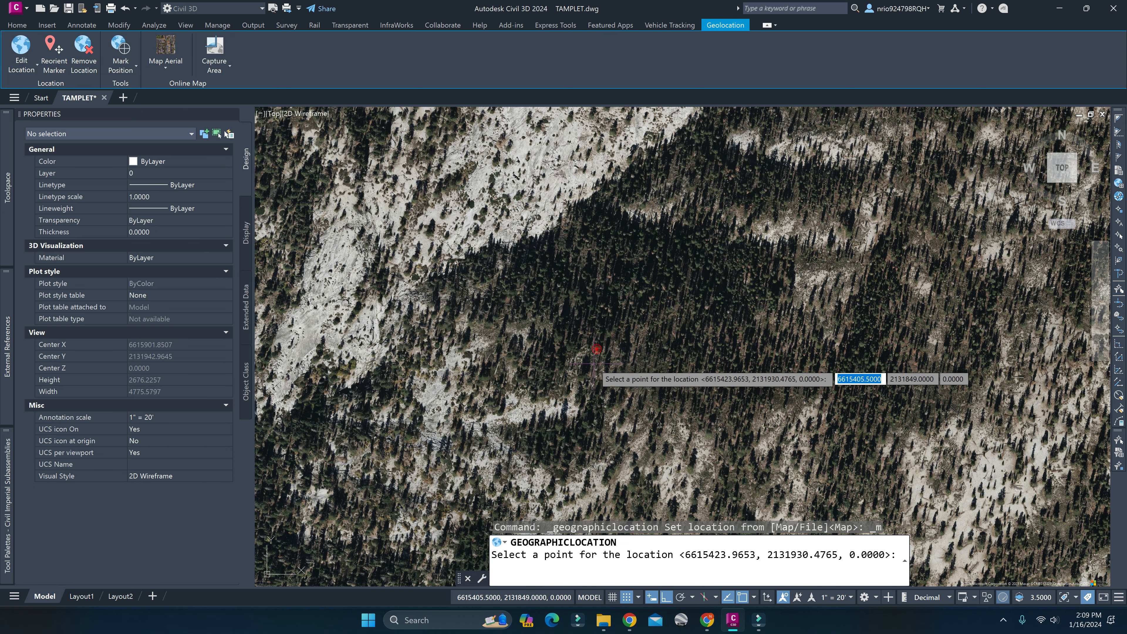
{"action": "left_click", "coordinate": [631, 341]}
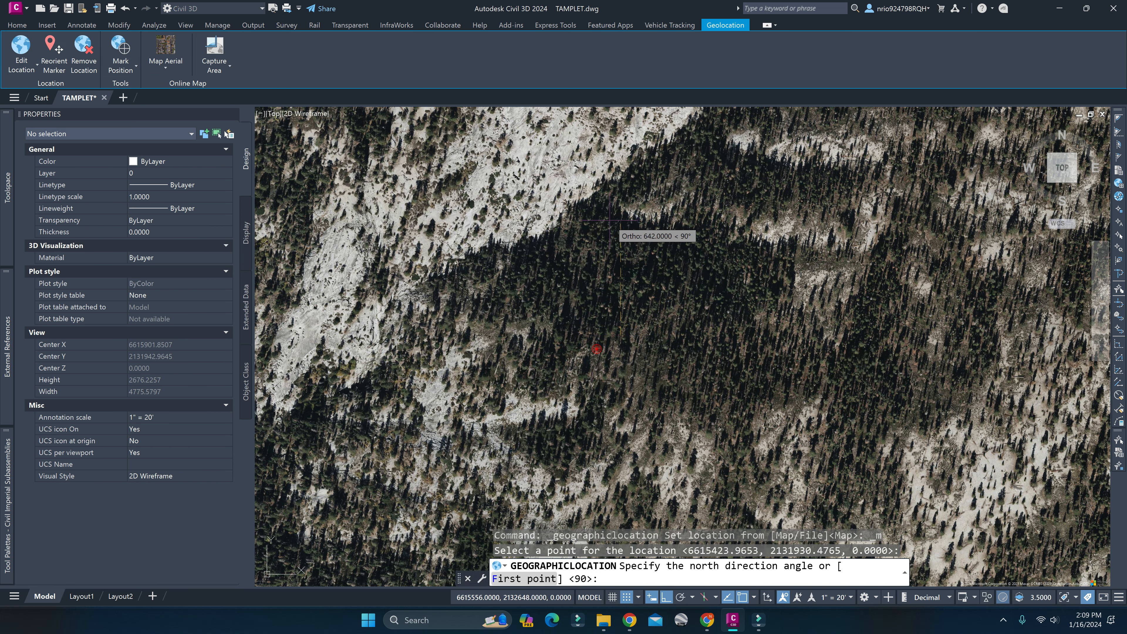
Capture the viewport's aerial imagery around the intersection beside the park as a map image and turn the online map off.
{"action": "scroll", "coordinate": [679, 337], "scroll_direction": "up", "scroll_amount": 18}
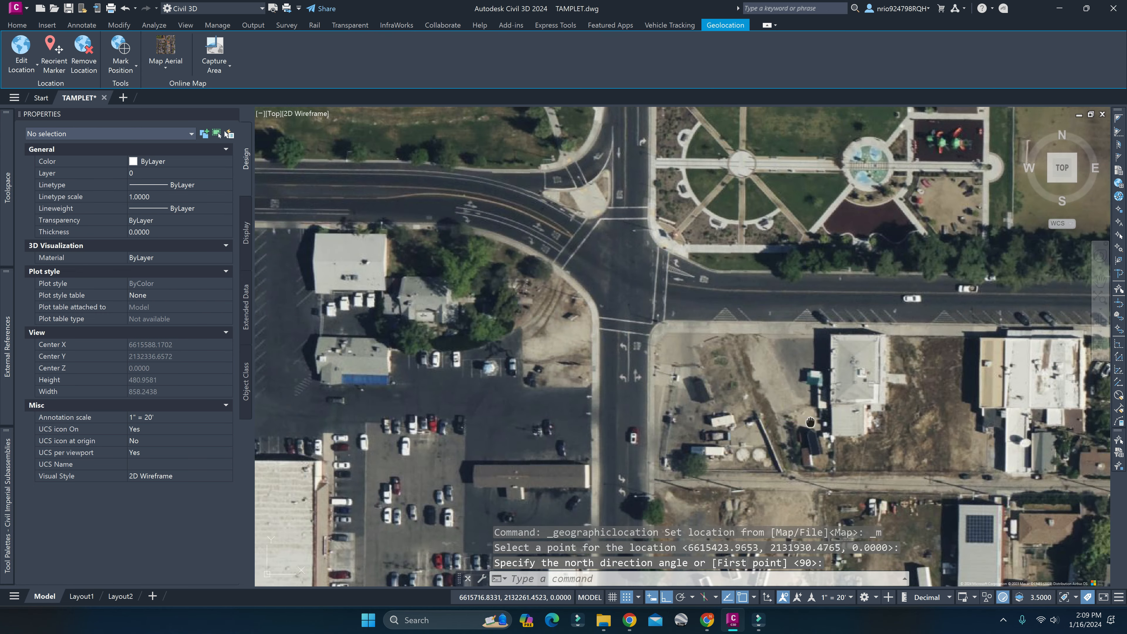
{"action": "middle_click_drag", "start_coordinate": [811, 422], "coordinate": [827, 492]}
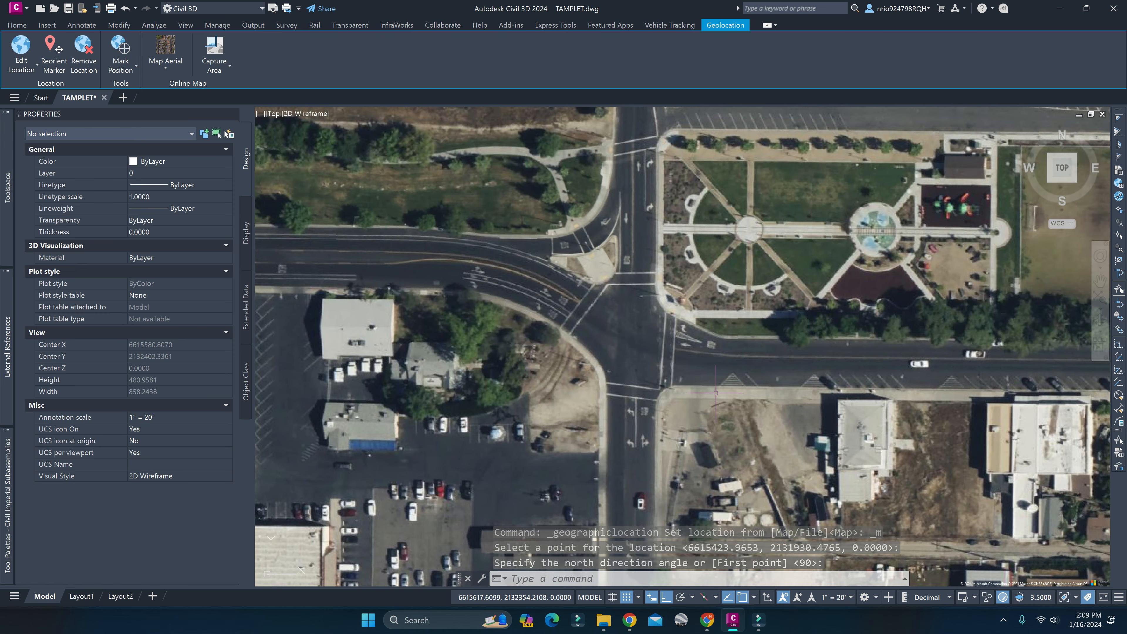
{"action": "scroll", "coordinate": [652, 366], "scroll_direction": "down", "scroll_amount": 2}
{"action": "scroll", "coordinate": [639, 359], "scroll_direction": "up", "scroll_amount": 2}
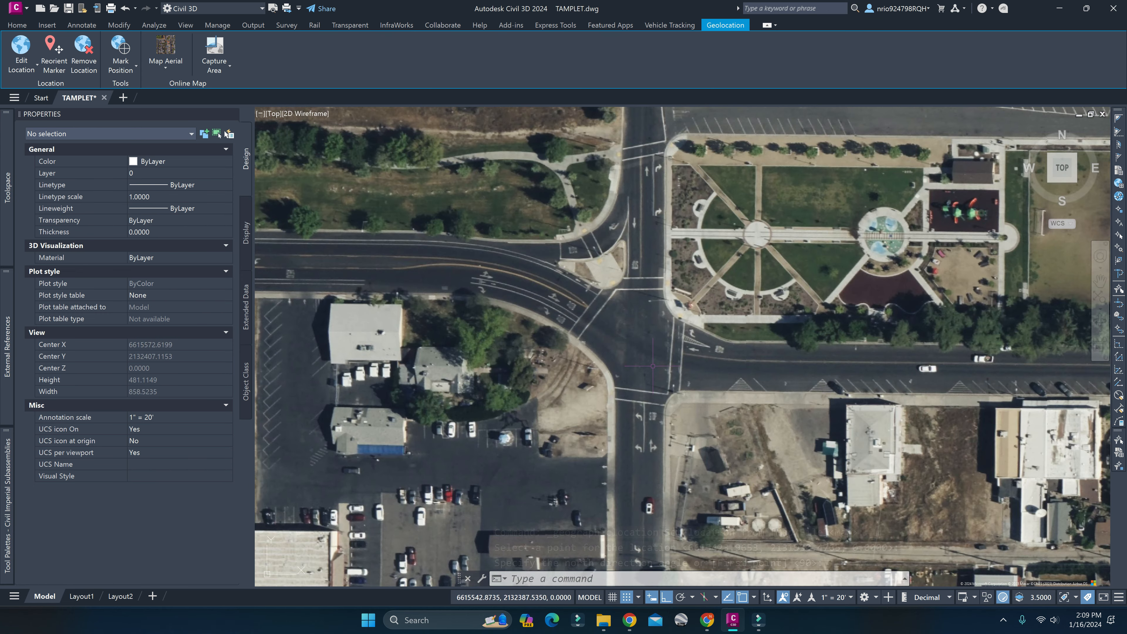
{"action": "left_click", "coordinate": [228, 70]}
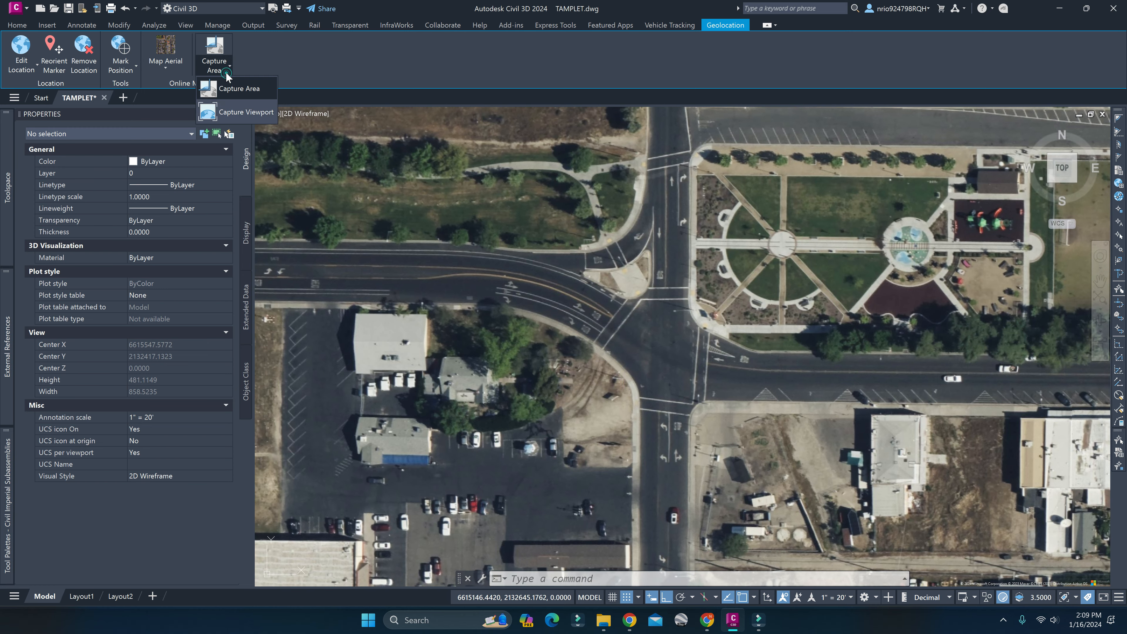
{"action": "left_click", "coordinate": [245, 112]}
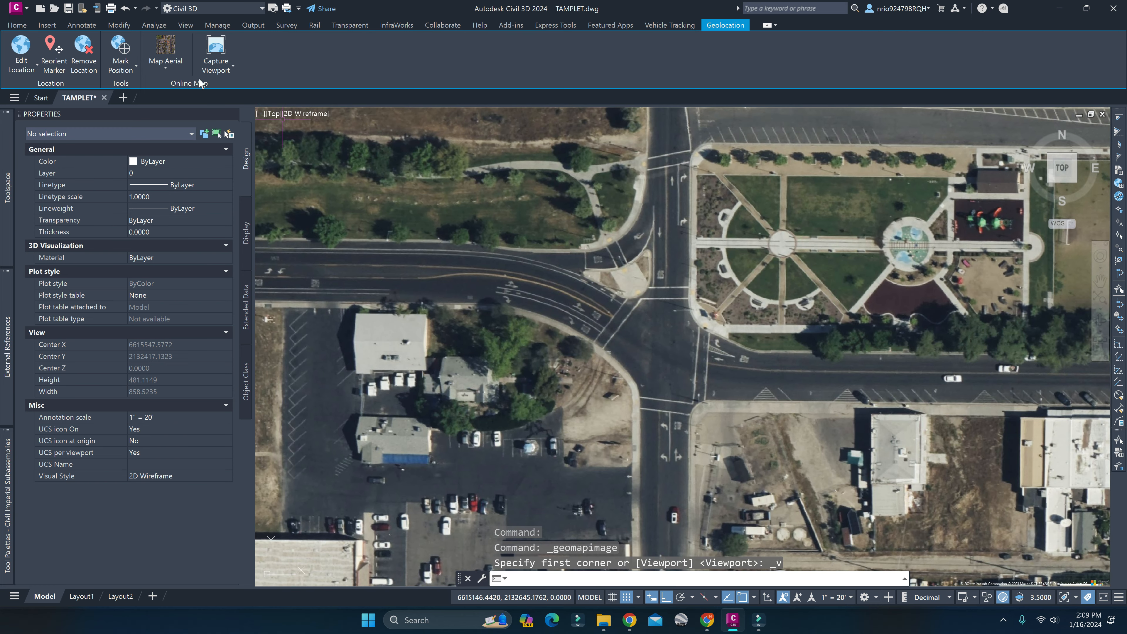
{"action": "left_click", "coordinate": [167, 69]}
{"action": "left_click", "coordinate": [187, 132]}
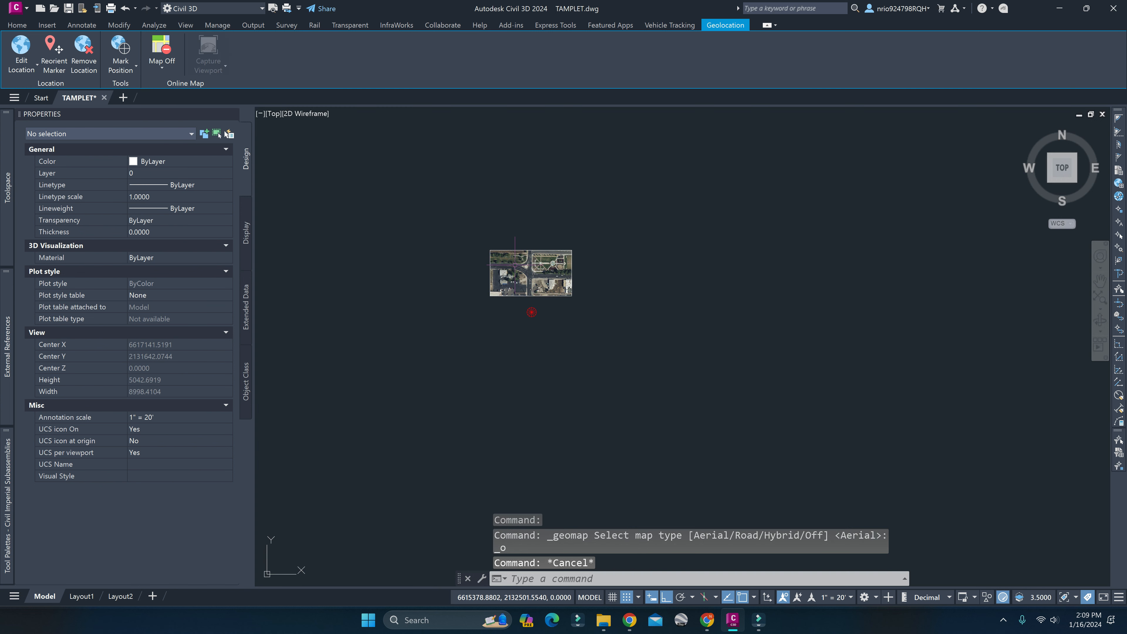
Select the captured map image, try a fade of 50, then set its fade to 70 and deselect it.
{"action": "scroll", "coordinate": [568, 265], "scroll_direction": "up", "scroll_amount": 4}
{"action": "left_click", "coordinate": [588, 269]}
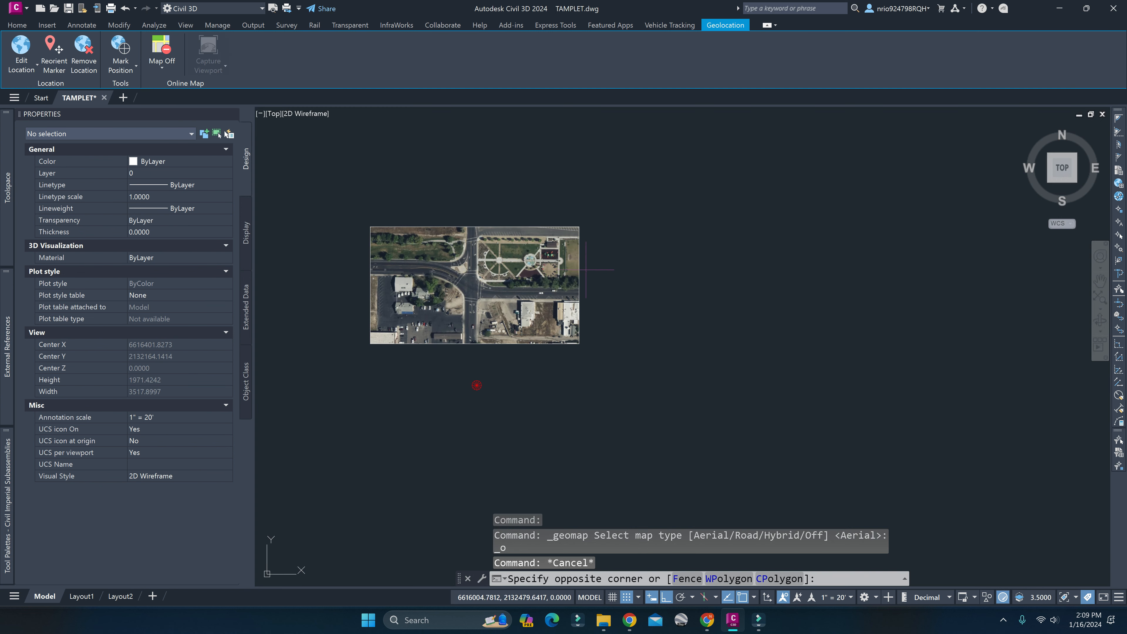
{"action": "left_click", "coordinate": [565, 262]}
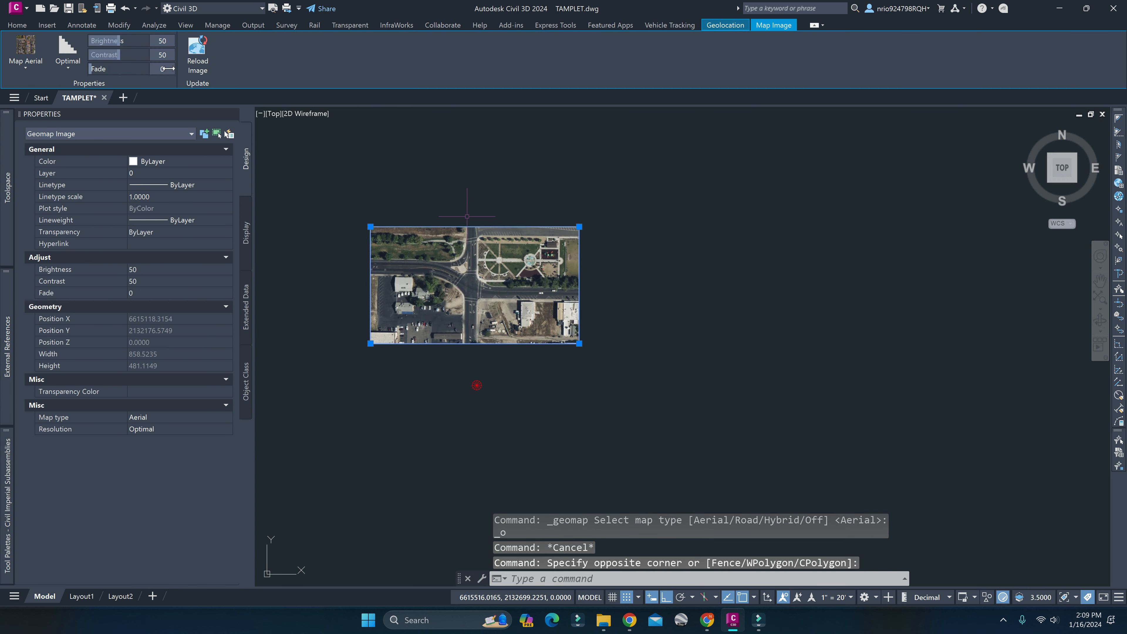
{"action": "type", "text": "50"}
{"action": "key", "text": "Return"}
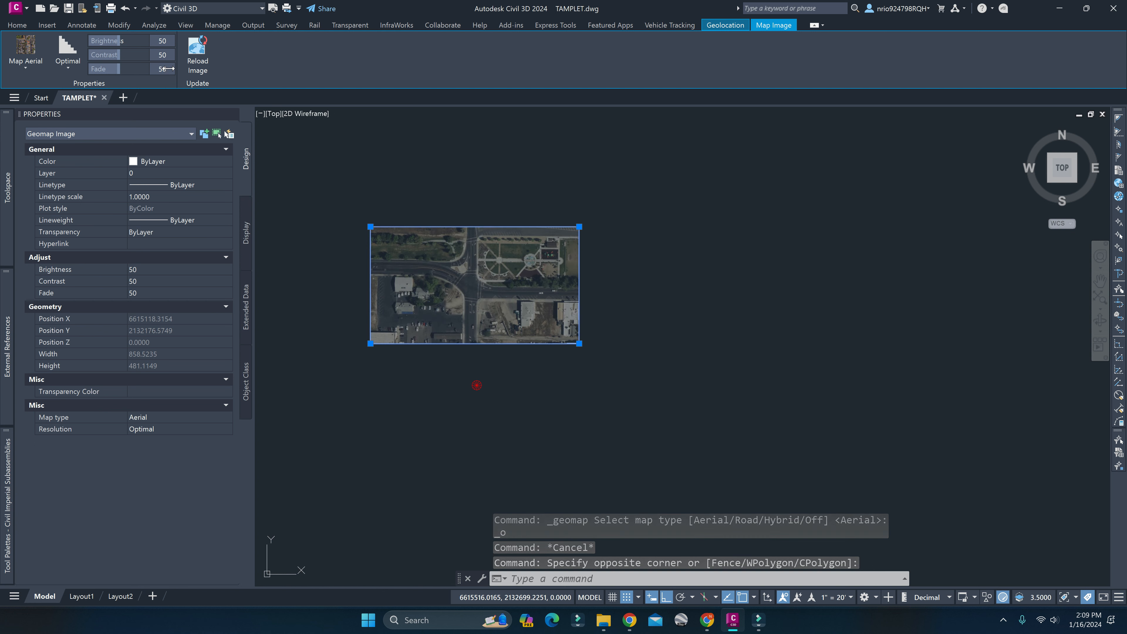
{"action": "left_click", "coordinate": [168, 68]}
{"action": "type", "text": "70"}
{"action": "key", "text": "Return"}
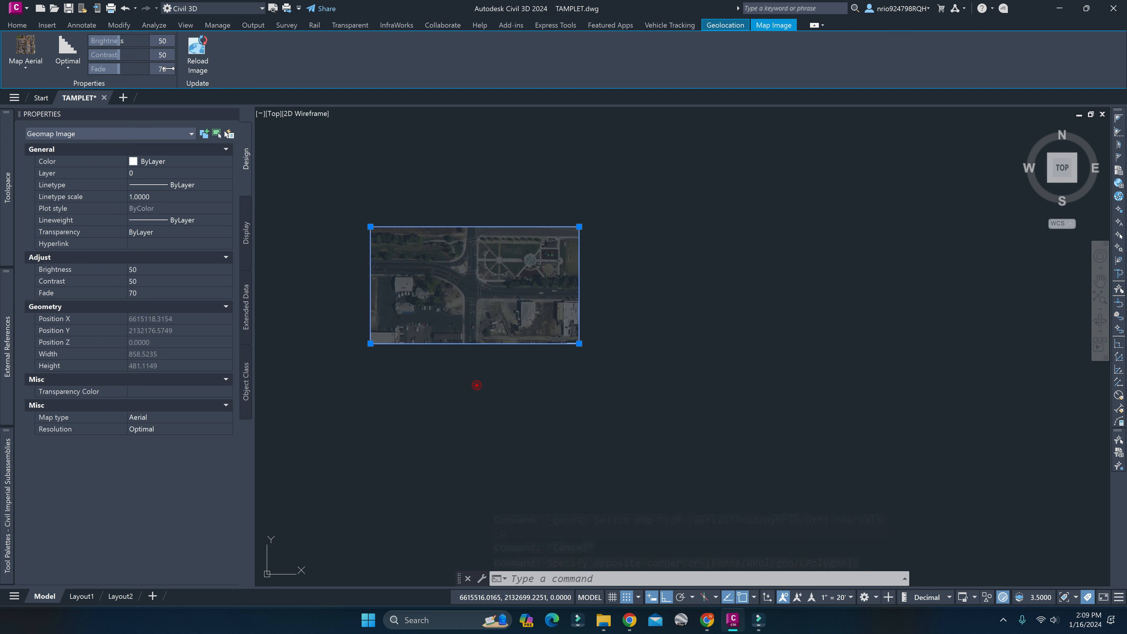
{"action": "left_click", "coordinate": [405, 151]}
{"action": "key", "text": "Escape"}
{"action": "key", "text": "Escape"}
{"action": "scroll", "coordinate": [466, 255], "scroll_direction": "up", "scroll_amount": 3}
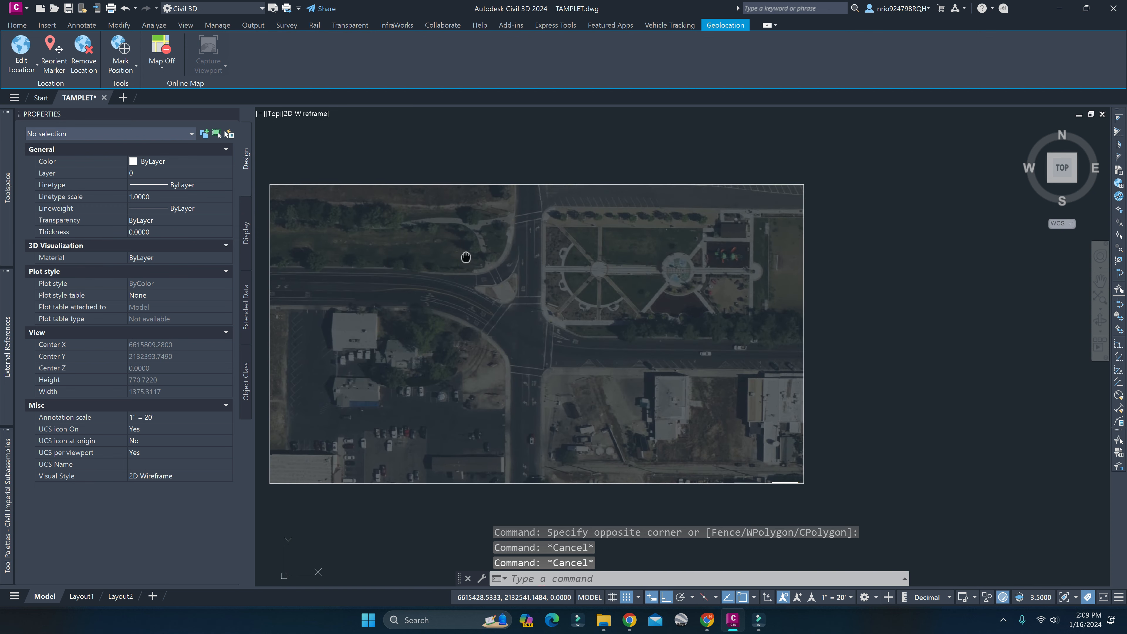
Hide the map image's border by setting IMAGEFRAME to 1 and then to 0.
{"action": "type", "text": "IMAGEFRAME"}
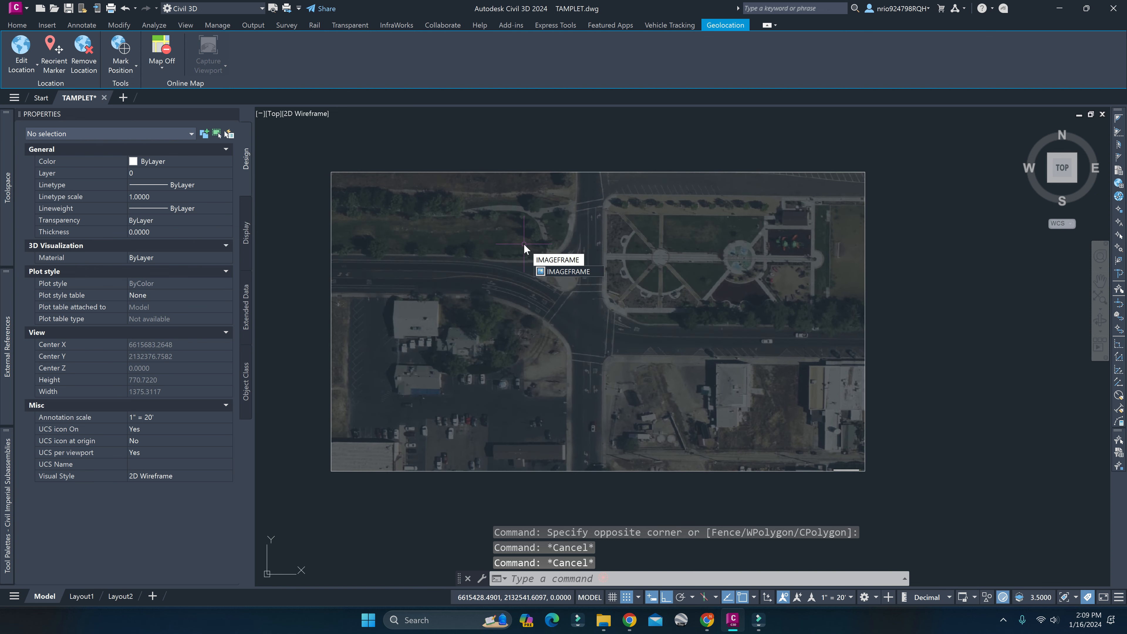
{"action": "key", "text": "Return"}
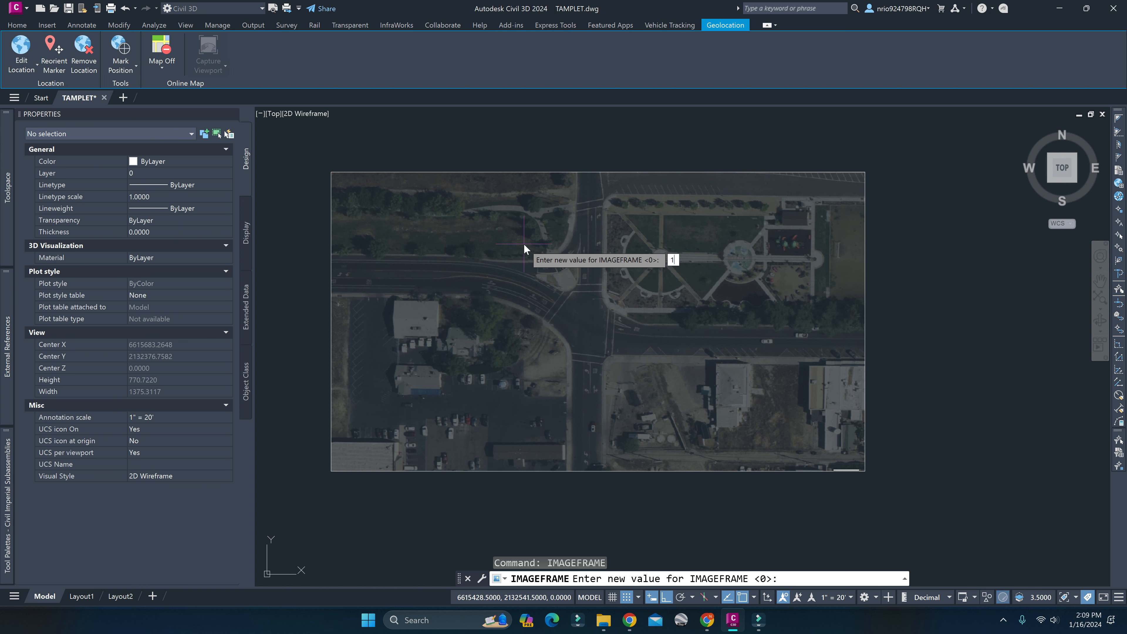
{"action": "key", "text": "Return"}
{"action": "type", "text": "IMAGEFRAM"}
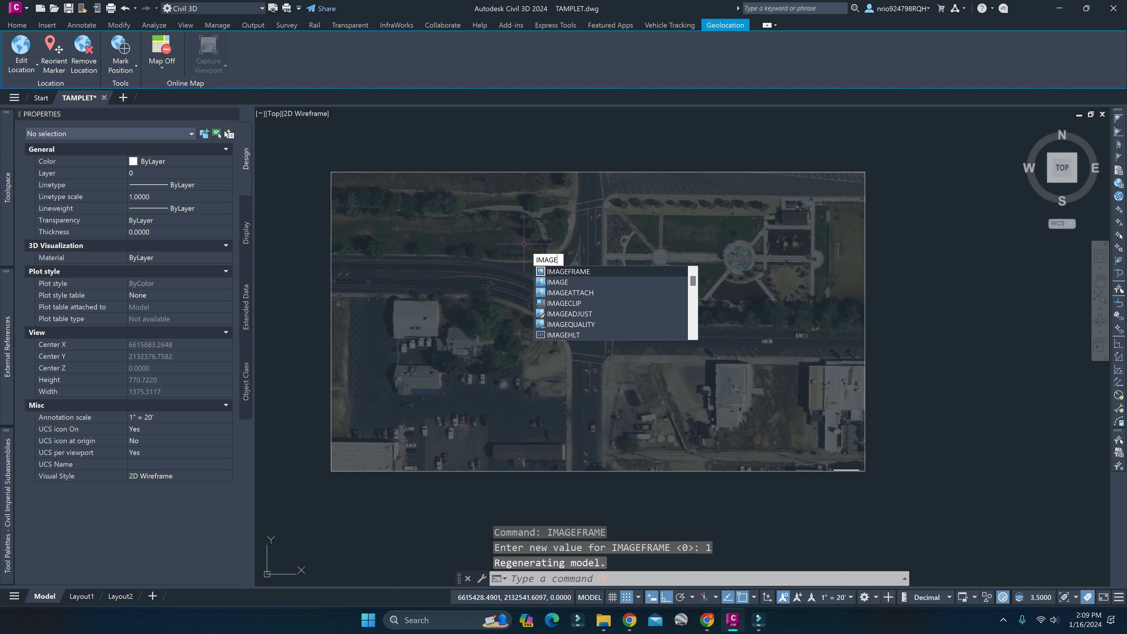
{"action": "key", "text": "Return"}
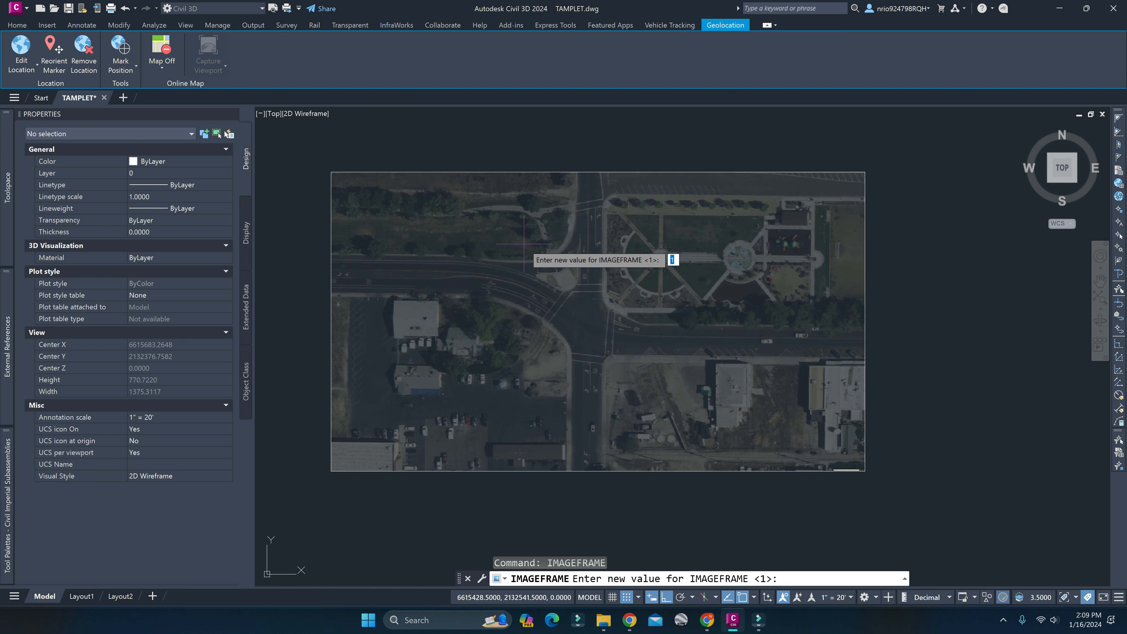
{"action": "type", "text": "0"}
{"action": "key", "text": "Return"}
{"action": "key", "text": "Escape"}
{"action": "key", "text": "Escape"}
{"action": "key", "text": "Escape"}
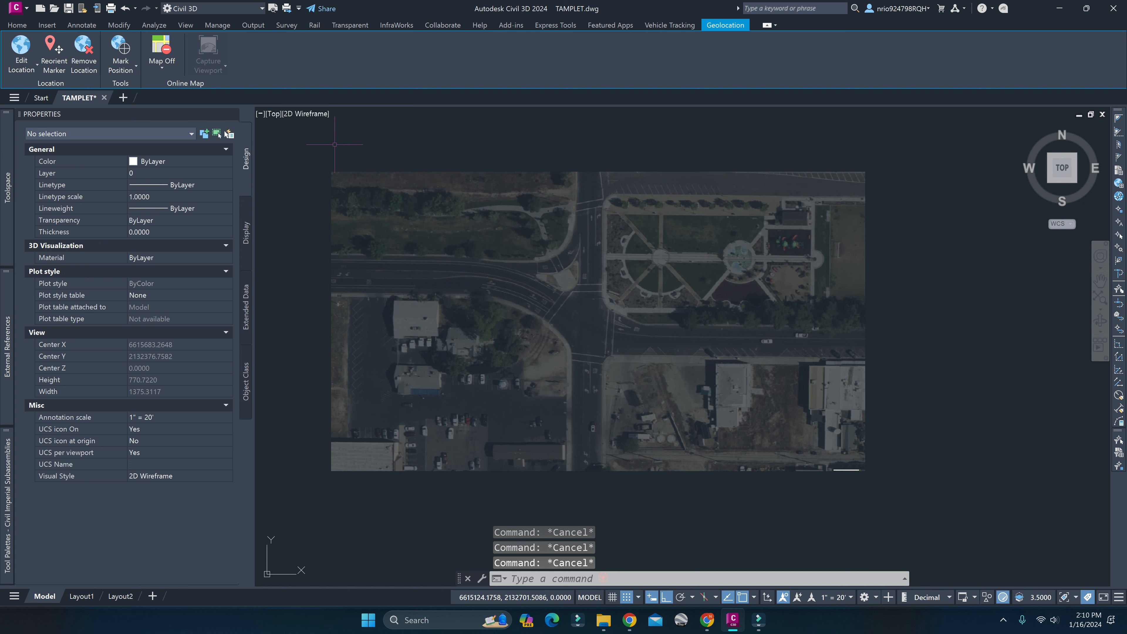
Draw a straight vertical polyline down the middle of the north-south road, from the image's upper edge to near its lower edge.
{"action": "middle_click_drag", "start_coordinate": [542, 248], "coordinate": [540, 241]}
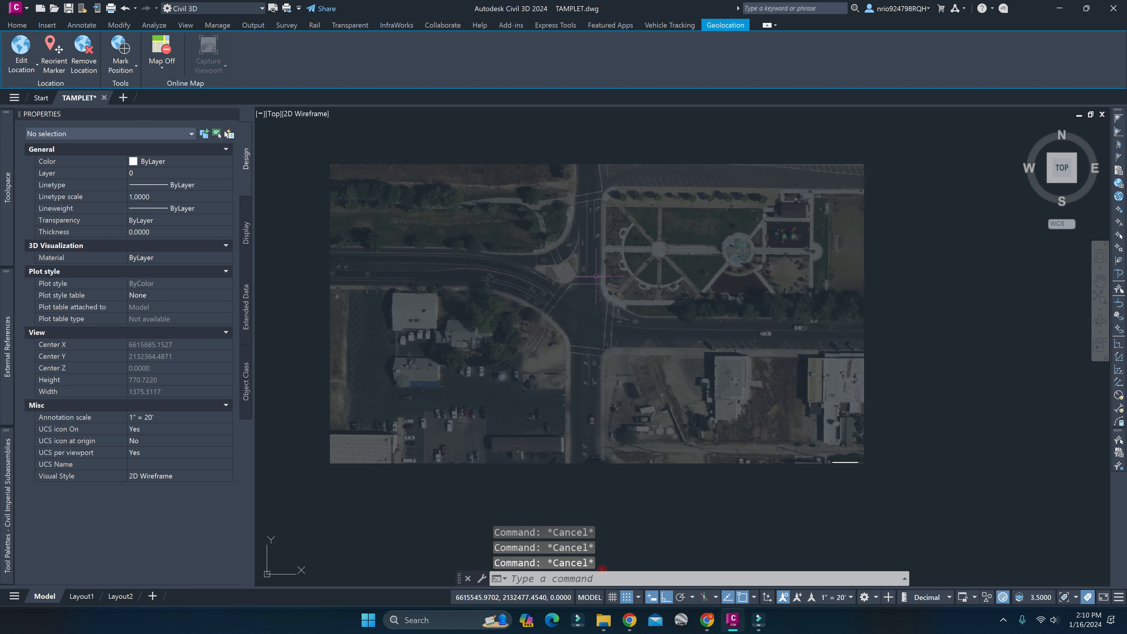
{"action": "middle_click_drag", "start_coordinate": [588, 280], "coordinate": [572, 268]}
{"action": "type", "text": "pline"}
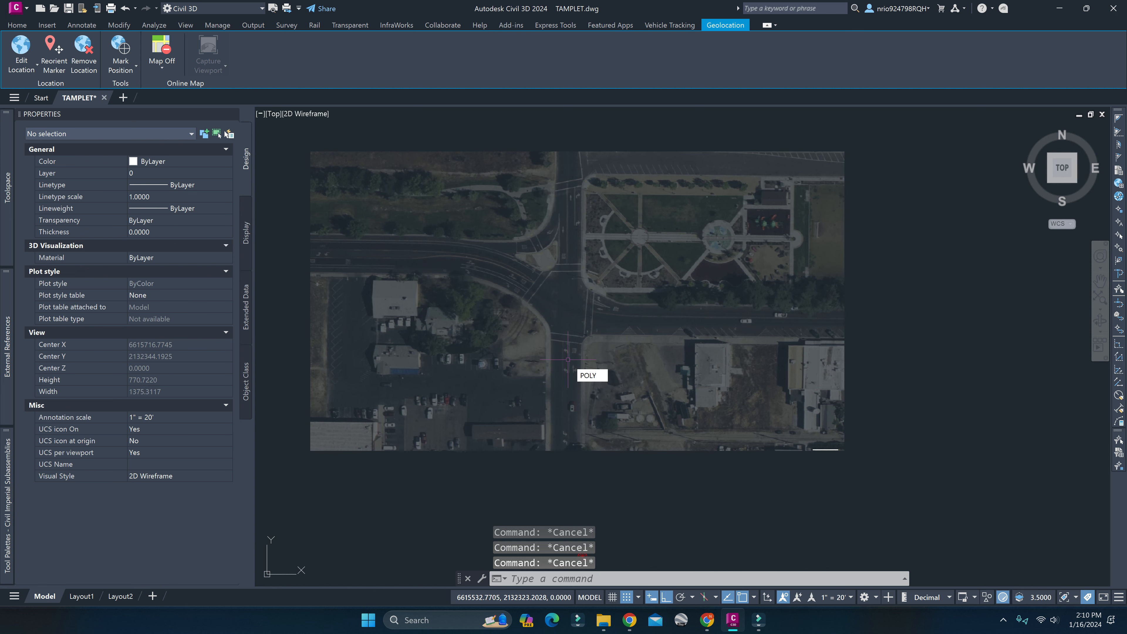
{"action": "key", "text": "Return"}
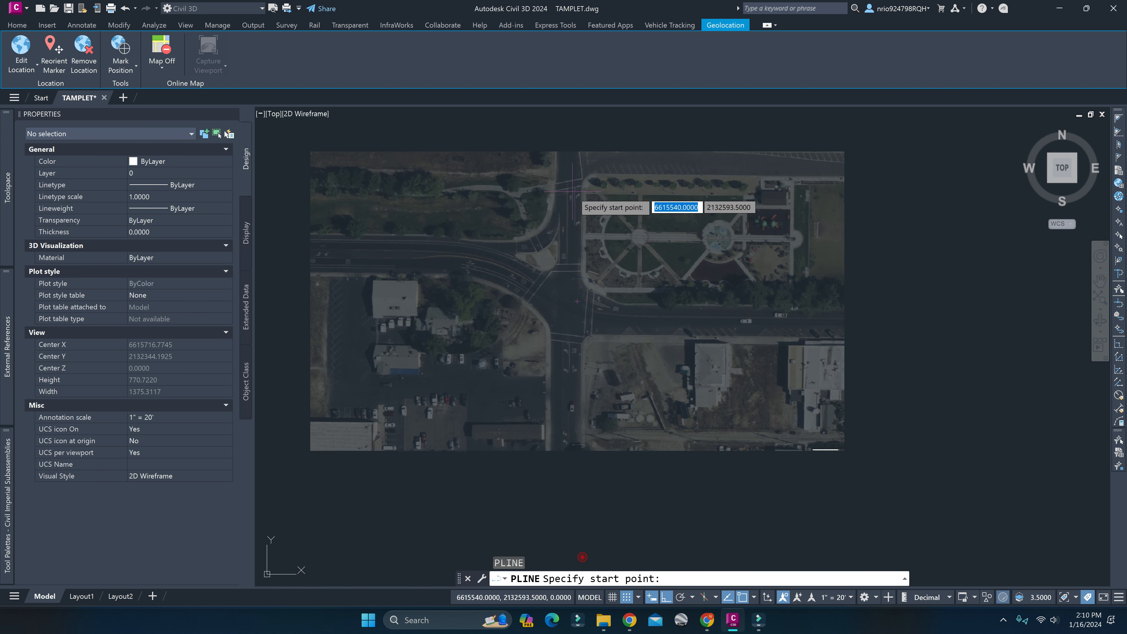
{"action": "left_click", "coordinate": [569, 161]}
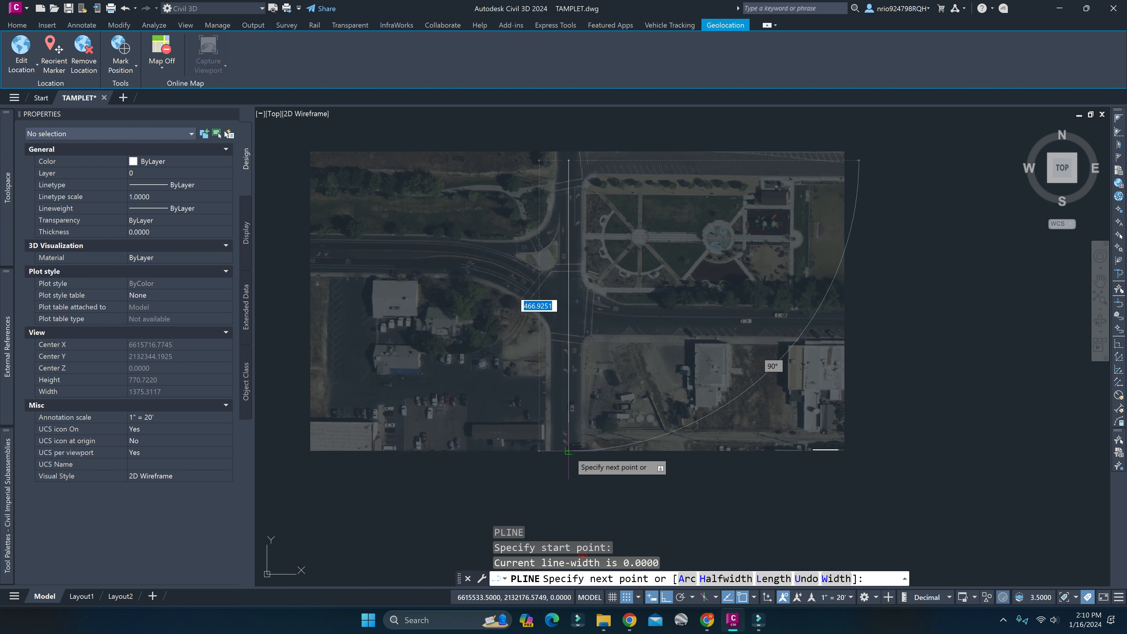
{"action": "left_click", "coordinate": [569, 439]}
{"action": "key", "text": "Return"}
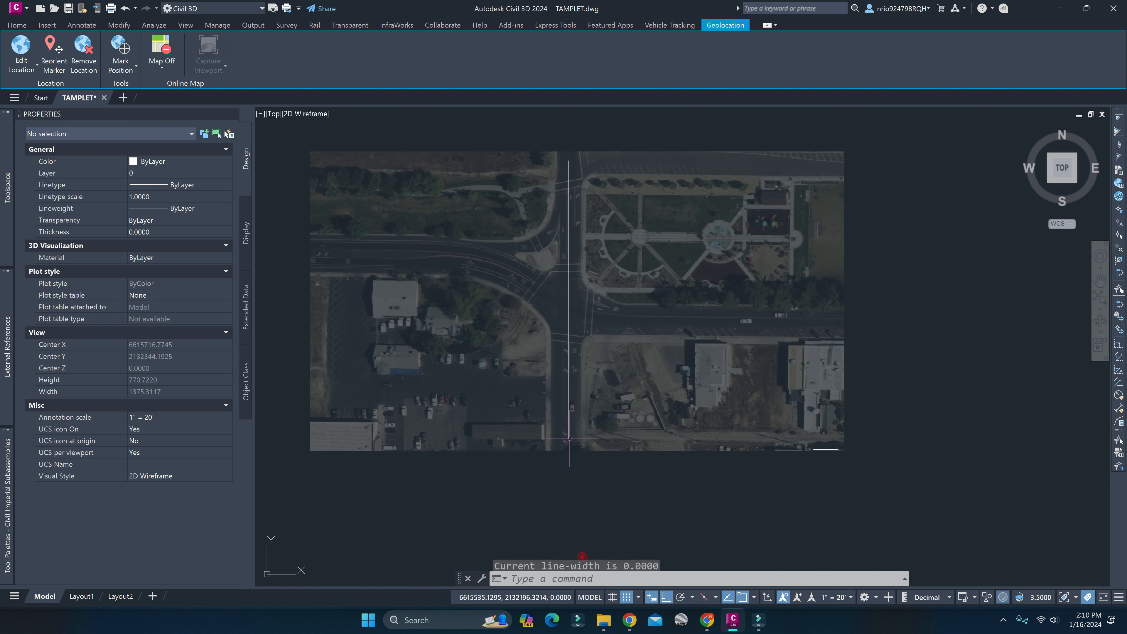
Start a polyline along the east-west road's centerline at the image's eastern edge, turn Ortho off, and place a vertex just east of the intersection.
{"action": "key", "text": "Return"}
{"action": "scroll", "coordinate": [846, 325], "scroll_direction": "up", "scroll_amount": 2}
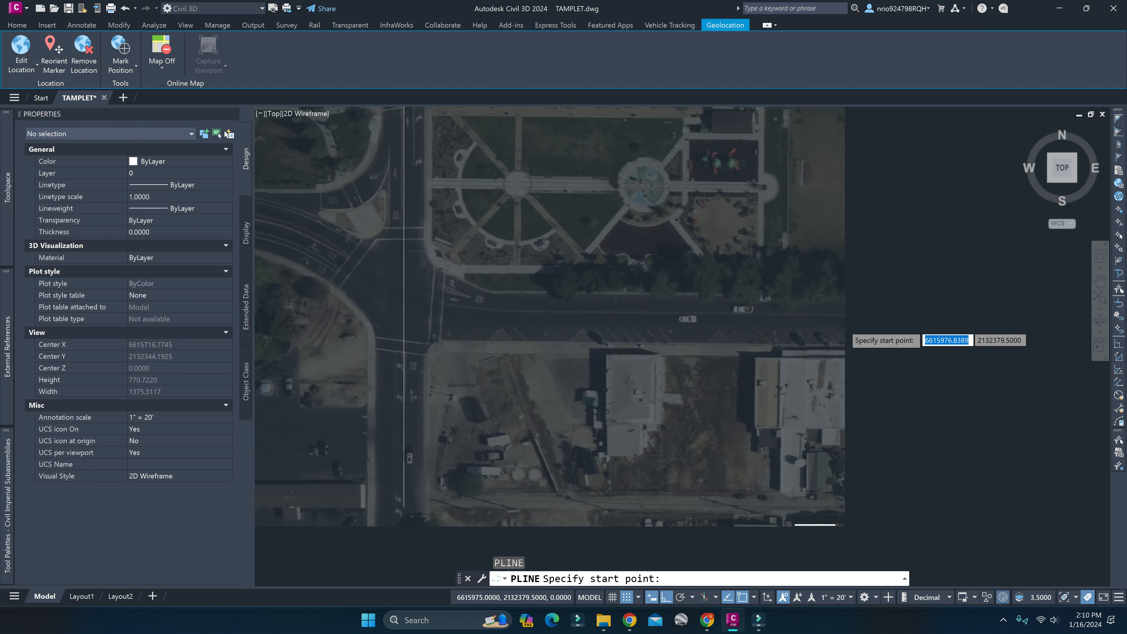
{"action": "scroll", "coordinate": [845, 325], "scroll_direction": "up", "scroll_amount": 4}
{"action": "left_click", "coordinate": [846, 310]}
{"action": "middle_click_drag", "start_coordinate": [437, 296], "coordinate": [806, 327]}
{"action": "key", "text": "F8"}
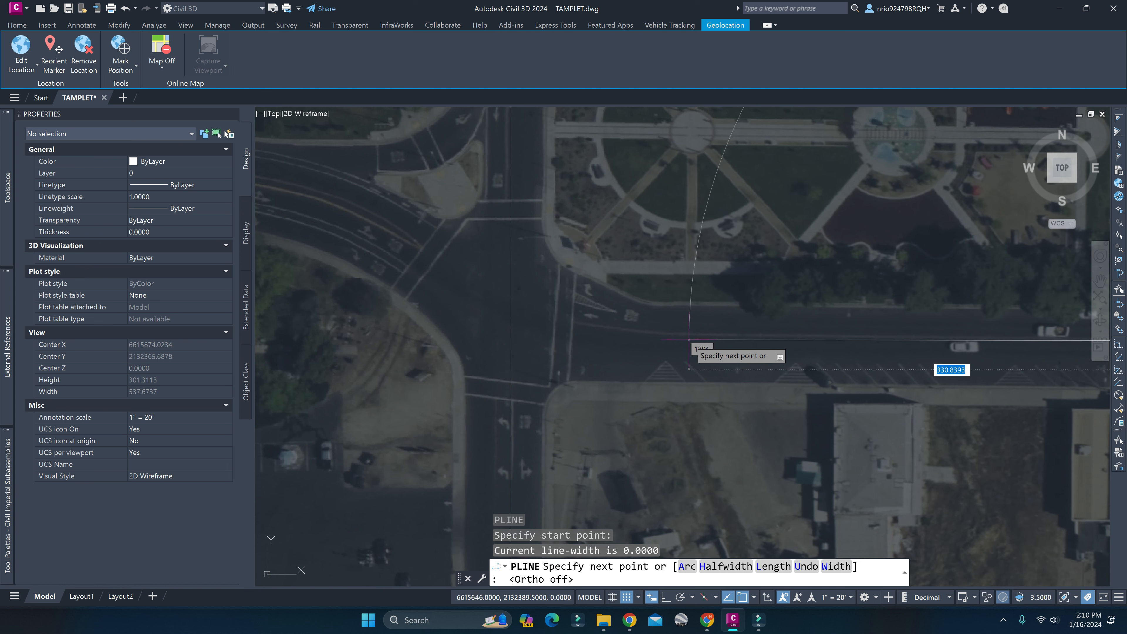
{"action": "left_click", "coordinate": [668, 334]}
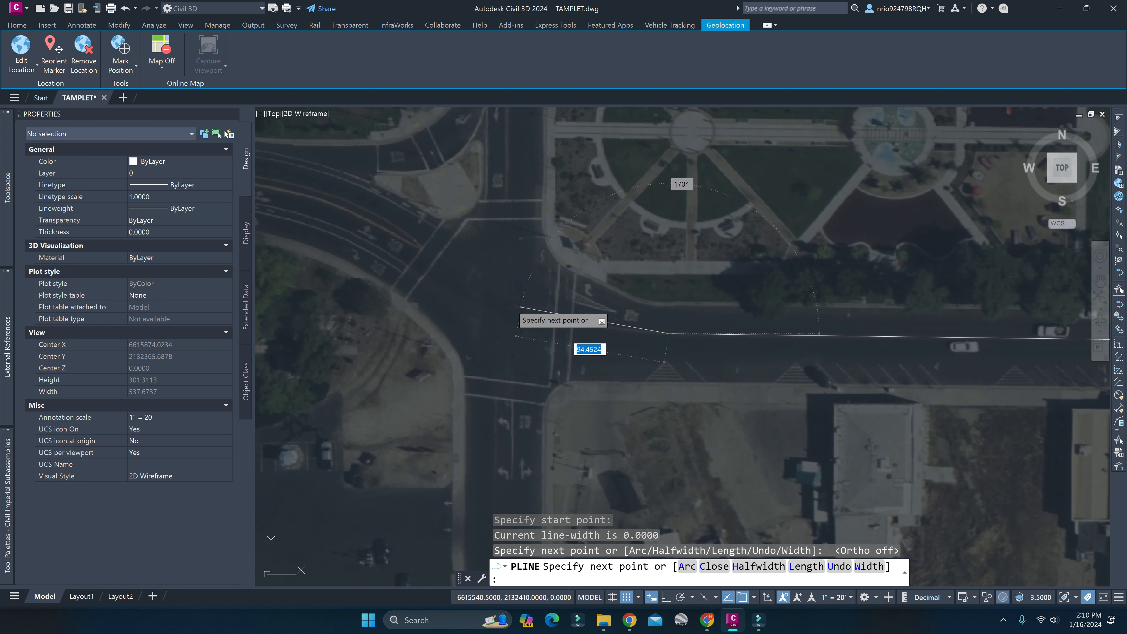
Continue the polyline diagonally across the intersection to the western road's bend, then along its centerline to the image's western edge, and finish it.
{"action": "middle_click_drag", "start_coordinate": [363, 225], "coordinate": [577, 270]}
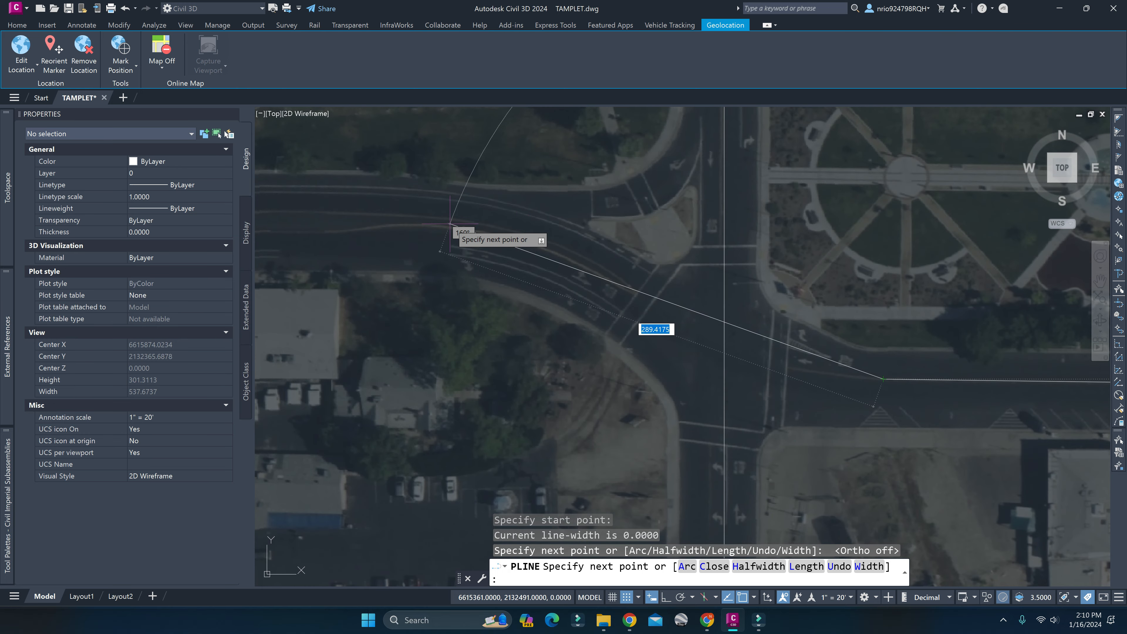
{"action": "scroll", "coordinate": [450, 223], "scroll_direction": "up", "scroll_amount": 3}
{"action": "mouse_move", "coordinate": [450, 224]}
{"action": "middle_mouse_down"}
{"action": "mouse_move", "coordinate": [611, 260]}
{"action": "mouse_move", "coordinate": [730, 263]}
{"action": "mouse_move", "coordinate": [641, 248]}
{"action": "middle_mouse_up"}
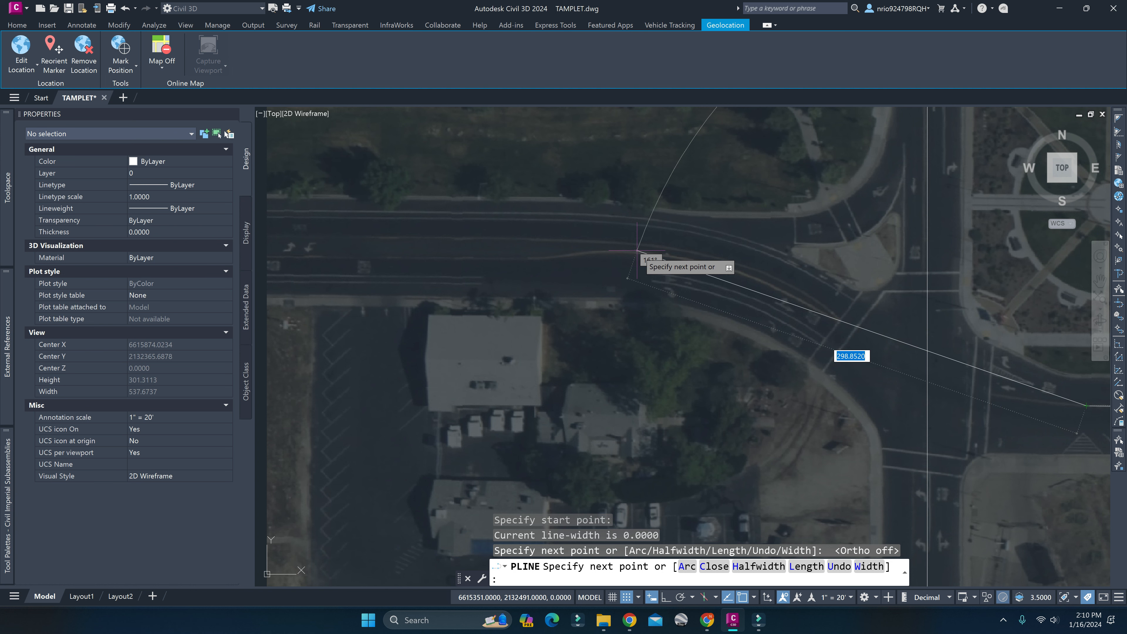
{"action": "left_click", "coordinate": [637, 250]}
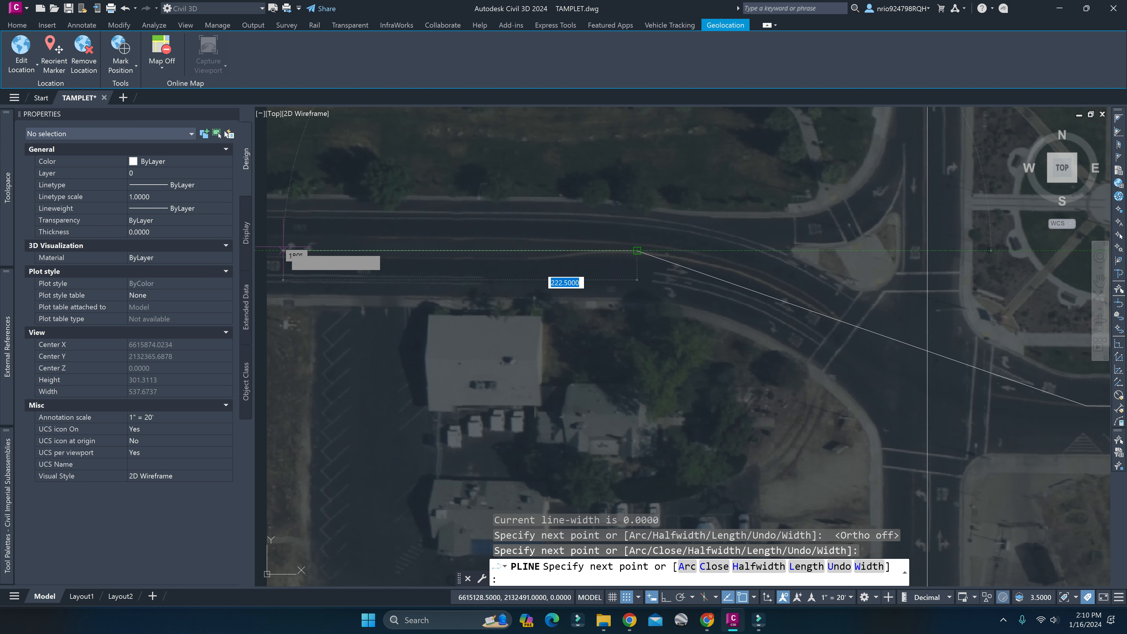
{"action": "scroll", "coordinate": [282, 250], "scroll_direction": "up", "scroll_amount": 4}
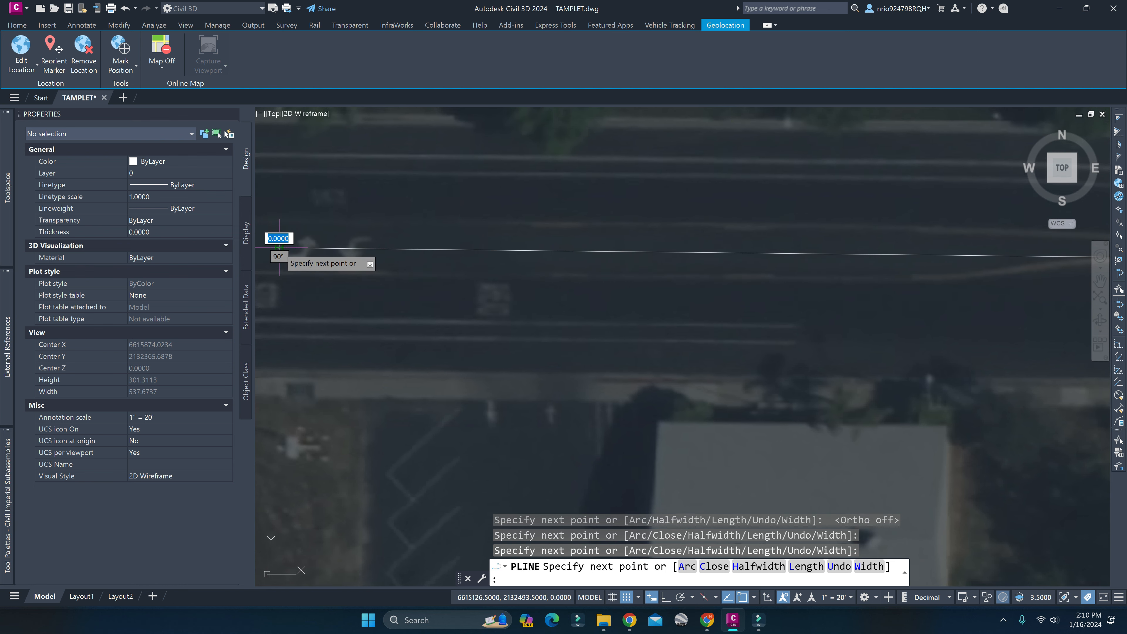
{"action": "key", "text": "Escape"}
{"action": "scroll", "coordinate": [575, 308], "scroll_direction": "down", "scroll_amount": 4}
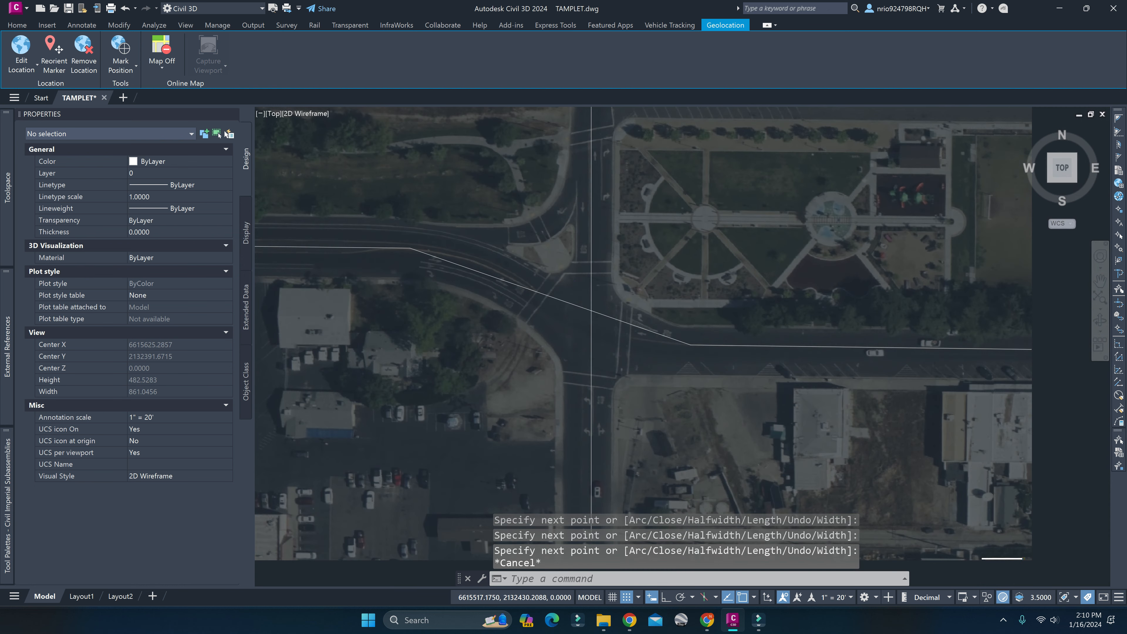
Add a vertex to the east-west polyline's diagonal segment at the crosswalk on the intersection's western side.
{"action": "scroll", "coordinate": [575, 308], "scroll_direction": "up", "scroll_amount": 2}
{"action": "left_click", "coordinate": [564, 299]}
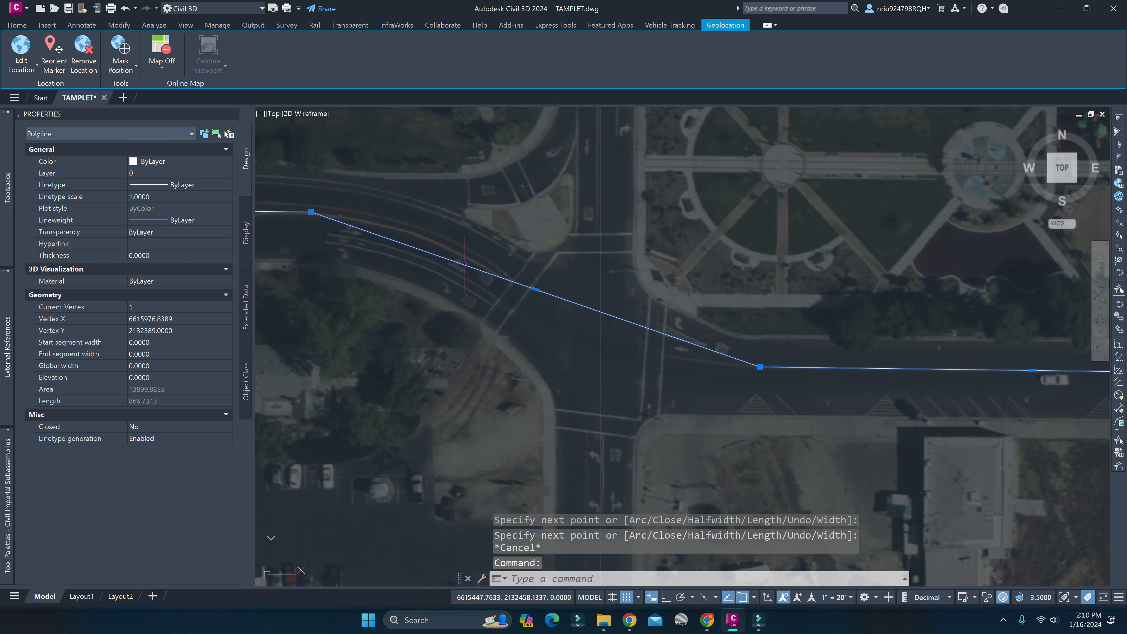
{"action": "mouse_move", "coordinate": [535, 289]}
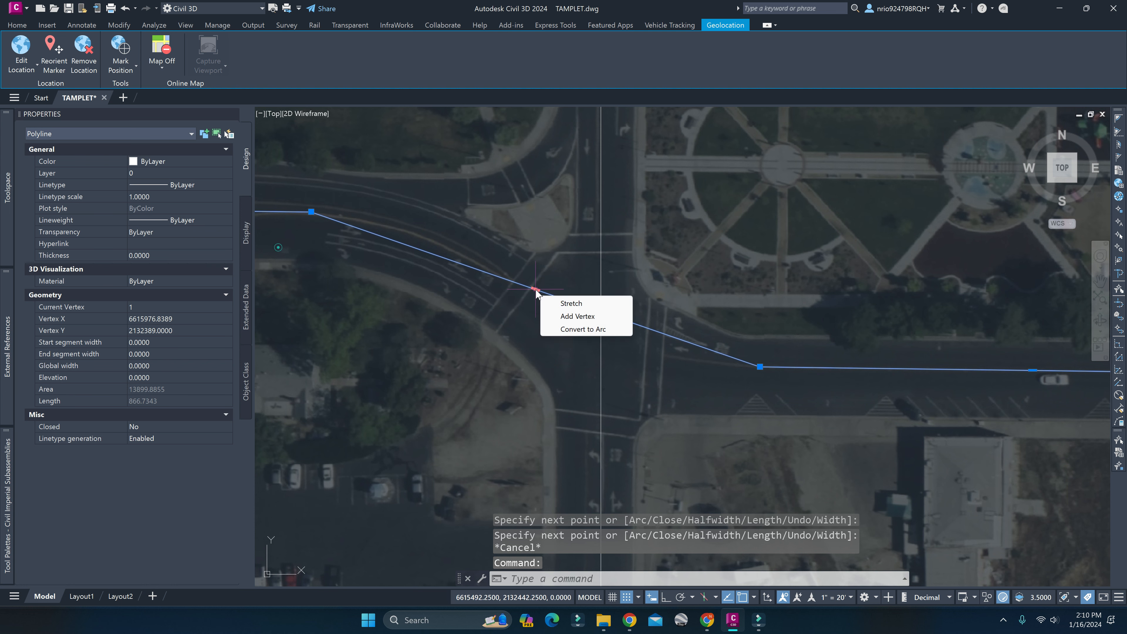
{"action": "left_click", "coordinate": [563, 320]}
{"action": "scroll", "coordinate": [515, 281], "scroll_direction": "up", "scroll_amount": 3}
{"action": "scroll", "coordinate": [514, 281], "scroll_direction": "down", "scroll_amount": 2}
{"action": "left_click", "coordinate": [500, 285]}
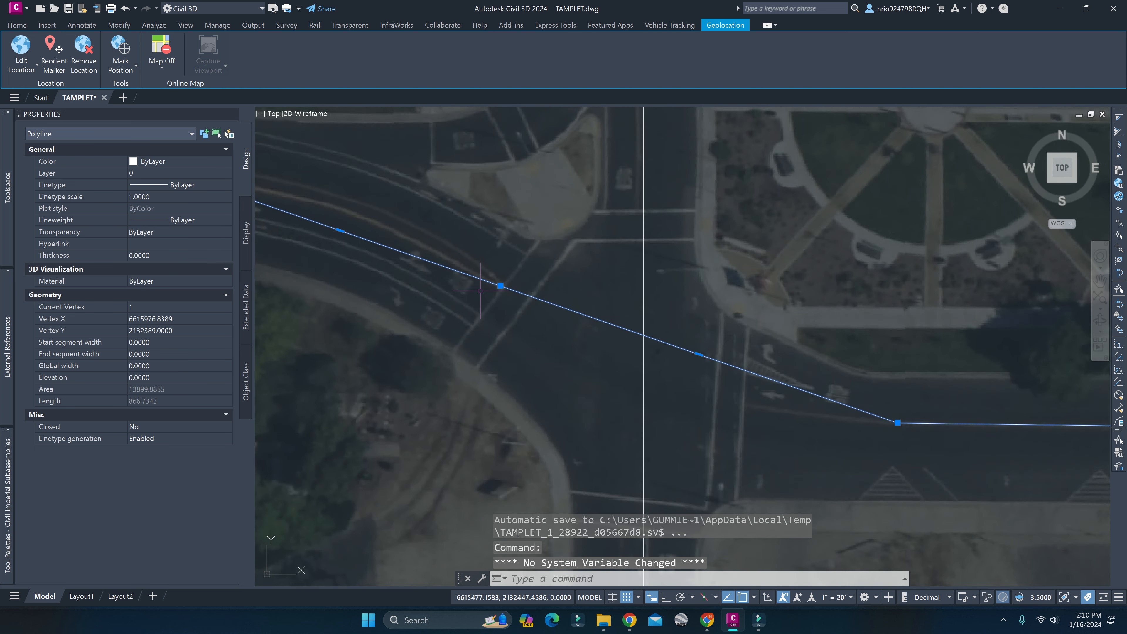
Add a vertex between the western bend and the western crosswalk, placed slightly north of the segment to follow the road's curve.
{"action": "middle_click_drag", "start_coordinate": [366, 276], "coordinate": [612, 327]}
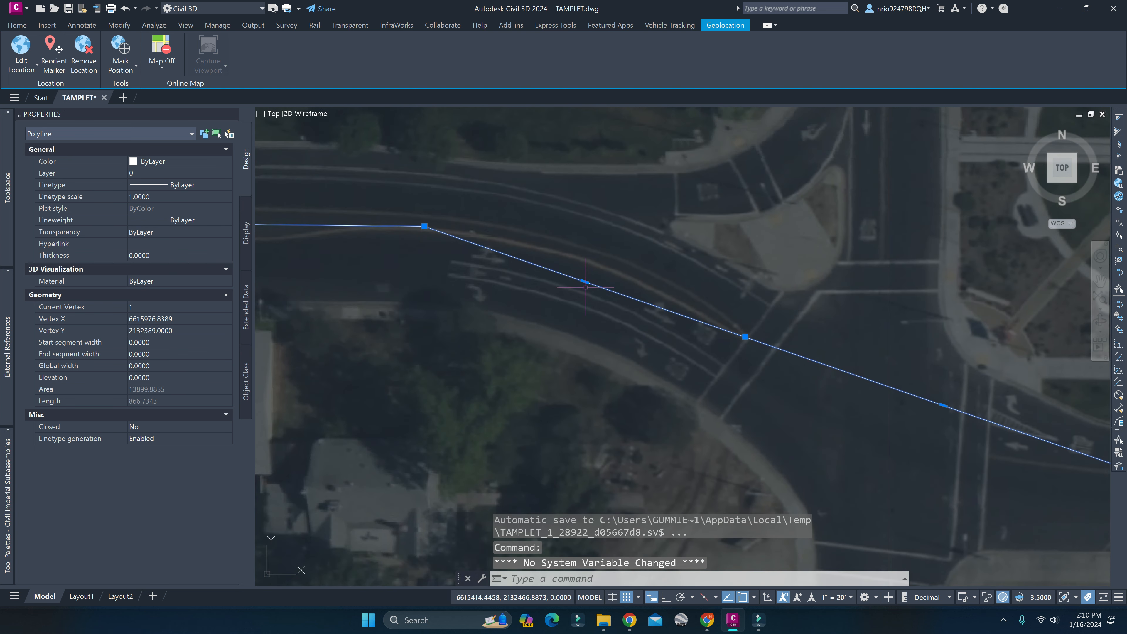
{"action": "middle_click_drag", "start_coordinate": [667, 305], "coordinate": [620, 313]}
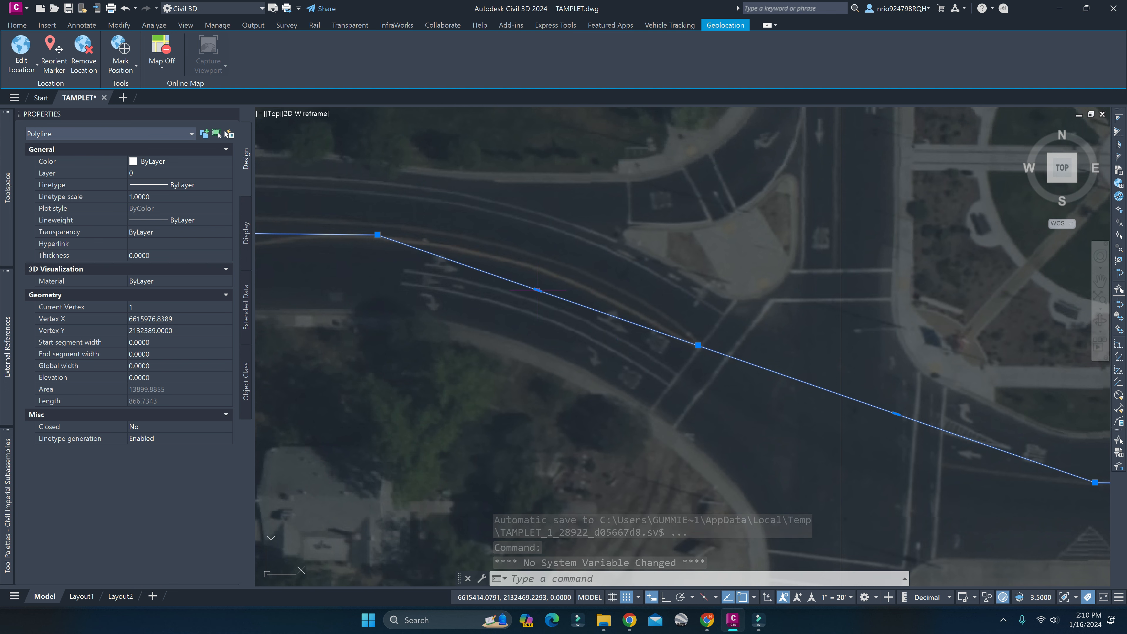
{"action": "mouse_move", "coordinate": [538, 290]}
{"action": "left_click", "coordinate": [568, 320]}
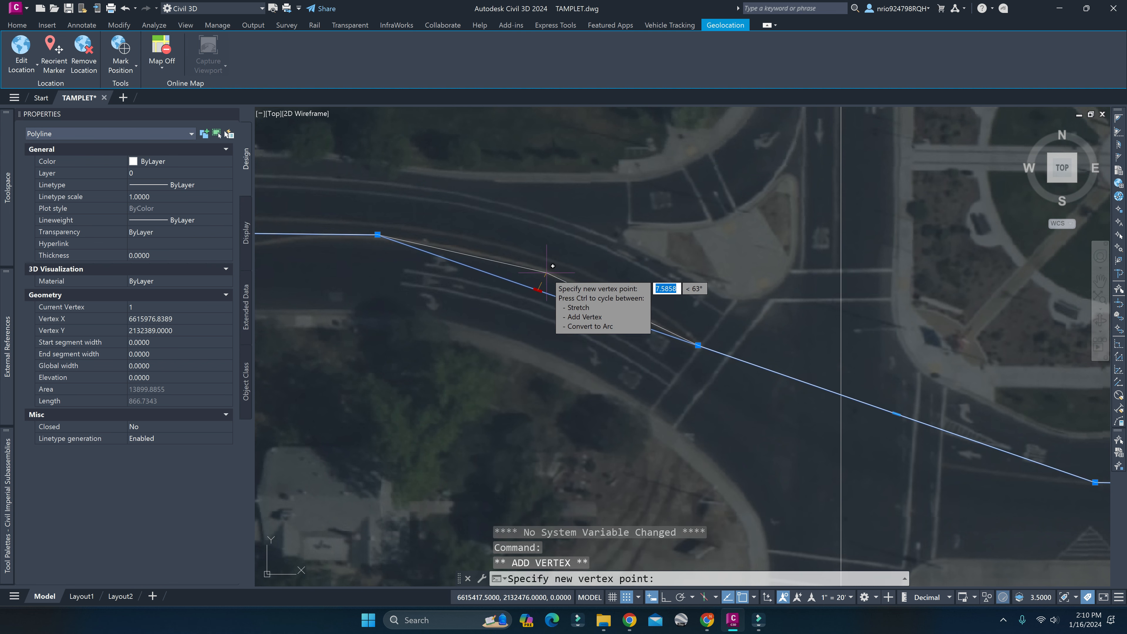
{"action": "key", "text": "Escape"}
{"action": "key", "text": "Escape"}
{"action": "scroll", "coordinate": [657, 366], "scroll_direction": "down", "scroll_amount": 3}
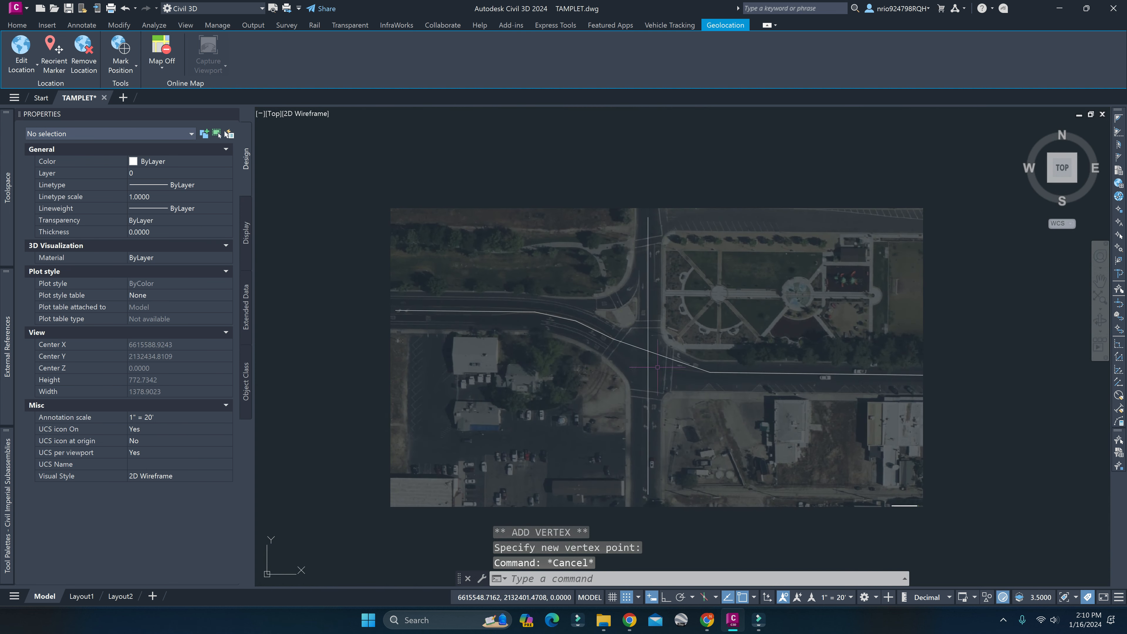
Add a vertex to the segment crossing the intersection, placing it in the middle of the road at the eastern crosswalk, and deselect the polyline.
{"action": "scroll", "coordinate": [657, 366], "scroll_direction": "up", "scroll_amount": 2}
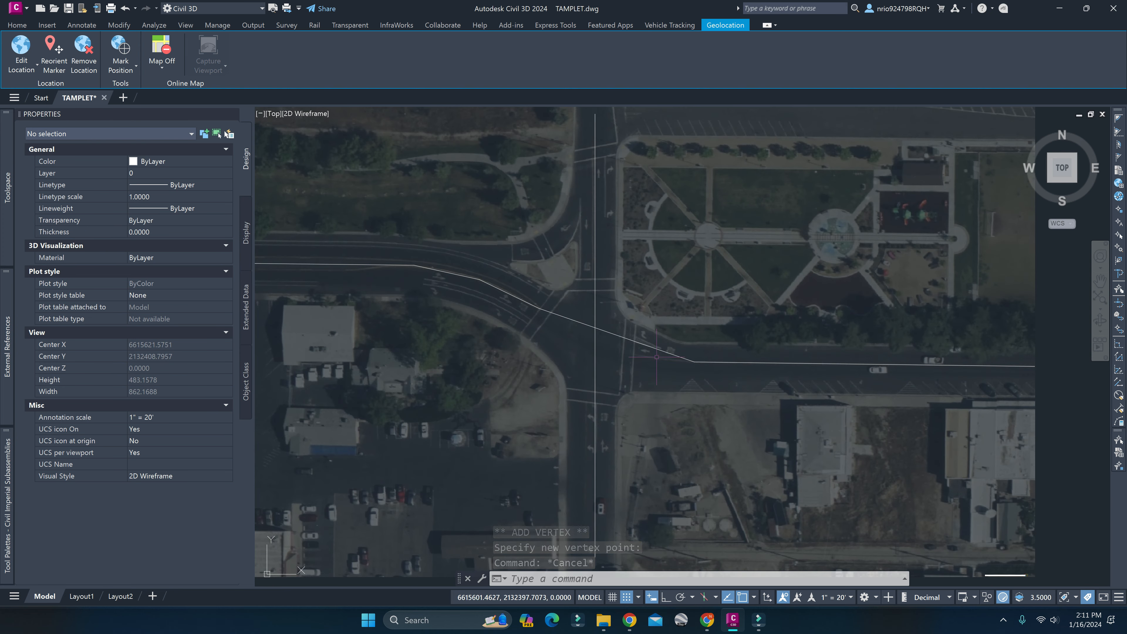
{"action": "left_click", "coordinate": [642, 344]}
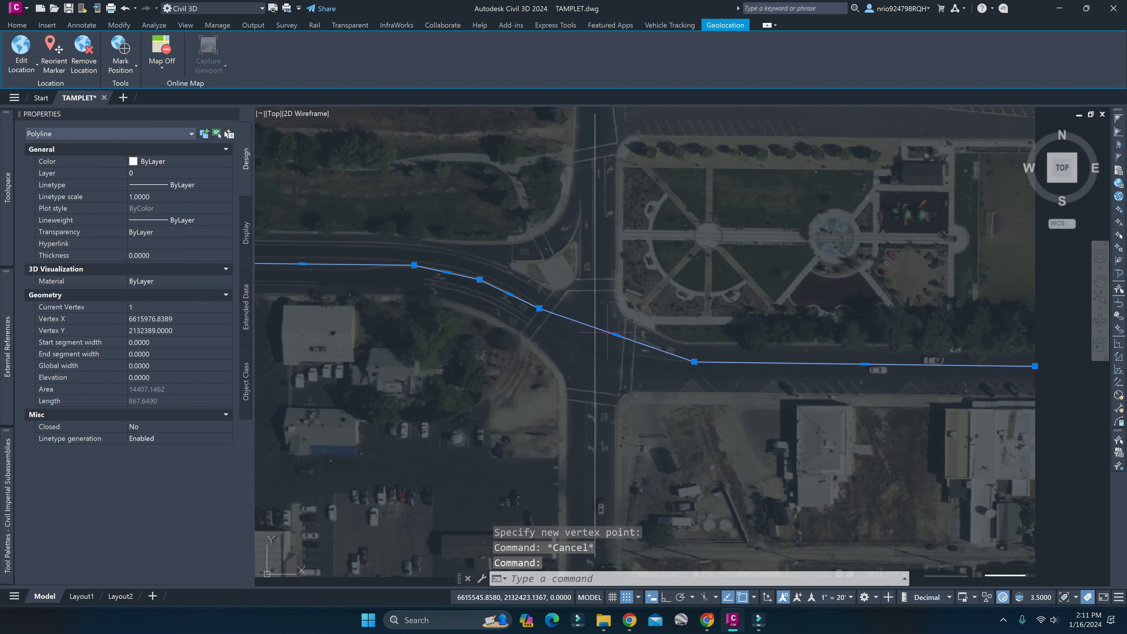
{"action": "mouse_move", "coordinate": [617, 336]}
{"action": "left_click", "coordinate": [661, 362]}
{"action": "scroll", "coordinate": [632, 340], "scroll_direction": "up", "scroll_amount": 5}
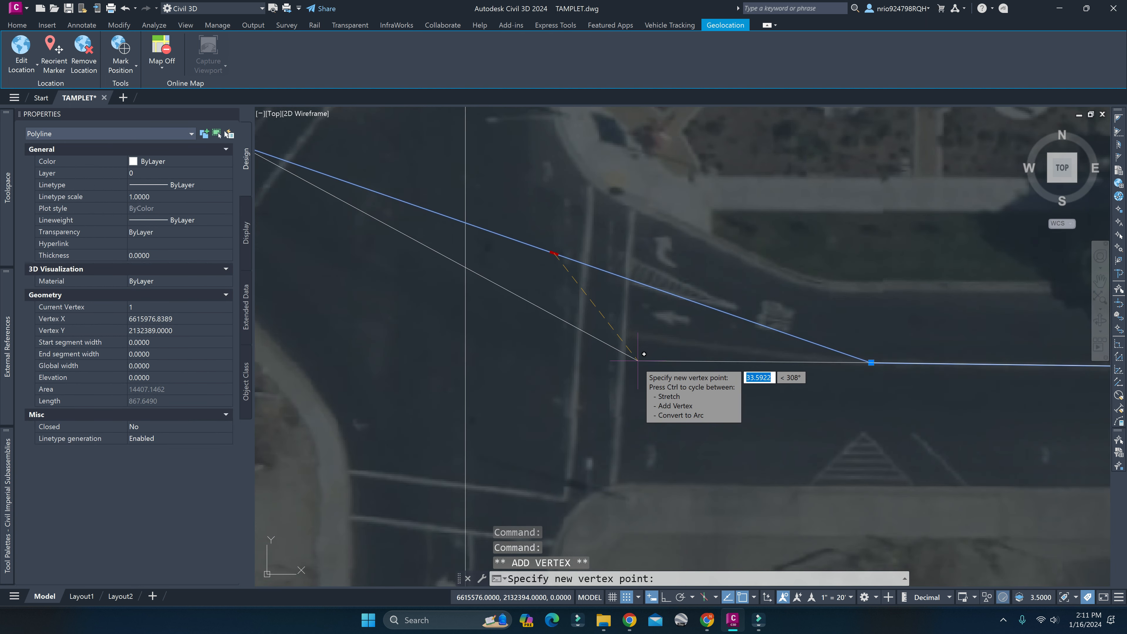
{"action": "left_click", "coordinate": [624, 332]}
{"action": "key", "text": "Escape"}
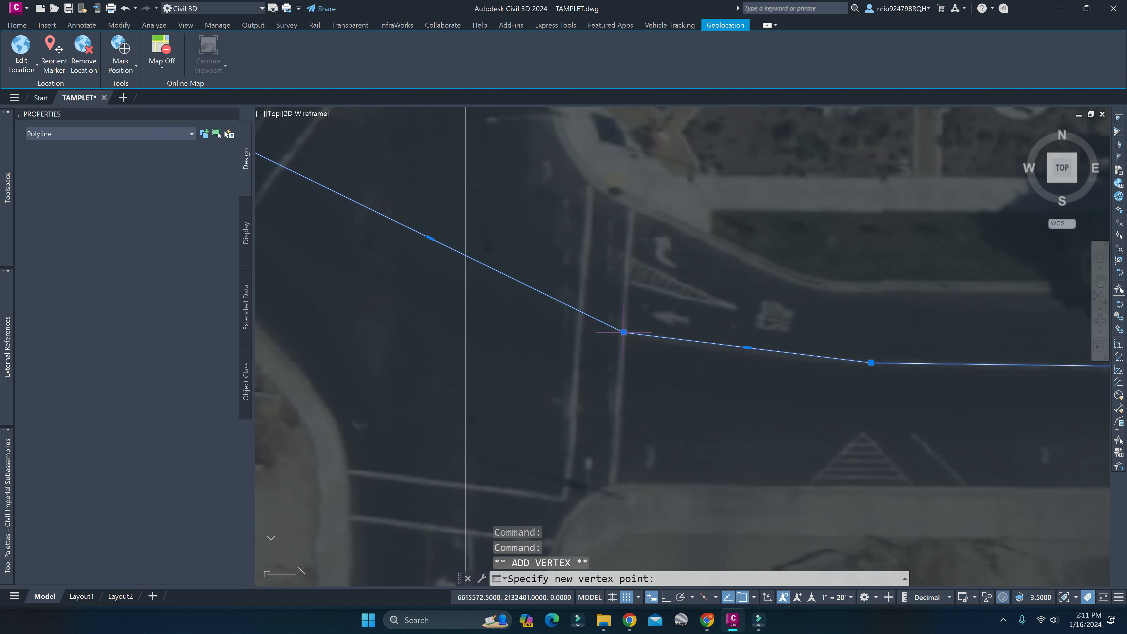
{"action": "scroll", "coordinate": [615, 345], "scroll_direction": "down", "scroll_amount": 5}
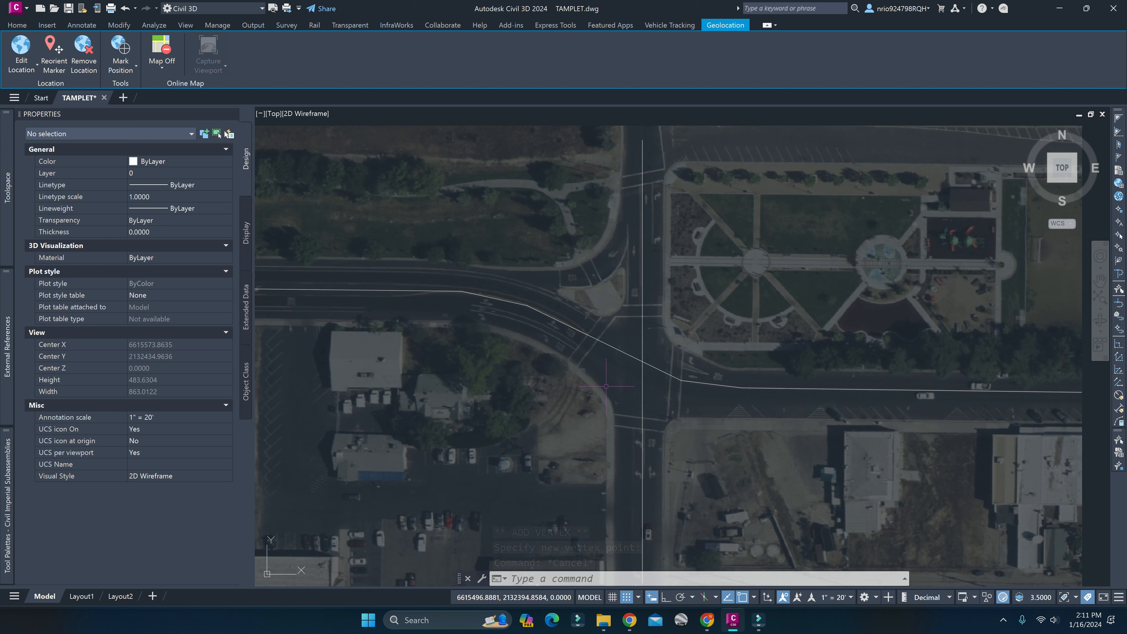
{"action": "left_click", "coordinate": [619, 344]}
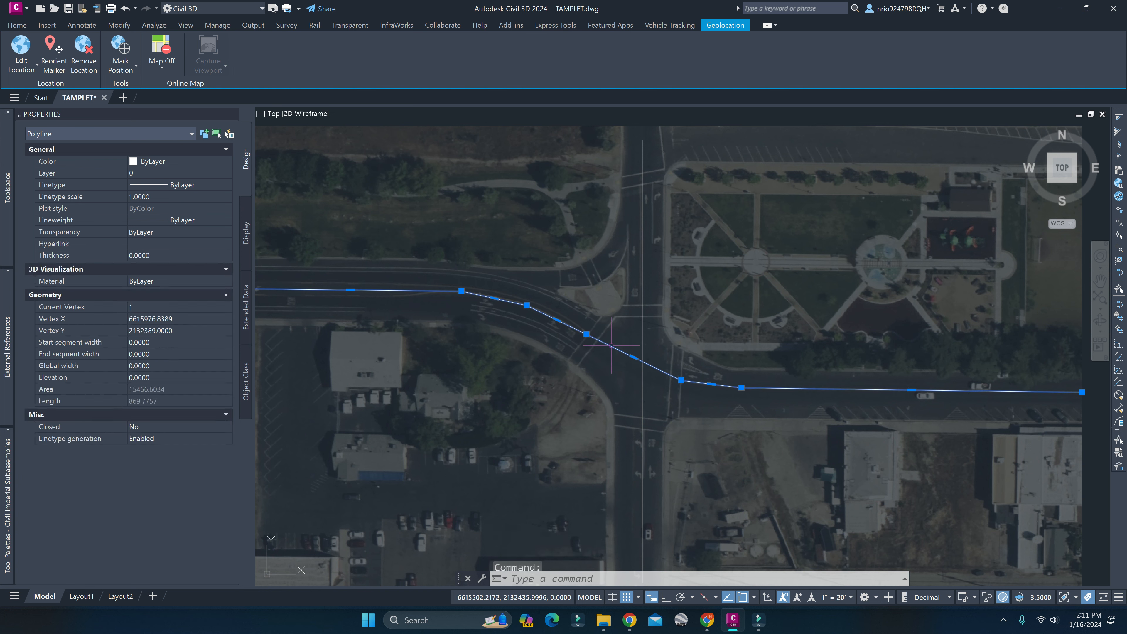
{"action": "key", "text": "Escape"}
{"action": "key", "text": "Escape"}
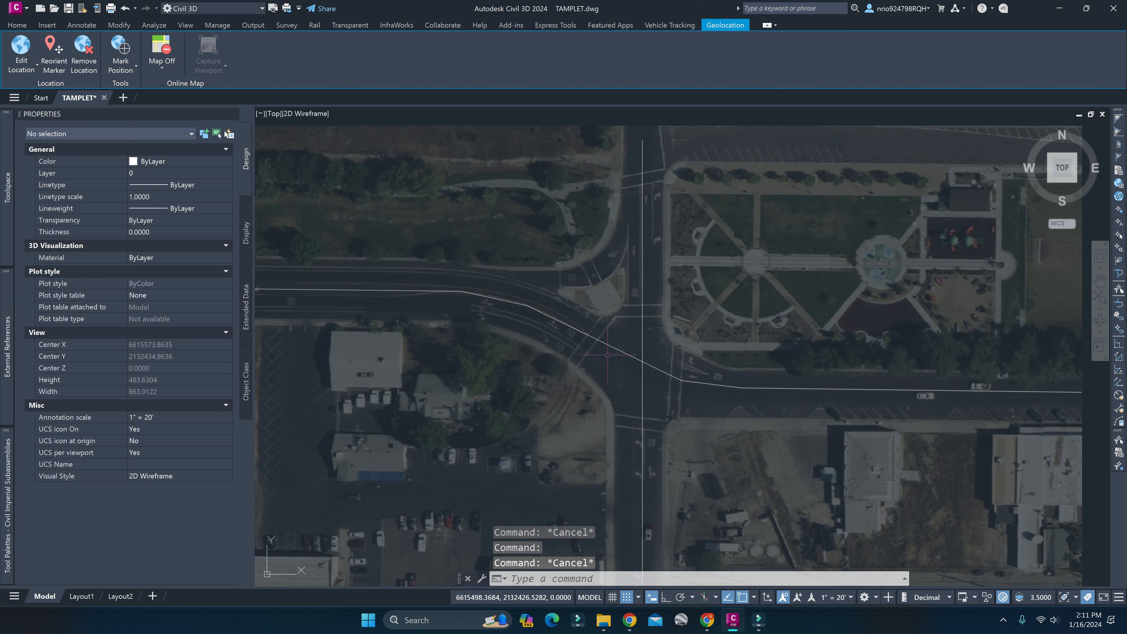
Remove the extra vertex between the western bend and the western crosswalk from the east-west polyline, and deselect it.
{"action": "left_click", "coordinate": [540, 315]}
{"action": "mouse_move", "coordinate": [527, 305]}
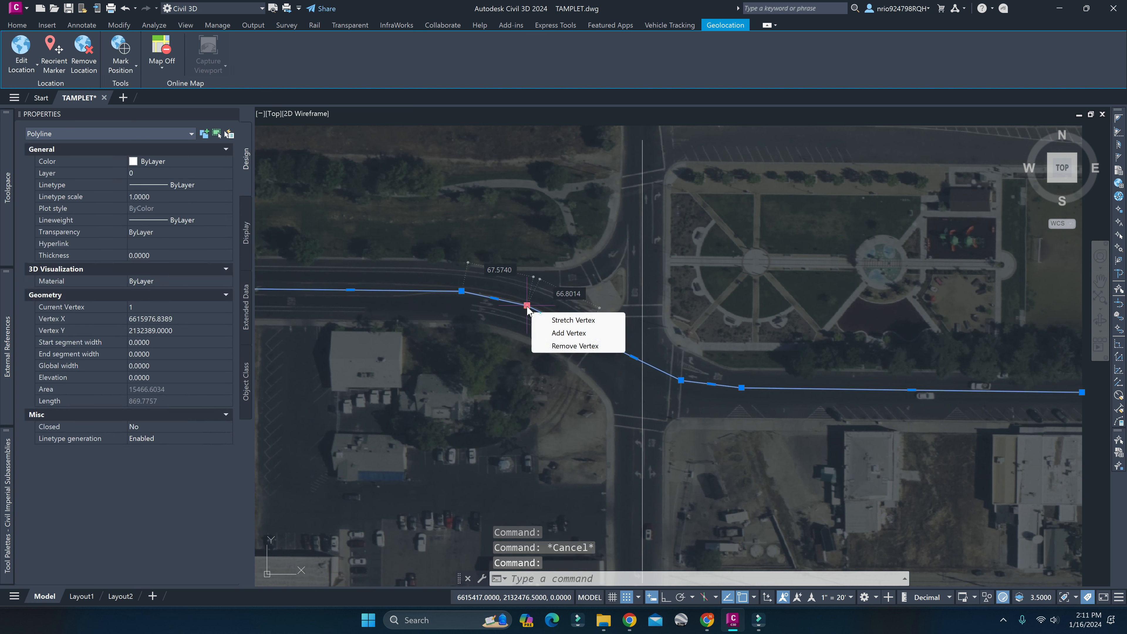
{"action": "left_click", "coordinate": [581, 346]}
{"action": "left_click", "coordinate": [580, 346]}
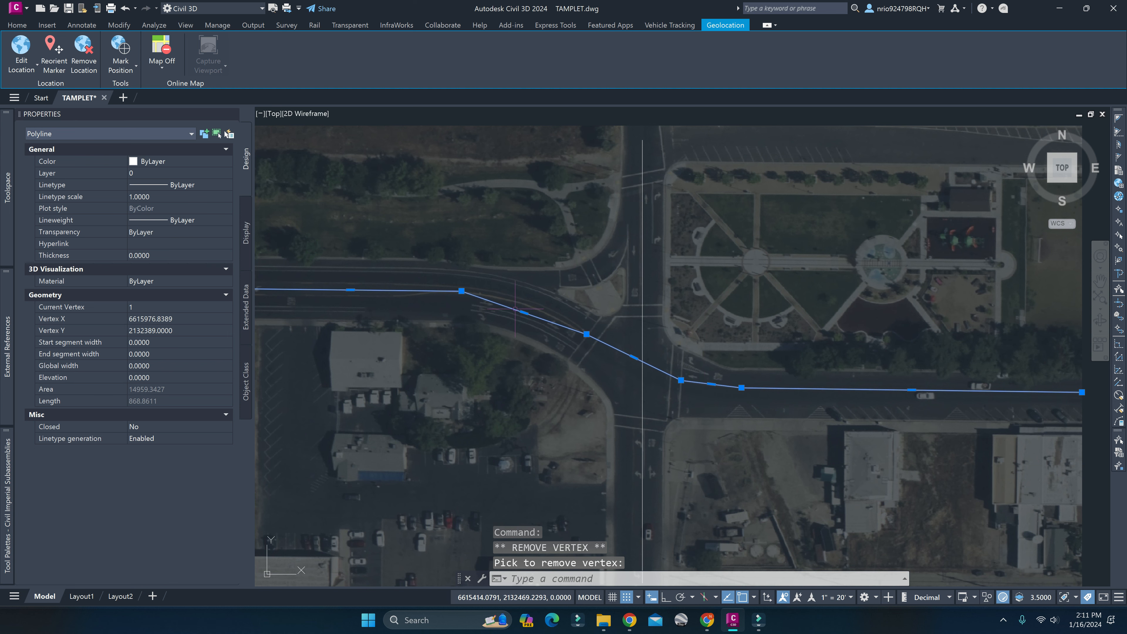
{"action": "key", "text": "Escape"}
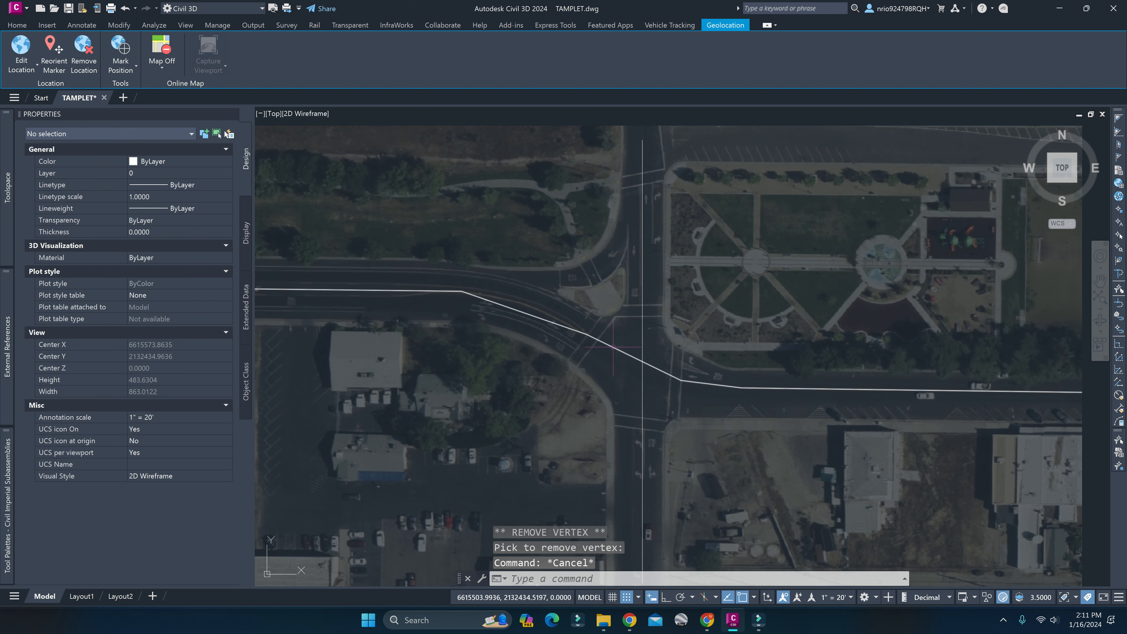
{"action": "scroll", "coordinate": [630, 364], "scroll_direction": "down", "scroll_amount": 2}
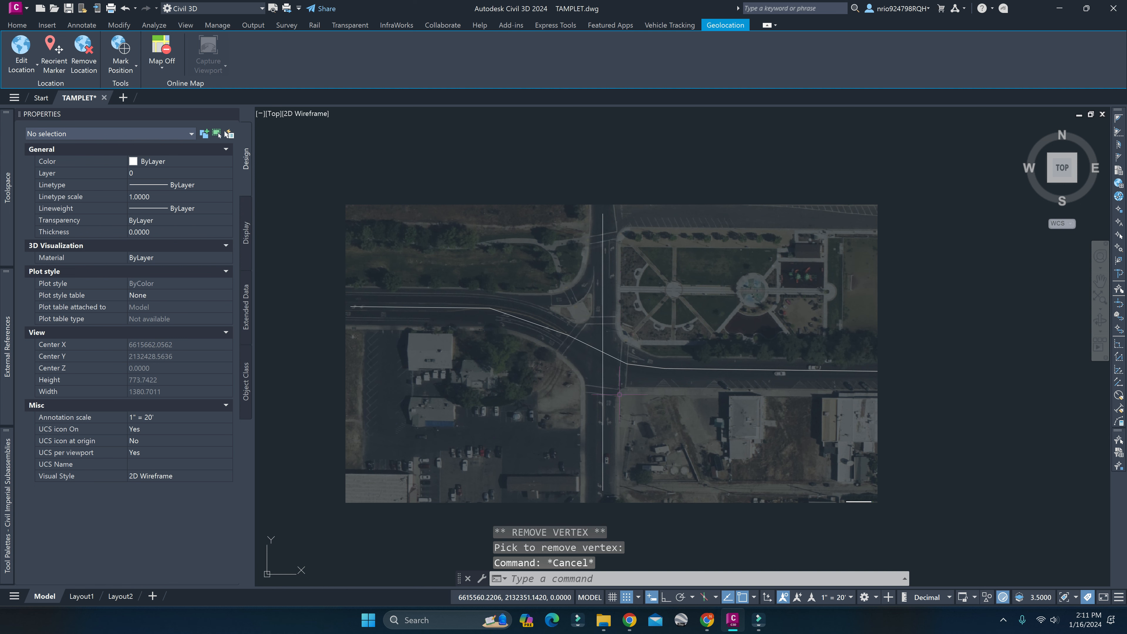
{"action": "scroll", "coordinate": [622, 391], "scroll_direction": "up", "scroll_amount": 4}
{"action": "scroll", "coordinate": [622, 356], "scroll_direction": "down", "scroll_amount": 4}
{"action": "middle_click_drag", "start_coordinate": [621, 350], "coordinate": [604, 354]}
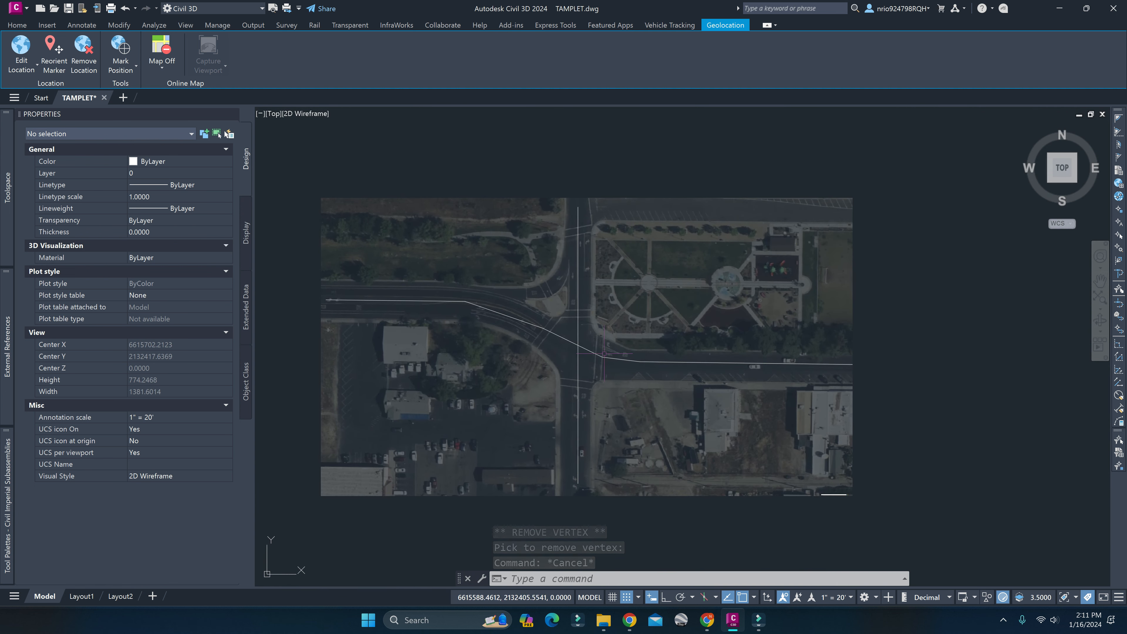
{"action": "left_click", "coordinate": [578, 355]}
{"action": "key", "text": "Escape"}
{"action": "key", "text": "Escape"}
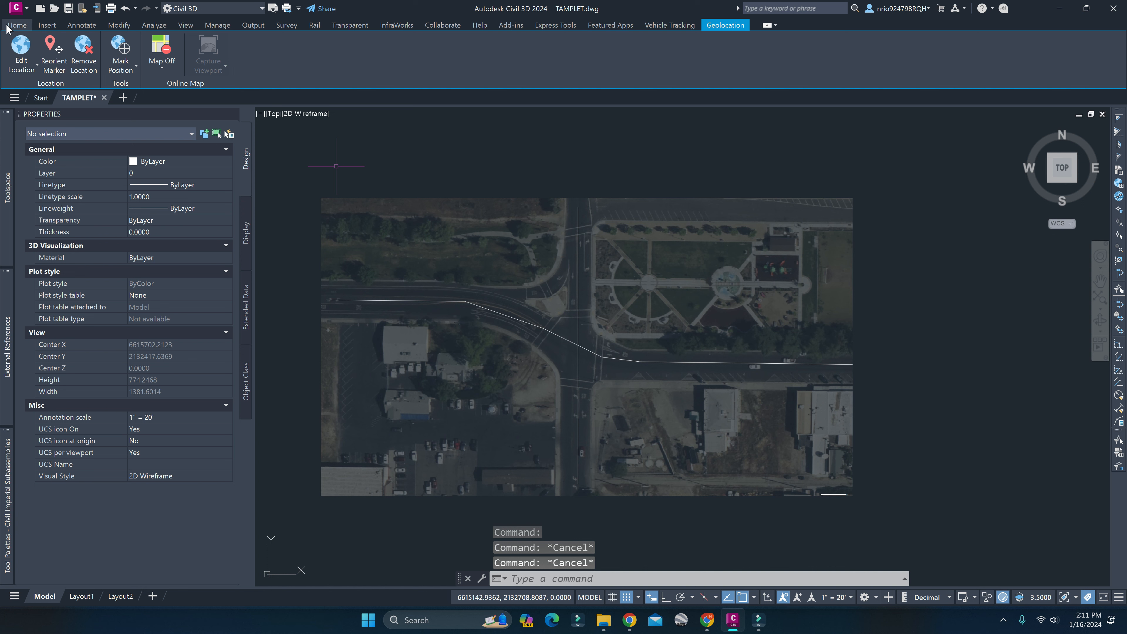
Start creating an alignment from objects using the vertical north-south road polyline, with the alignment direction reversed.
{"action": "left_click", "coordinate": [7, 27]}
{"action": "left_click", "coordinate": [329, 44]}
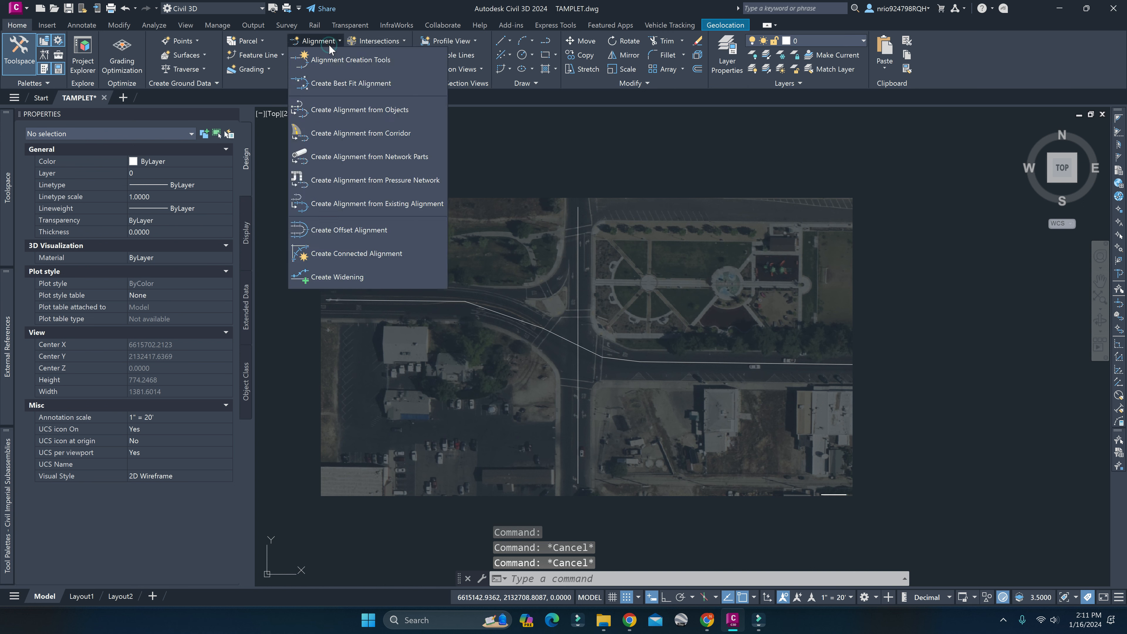
{"action": "left_click", "coordinate": [381, 111]}
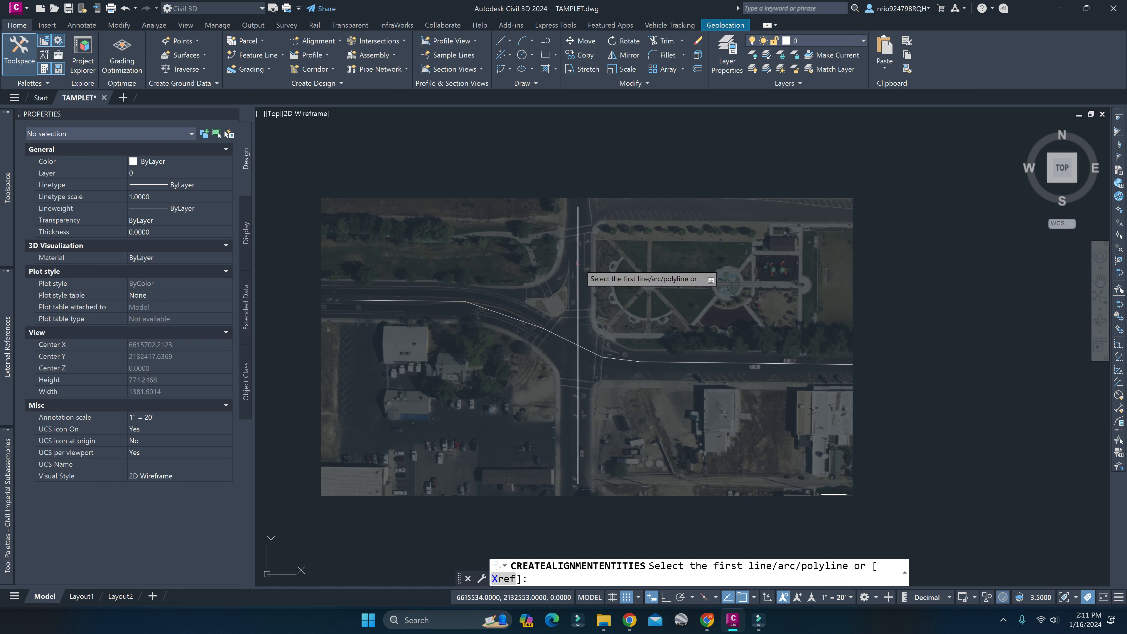
{"action": "left_click", "coordinate": [578, 263]}
{"action": "key", "text": "Return"}
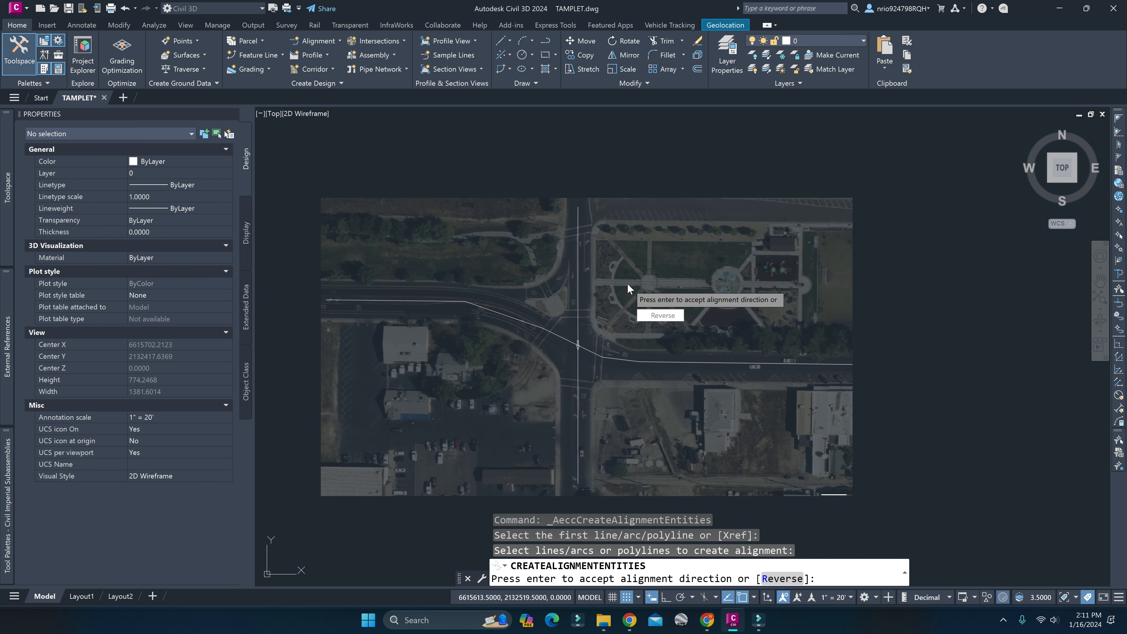
{"action": "type", "text": "R"}
{"action": "key", "text": "Return"}
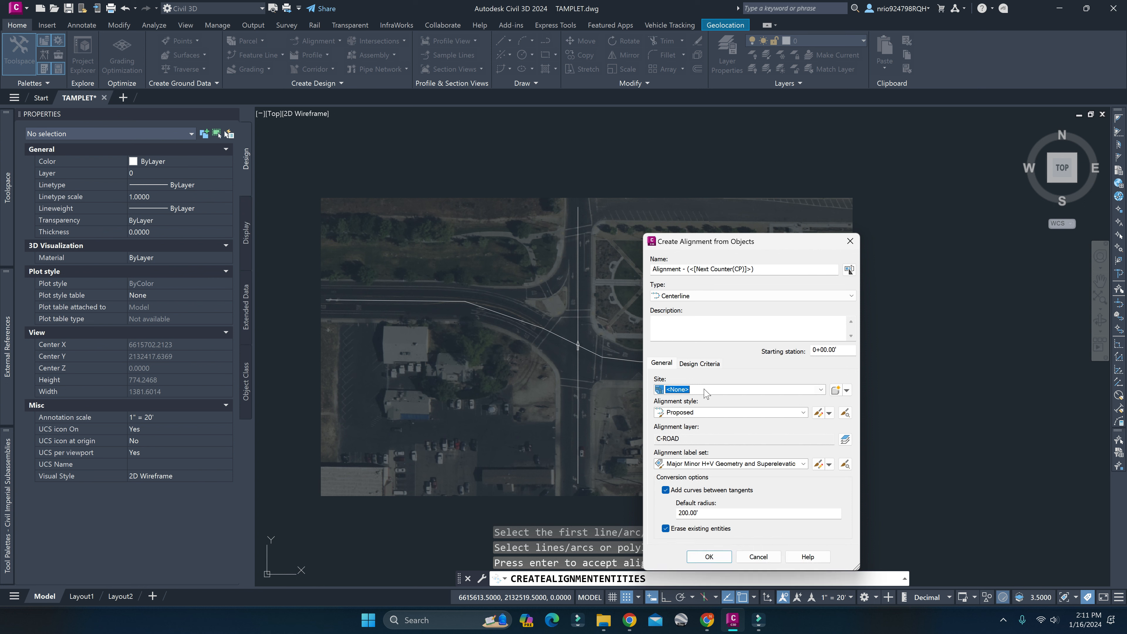
Set the alignment label set to Major and Minor only and create the north-south centerline alignment.
{"action": "left_click", "coordinate": [686, 467]}
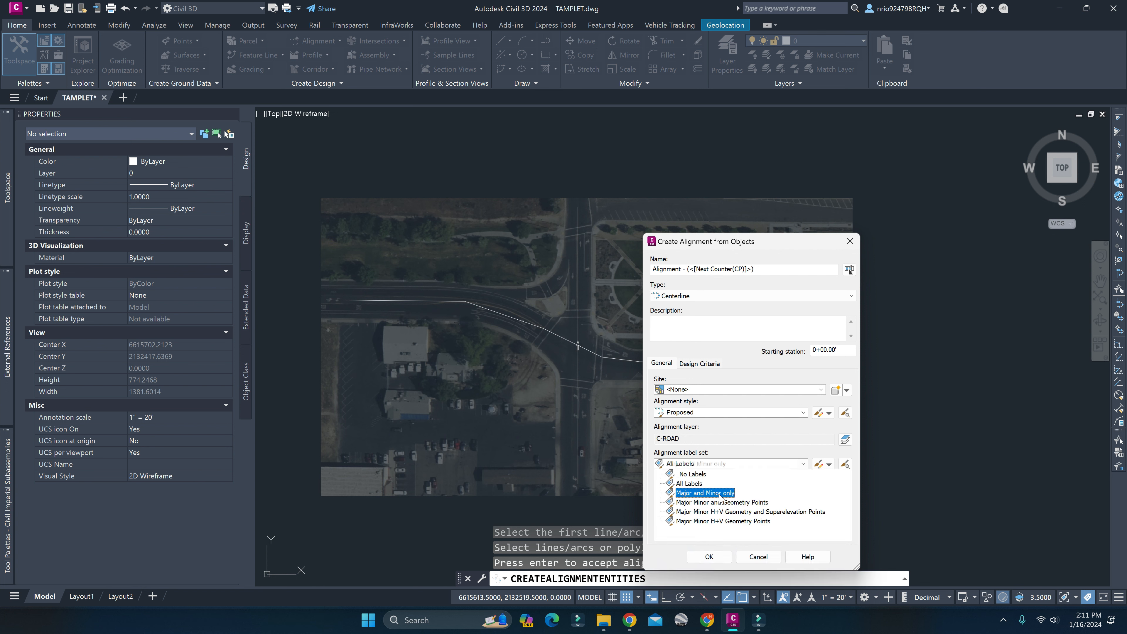
{"action": "left_click", "coordinate": [706, 491]}
{"action": "left_click", "coordinate": [709, 556]}
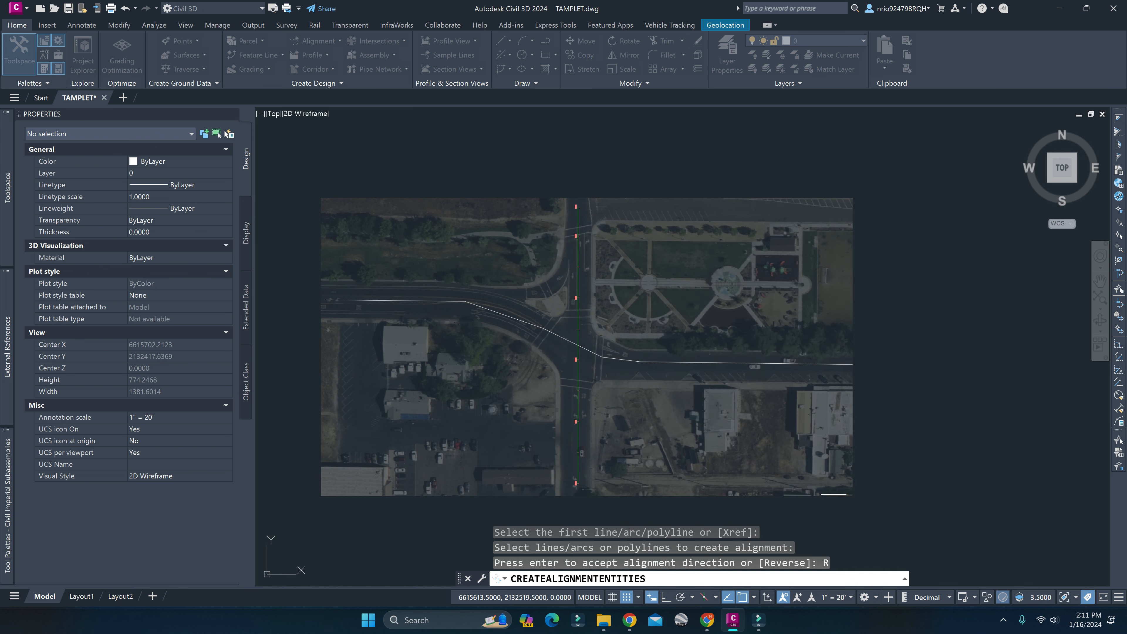
{"action": "scroll", "coordinate": [564, 330], "scroll_direction": "down", "scroll_amount": 3}
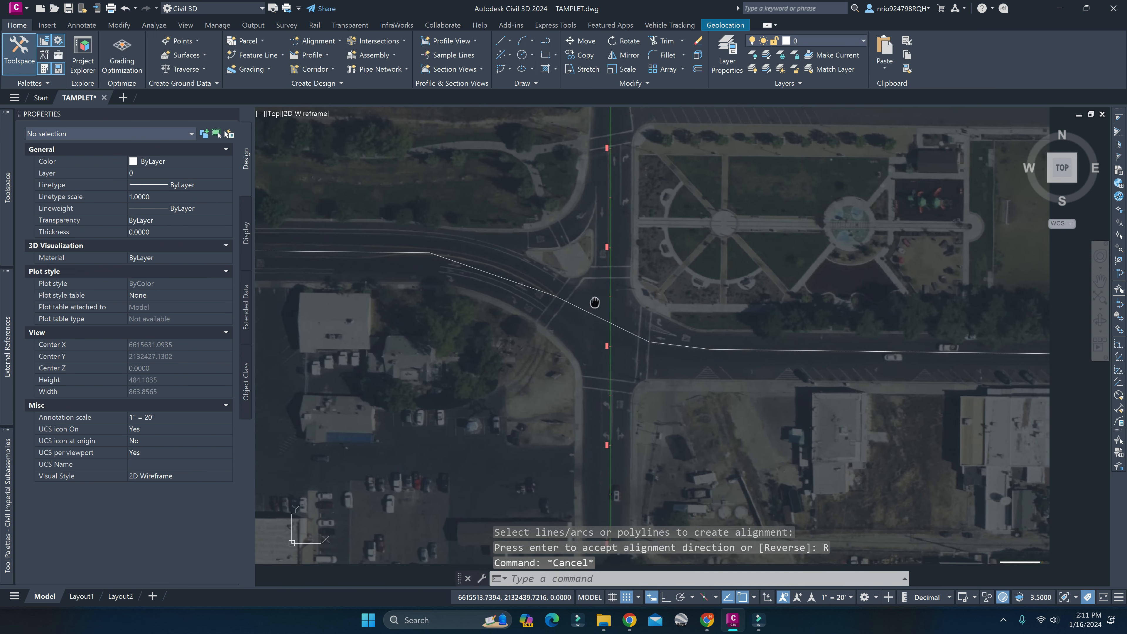
{"action": "left_click", "coordinate": [567, 312]}
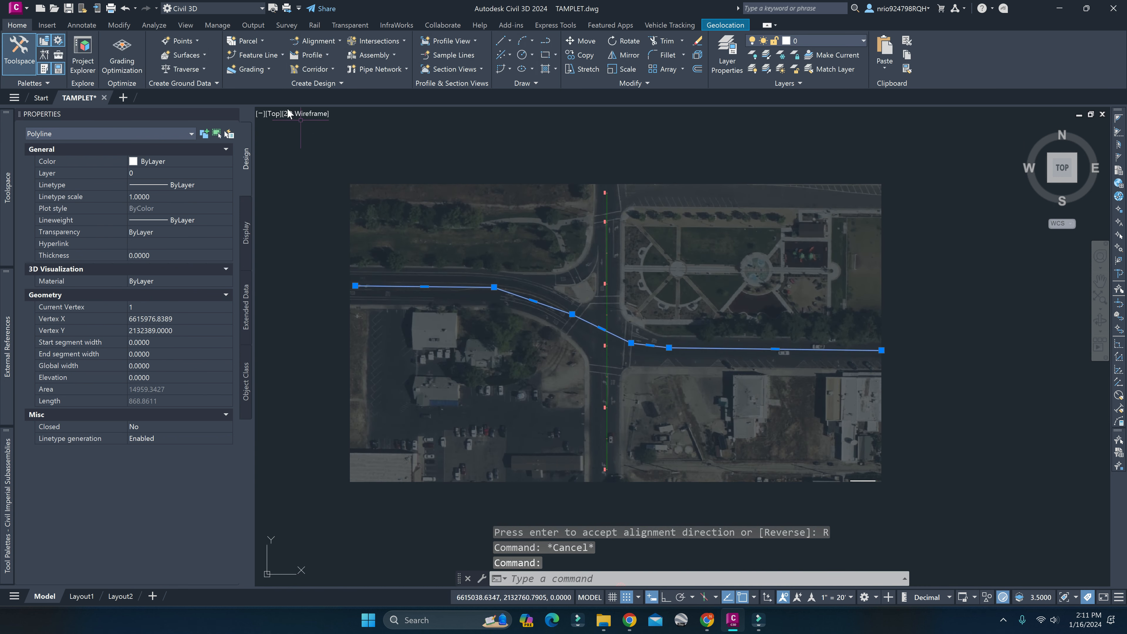
{"action": "left_click", "coordinate": [316, 41]}
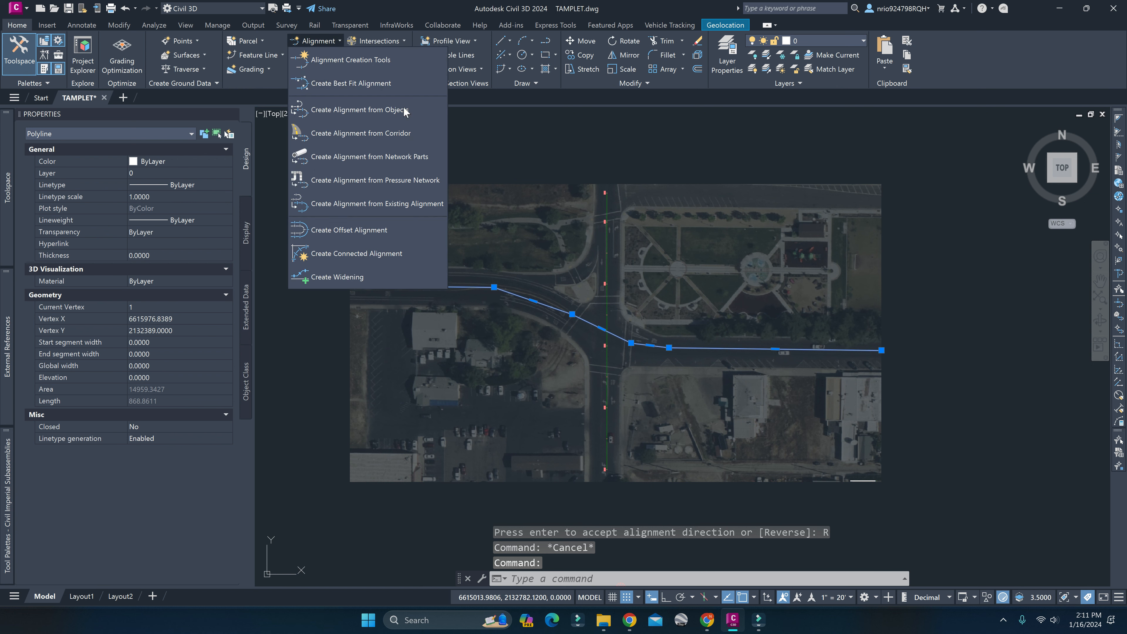
{"action": "key", "text": "Escape"}
{"action": "key", "text": "Escape"}
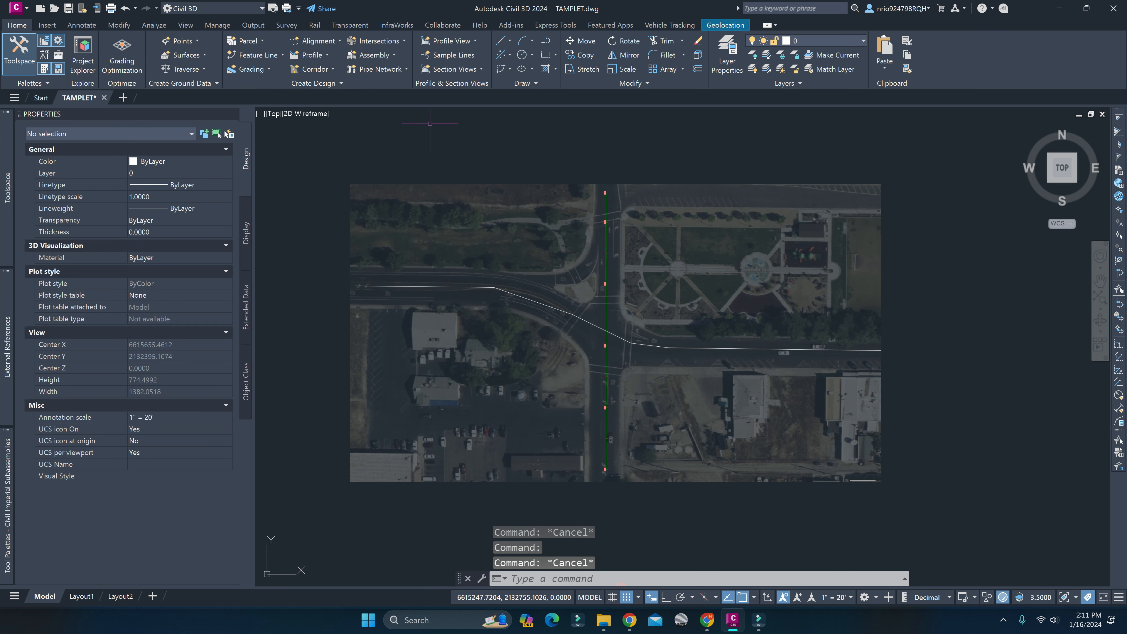
Try to create a centerline alignment from the east-west road polyline, keeping its drawn direction and the Major and Minor only label set.
{"action": "left_click", "coordinate": [316, 41]}
{"action": "left_click", "coordinate": [384, 110]}
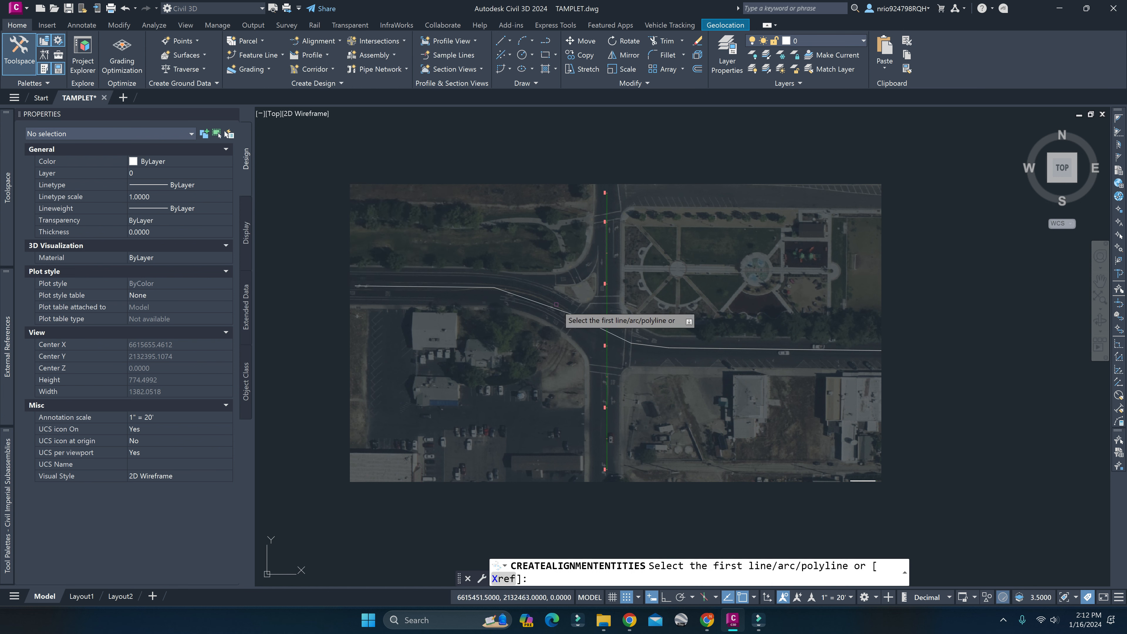
{"action": "left_click", "coordinate": [557, 310]}
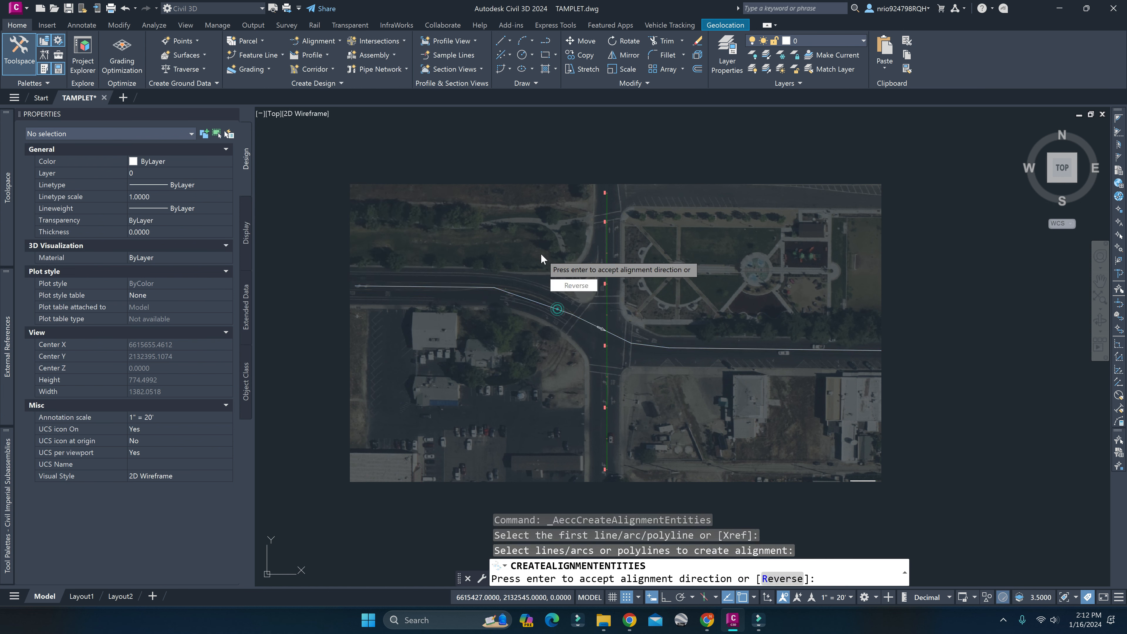
{"action": "key", "text": "Return"}
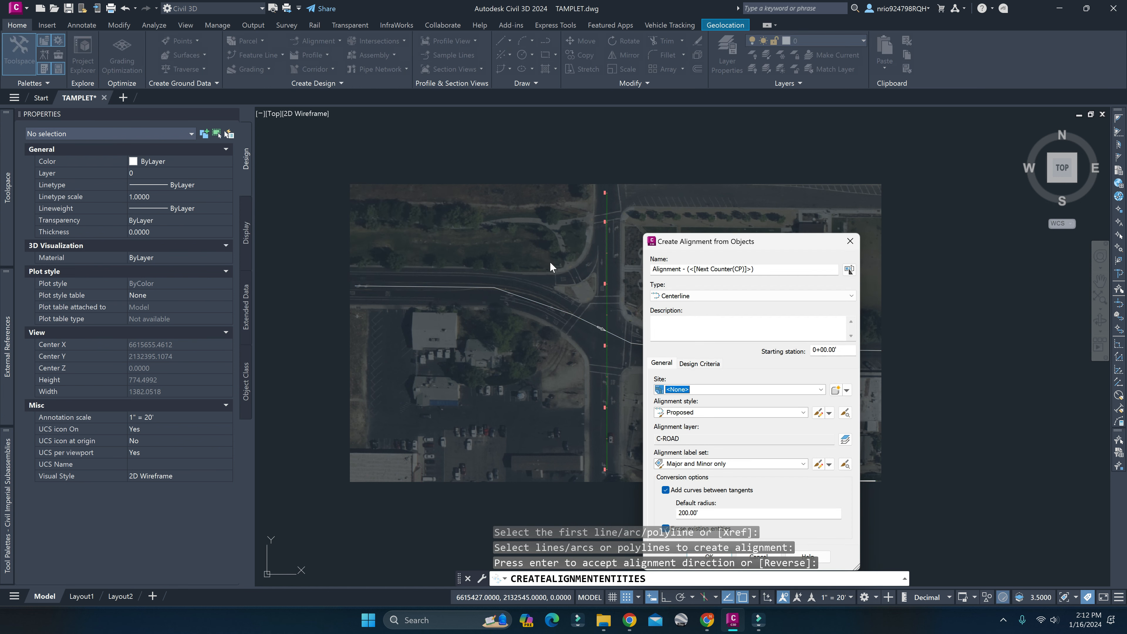
{"action": "left_click", "coordinate": [709, 556]}
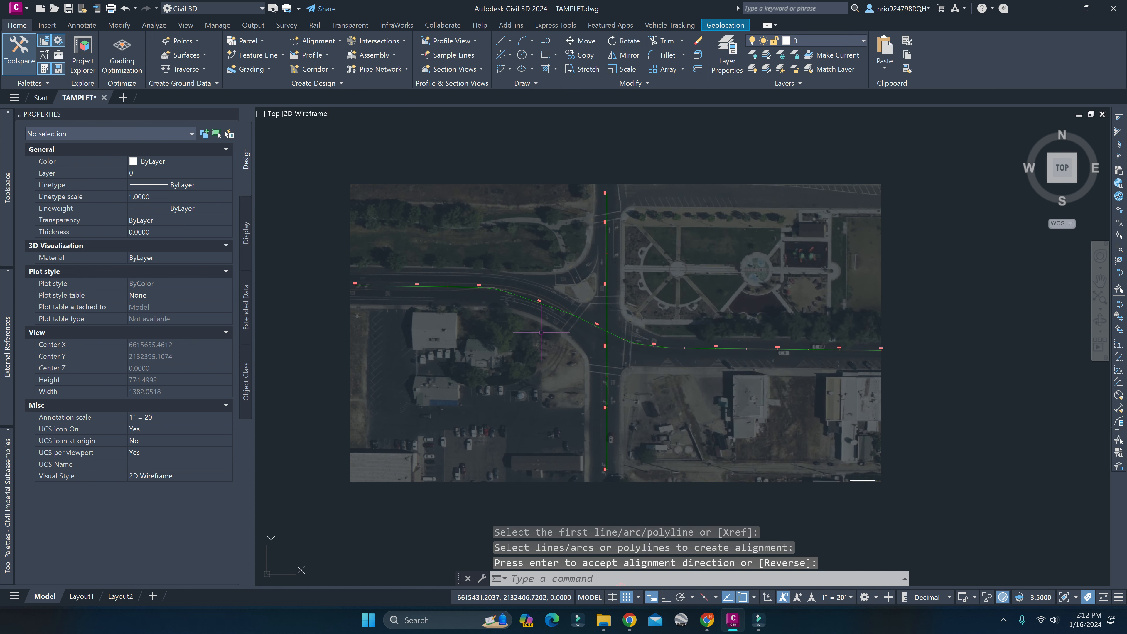
Try to stretch the east-west alignment at its grip near station 3+00, and leave the edit.
{"action": "scroll", "coordinate": [530, 331], "scroll_direction": "up", "scroll_amount": 4}
{"action": "middle_click_drag", "start_coordinate": [548, 308], "coordinate": [517, 317]}
{"action": "left_click", "coordinate": [502, 303]}
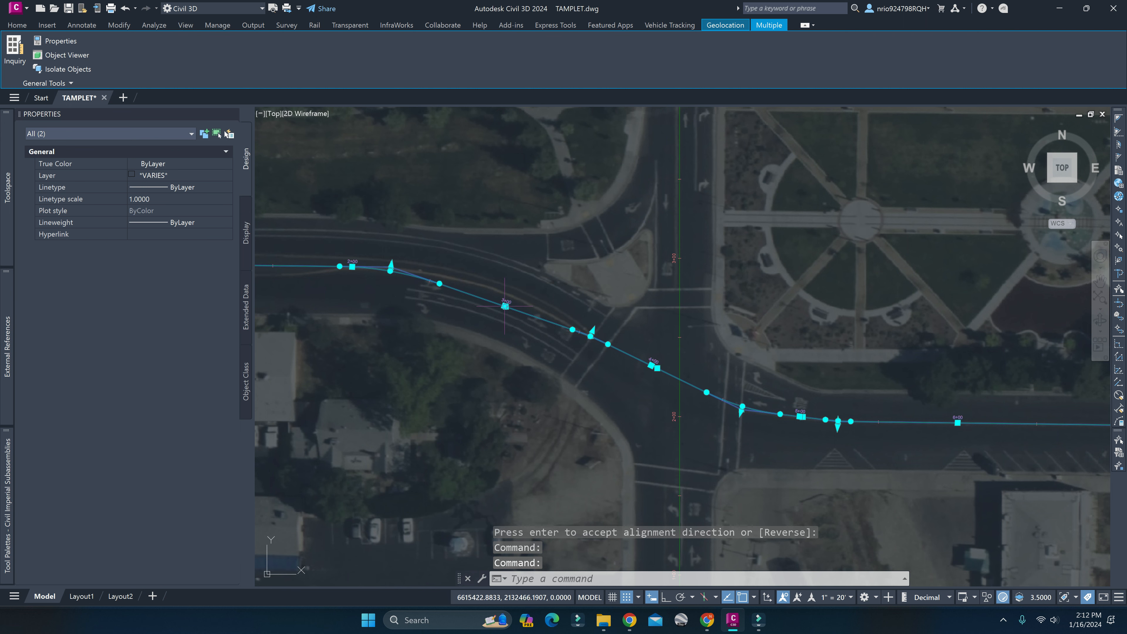
{"action": "scroll", "coordinate": [505, 306], "scroll_direction": "up", "scroll_amount": 5}
{"action": "left_click", "coordinate": [505, 311]}
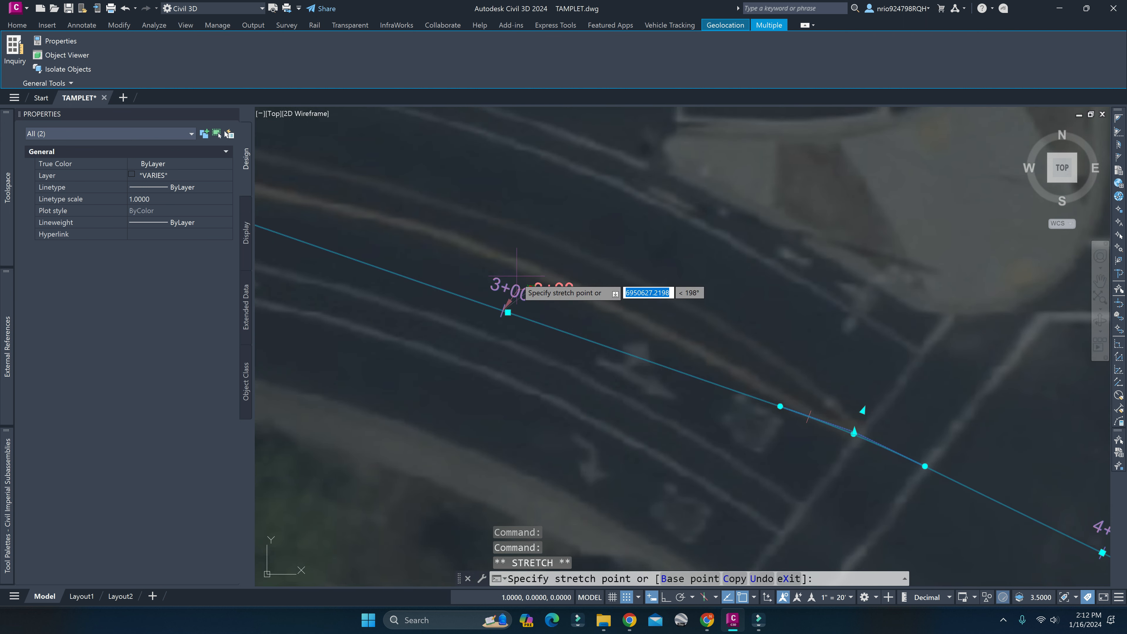
{"action": "key", "text": "Escape"}
{"action": "left_click", "coordinate": [504, 312]}
{"action": "key", "text": "Escape"}
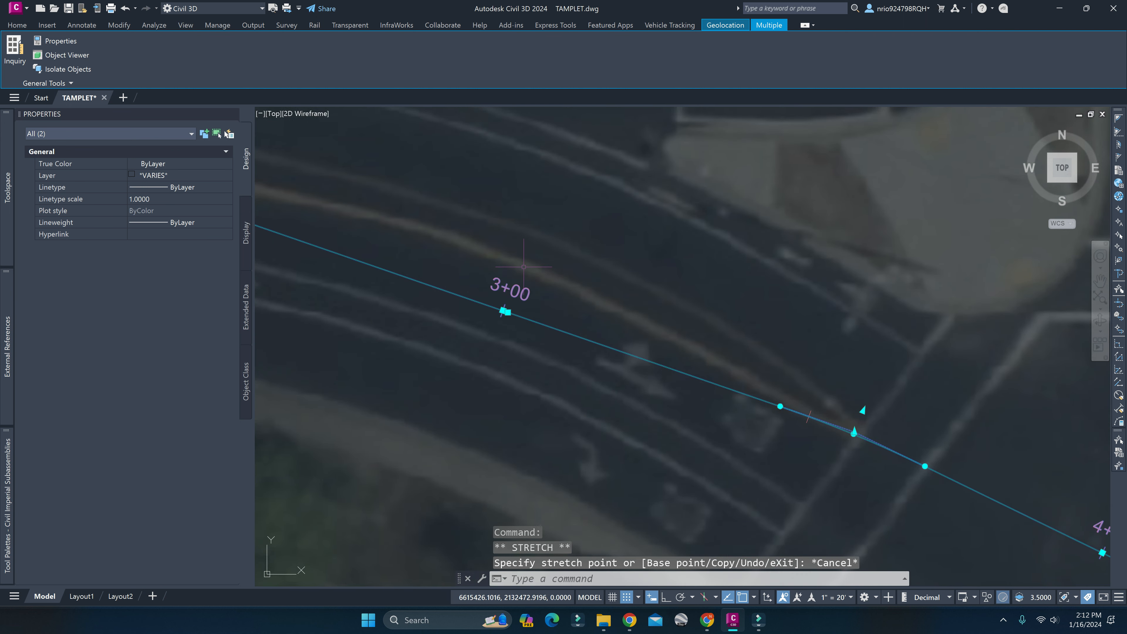
{"action": "key", "text": "Escape"}
{"action": "scroll", "coordinate": [548, 325], "scroll_direction": "down", "scroll_amount": 5}
{"action": "left_click", "coordinate": [638, 354]}
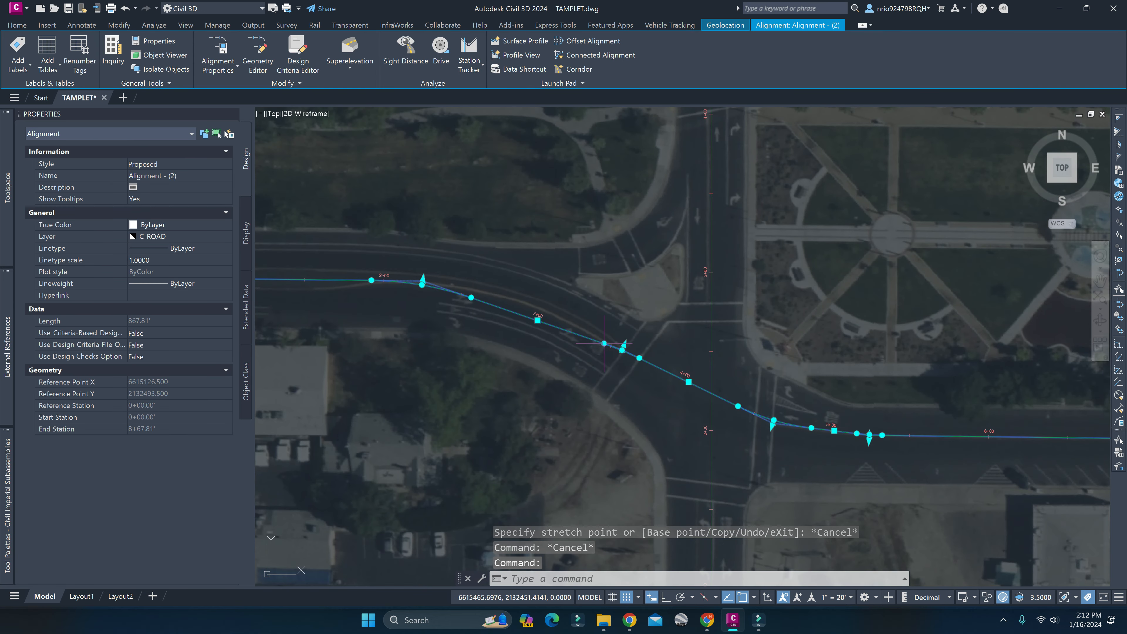
Undo the creation of the east-west alignment to bring back its source polyline.
{"action": "key", "text": "ctrl+z"}
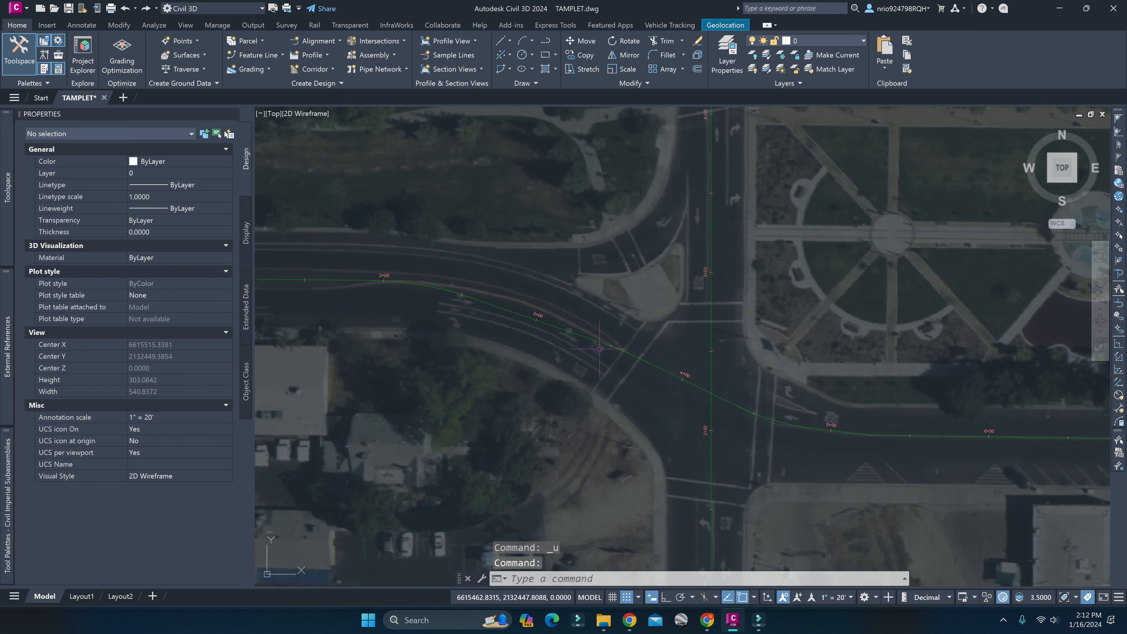
{"action": "scroll", "coordinate": [548, 322], "scroll_direction": "up", "scroll_amount": 6}
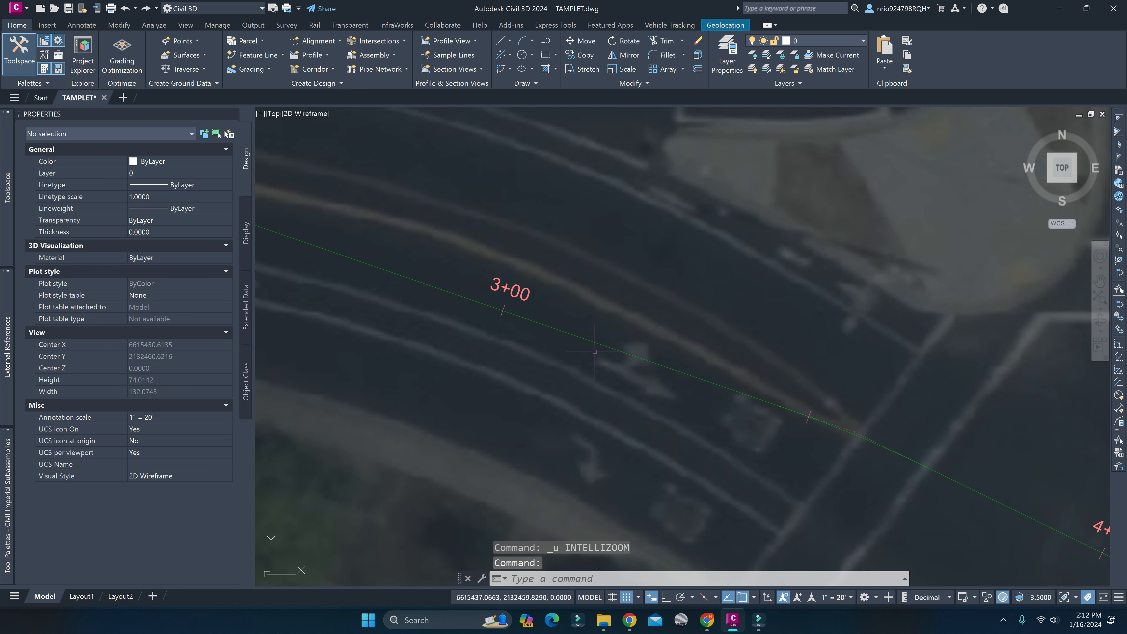
{"action": "key", "text": "ctrl+z"}
{"action": "key", "text": "ctrl+z"}
{"action": "key", "text": "ctrl+z"}
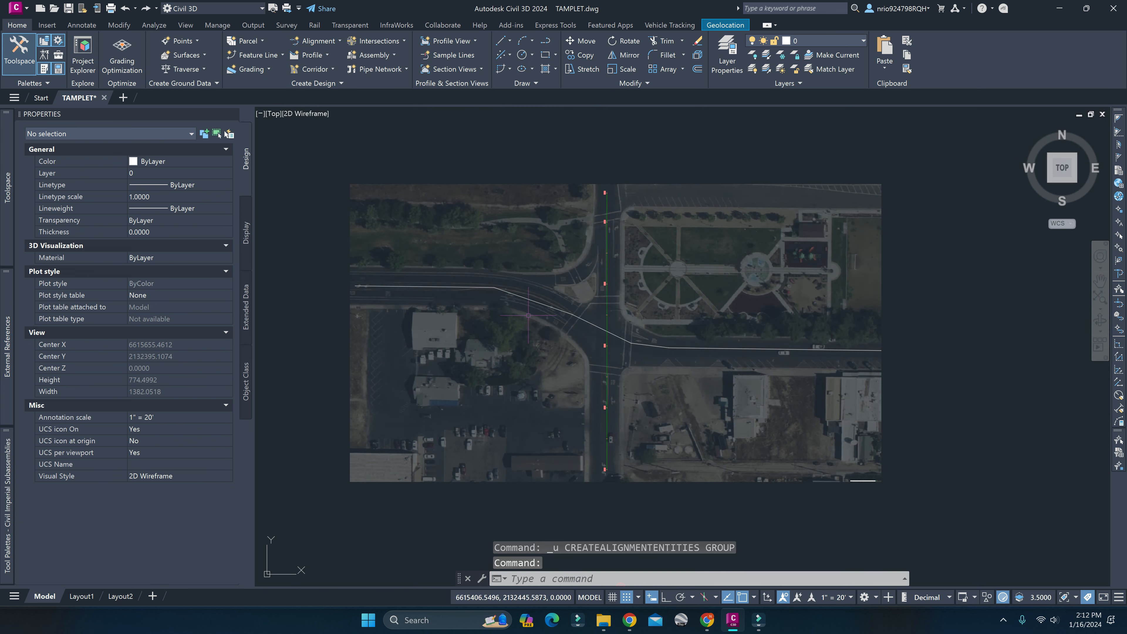
Add a vertex to the east-west polyline between the western bend and western crosswalk, placed on the curved road's centerline, and deselect it.
{"action": "left_click", "coordinate": [538, 303]}
{"action": "scroll", "coordinate": [538, 304], "scroll_direction": "up", "scroll_amount": 2}
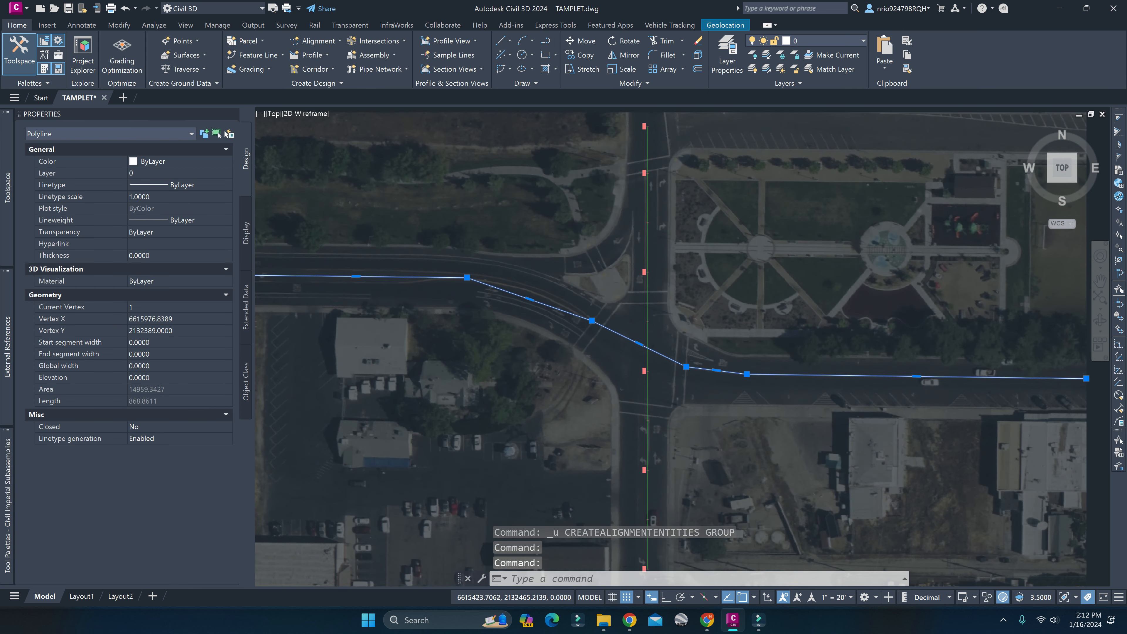
{"action": "scroll", "coordinate": [538, 304], "scroll_direction": "up", "scroll_amount": 2}
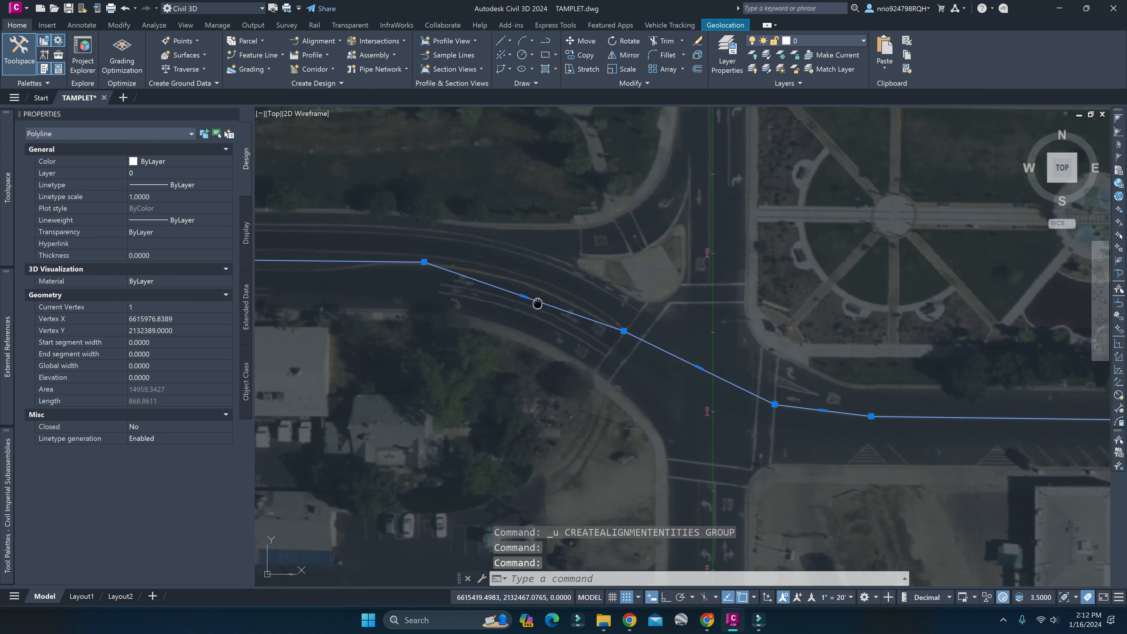
{"action": "middle_click_drag", "start_coordinate": [537, 303], "coordinate": [648, 337]}
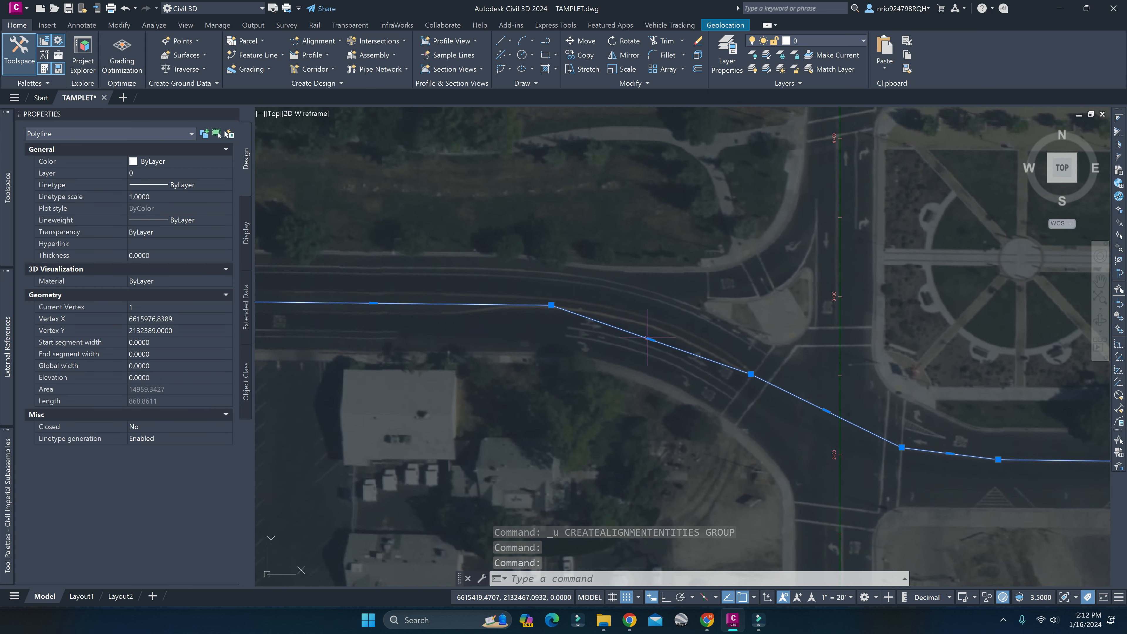
{"action": "left_click", "coordinate": [551, 305]}
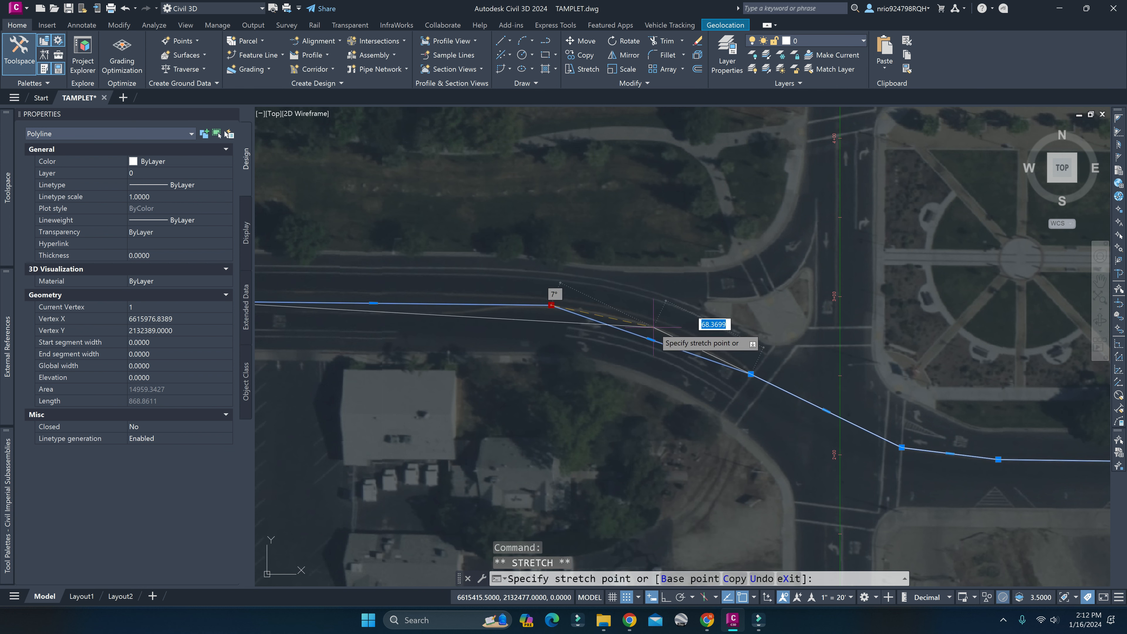
{"action": "key", "text": "Escape"}
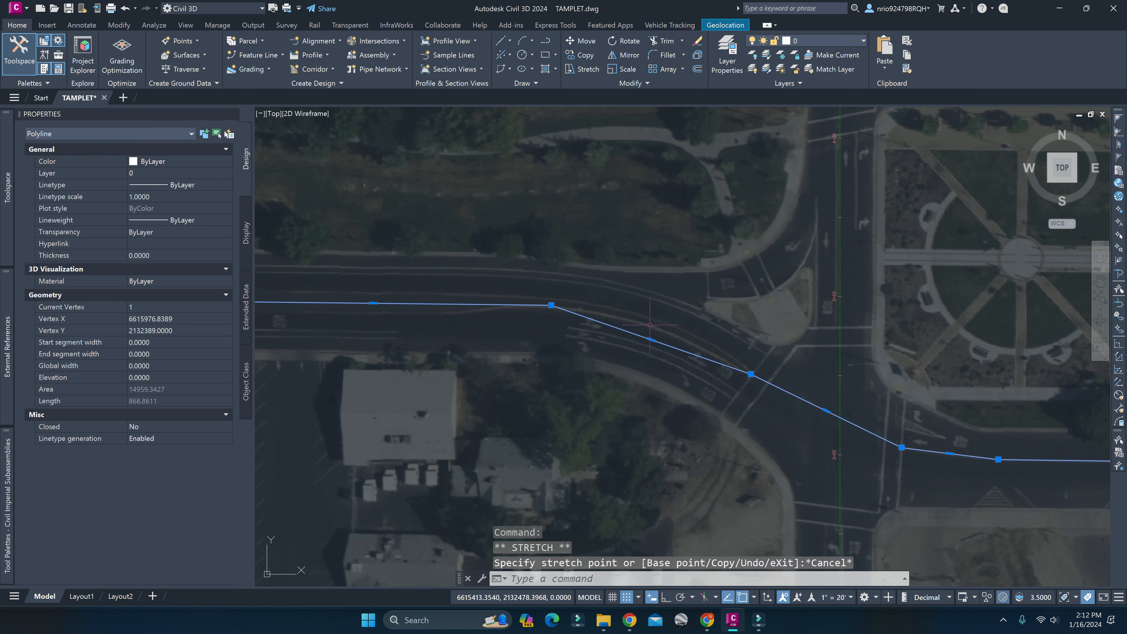
{"action": "mouse_move", "coordinate": [650, 341]}
{"action": "left_click", "coordinate": [692, 364]}
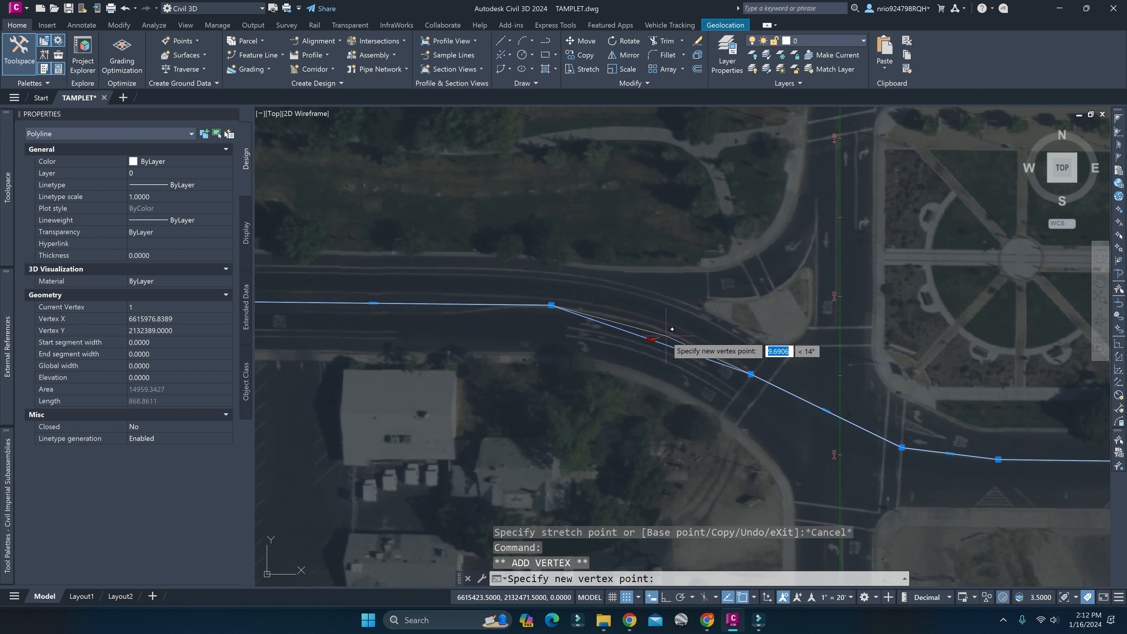
{"action": "left_click", "coordinate": [660, 329]}
{"action": "left_click", "coordinate": [659, 329]}
{"action": "key", "text": "Escape"}
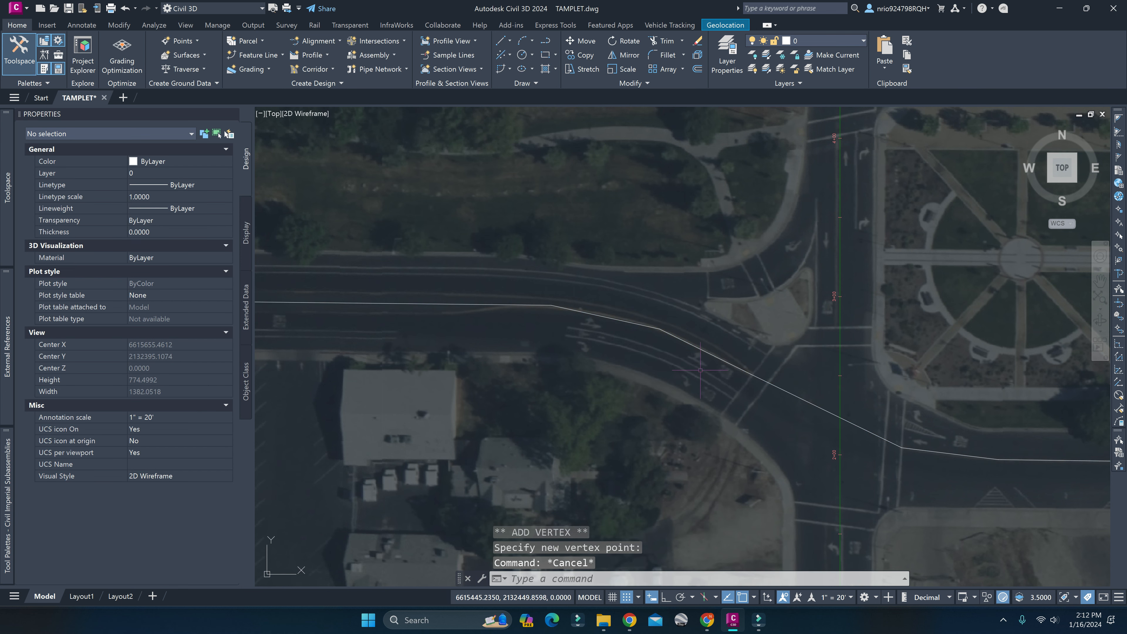
Start creating an alignment from objects using the reshaped east-west road polyline, accepting its drawn direction.
{"action": "left_click", "coordinate": [705, 351]}
{"action": "scroll", "coordinate": [715, 375], "scroll_direction": "down", "scroll_amount": 4}
{"action": "middle_click_drag", "start_coordinate": [741, 395], "coordinate": [626, 388]}
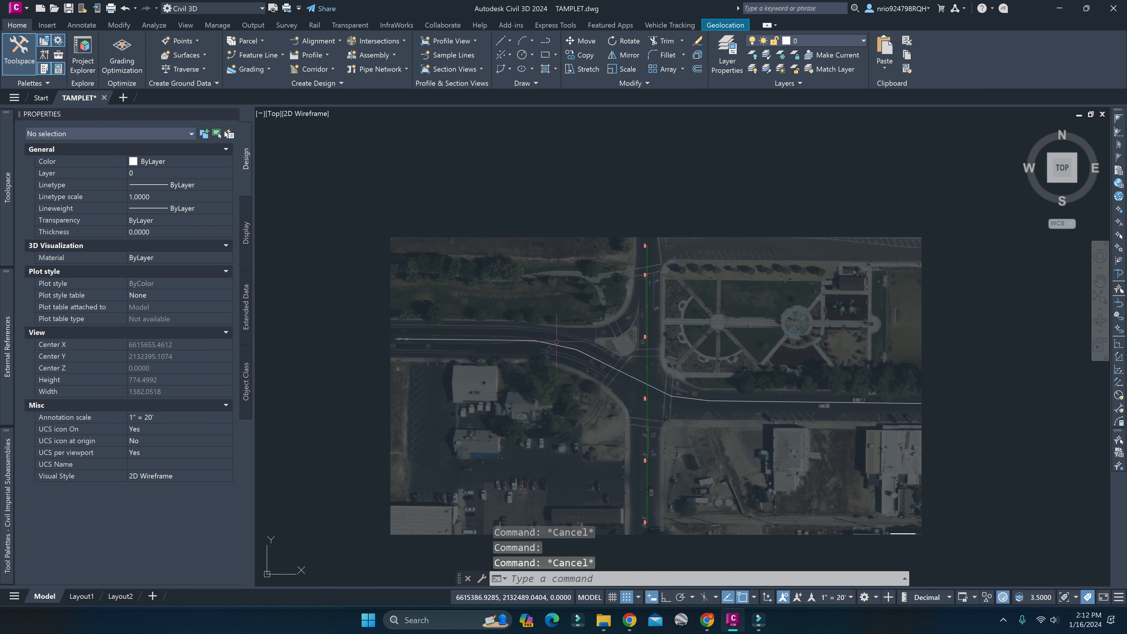
{"action": "key", "text": "Escape"}
{"action": "key", "text": "Escape"}
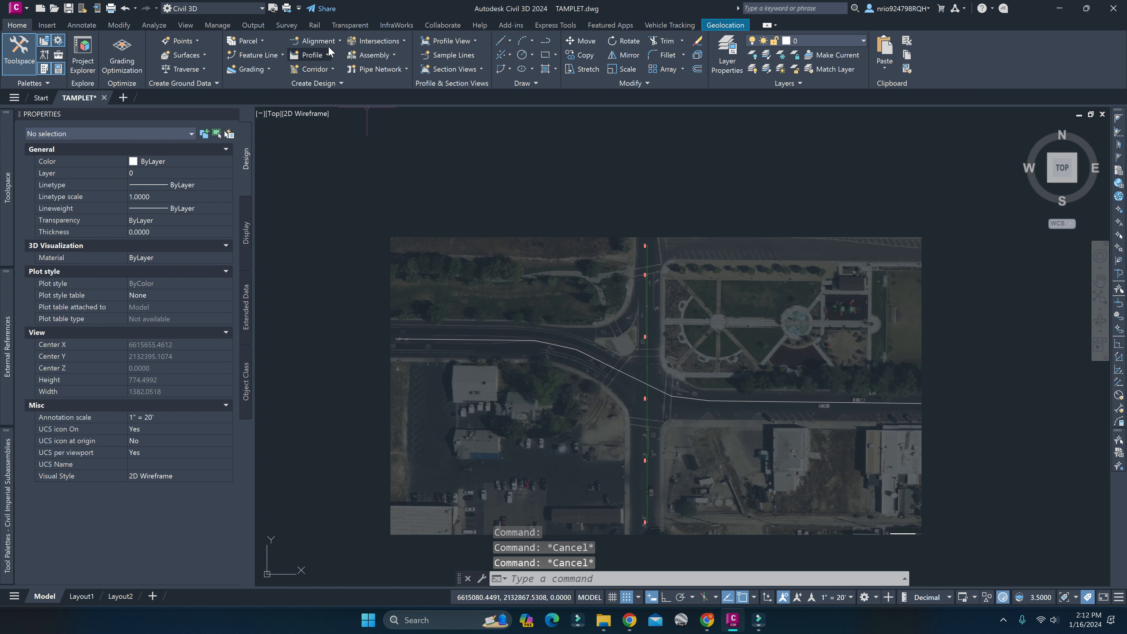
{"action": "left_click", "coordinate": [339, 40]}
{"action": "left_click", "coordinate": [384, 114]}
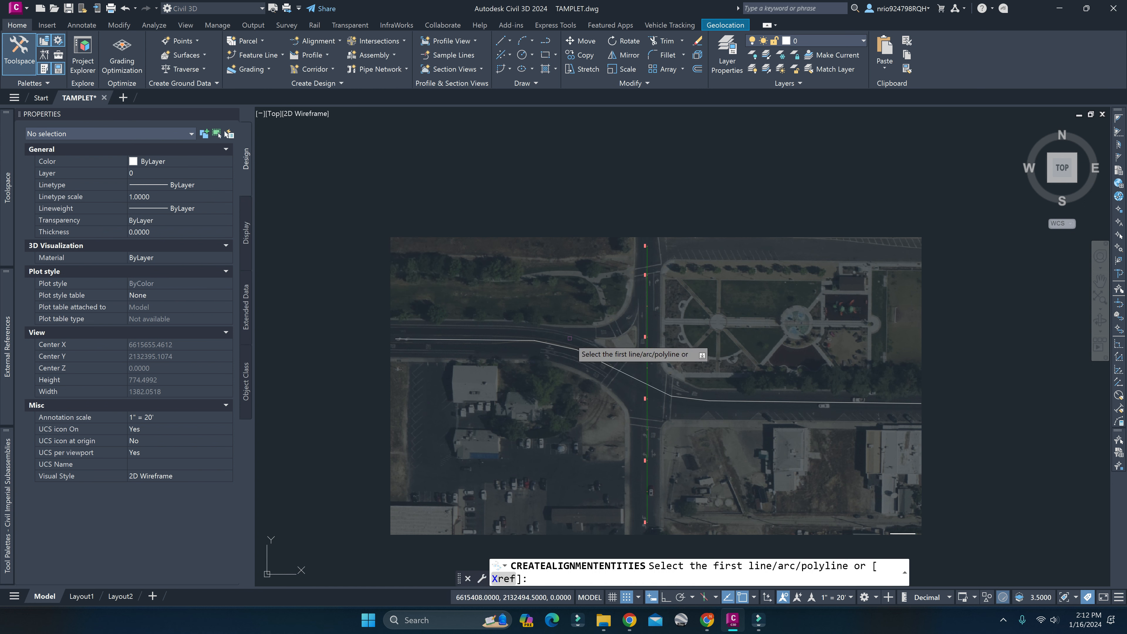
{"action": "left_click", "coordinate": [569, 349]}
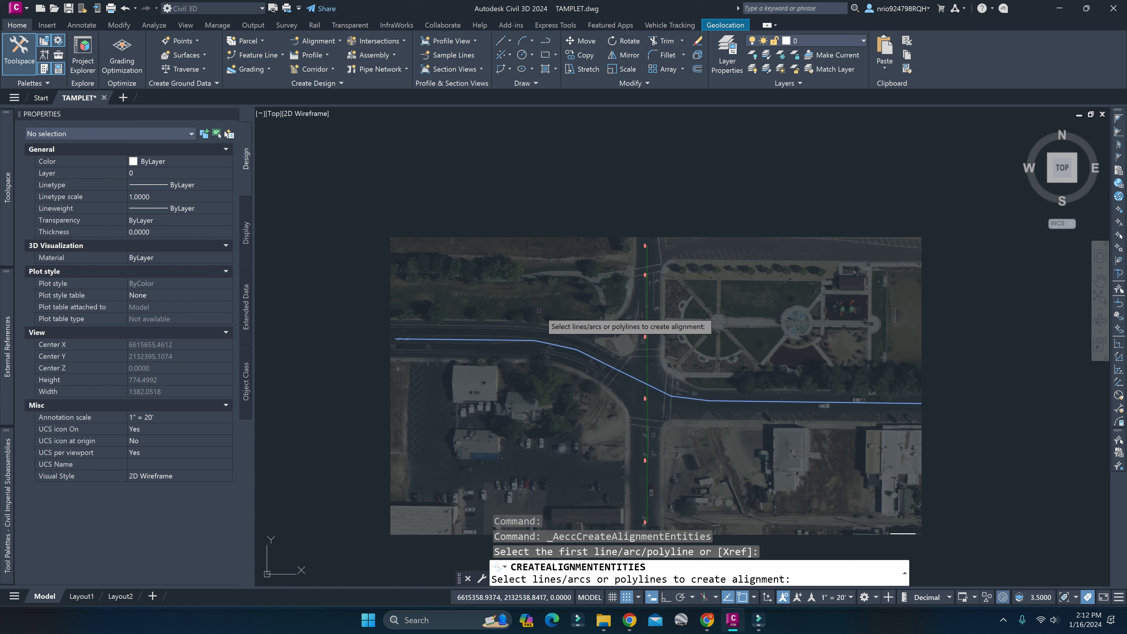
{"action": "key", "text": "Return"}
{"action": "key", "text": "Return"}
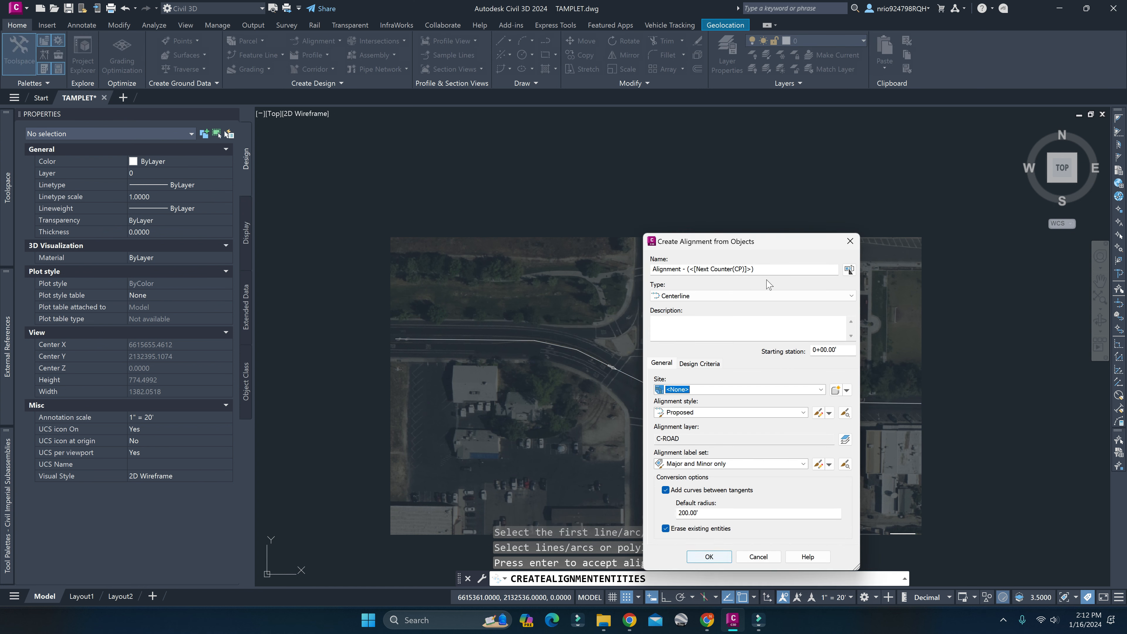
Name the alignment A2 and create it as a centerline with the Major and Minor only label set.
{"action": "key", "text": "shift+Home"}
{"action": "type", "text": "A"}
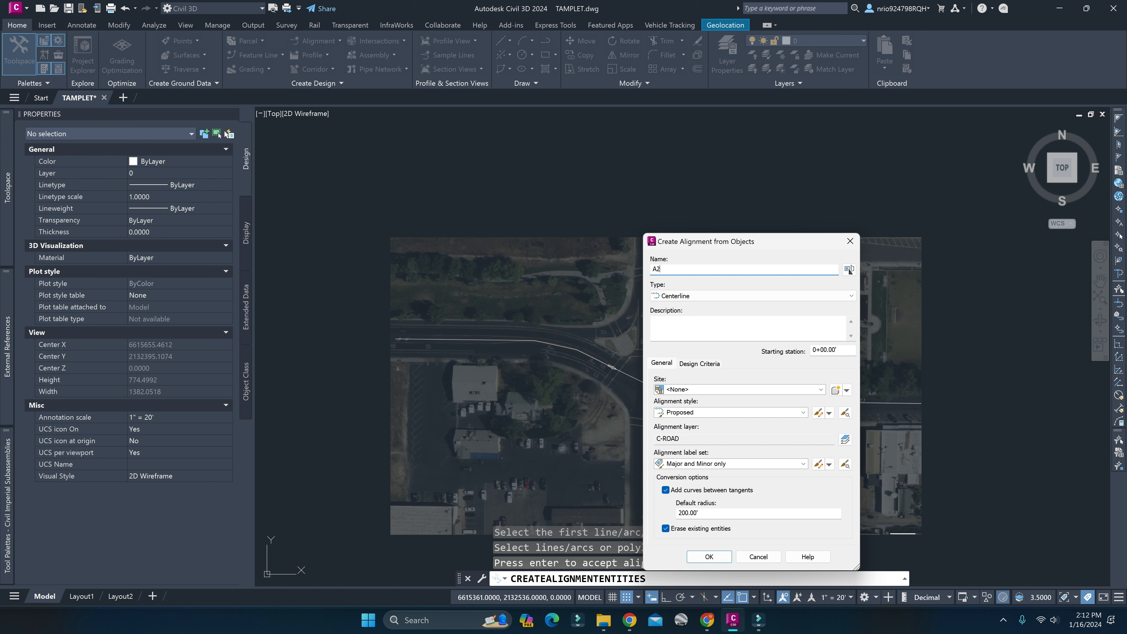
{"action": "left_click", "coordinate": [708, 557]}
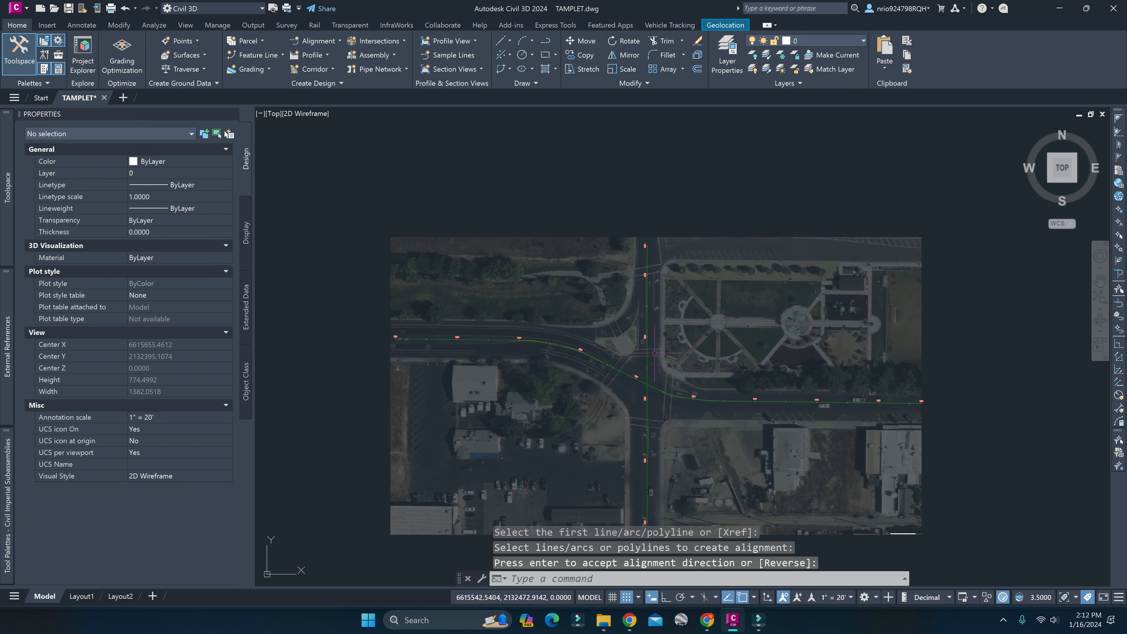
{"action": "key", "text": "Escape"}
{"action": "key", "text": "Escape"}
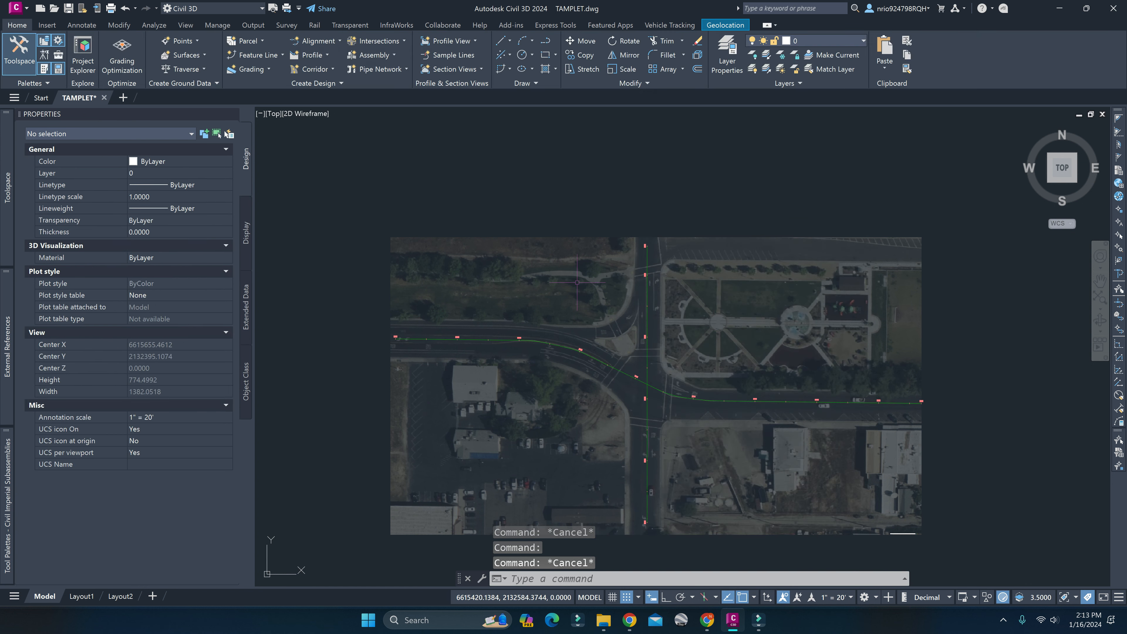
Rename the north-south alignment as A1 in its alignment properties, and deselect it.
{"action": "left_click", "coordinate": [646, 362]}
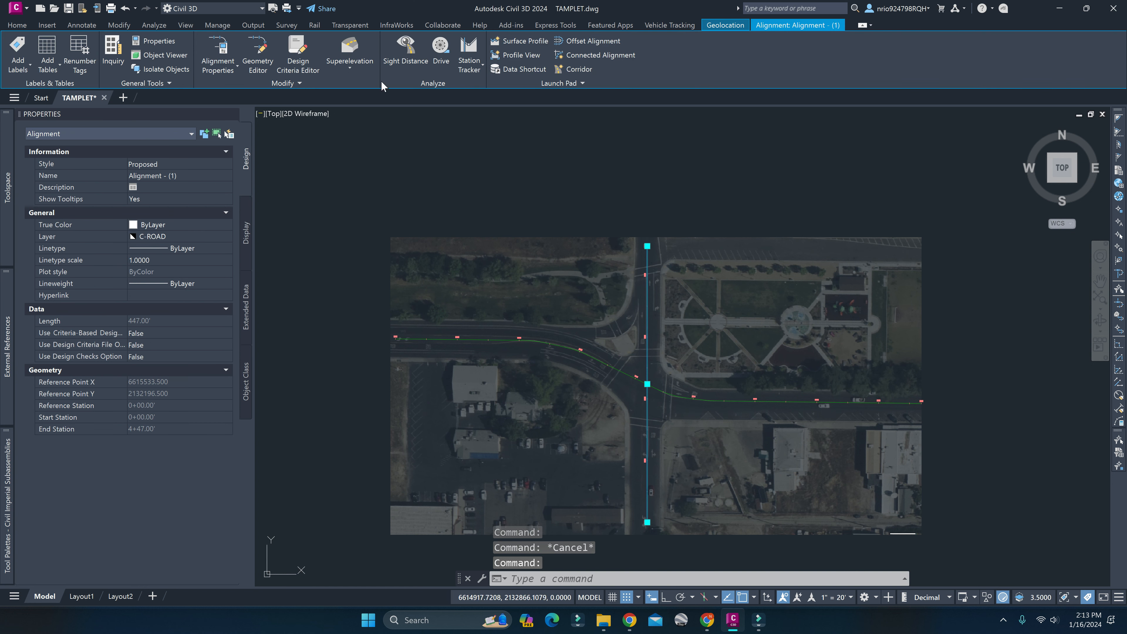
{"action": "left_click", "coordinate": [228, 64]}
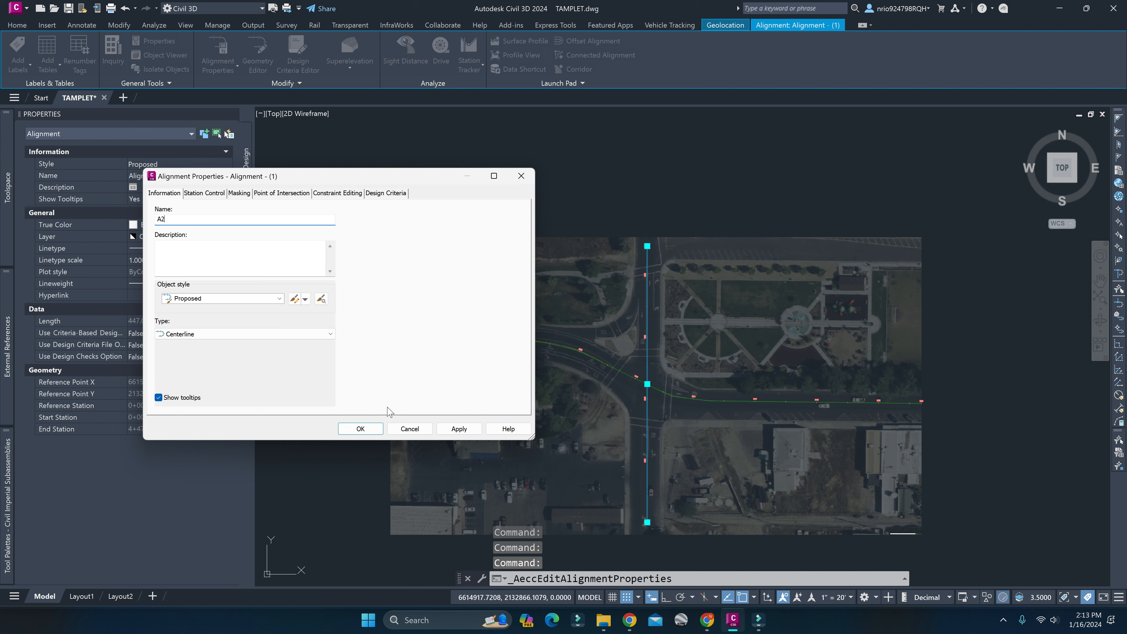
{"action": "left_click", "coordinate": [369, 430]}
{"action": "key", "text": "Return"}
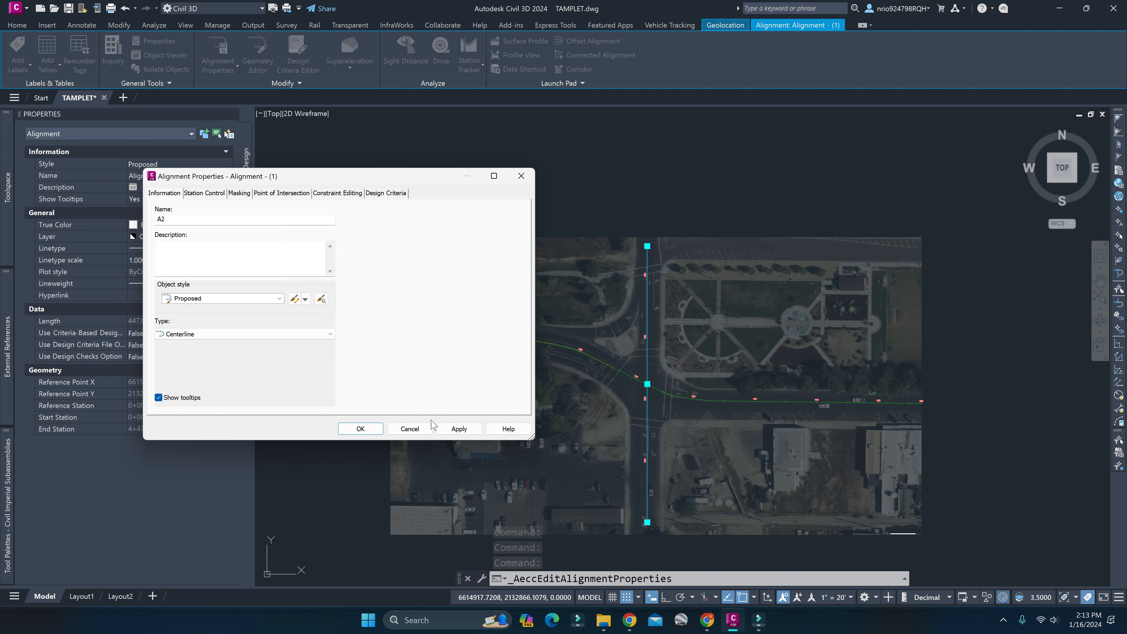
{"action": "left_click", "coordinate": [364, 430]}
{"action": "left_click", "coordinate": [642, 335]}
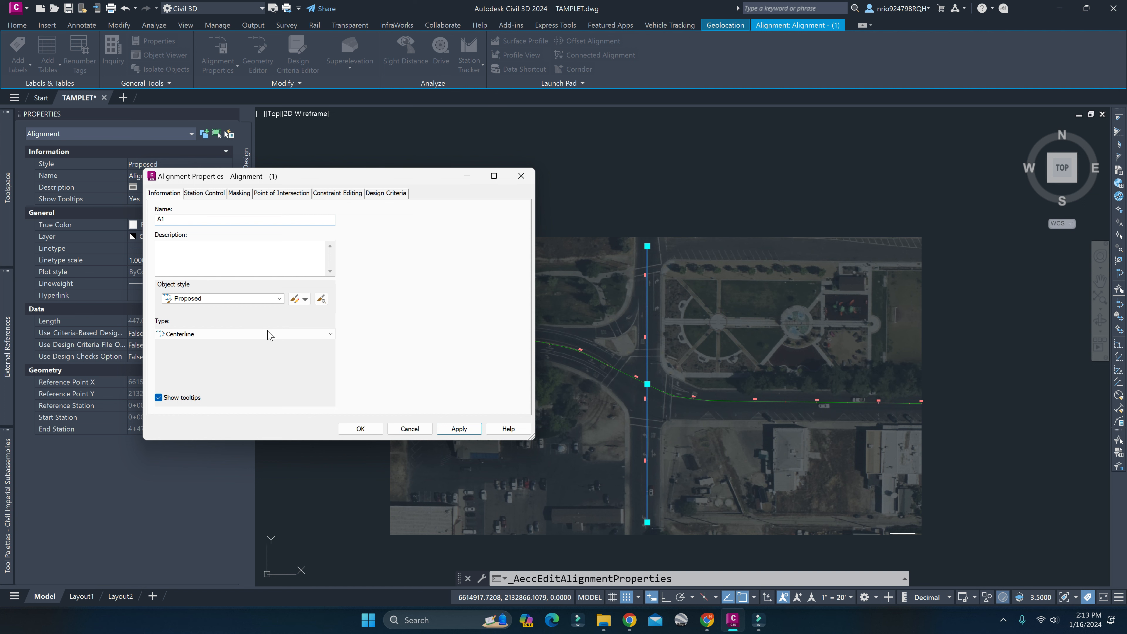
{"action": "left_click", "coordinate": [453, 428]}
{"action": "left_click", "coordinate": [369, 432]}
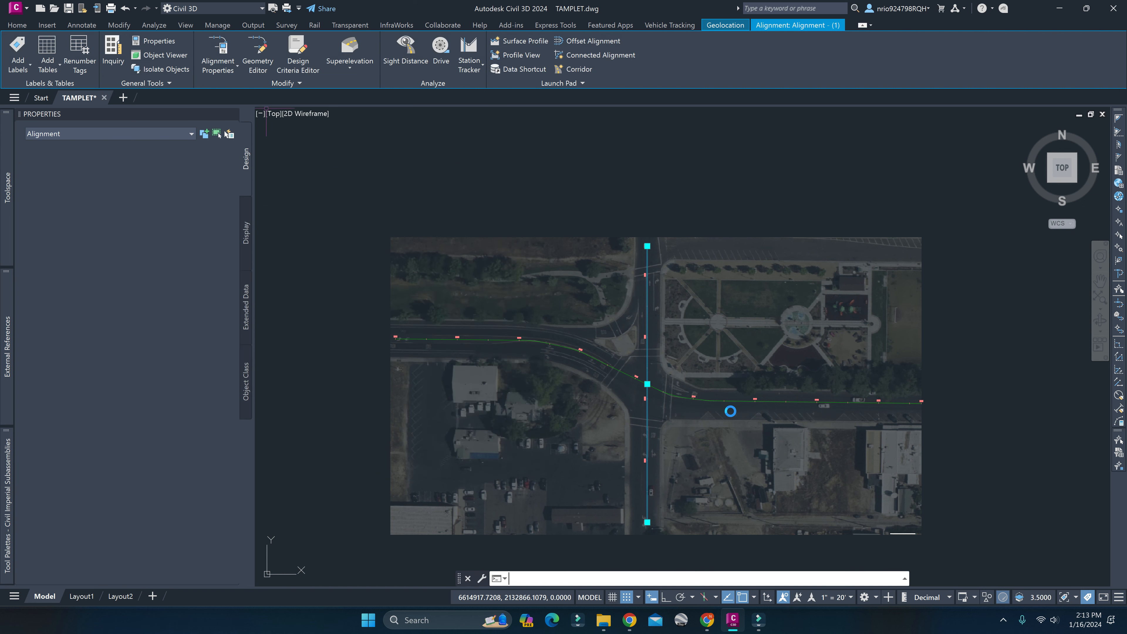
{"action": "key", "text": "Escape"}
{"action": "scroll", "coordinate": [679, 401], "scroll_direction": "up", "scroll_amount": 3}
{"action": "middle_click_drag", "start_coordinate": [679, 401], "coordinate": [712, 394]}
{"action": "scroll", "coordinate": [439, 354], "scroll_direction": "down", "scroll_amount": 1}
{"action": "middle_click_drag", "start_coordinate": [426, 355], "coordinate": [620, 336]}
{"action": "middle_click_drag", "start_coordinate": [872, 393], "coordinate": [624, 333]}
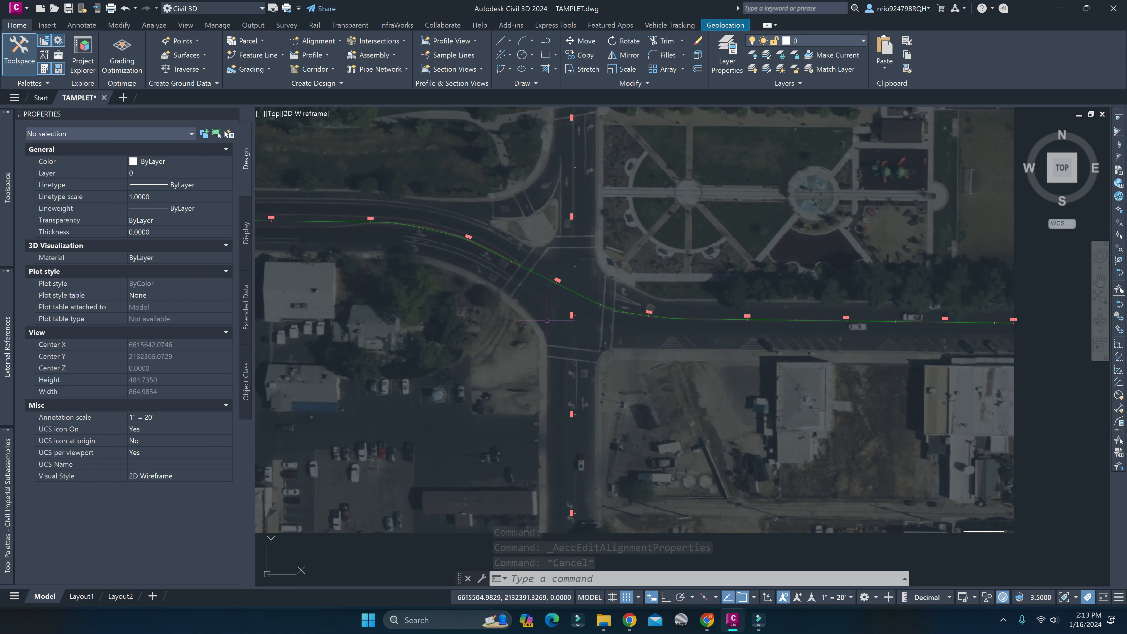
Examine alignments A1 and A2 over the aerial image, along both roads and close up at the intersection and eastern crosswalk.
{"action": "scroll", "coordinate": [554, 333], "scroll_direction": "up", "scroll_amount": 4}
{"action": "scroll", "coordinate": [699, 264], "scroll_direction": "down", "scroll_amount": 6}
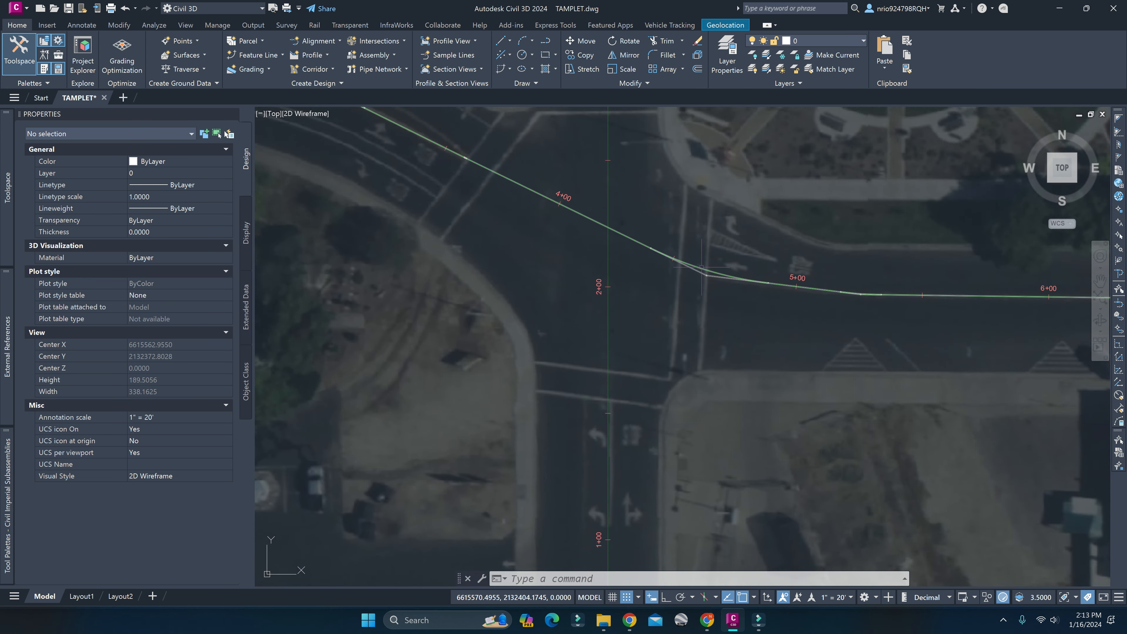
{"action": "key", "text": "Escape"}
{"action": "key", "text": "Escape"}
{"action": "scroll", "coordinate": [648, 319], "scroll_direction": "up", "scroll_amount": 2}
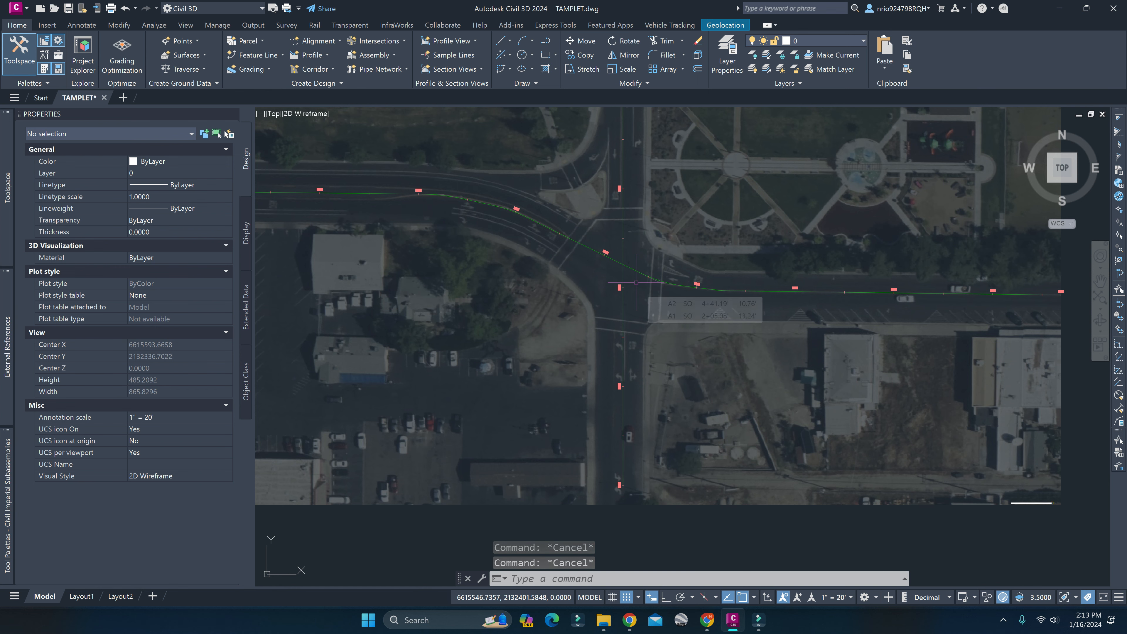
{"action": "middle_click_drag", "start_coordinate": [636, 283], "coordinate": [620, 329]}
{"action": "mouse_move", "coordinate": [603, 242]}
{"action": "middle_mouse_down"}
{"action": "mouse_move", "coordinate": [603, 266]}
{"action": "mouse_move", "coordinate": [616, 249]}
{"action": "mouse_move", "coordinate": [280, 244]}
{"action": "middle_mouse_up"}
{"action": "mouse_move", "coordinate": [390, 363]}
{"action": "middle_mouse_down"}
{"action": "mouse_move", "coordinate": [909, 347]}
{"action": "mouse_move", "coordinate": [926, 333]}
{"action": "middle_mouse_up"}
{"action": "middle_click_drag", "start_coordinate": [843, 322], "coordinate": [728, 360]}
{"action": "mouse_move", "coordinate": [716, 226]}
{"action": "middle_mouse_down"}
{"action": "mouse_move", "coordinate": [714, 376]}
{"action": "mouse_move", "coordinate": [657, 235]}
{"action": "middle_mouse_up"}
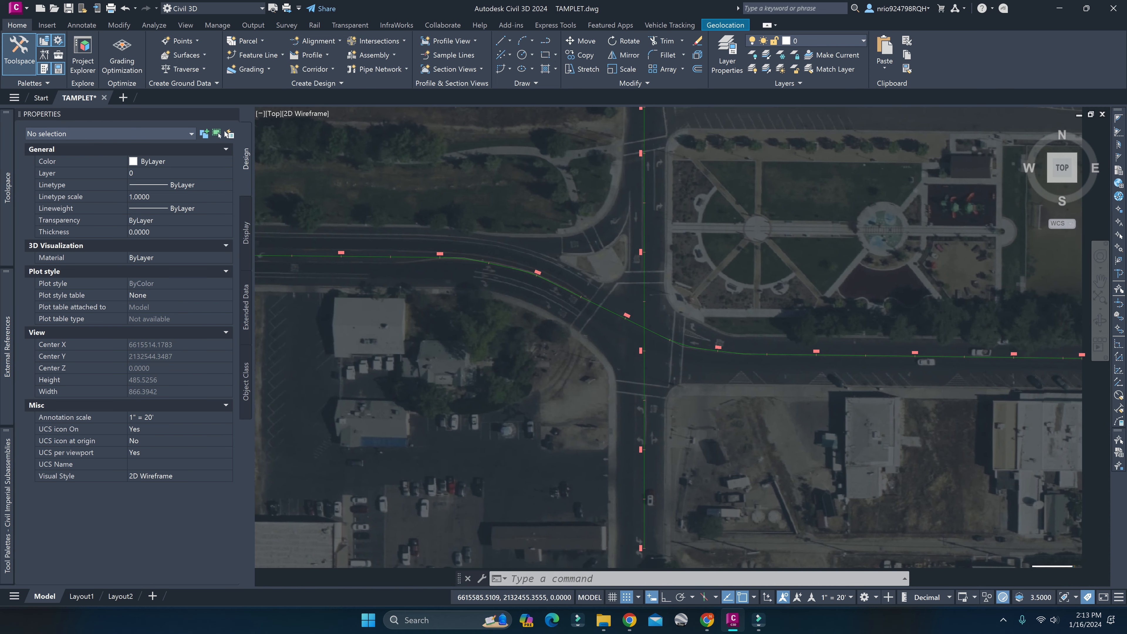
{"action": "left_click", "coordinate": [570, 197]}
{"action": "key", "text": "Escape"}
{"action": "key", "text": "Escape"}
{"action": "scroll", "coordinate": [654, 332], "scroll_direction": "up", "scroll_amount": 6}
{"action": "middle_click_drag", "start_coordinate": [766, 324], "coordinate": [695, 318]}
{"action": "scroll", "coordinate": [696, 318], "scroll_direction": "down", "scroll_amount": 2}
{"action": "key", "text": "Escape"}
{"action": "scroll", "coordinate": [730, 282], "scroll_direction": "up", "scroll_amount": 8}
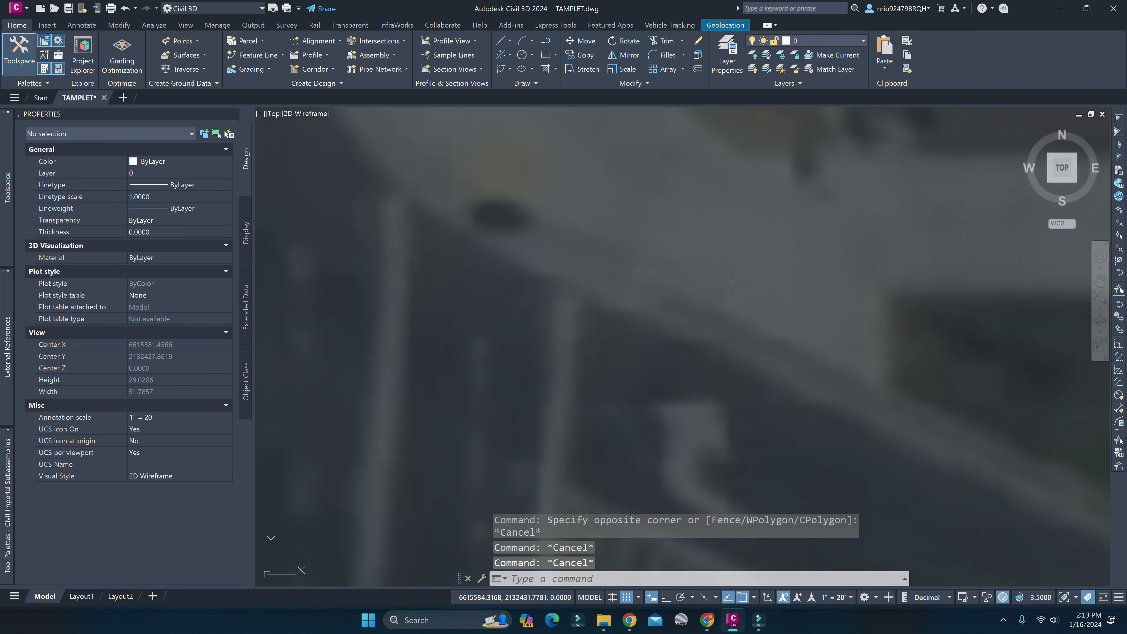
{"action": "scroll", "coordinate": [672, 284], "scroll_direction": "down", "scroll_amount": 6}
{"action": "key", "text": "Escape"}
{"action": "middle_click_drag", "start_coordinate": [562, 323], "coordinate": [658, 273]}
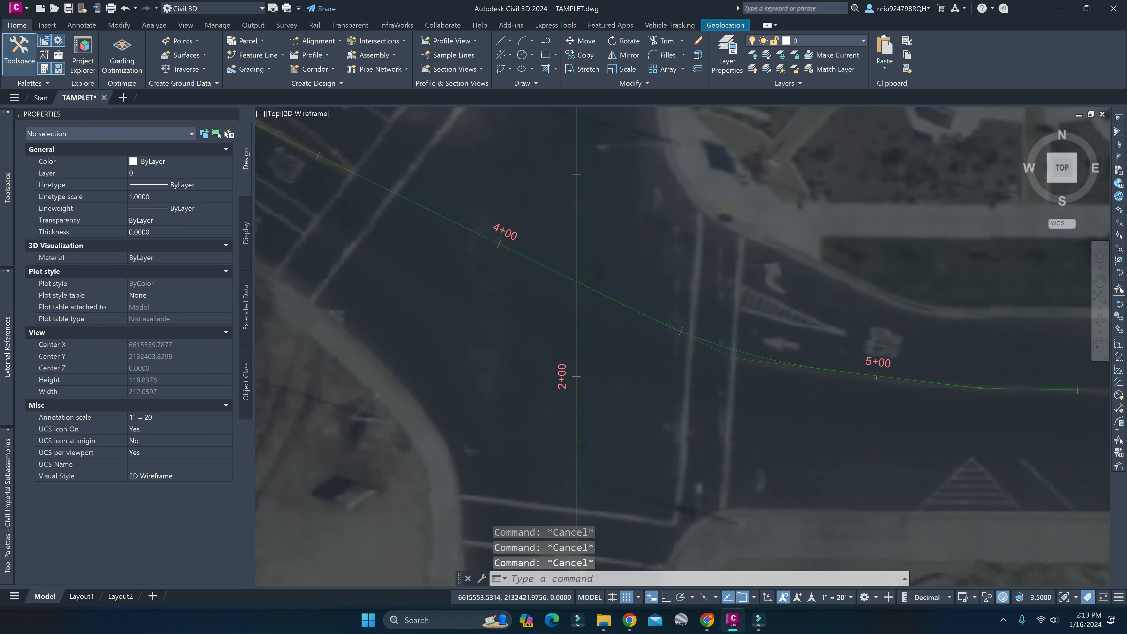
{"action": "scroll", "coordinate": [658, 274], "scroll_direction": "down", "scroll_amount": 4}
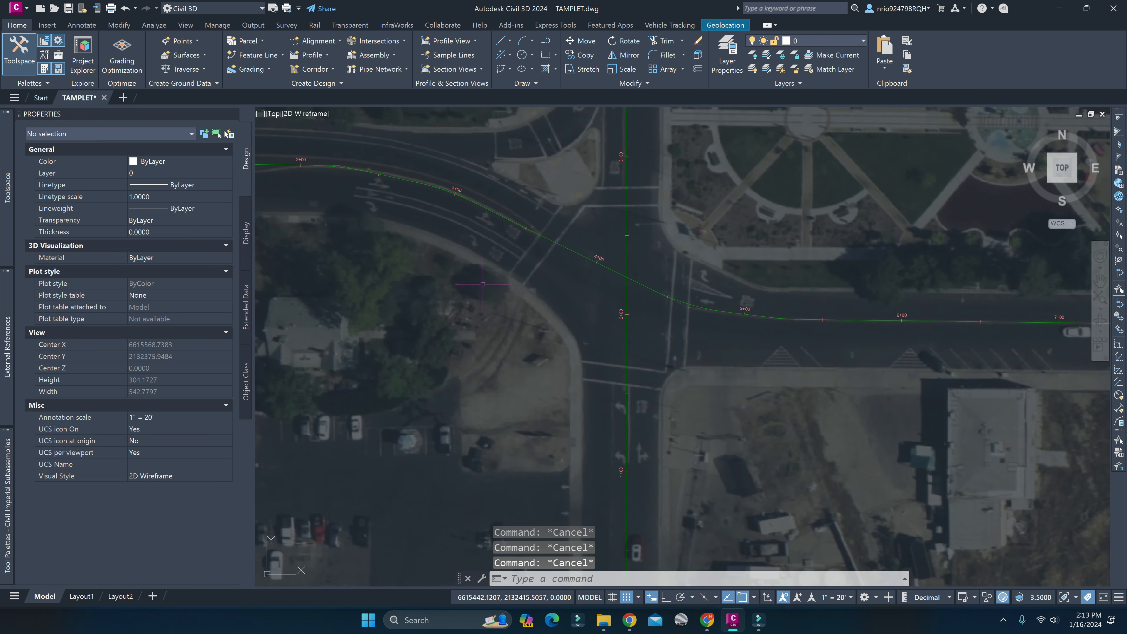
Open the 222_023_TO drawing from the ROUNDABOUT folder inside HIGHWAY DESIGN's LandSurvey Data folder.
{"action": "left_click", "coordinate": [54, 9]}
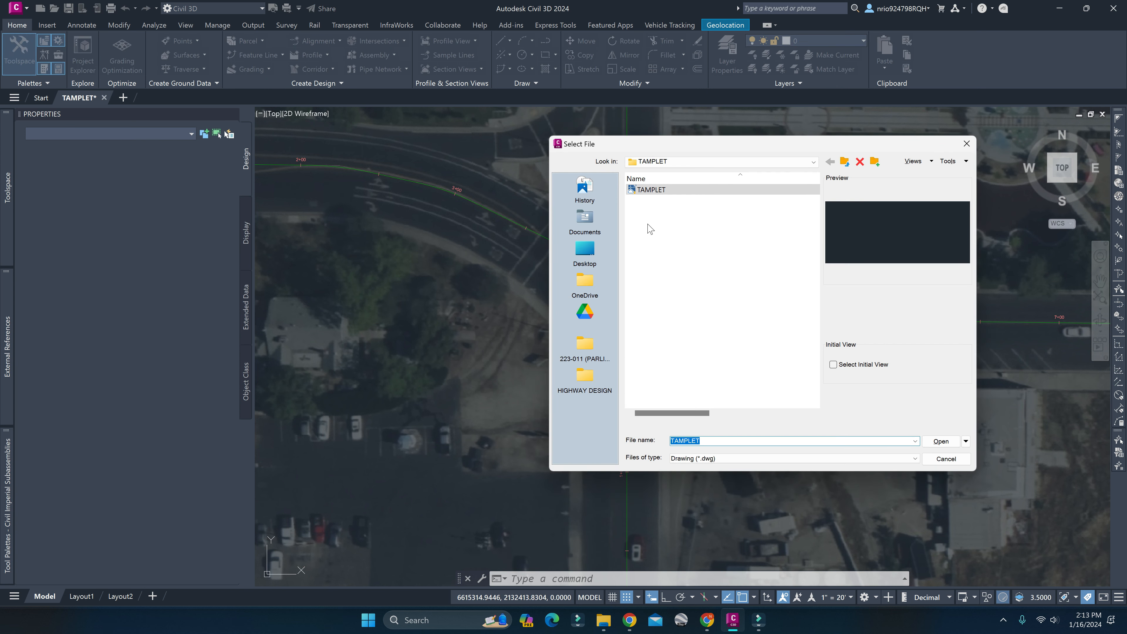
{"action": "left_click", "coordinate": [583, 377]}
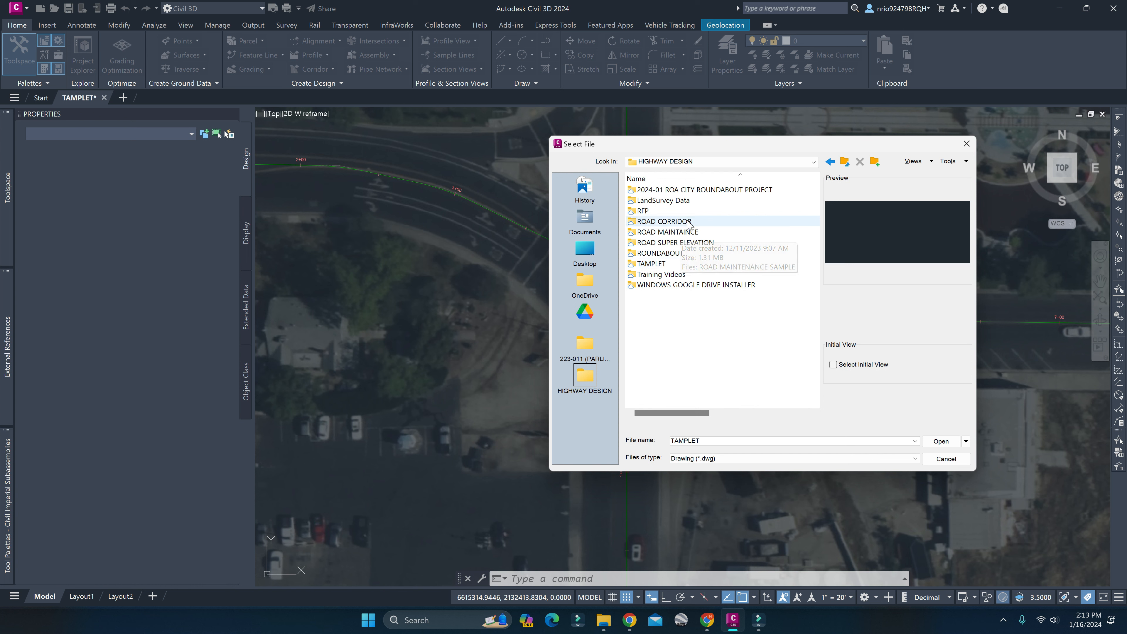
{"action": "left_click", "coordinate": [676, 199]}
{"action": "double_click", "coordinate": [677, 199]}
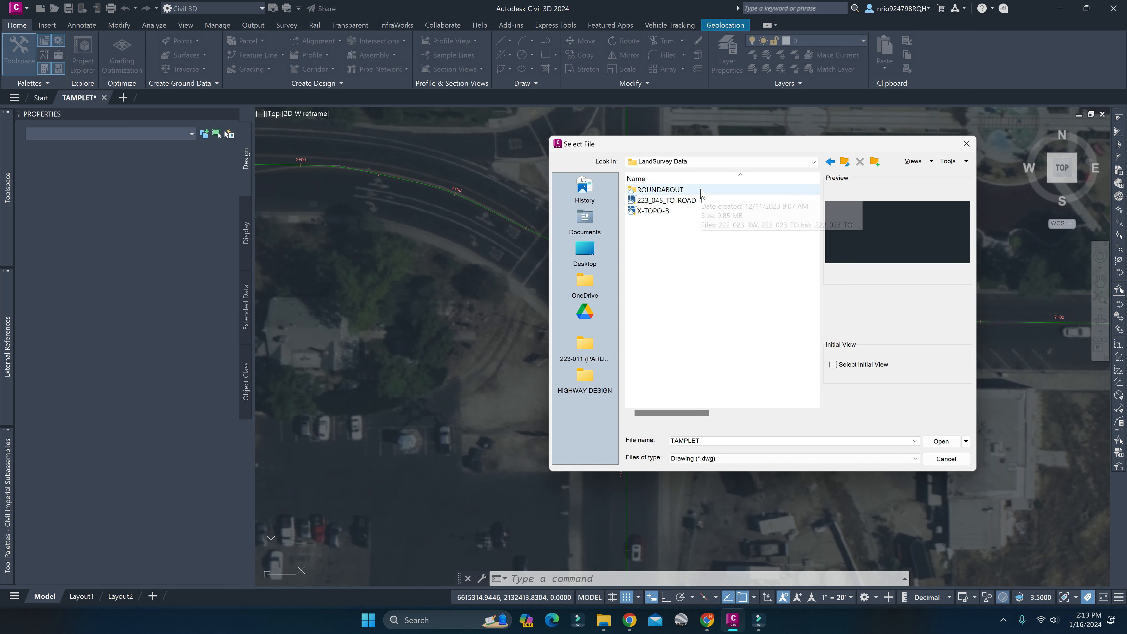
{"action": "left_click", "coordinate": [679, 212]}
{"action": "left_click", "coordinate": [694, 202]}
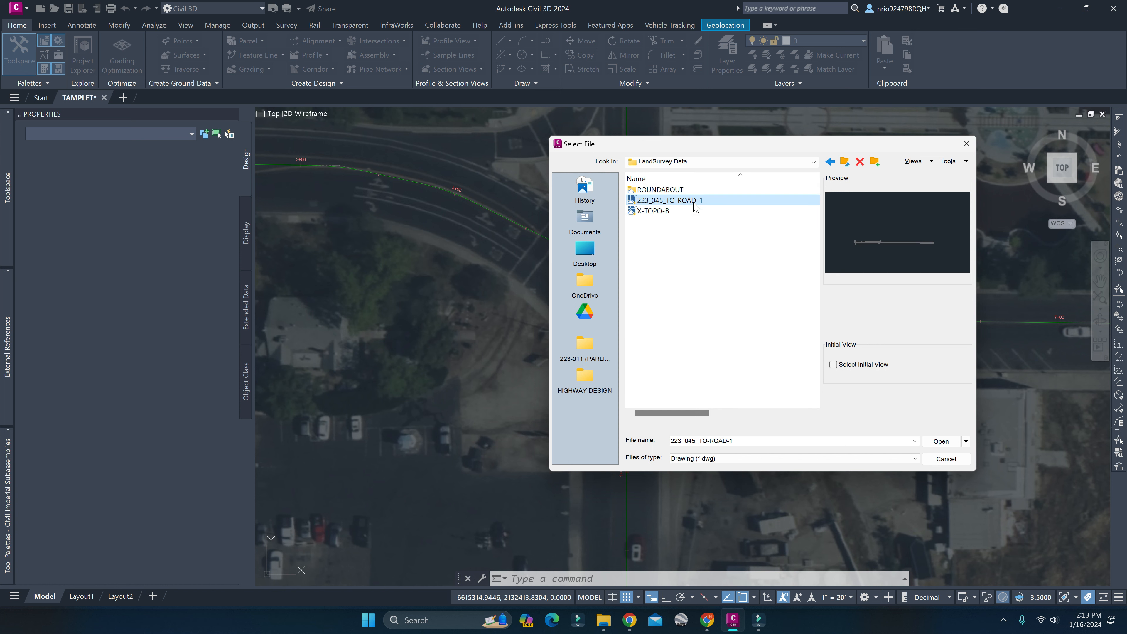
{"action": "double_click", "coordinate": [660, 189]}
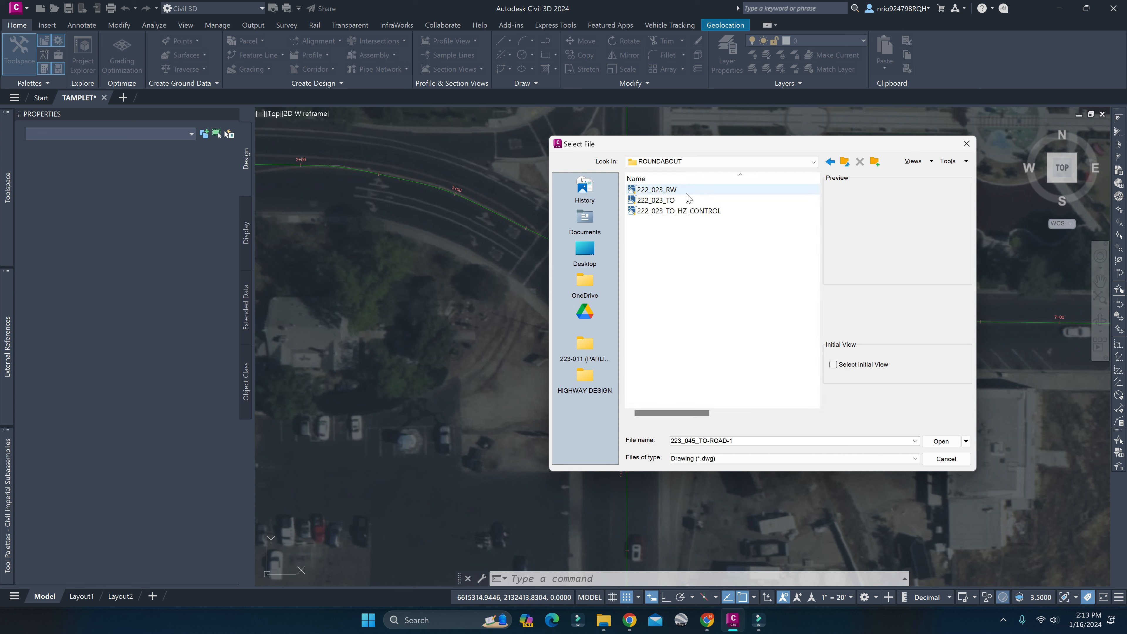
{"action": "left_click", "coordinate": [694, 202]}
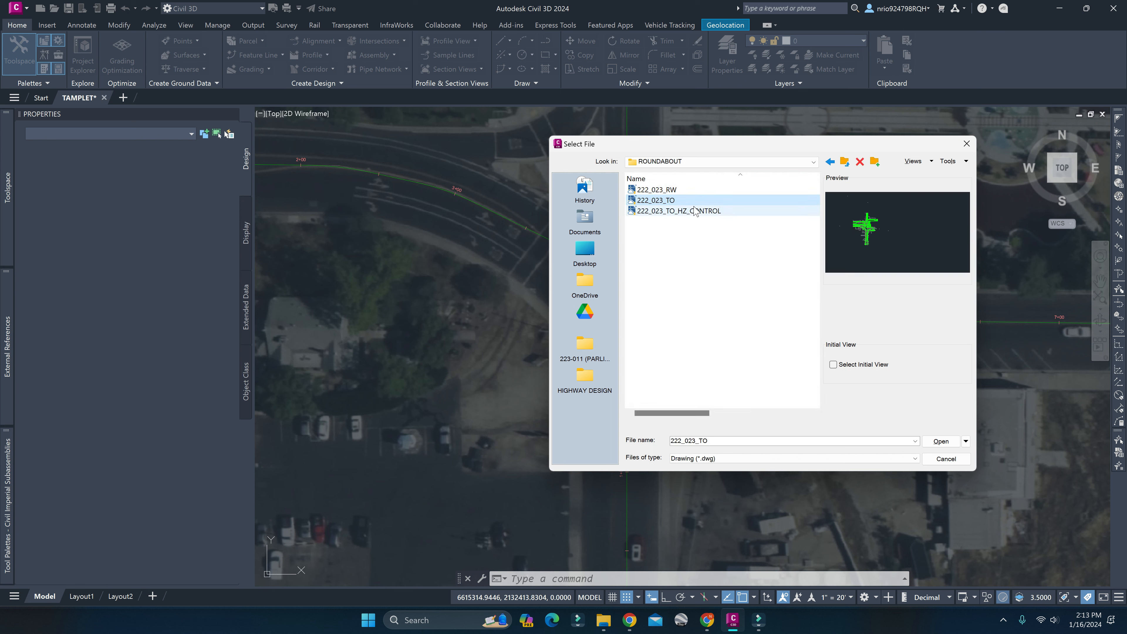
{"action": "left_click", "coordinate": [696, 212]}
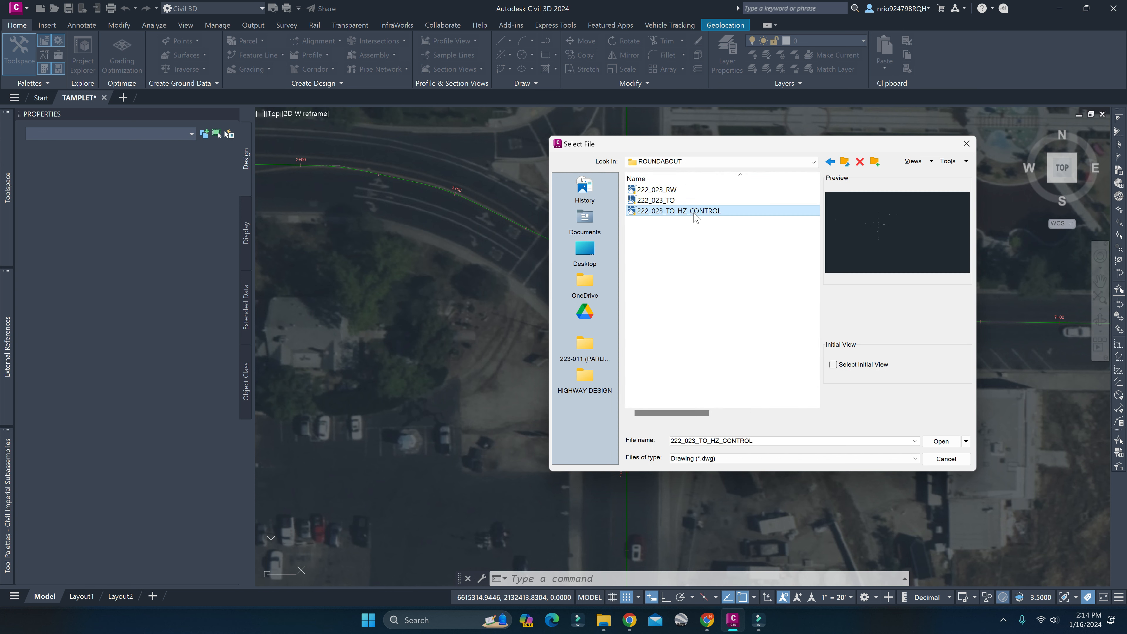
{"action": "left_click", "coordinate": [675, 202]}
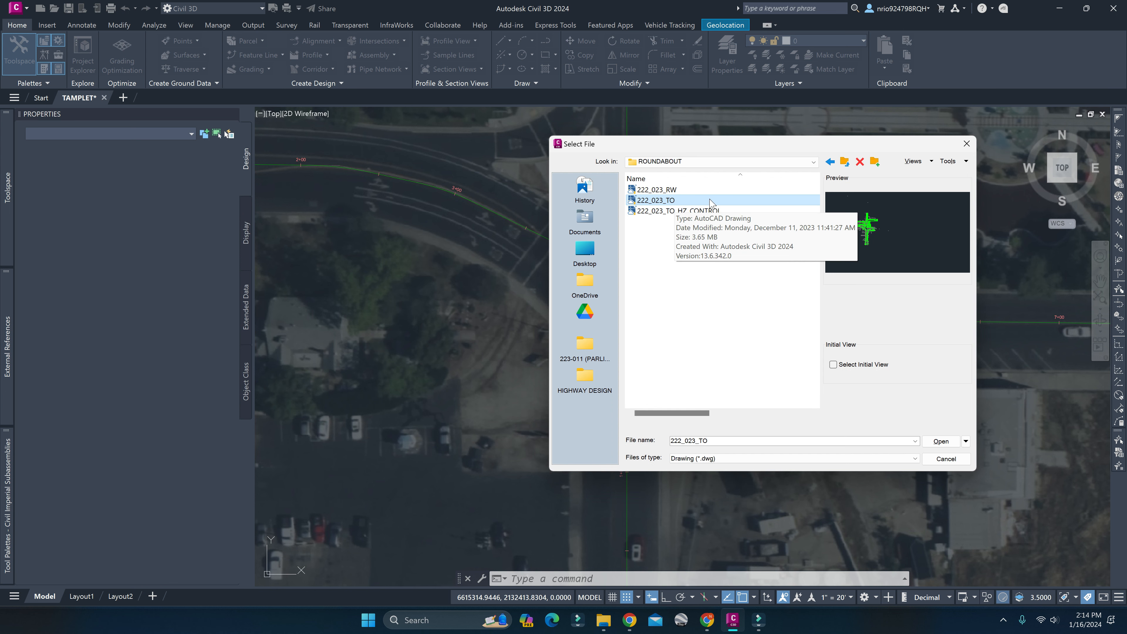
{"action": "left_click", "coordinate": [940, 442]}
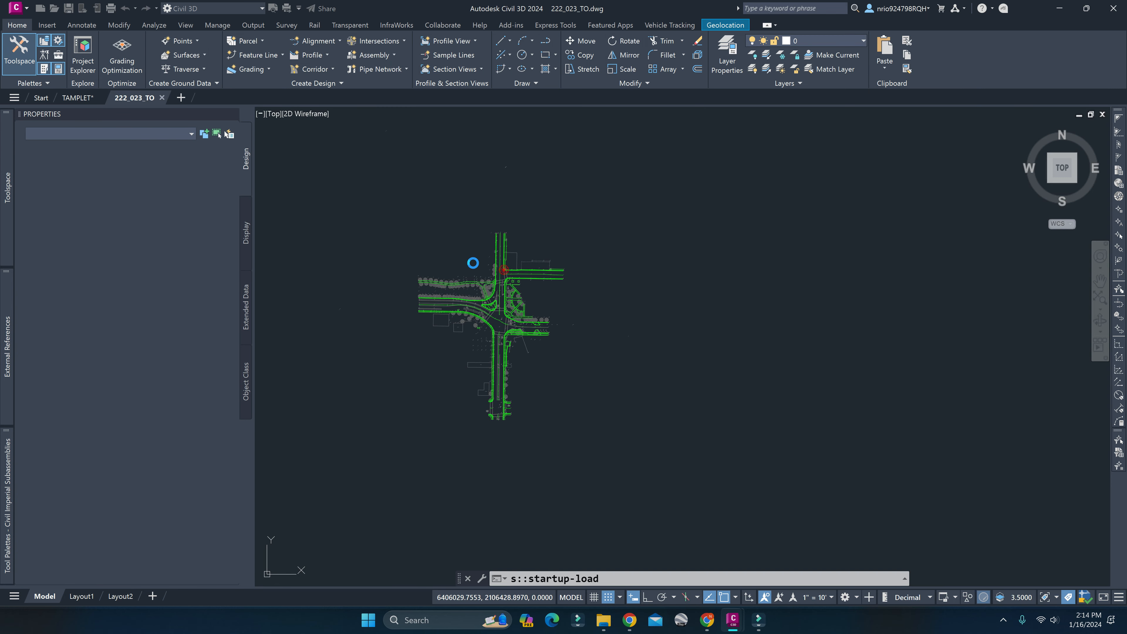
{"action": "key", "text": "Escape"}
{"action": "key", "text": "Escape"}
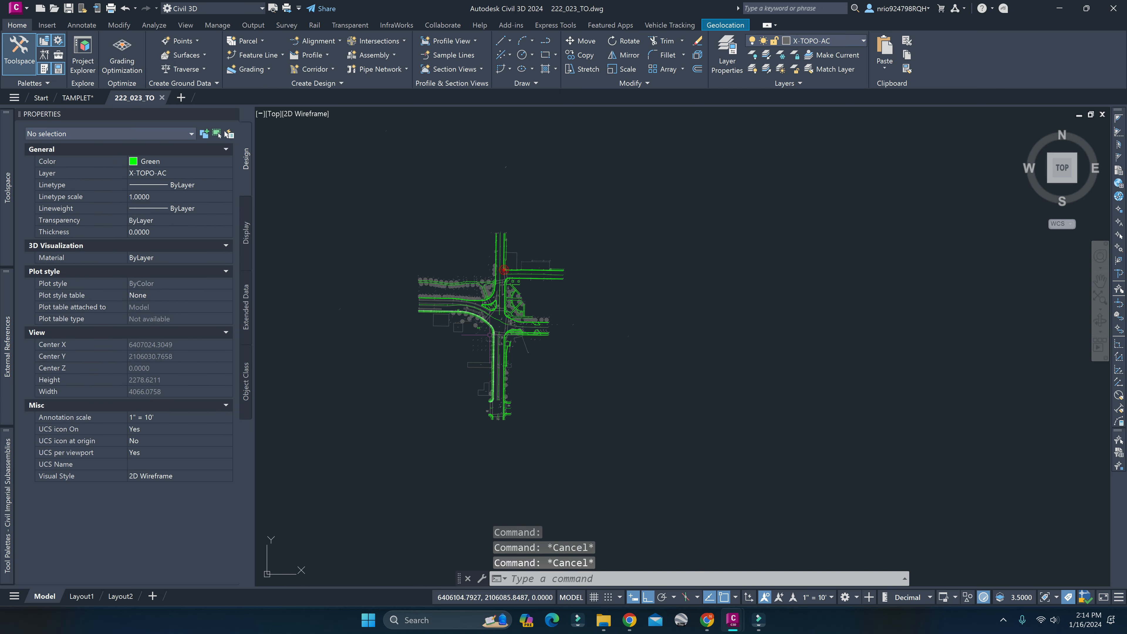
Check which surfaces, alignments, sites and turnouts the survey drawing contains by expanding them, including surface EG and Site 1.
{"action": "scroll", "coordinate": [479, 402], "scroll_direction": "up", "scroll_amount": 10}
{"action": "mouse_move", "coordinate": [6, 242]}
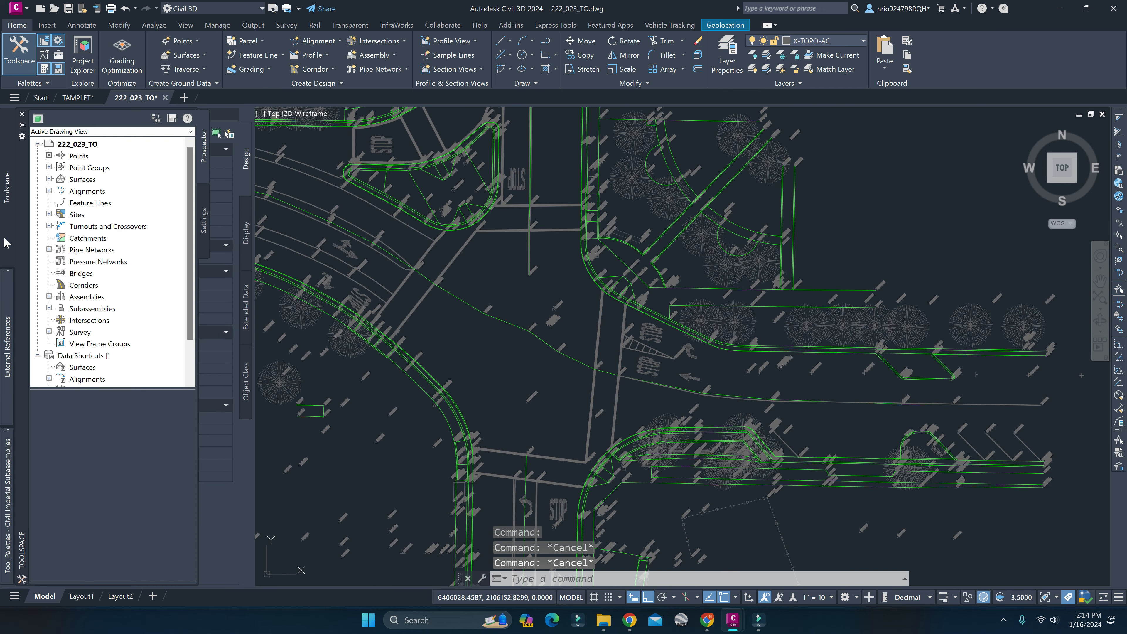
{"action": "left_click", "coordinate": [49, 180]}
{"action": "left_click", "coordinate": [49, 202]}
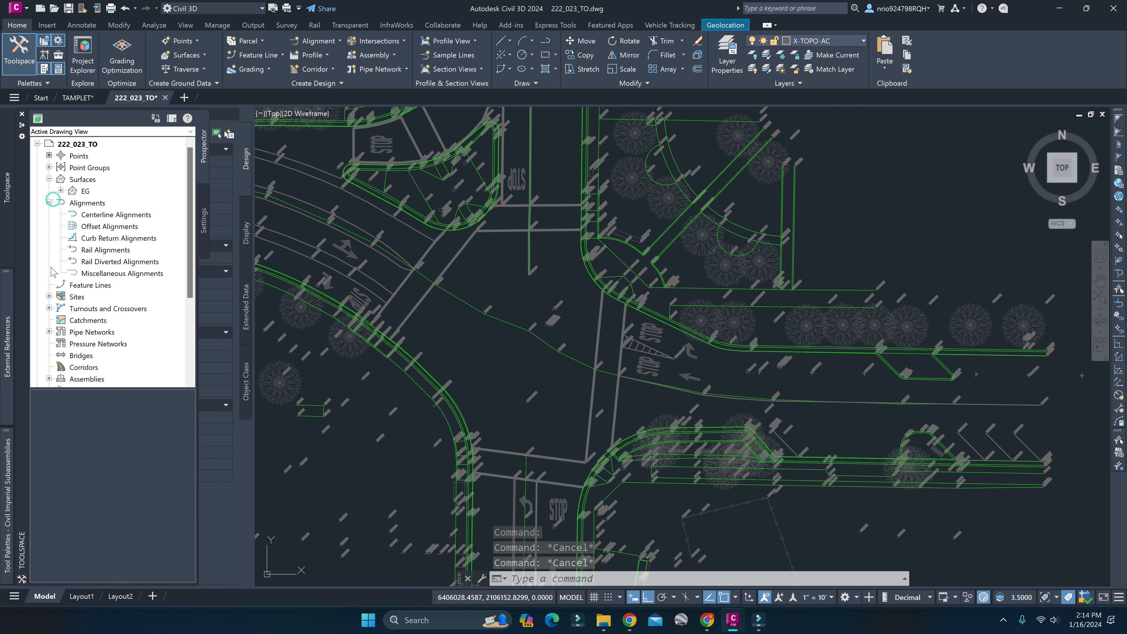
{"action": "left_click", "coordinate": [49, 308]}
{"action": "left_click", "coordinate": [48, 297]}
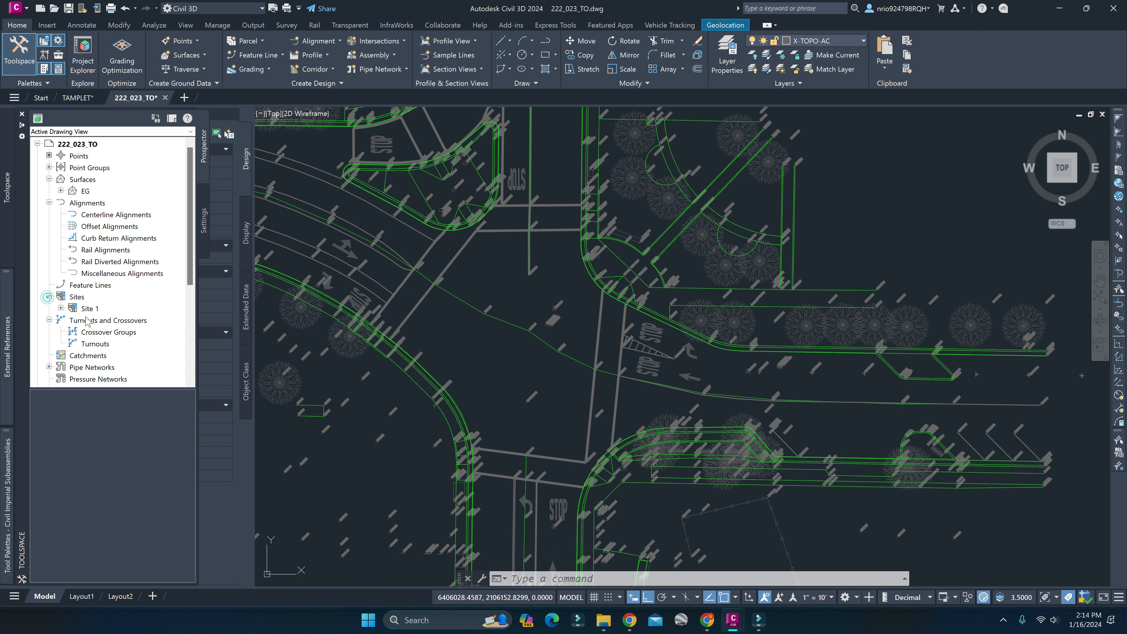
{"action": "left_click", "coordinate": [60, 308]}
{"action": "left_click", "coordinate": [61, 191]}
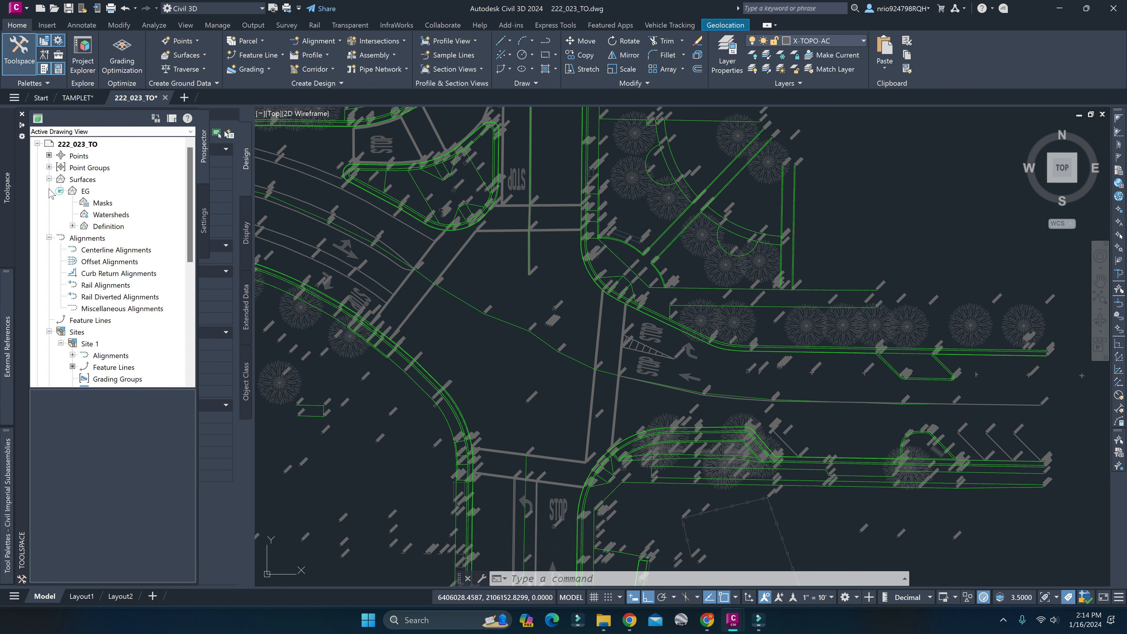
{"action": "key", "text": "Escape"}
Inspect the east-west and northern road centerline feature lines by selecting both at the intersection, and deselect them.
{"action": "left_click", "coordinate": [551, 315]}
{"action": "key", "text": "Escape"}
{"action": "scroll", "coordinate": [550, 316], "scroll_direction": "down", "scroll_amount": 4}
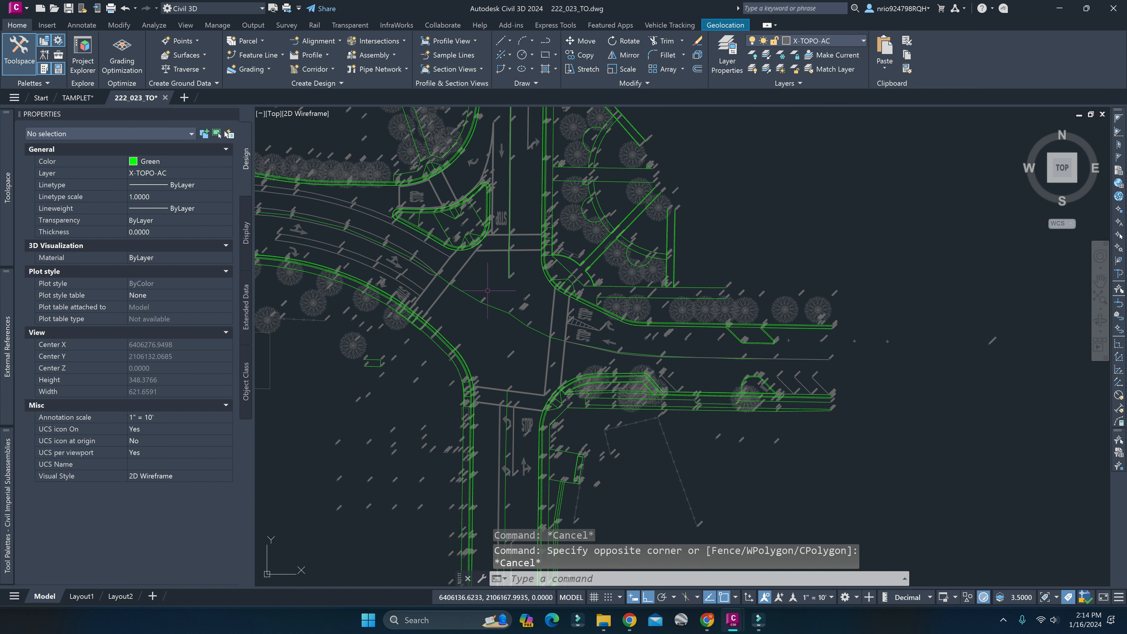
{"action": "mouse_move", "coordinate": [551, 315]}
{"action": "middle_mouse_down"}
{"action": "mouse_move", "coordinate": [691, 394]}
{"action": "mouse_move", "coordinate": [569, 348]}
{"action": "middle_mouse_up"}
{"action": "scroll", "coordinate": [691, 394], "scroll_direction": "up", "scroll_amount": 4}
{"action": "left_click", "coordinate": [607, 367]}
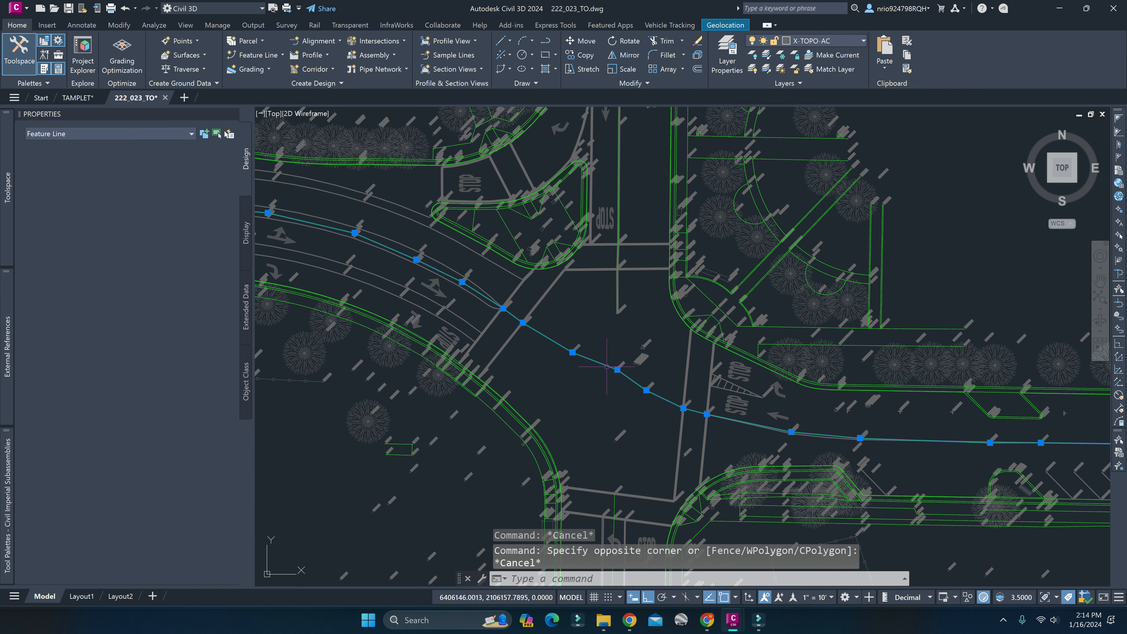
{"action": "scroll", "coordinate": [702, 403], "scroll_direction": "down", "scroll_amount": 3}
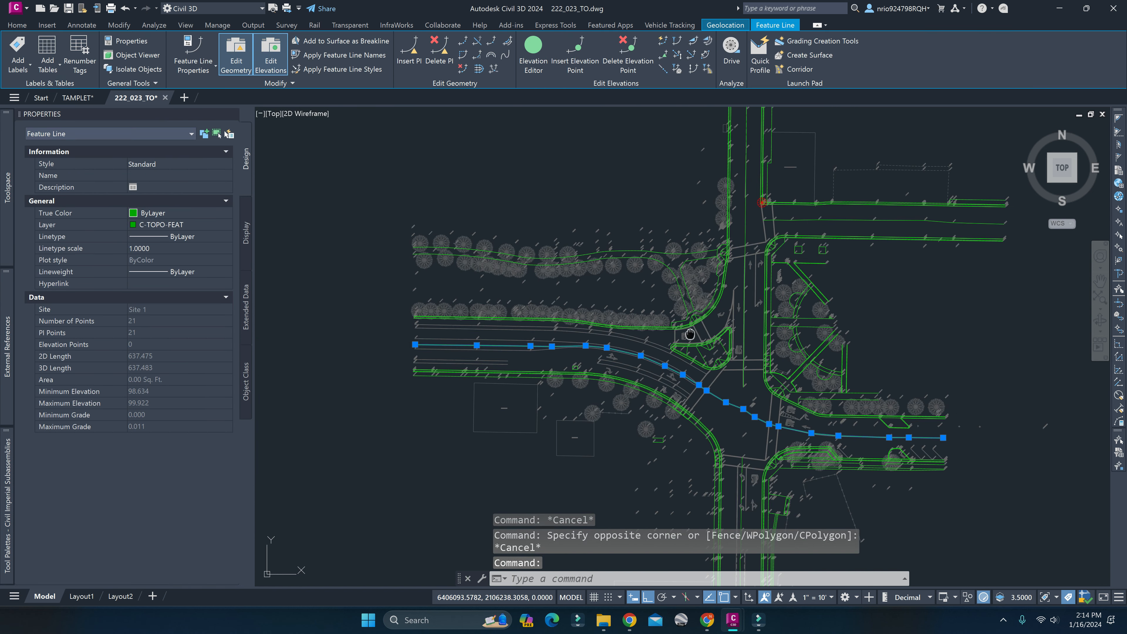
{"action": "middle_click_drag", "start_coordinate": [689, 334], "coordinate": [647, 281]}
{"action": "left_click", "coordinate": [702, 275]}
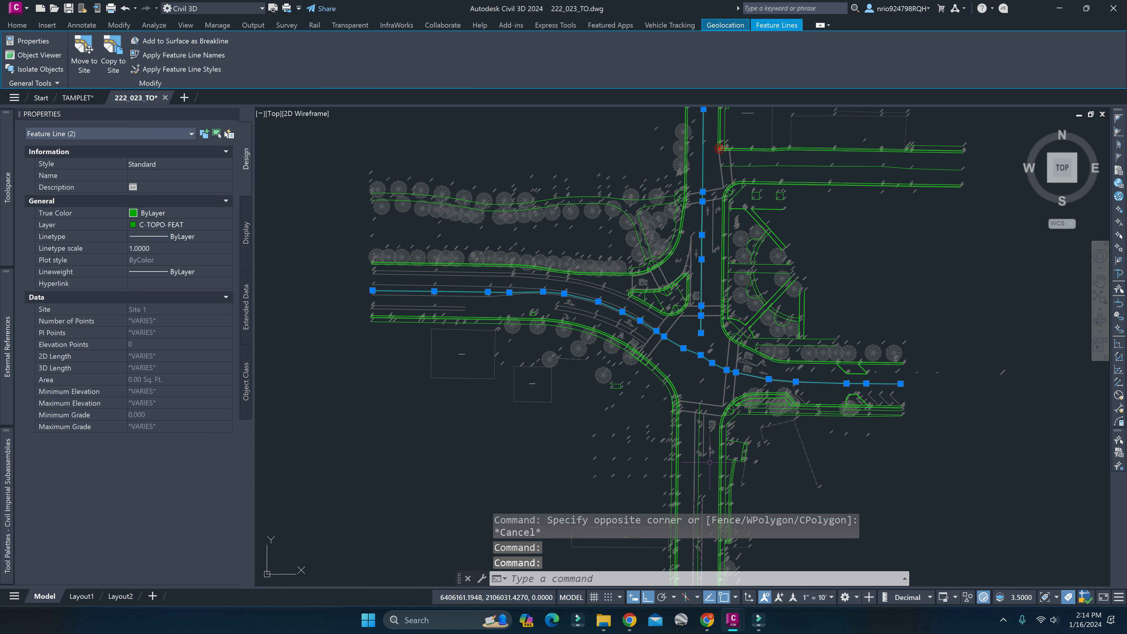
{"action": "key", "text": "Escape"}
{"action": "key", "text": "Escape"}
{"action": "middle_click_drag", "start_coordinate": [695, 379], "coordinate": [672, 361]}
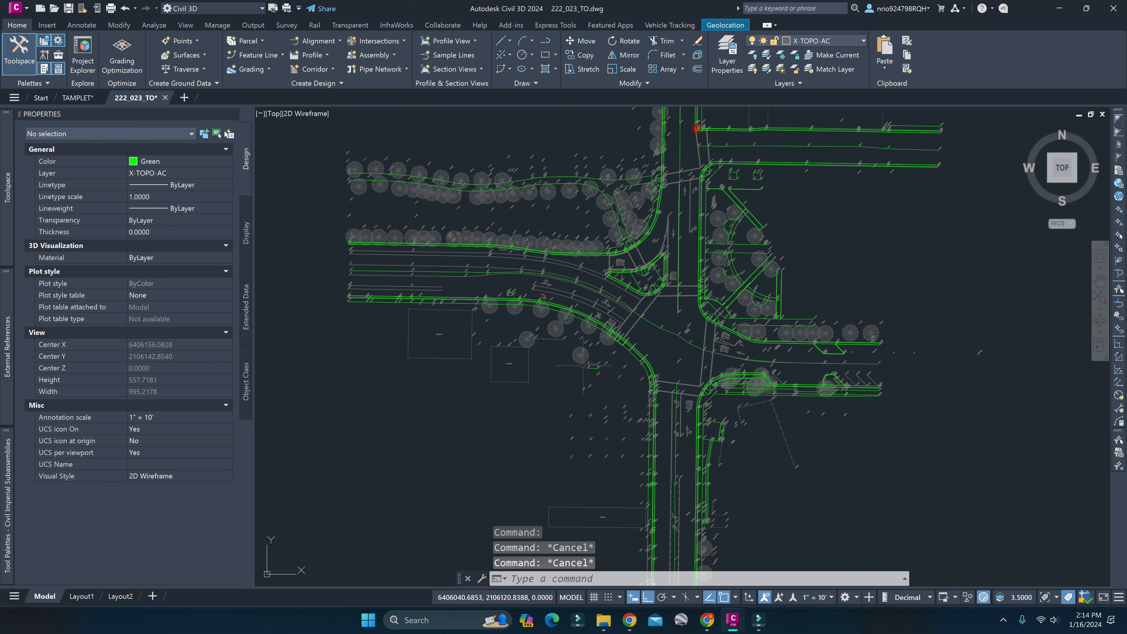
Check the coordinates and elevation of the OG survey point southwest of the intersection in its properties, and deselect it.
{"action": "scroll", "coordinate": [582, 365], "scroll_direction": "up", "scroll_amount": 8}
{"action": "left_click", "coordinate": [689, 311]}
{"action": "left_click", "coordinate": [634, 282]}
{"action": "key", "text": "Escape"}
{"action": "key", "text": "Escape"}
{"action": "left_click", "coordinate": [694, 302]}
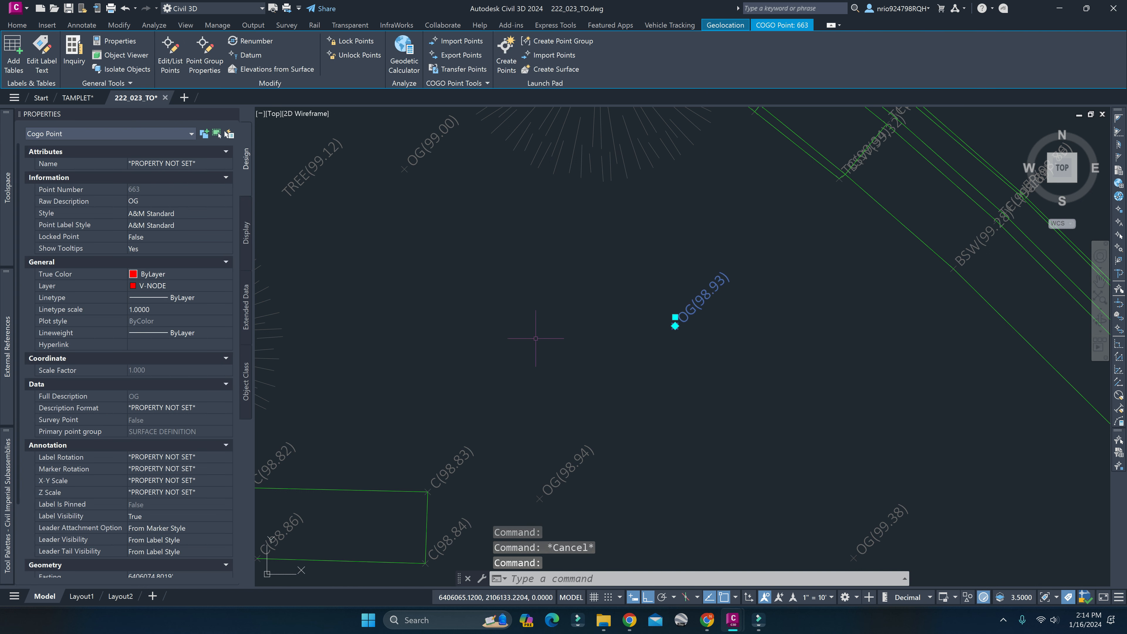
{"action": "scroll", "coordinate": [157, 311], "scroll_direction": "down", "scroll_amount": 3}
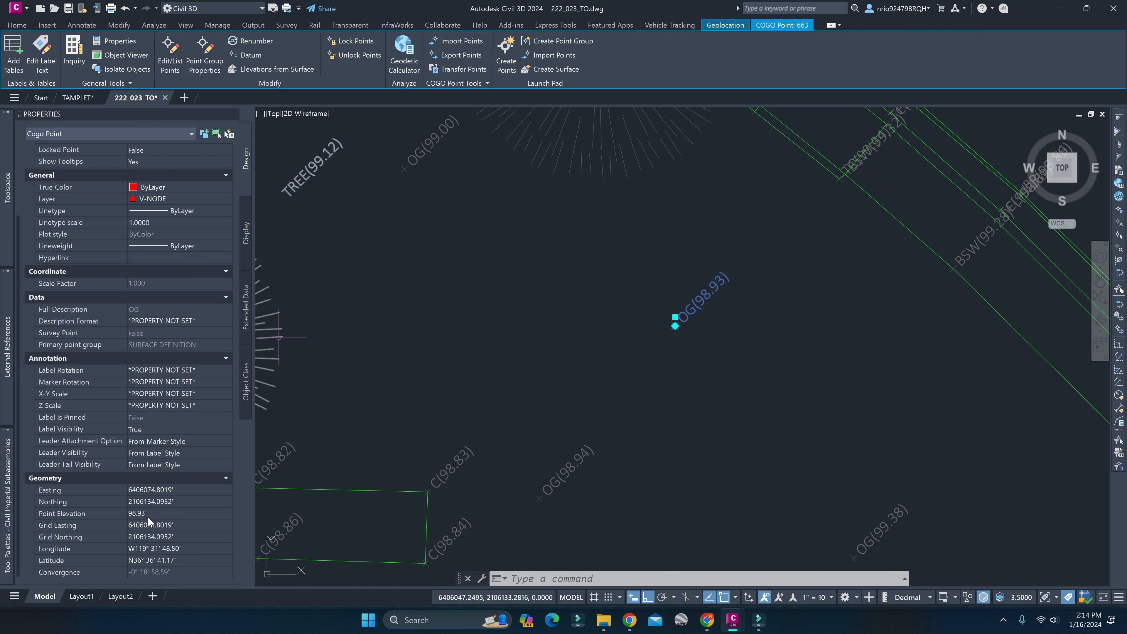
{"action": "left_click", "coordinate": [415, 391]}
{"action": "key", "text": "Escape"}
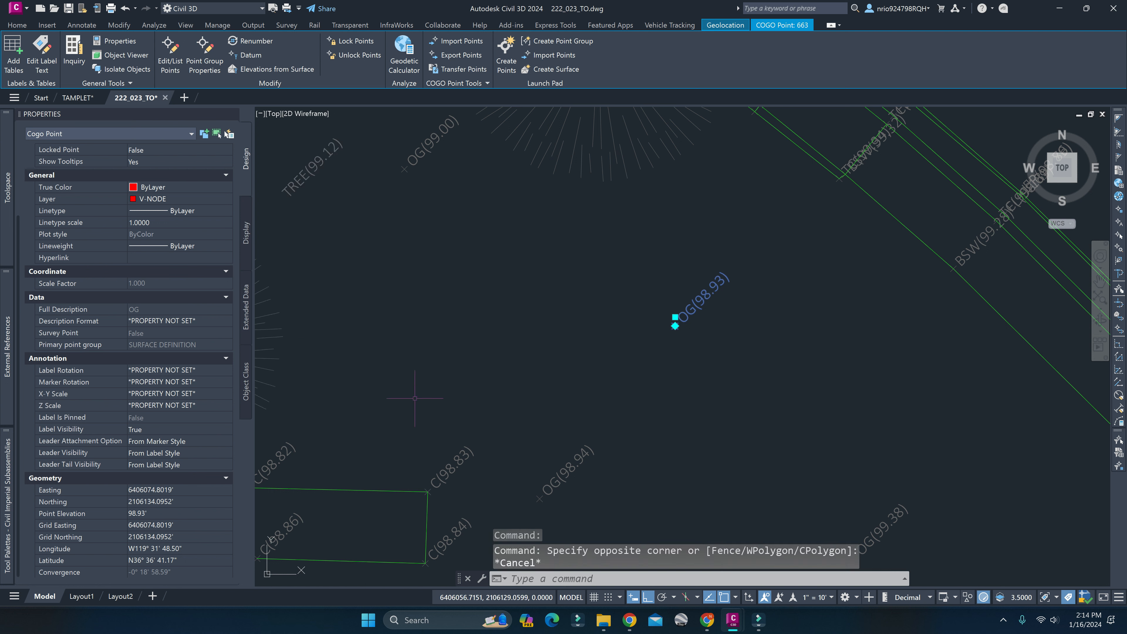
{"action": "scroll", "coordinate": [415, 399], "scroll_direction": "down", "scroll_amount": 5}
{"action": "key", "text": "Escape"}
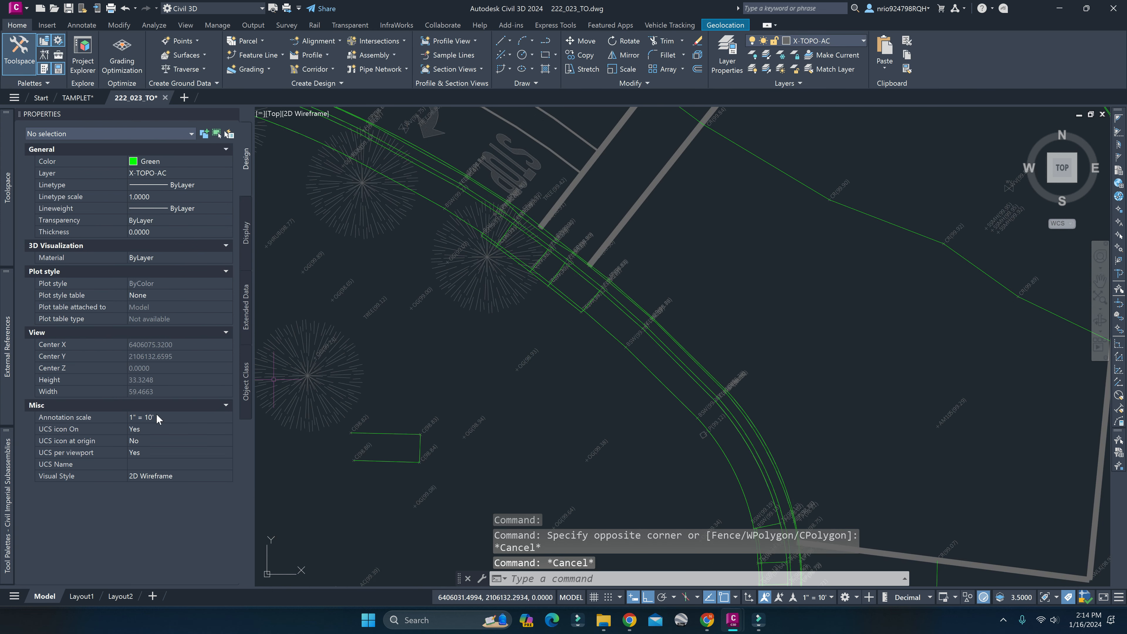
List the points of the _All Points group in a widened Toolspace, sort them by point elevation, and review the highest ones.
{"action": "mouse_move", "coordinate": [2, 189]}
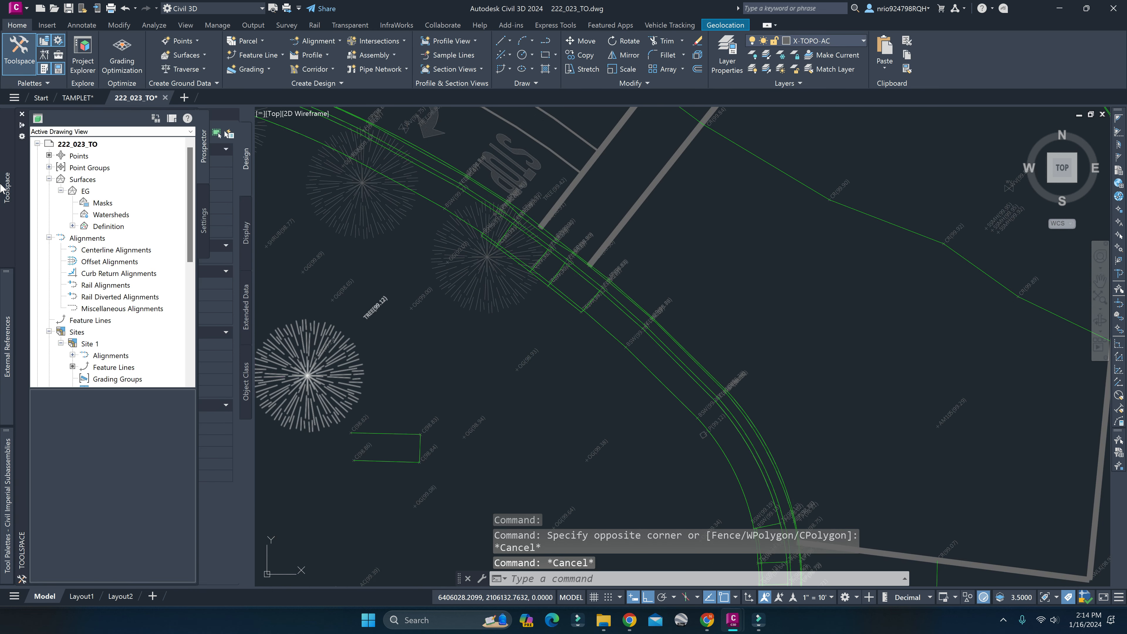
{"action": "left_click", "coordinate": [49, 167]}
{"action": "left_click", "coordinate": [106, 192]}
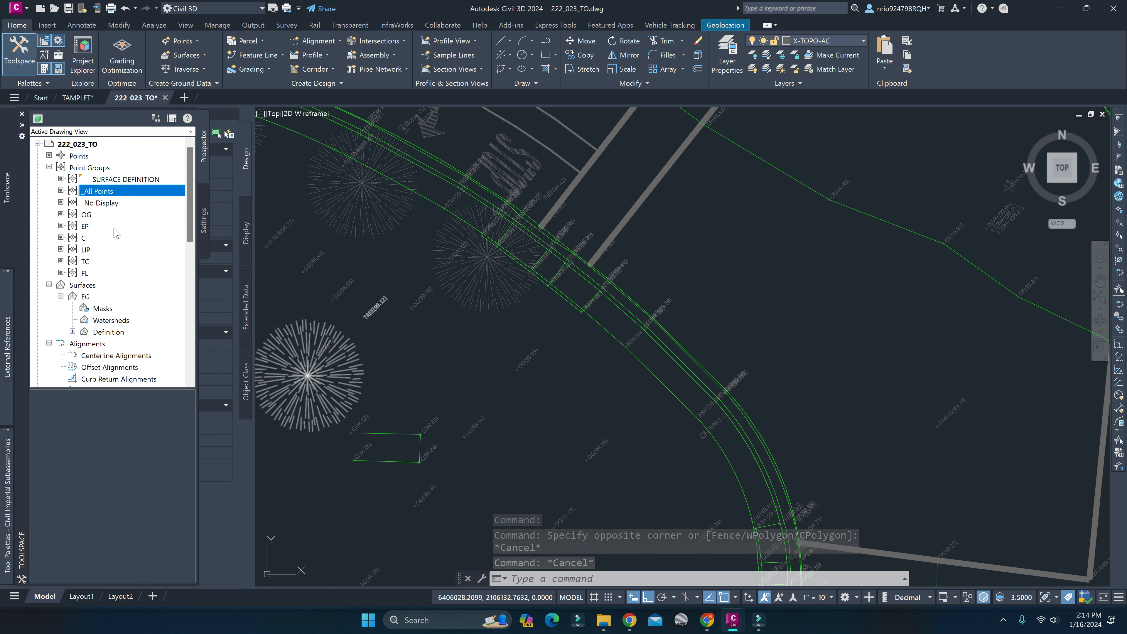
{"action": "left_click_drag", "start_coordinate": [197, 428], "coordinate": [303, 438]}
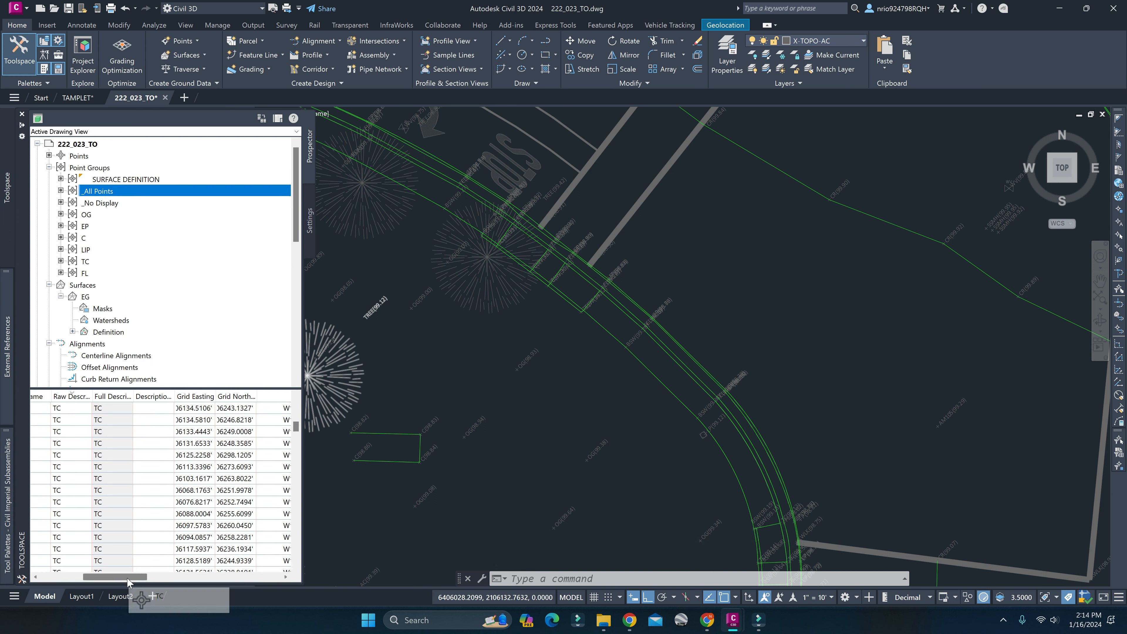
{"action": "left_click_drag", "start_coordinate": [135, 577], "coordinate": [65, 579]}
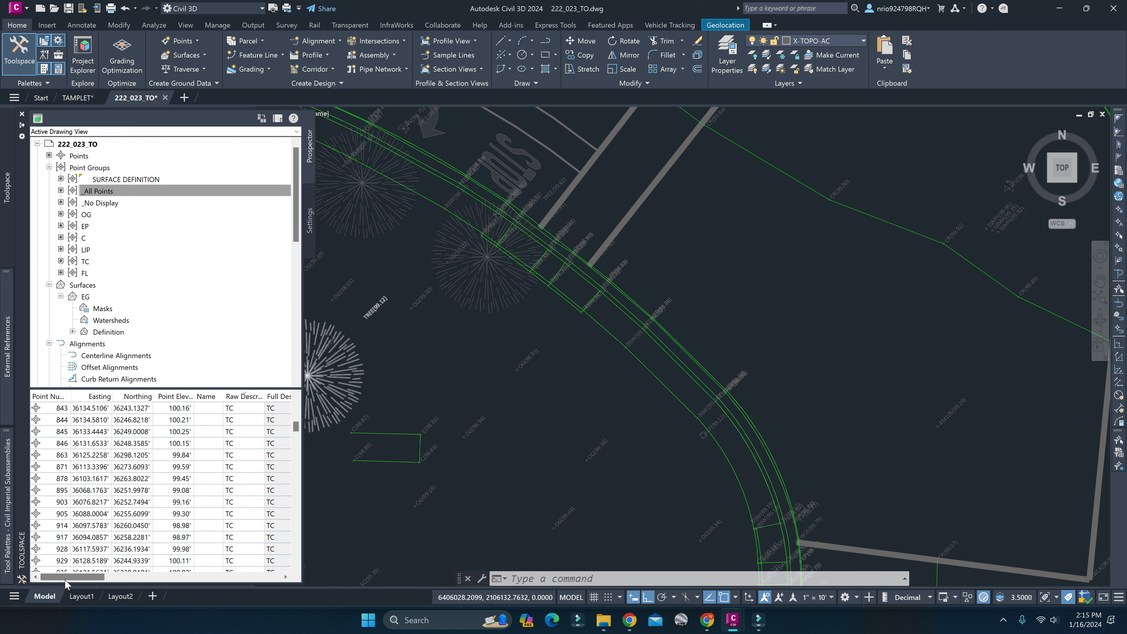
{"action": "left_click", "coordinate": [176, 396]}
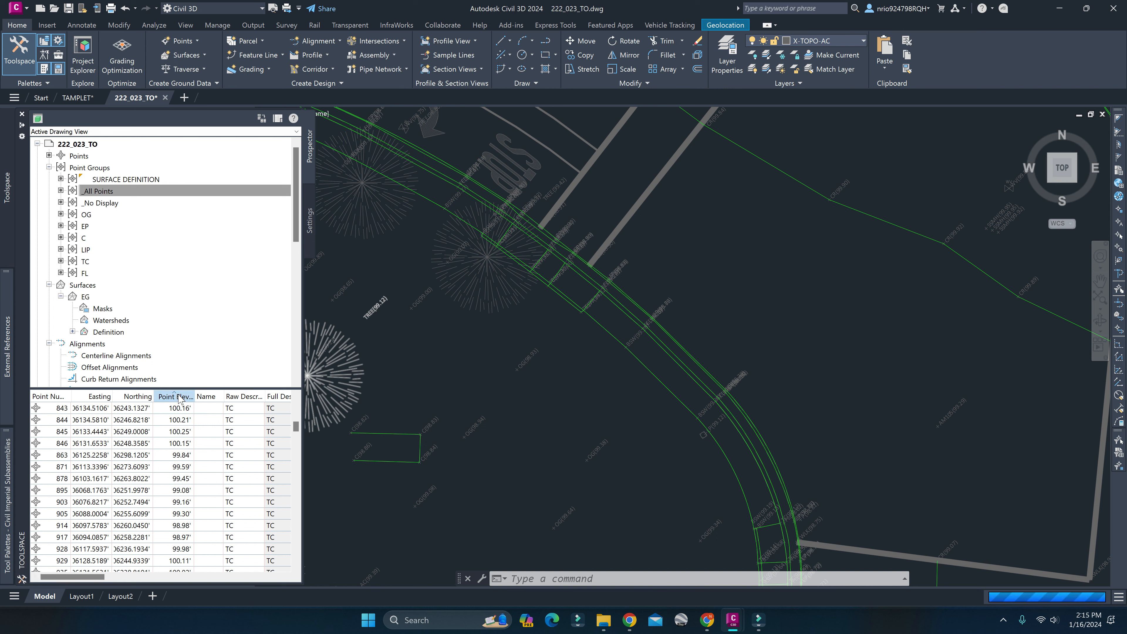
{"action": "left_click_drag", "start_coordinate": [298, 433], "coordinate": [297, 576]}
{"action": "scroll", "coordinate": [173, 511], "scroll_direction": "up", "scroll_amount": 10}
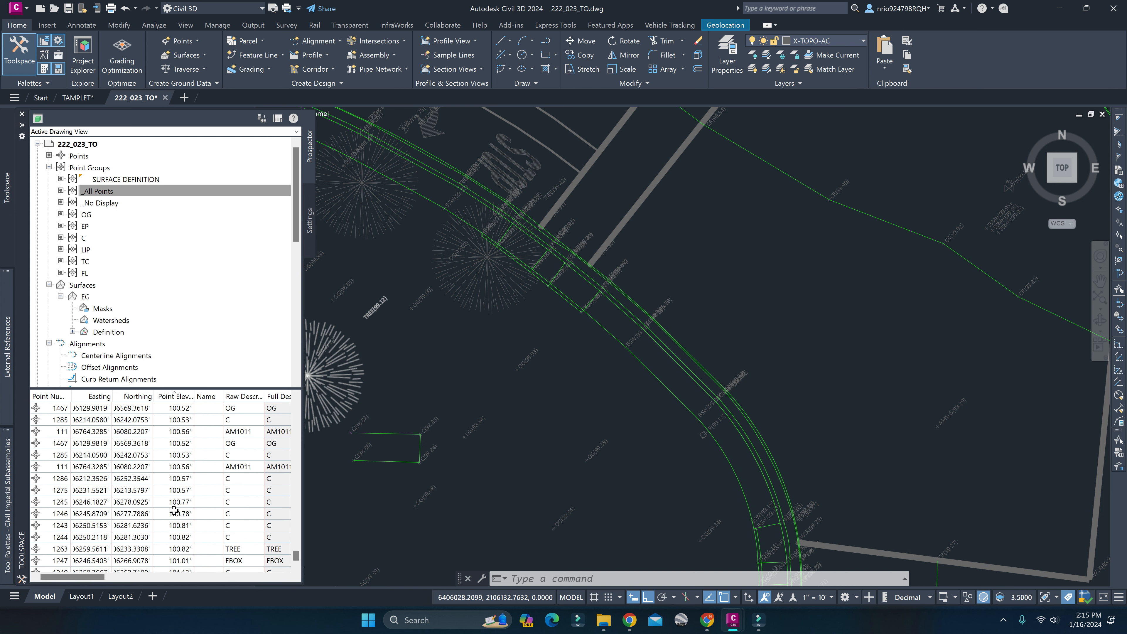
Find the STA point, number 1, in the elevation-sorted point list and select it.
{"action": "scroll", "coordinate": [173, 510], "scroll_direction": "up", "scroll_amount": 10}
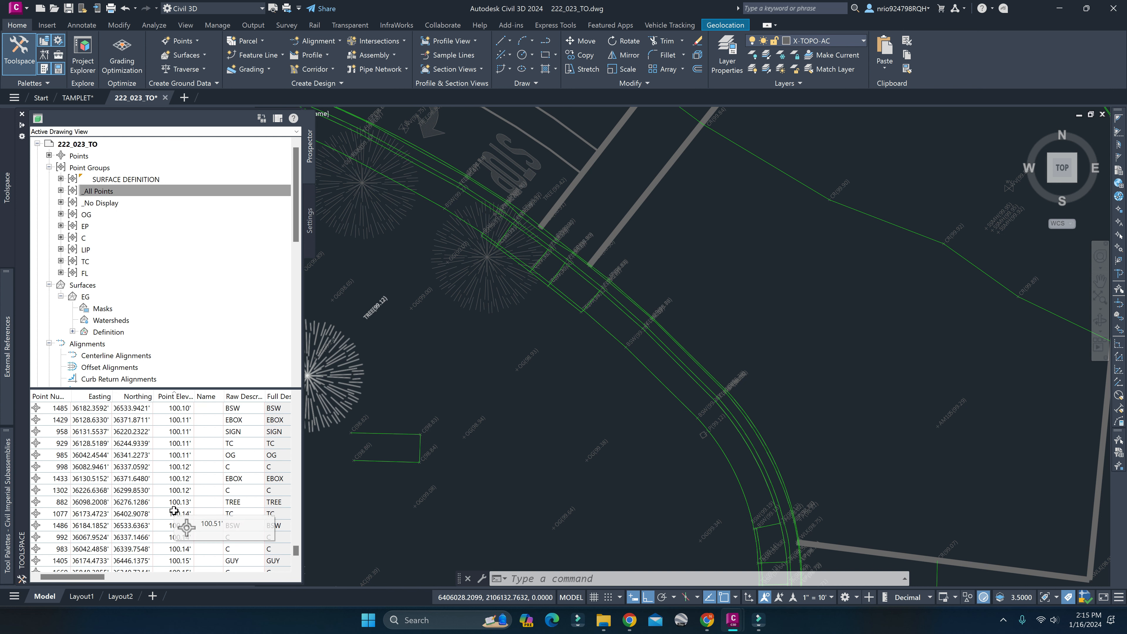
{"action": "scroll", "coordinate": [174, 510], "scroll_direction": "up", "scroll_amount": 1}
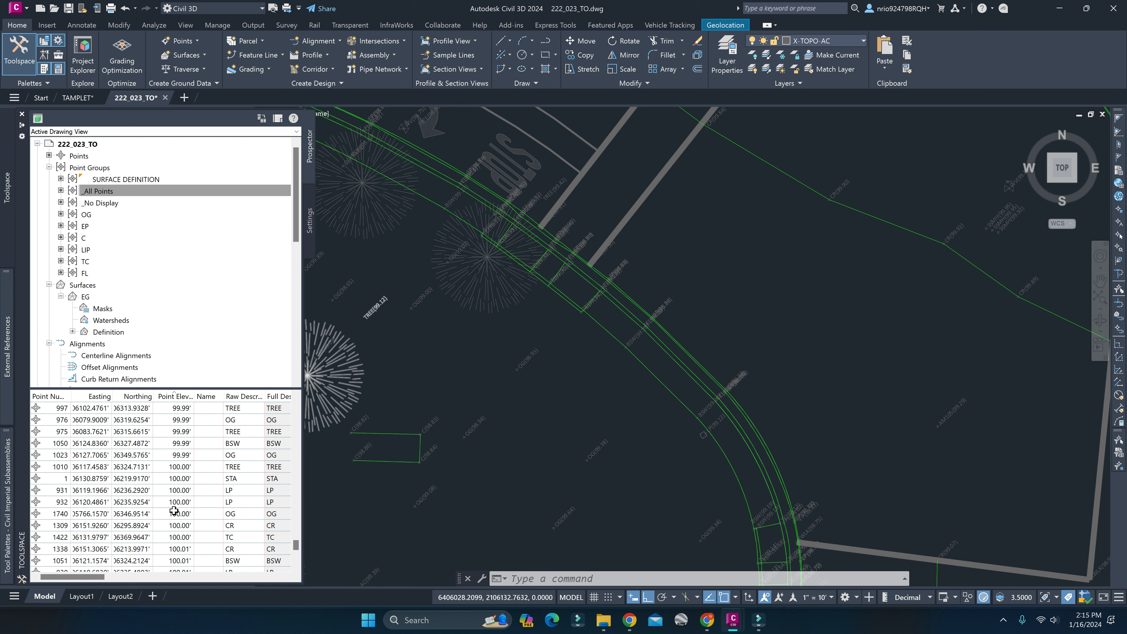
{"action": "left_click", "coordinate": [63, 479]}
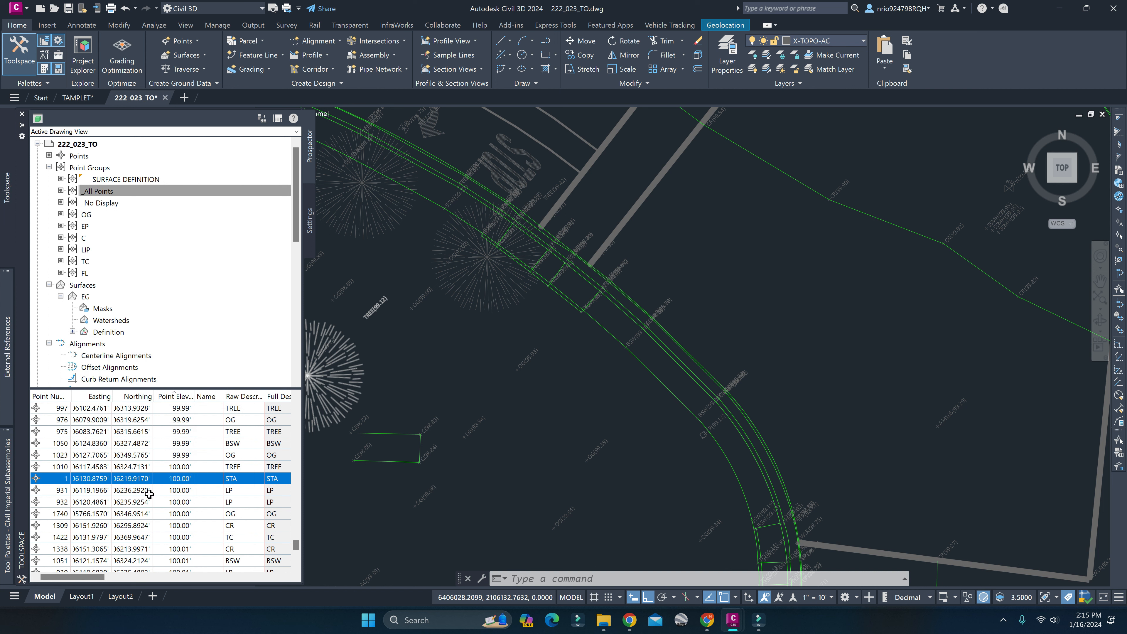
Sort the _All Points list by raw description and look through the points coded TREE, BSW, C, CL and CR.
{"action": "left_click", "coordinate": [239, 396]}
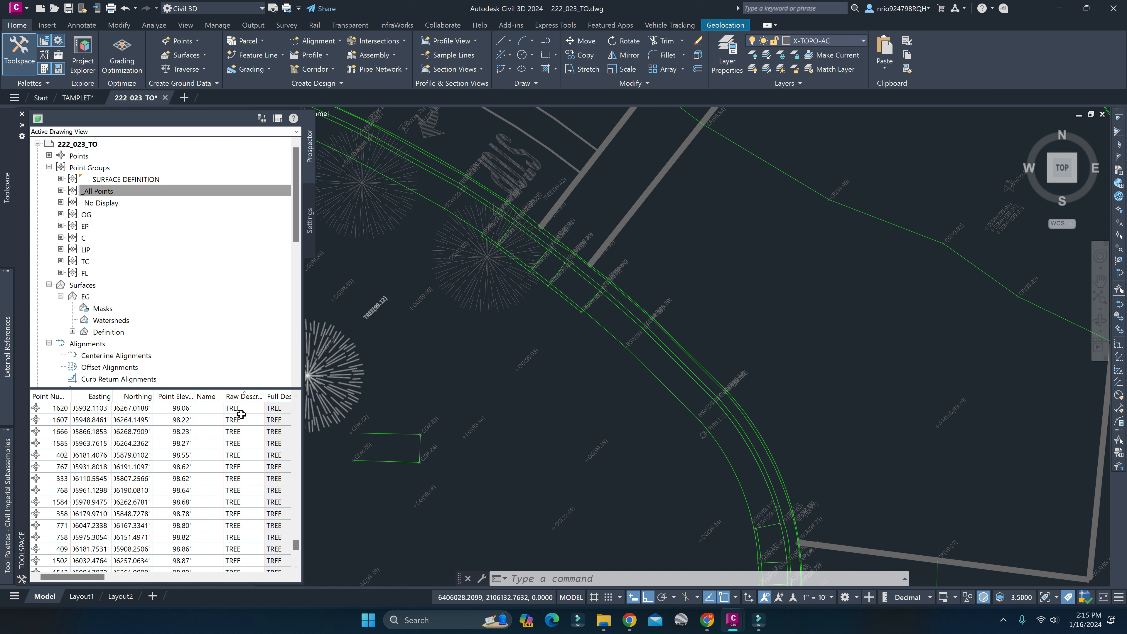
{"action": "left_click", "coordinate": [238, 397]}
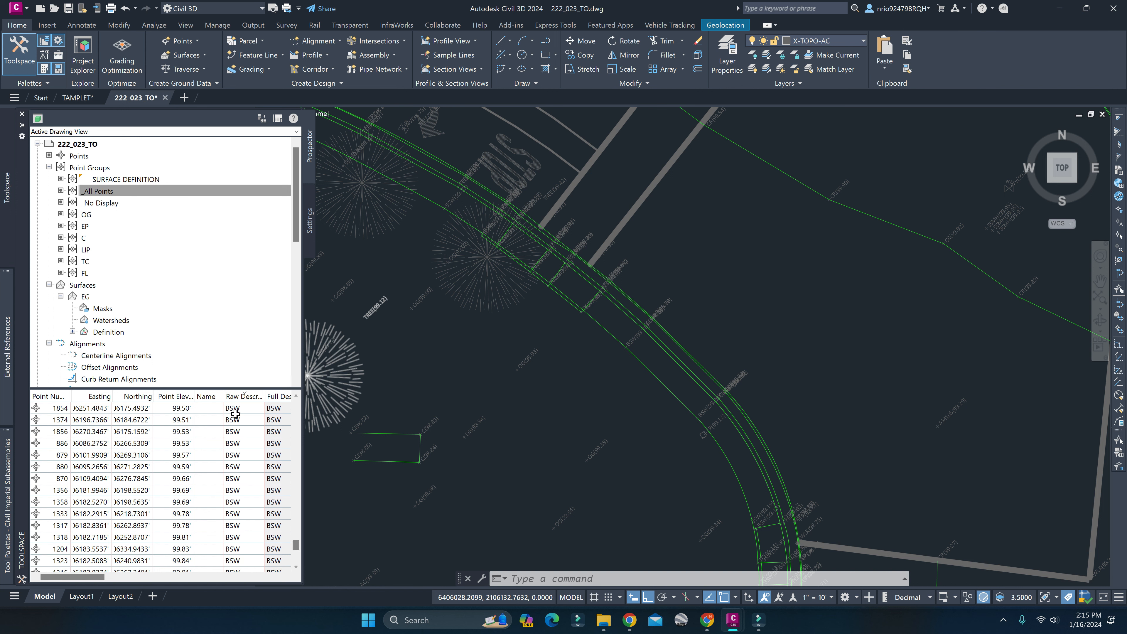
{"action": "left_click", "coordinate": [239, 397]}
{"action": "left_click_drag", "start_coordinate": [298, 545], "coordinate": [295, 500]}
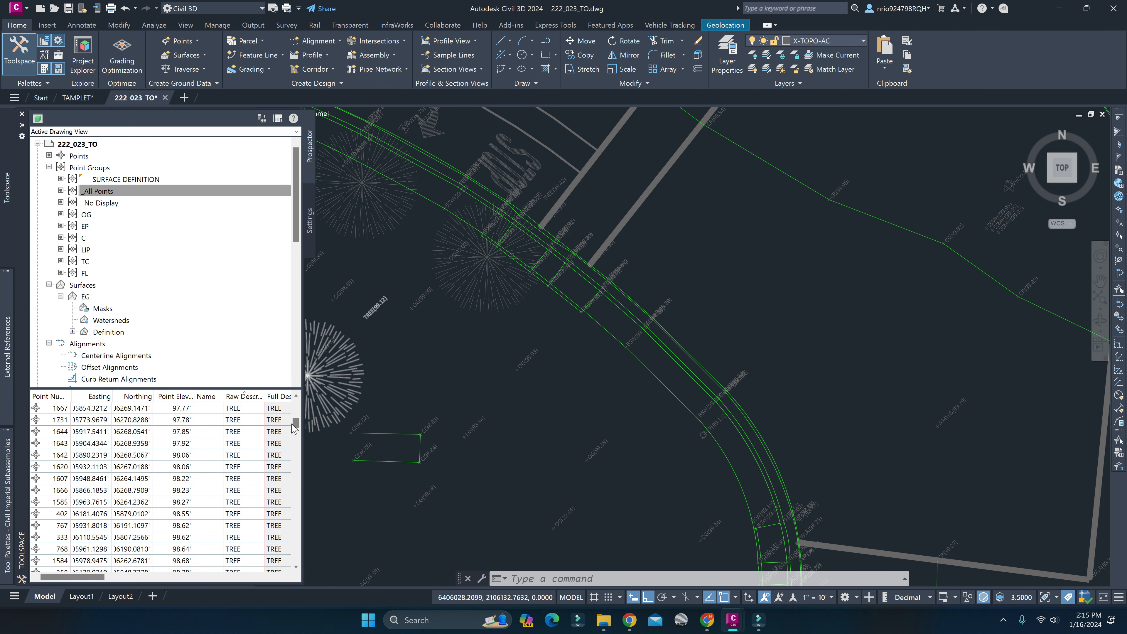
{"action": "left_click_drag", "start_coordinate": [292, 425], "coordinate": [291, 427]}
{"action": "scroll", "coordinate": [249, 466], "scroll_direction": "down", "scroll_amount": 10}
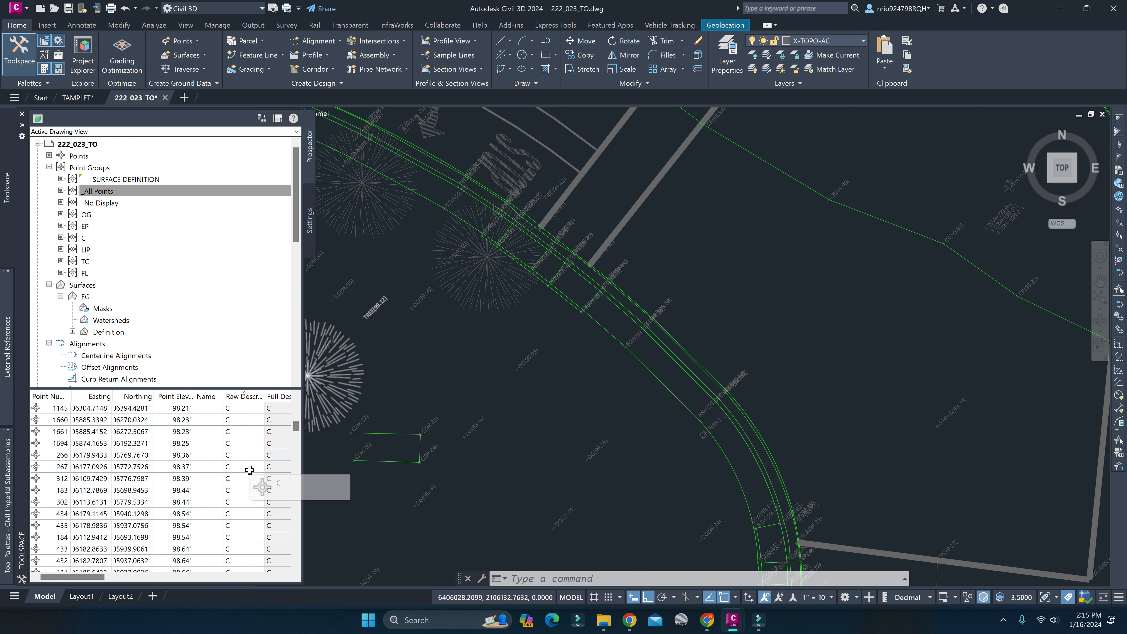
{"action": "scroll", "coordinate": [249, 470], "scroll_direction": "down", "scroll_amount": 5}
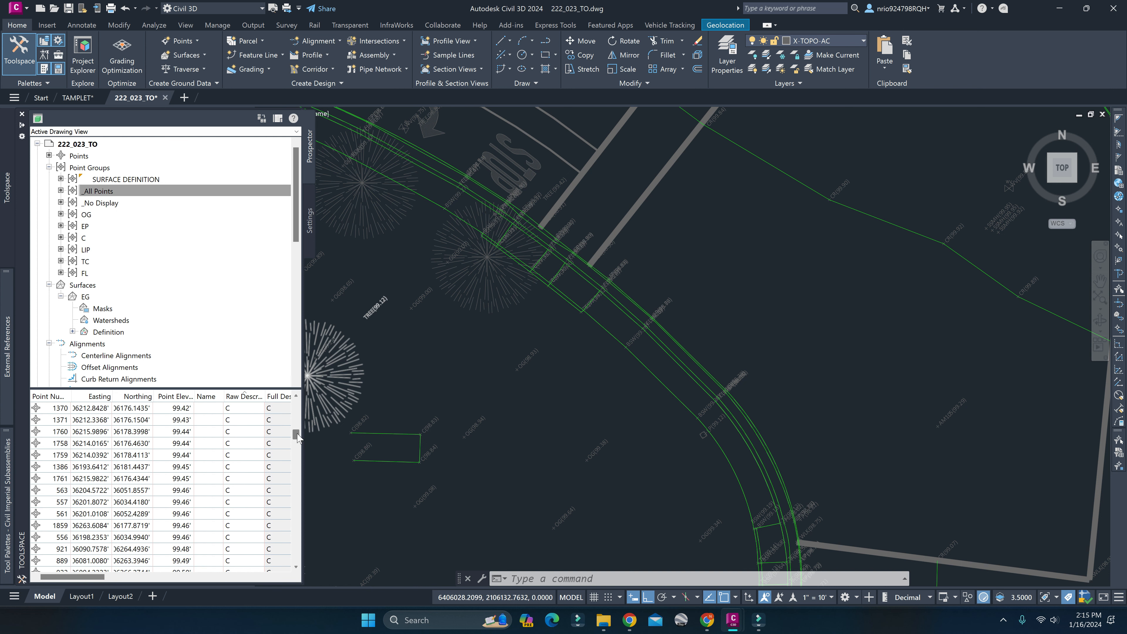
{"action": "mouse_move", "coordinate": [298, 437]}
{"action": "left_mouse_down"}
{"action": "mouse_move", "coordinate": [295, 471]}
{"action": "mouse_move", "coordinate": [297, 454]}
{"action": "left_mouse_up"}
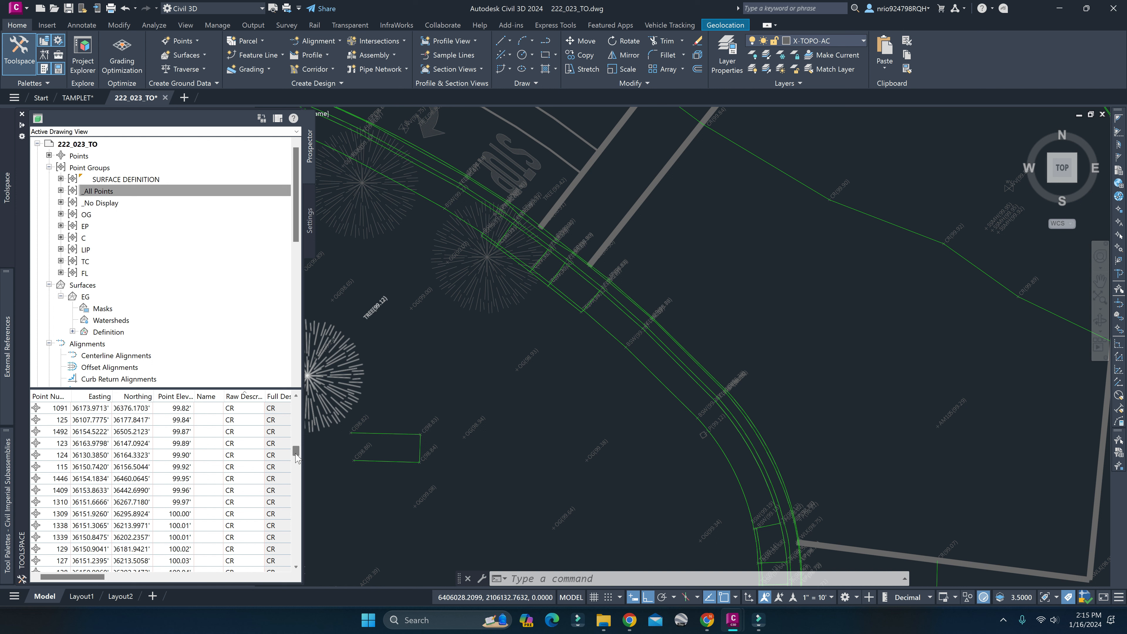
{"action": "scroll", "coordinate": [218, 458], "scroll_direction": "up", "scroll_amount": 10}
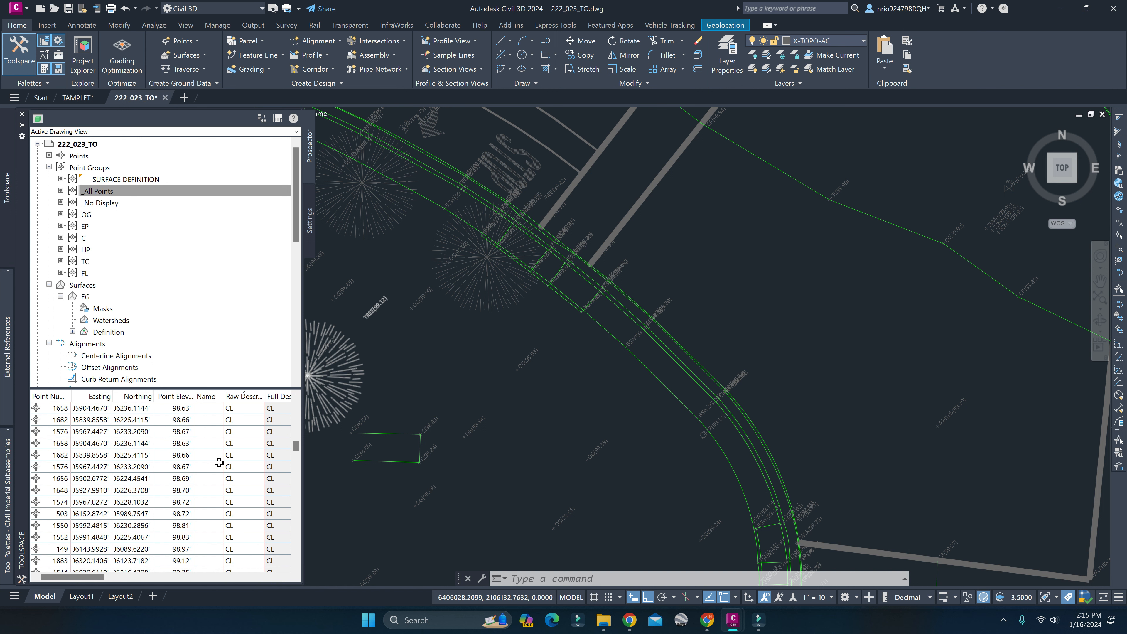
{"action": "scroll", "coordinate": [219, 463], "scroll_direction": "up", "scroll_amount": 5}
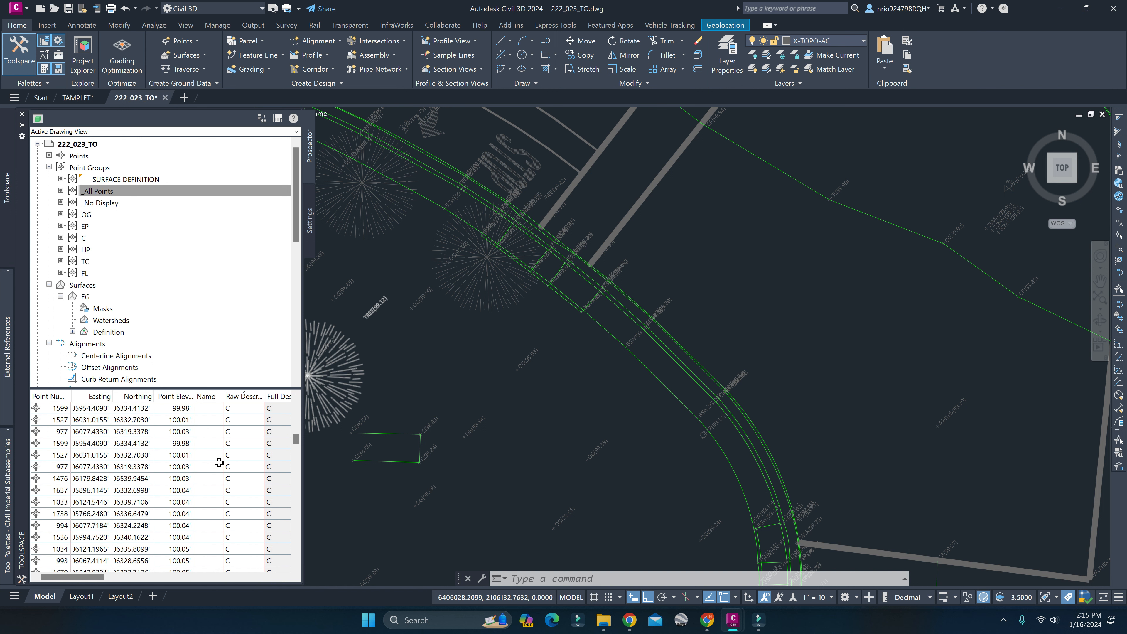
{"action": "scroll", "coordinate": [219, 463], "scroll_direction": "up", "scroll_amount": 10}
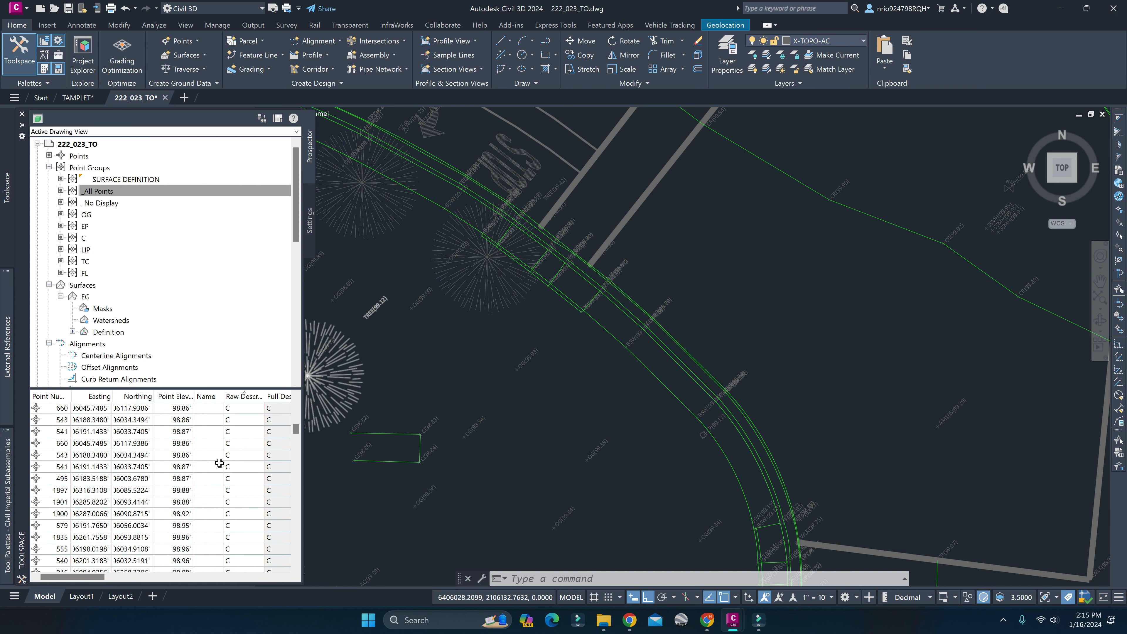
{"action": "scroll", "coordinate": [219, 463], "scroll_direction": "up", "scroll_amount": 10}
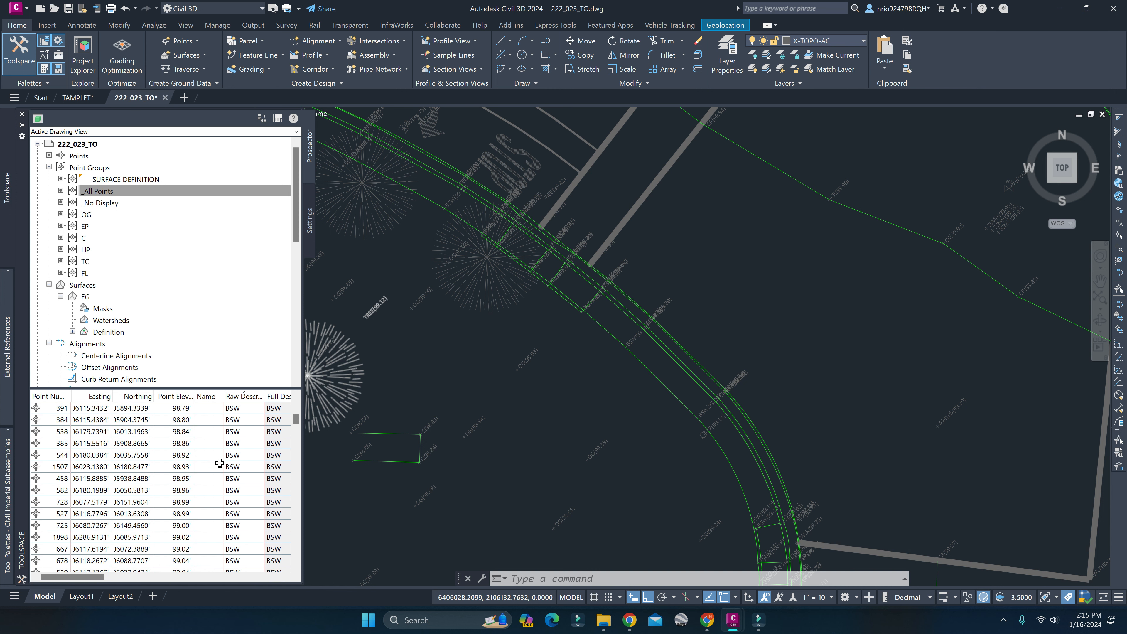
{"action": "scroll", "coordinate": [219, 463], "scroll_direction": "up", "scroll_amount": 5}
Examine the survey points and their labels at the intersection and along its east leg in the drawing.
{"action": "left_click", "coordinate": [586, 385]}
{"action": "key", "text": "Escape"}
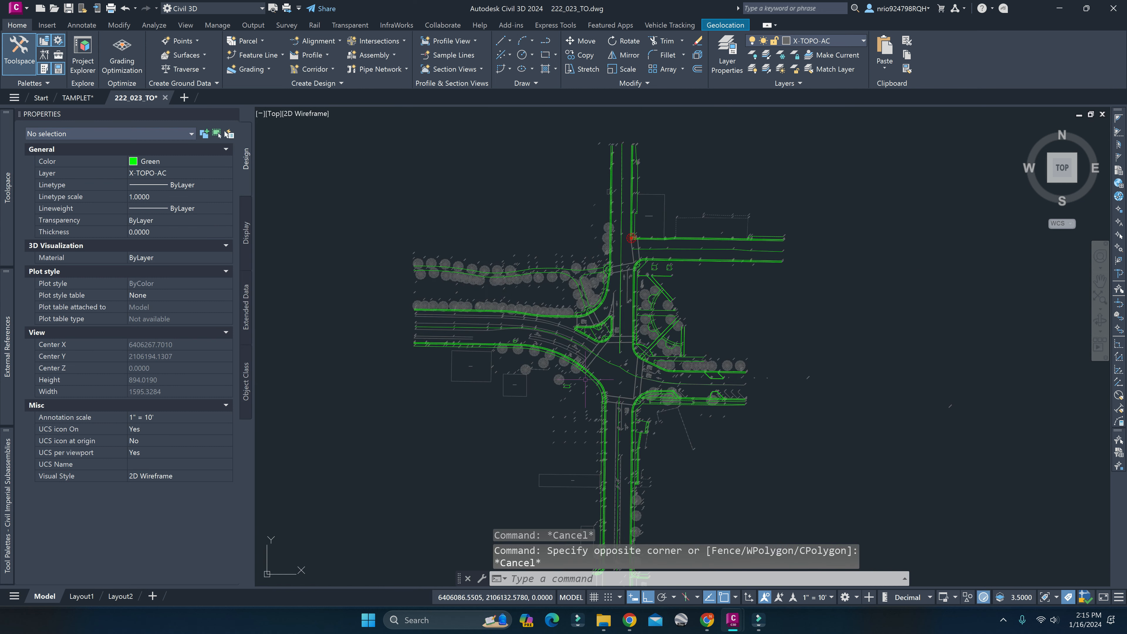
{"action": "scroll", "coordinate": [633, 371], "scroll_direction": "up", "scroll_amount": 12}
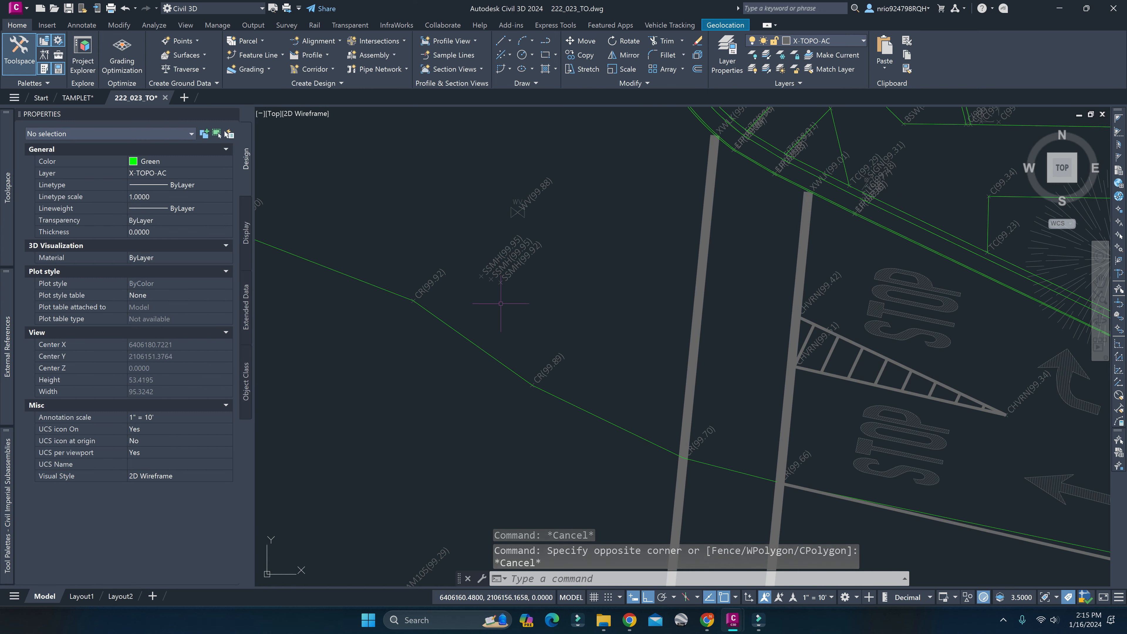
{"action": "scroll", "coordinate": [488, 320], "scroll_direction": "down", "scroll_amount": 8}
{"action": "scroll", "coordinate": [595, 356], "scroll_direction": "up", "scroll_amount": 6}
{"action": "scroll", "coordinate": [594, 356], "scroll_direction": "down", "scroll_amount": 6}
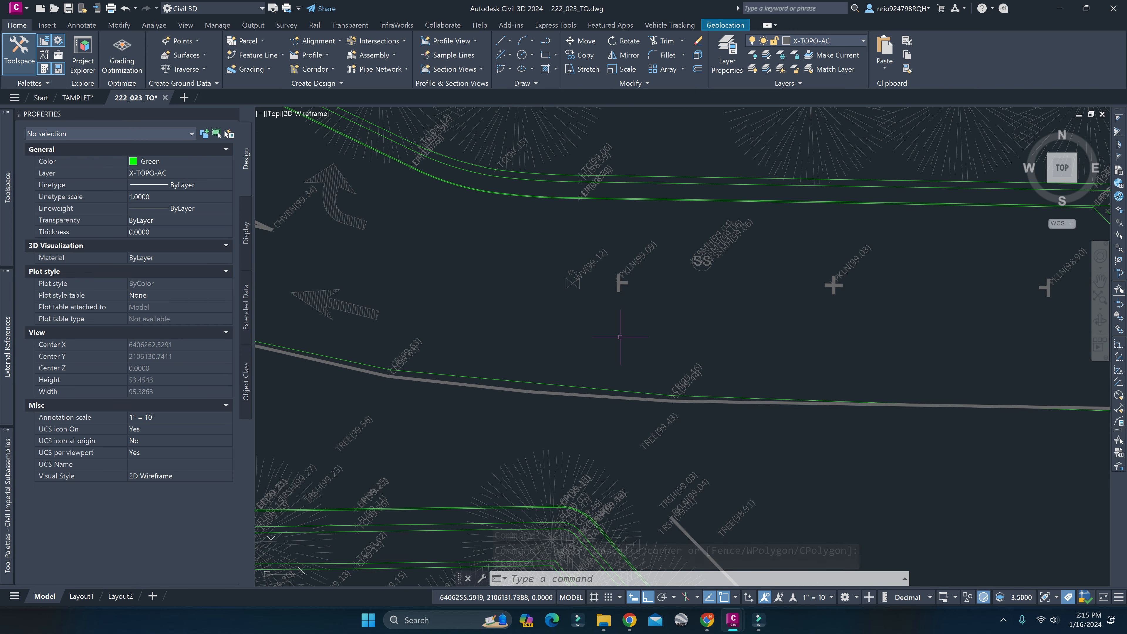
{"action": "middle_click_drag", "start_coordinate": [493, 369], "coordinate": [542, 373]}
Attach 222_023_TO_HZ_CONTROL.dwg from the ROUNDABOUT folder of LandSurvey Data as an external reference with relative path, scale 1 and insertion point 0,0,0.
{"action": "mouse_move", "coordinate": [4, 364]}
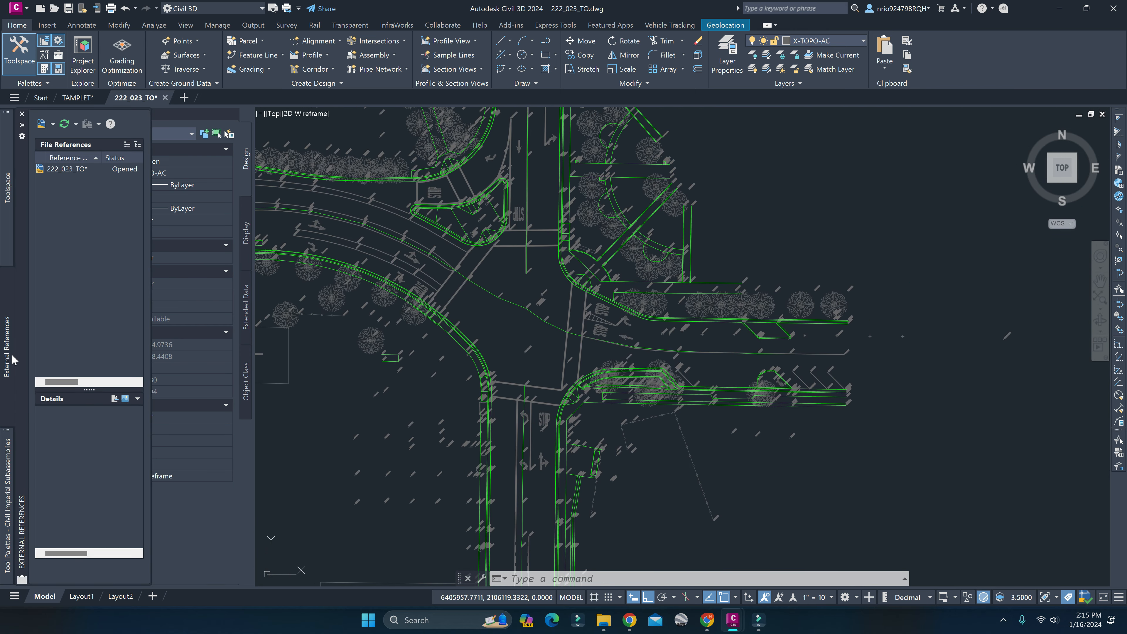
{"action": "left_click", "coordinate": [43, 126]}
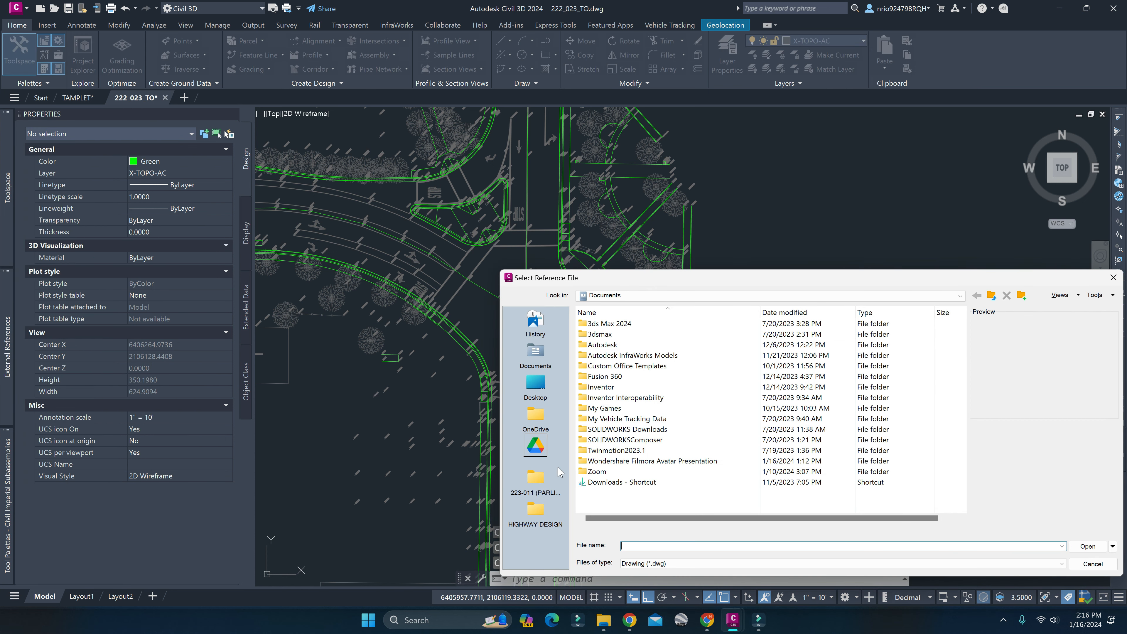
{"action": "left_click", "coordinate": [538, 510]}
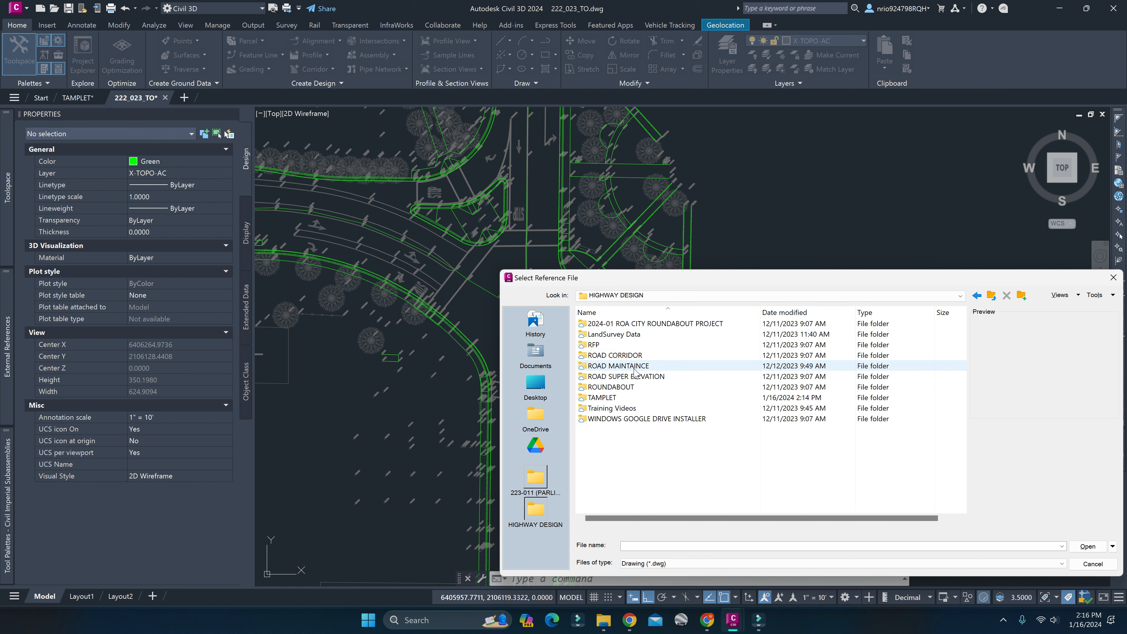
{"action": "double_click", "coordinate": [630, 345]}
{"action": "double_click", "coordinate": [628, 324]}
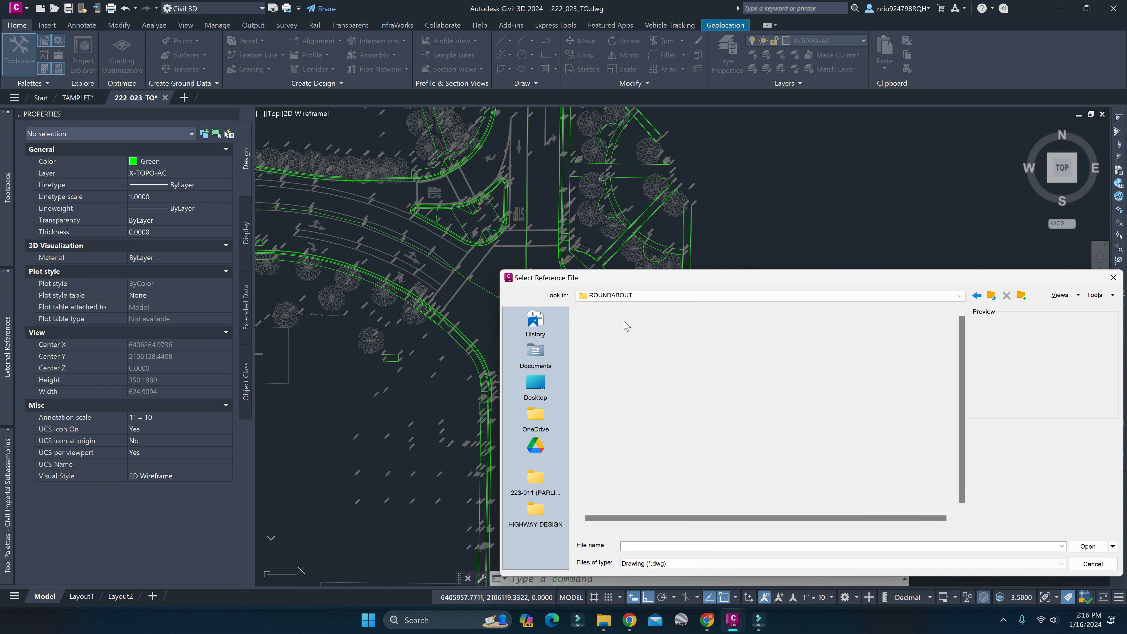
{"action": "left_click", "coordinate": [630, 345]}
{"action": "left_click", "coordinate": [1087, 546]}
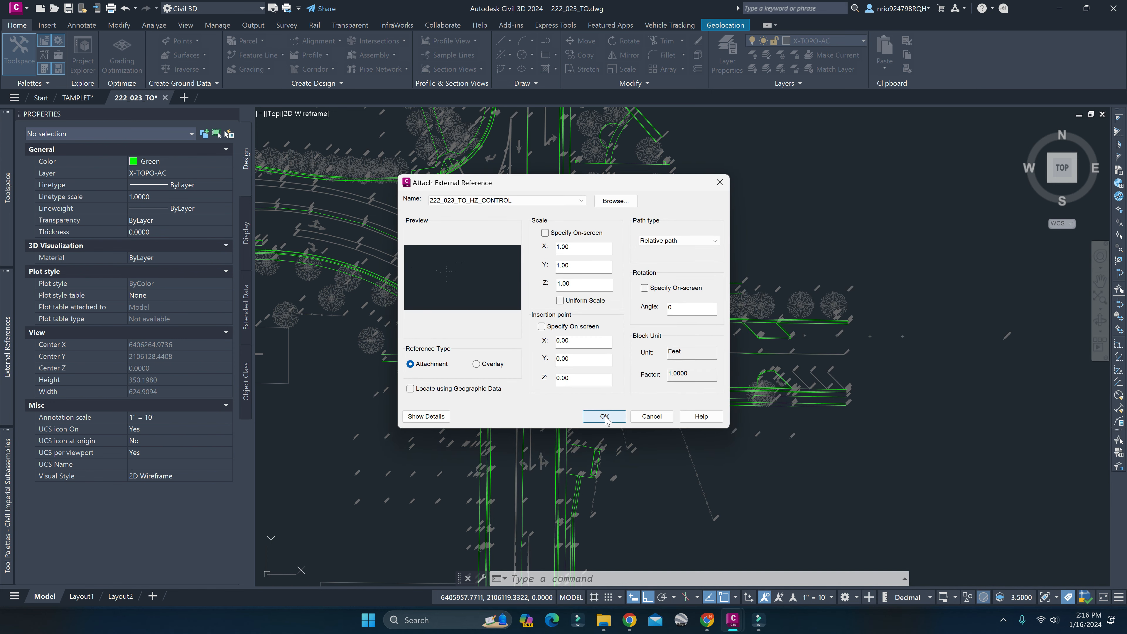
{"action": "left_click", "coordinate": [605, 417]}
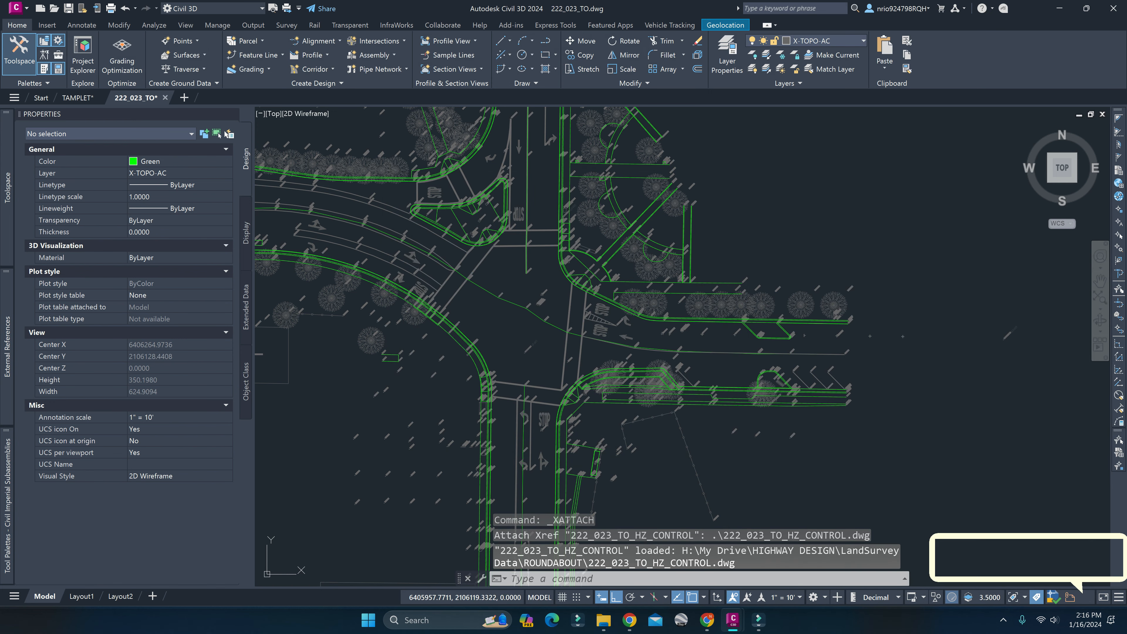
{"action": "key", "text": "Escape"}
Select the attached horizontal control reference at point AM105 and inspect its control point AM1002 north of the intersection.
{"action": "scroll", "coordinate": [537, 348], "scroll_direction": "up", "scroll_amount": 10}
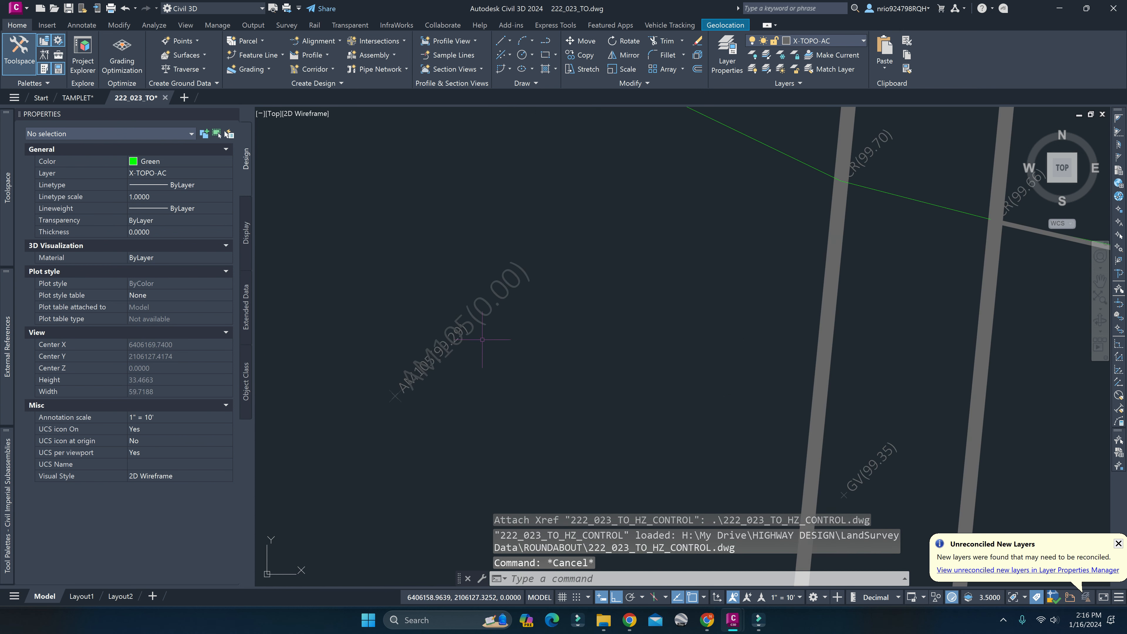
{"action": "left_click", "coordinate": [470, 307]}
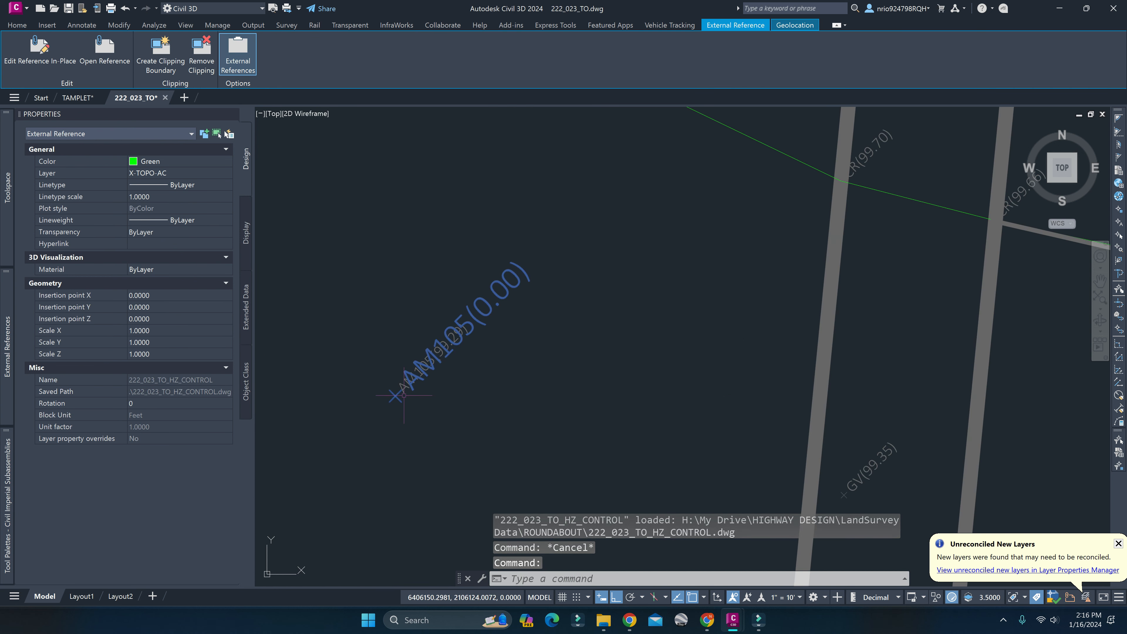
{"action": "scroll", "coordinate": [403, 405], "scroll_direction": "down", "scroll_amount": 9}
{"action": "middle_click_drag", "start_coordinate": [403, 405], "coordinate": [498, 411]}
{"action": "scroll", "coordinate": [550, 210], "scroll_direction": "up", "scroll_amount": 9}
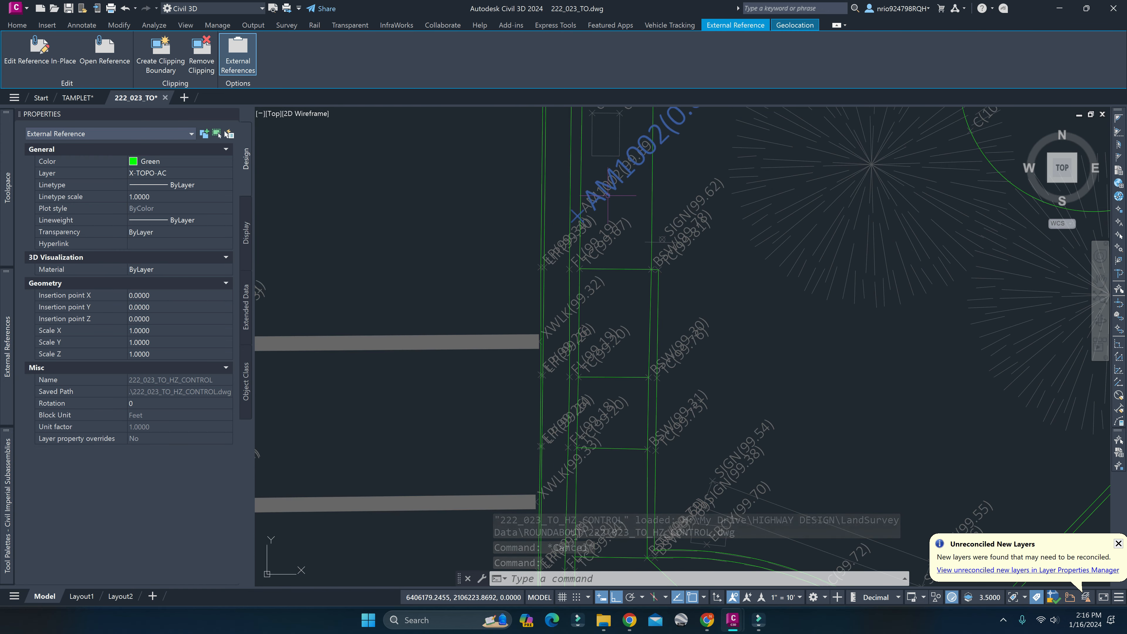
Dismiss the unreconciled new layers notice and examine how the highlighted control points are spread around the whole survey area.
{"action": "scroll", "coordinate": [608, 195], "scroll_direction": "down", "scroll_amount": 9}
{"action": "scroll", "coordinate": [589, 402], "scroll_direction": "down", "scroll_amount": 6}
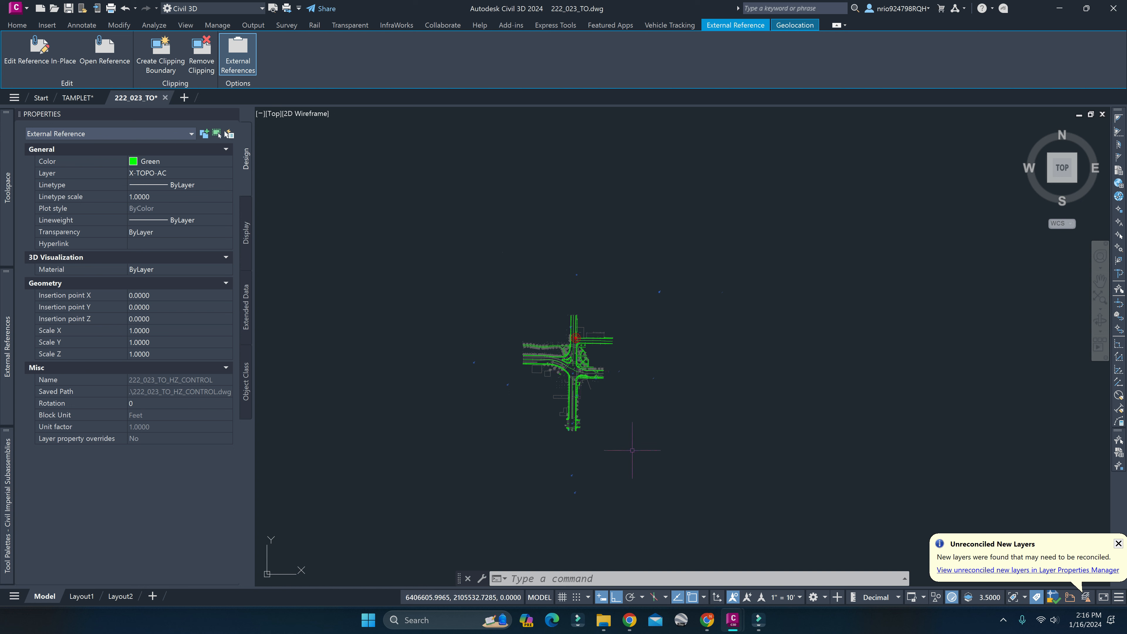
{"action": "left_click", "coordinate": [1119, 544]}
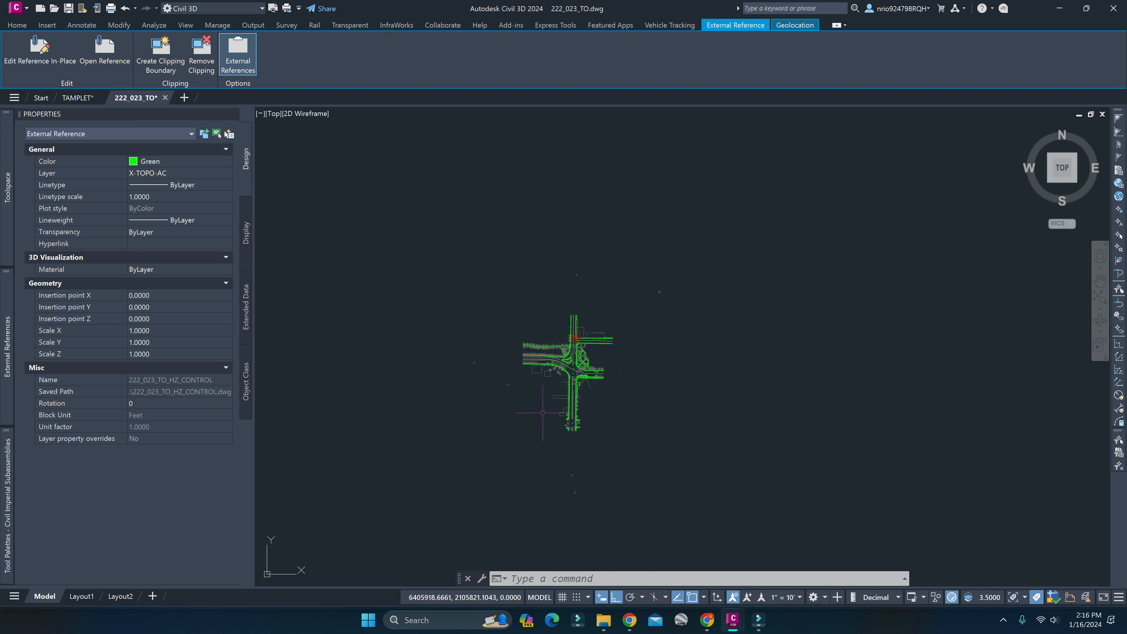
{"action": "scroll", "coordinate": [568, 353], "scroll_direction": "up", "scroll_amount": 8}
{"action": "middle_click_drag", "start_coordinate": [368, 376], "coordinate": [737, 344]}
{"action": "scroll", "coordinate": [561, 343], "scroll_direction": "down", "scroll_amount": 5}
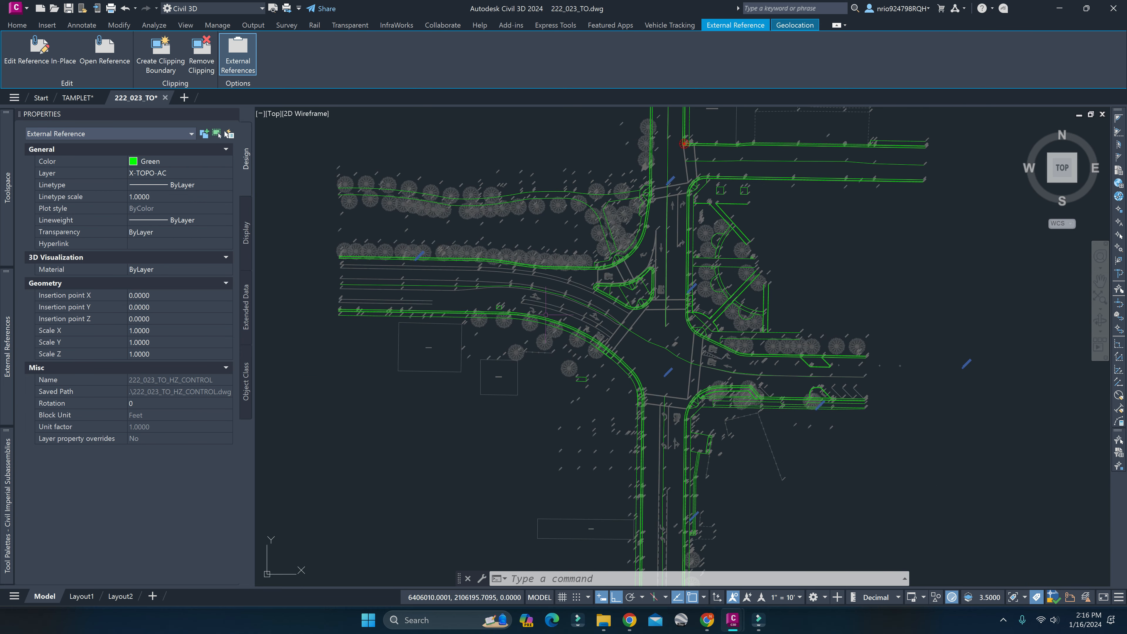
{"action": "middle_click_drag", "start_coordinate": [561, 343], "coordinate": [587, 364]}
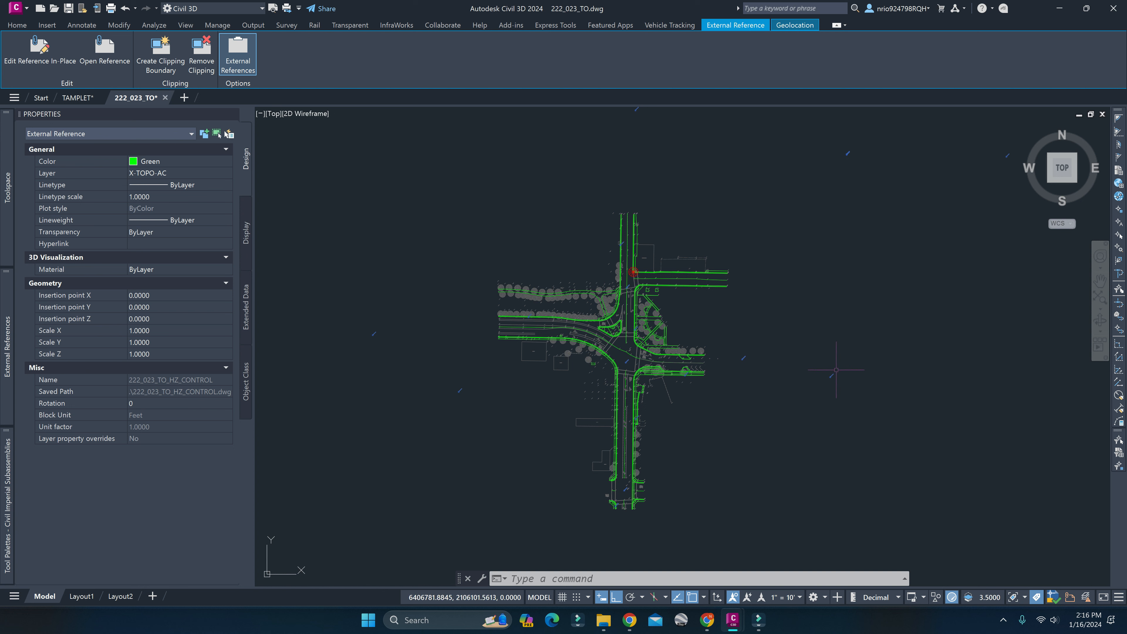
{"action": "middle_click_drag", "start_coordinate": [852, 185], "coordinate": [821, 267]}
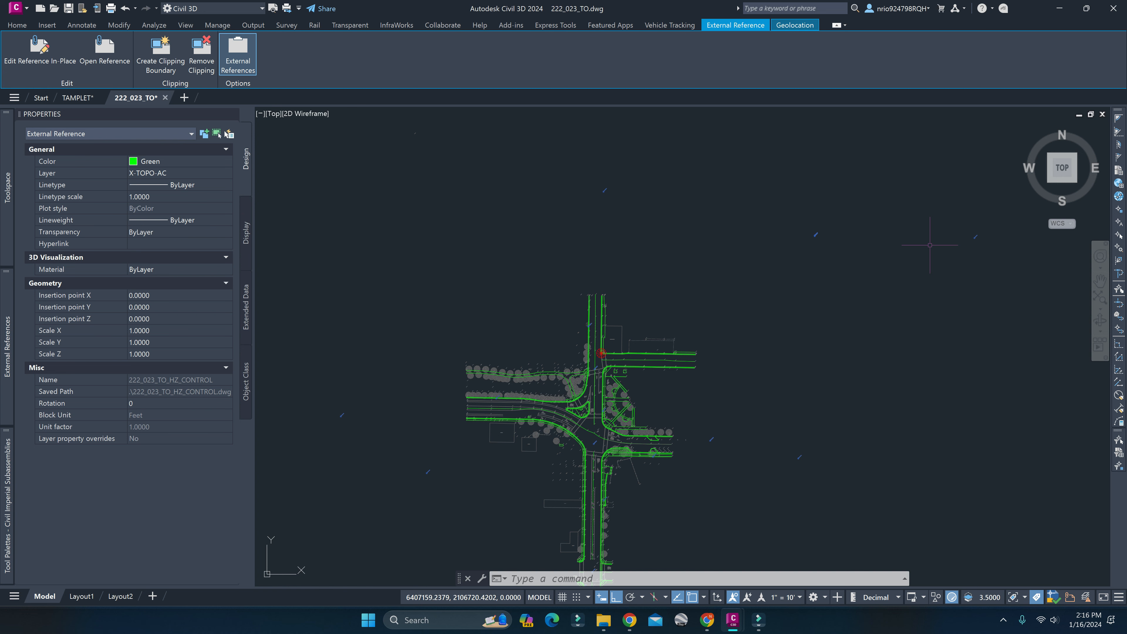
{"action": "scroll", "coordinate": [591, 400], "scroll_direction": "up", "scroll_amount": 7}
{"action": "scroll", "coordinate": [675, 329], "scroll_direction": "down", "scroll_amount": 10}
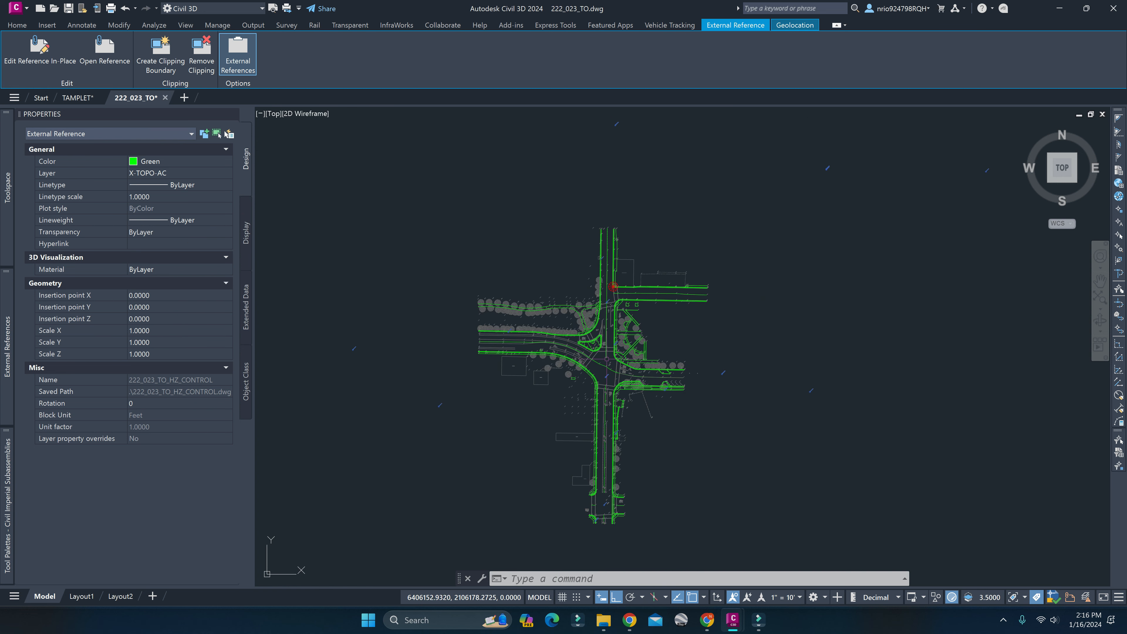
{"action": "scroll", "coordinate": [732, 290], "scroll_direction": "up", "scroll_amount": 6}
{"action": "scroll", "coordinate": [649, 330], "scroll_direction": "down", "scroll_amount": 6}
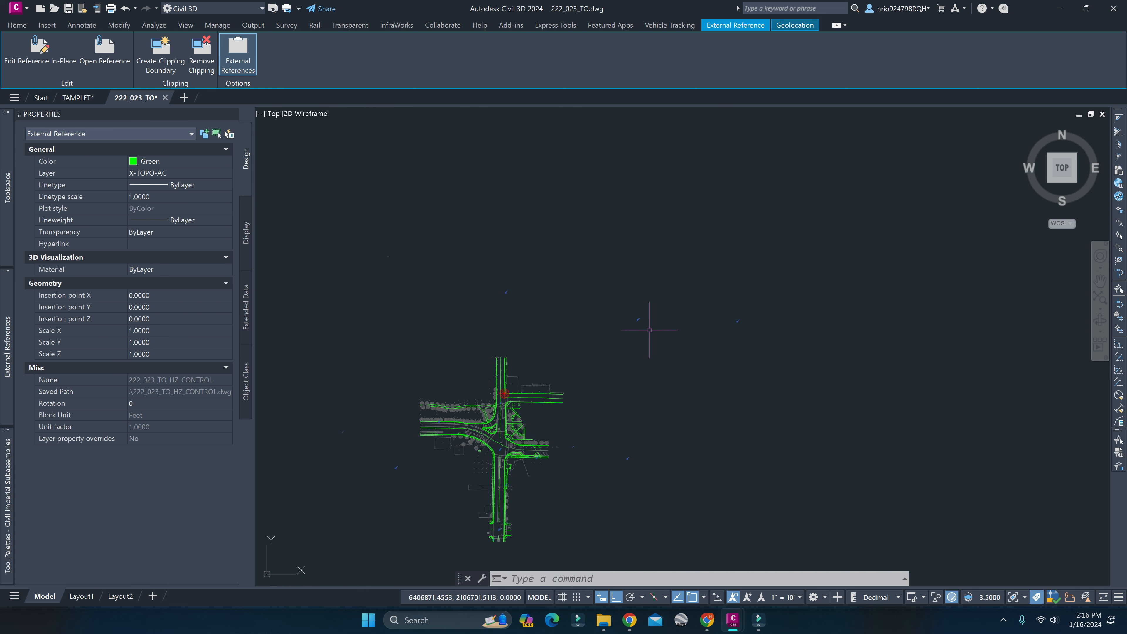
{"action": "middle_click_drag", "start_coordinate": [642, 325], "coordinate": [650, 323]}
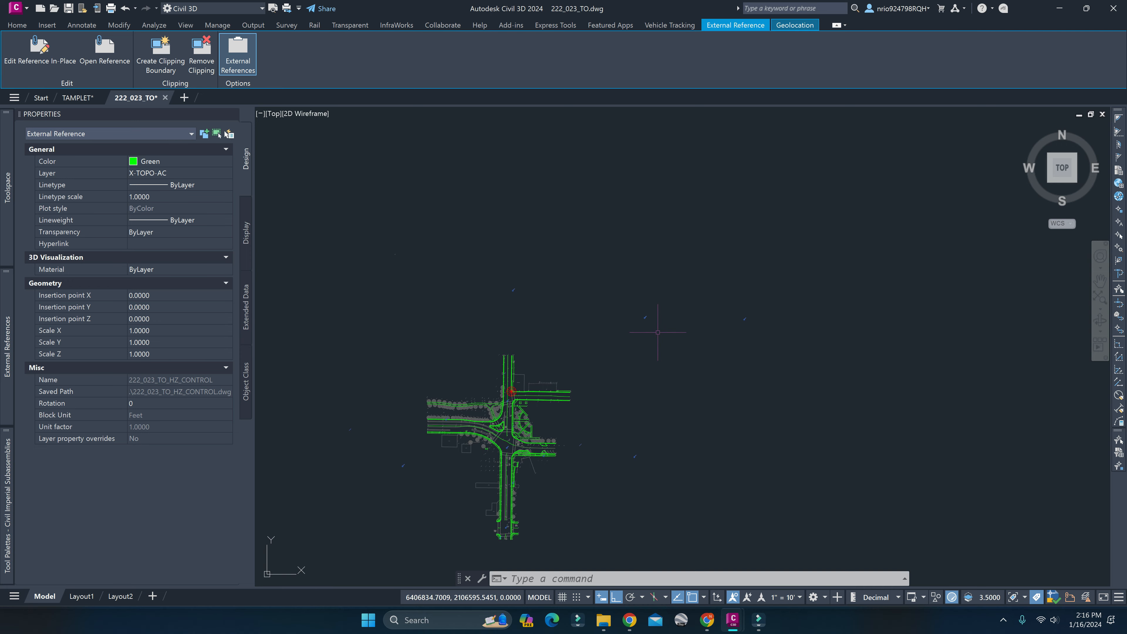
Compare the referenced AM105 control point with the matching survey point at the intersection.
{"action": "scroll", "coordinate": [542, 423], "scroll_direction": "up", "scroll_amount": 10}
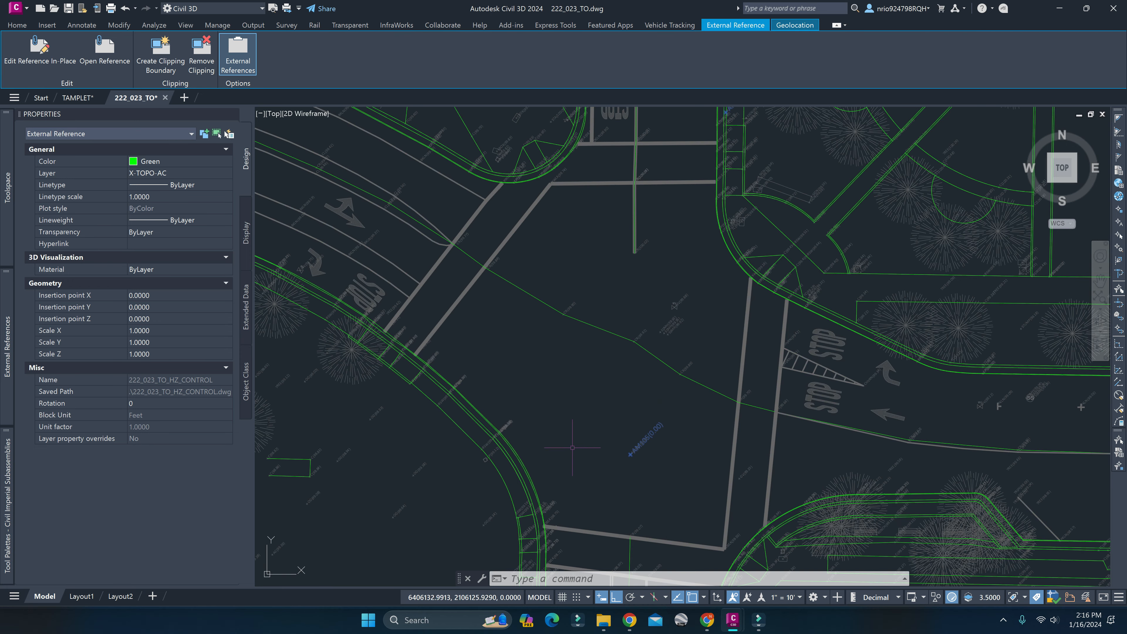
{"action": "scroll", "coordinate": [643, 443], "scroll_direction": "up", "scroll_amount": 8}
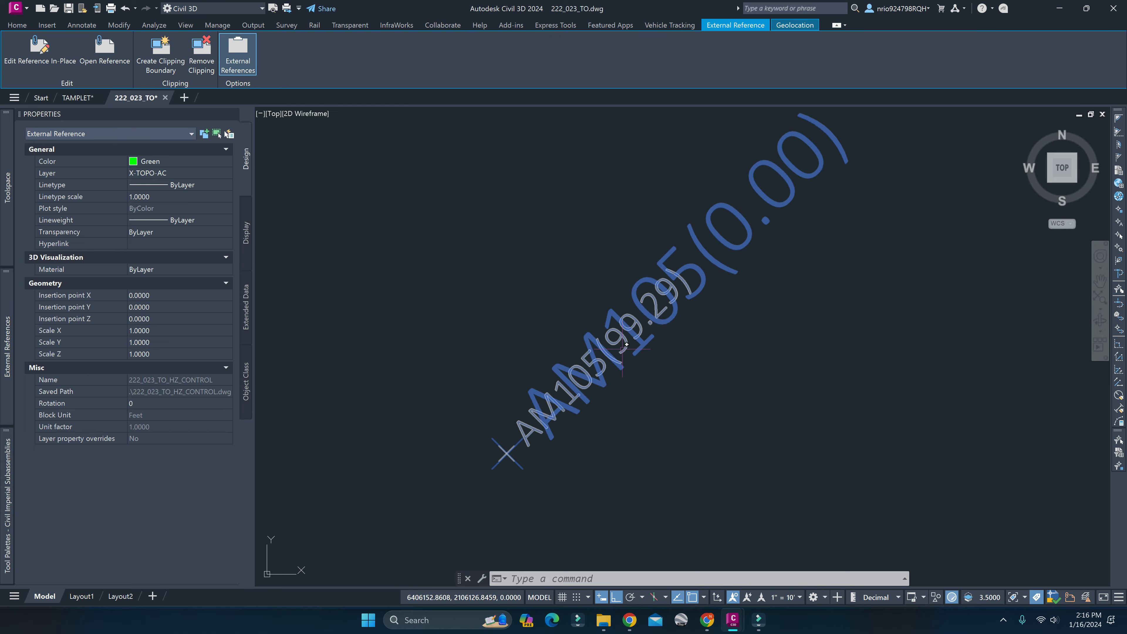
{"action": "scroll", "coordinate": [633, 354], "scroll_direction": "down", "scroll_amount": 10}
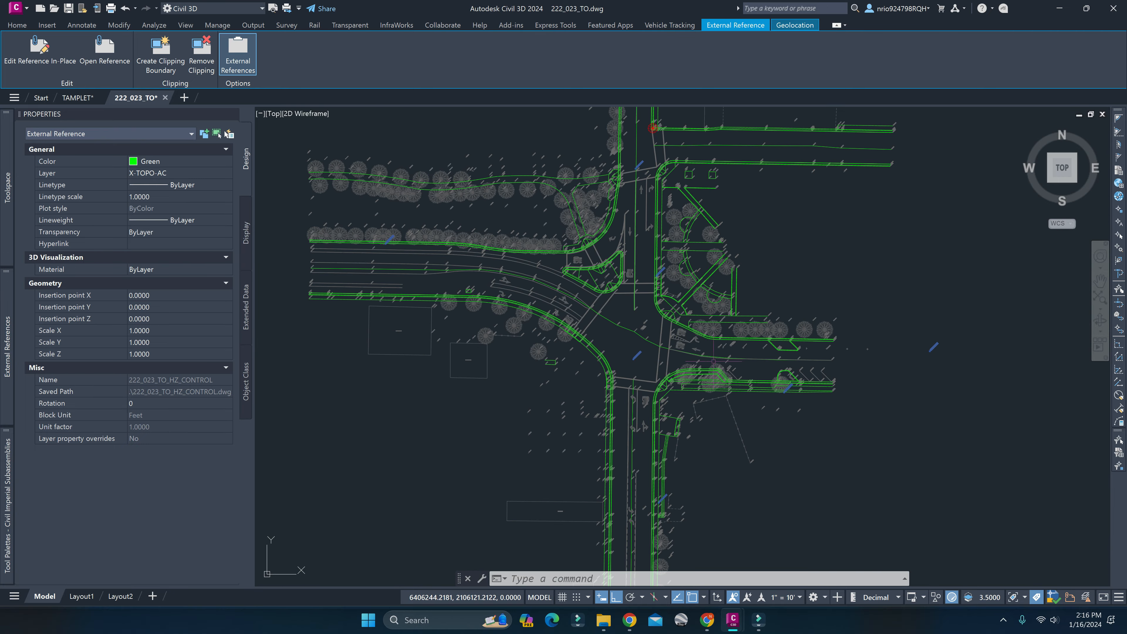
Check control point AM1002 and the southern extent of the survey, and clear the reference selection.
{"action": "scroll", "coordinate": [711, 383], "scroll_direction": "up", "scroll_amount": 10}
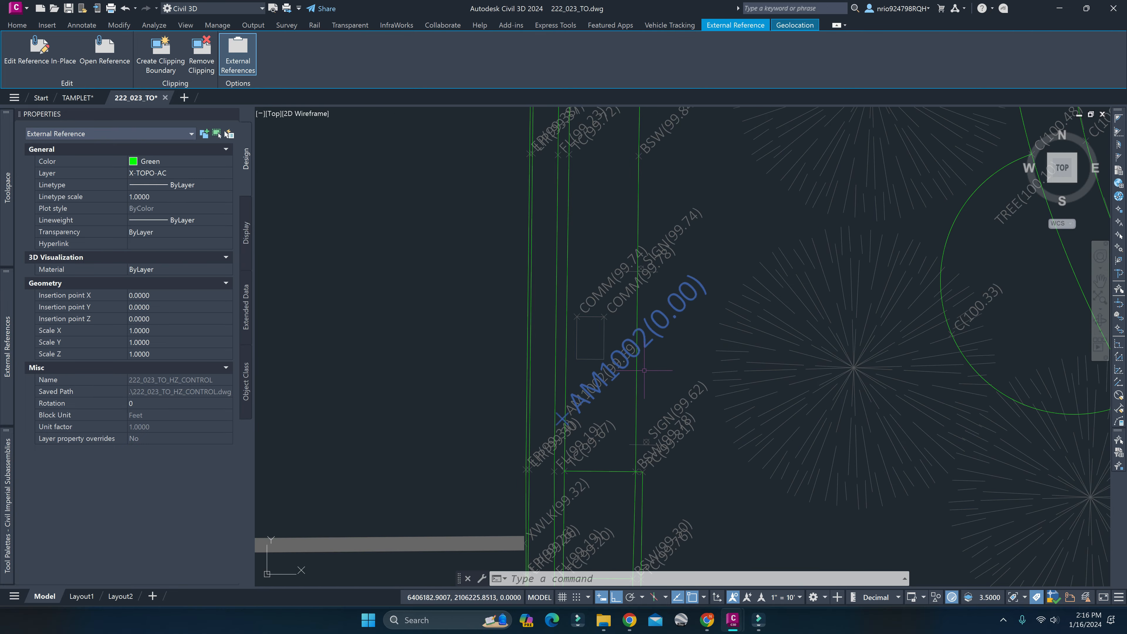
{"action": "scroll", "coordinate": [647, 374], "scroll_direction": "down", "scroll_amount": 10}
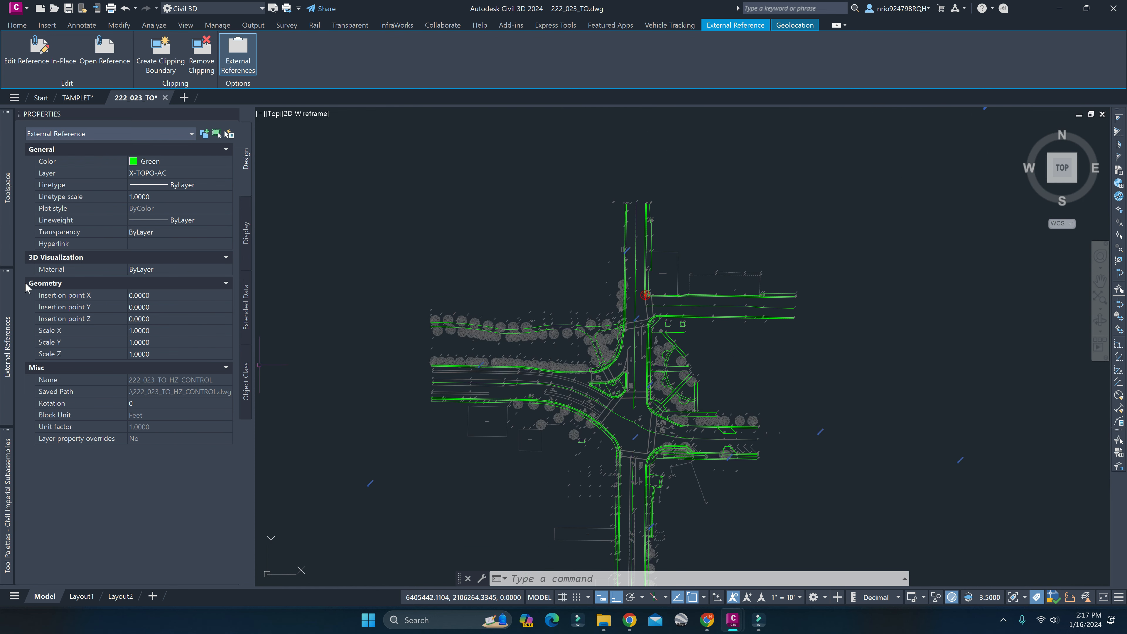
{"action": "mouse_move", "coordinate": [651, 440]}
{"action": "middle_mouse_down"}
{"action": "mouse_move", "coordinate": [689, 347]}
{"action": "mouse_move", "coordinate": [656, 281]}
{"action": "middle_mouse_up"}
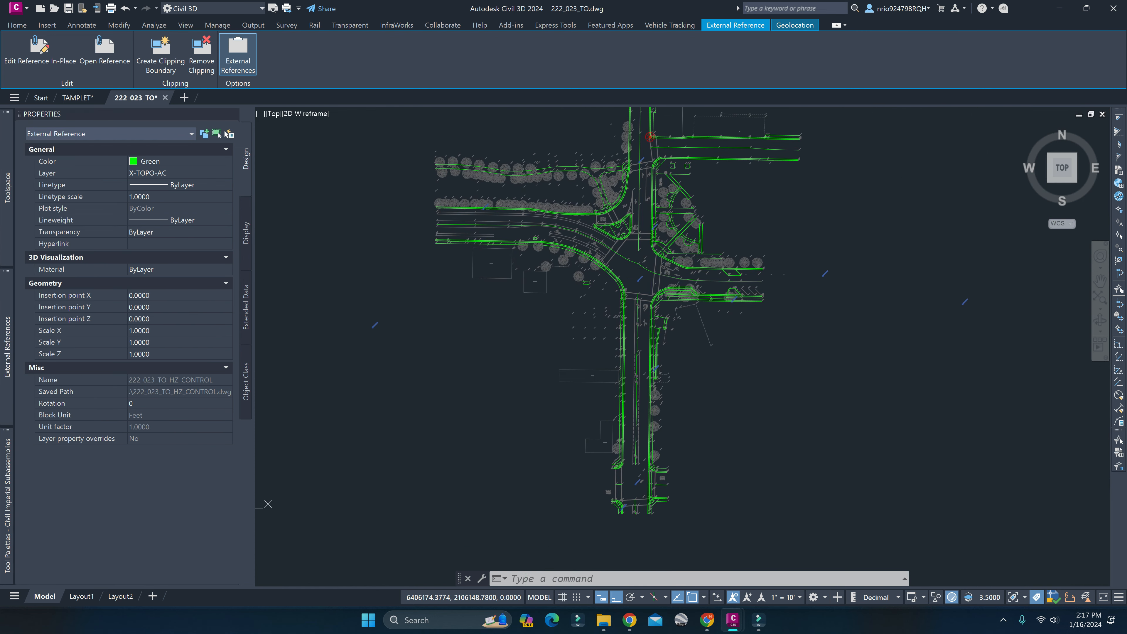
{"action": "key", "text": "Escape"}
{"action": "key", "text": "Escape"}
{"action": "scroll", "coordinate": [516, 227], "scroll_direction": "up", "scroll_amount": 5}
{"action": "mouse_move", "coordinate": [516, 227]}
{"action": "middle_mouse_down"}
{"action": "mouse_move", "coordinate": [599, 340]}
{"action": "mouse_move", "coordinate": [557, 352]}
{"action": "mouse_move", "coordinate": [146, 247]}
{"action": "middle_mouse_up"}
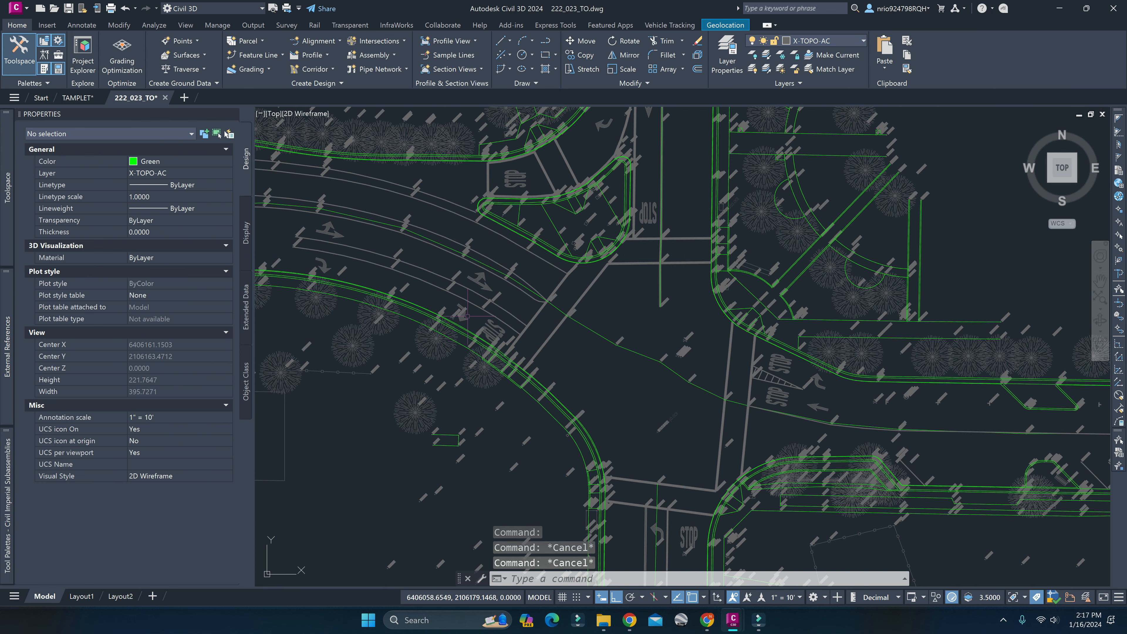
Highlight 222_023_TO_HZ_CONTROL in the list of external references and select that reference in the drawing at the intersection.
{"action": "mouse_move", "coordinate": [20, 254]}
{"action": "left_click", "coordinate": [74, 181]}
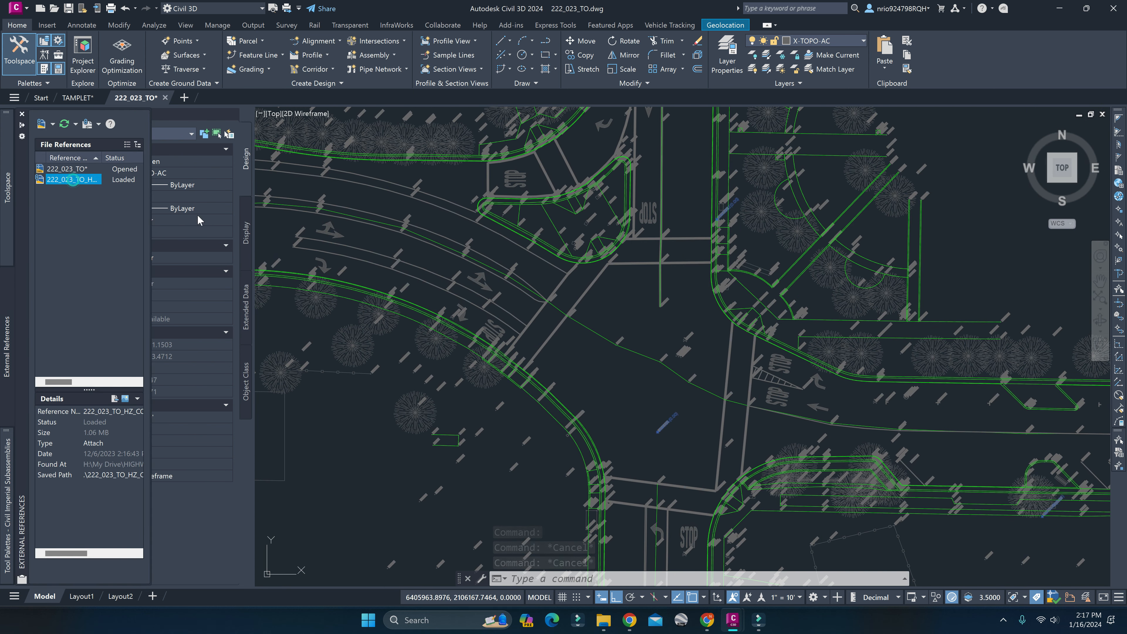
{"action": "scroll", "coordinate": [552, 336], "scroll_direction": "down", "scroll_amount": 2}
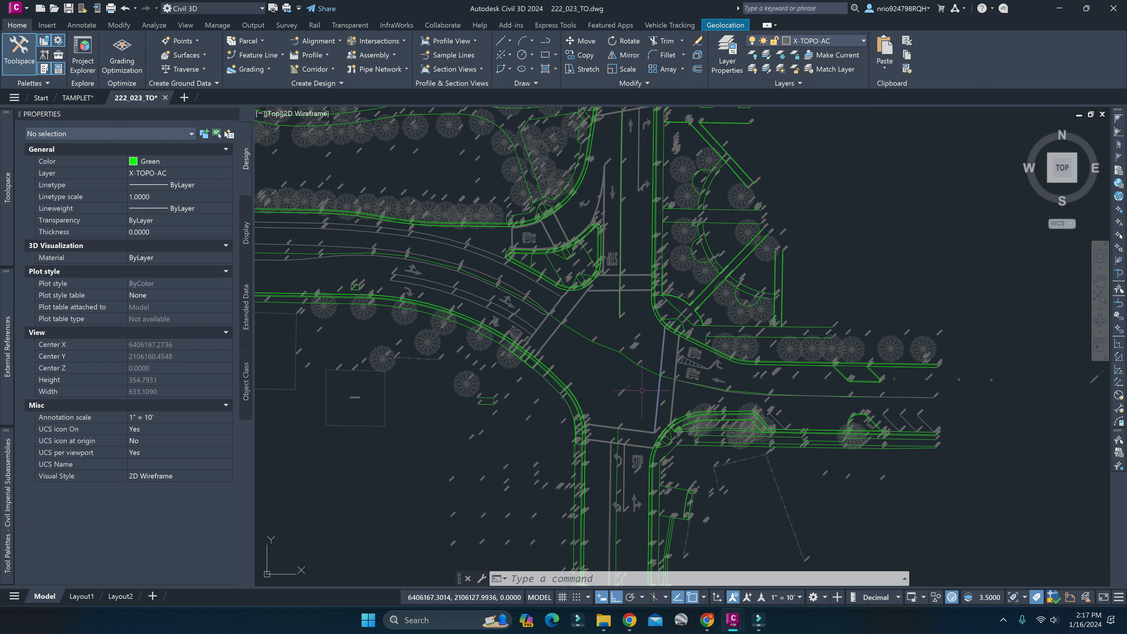
{"action": "left_click", "coordinate": [628, 383]}
{"action": "scroll", "coordinate": [607, 338], "scroll_direction": "down", "scroll_amount": 6}
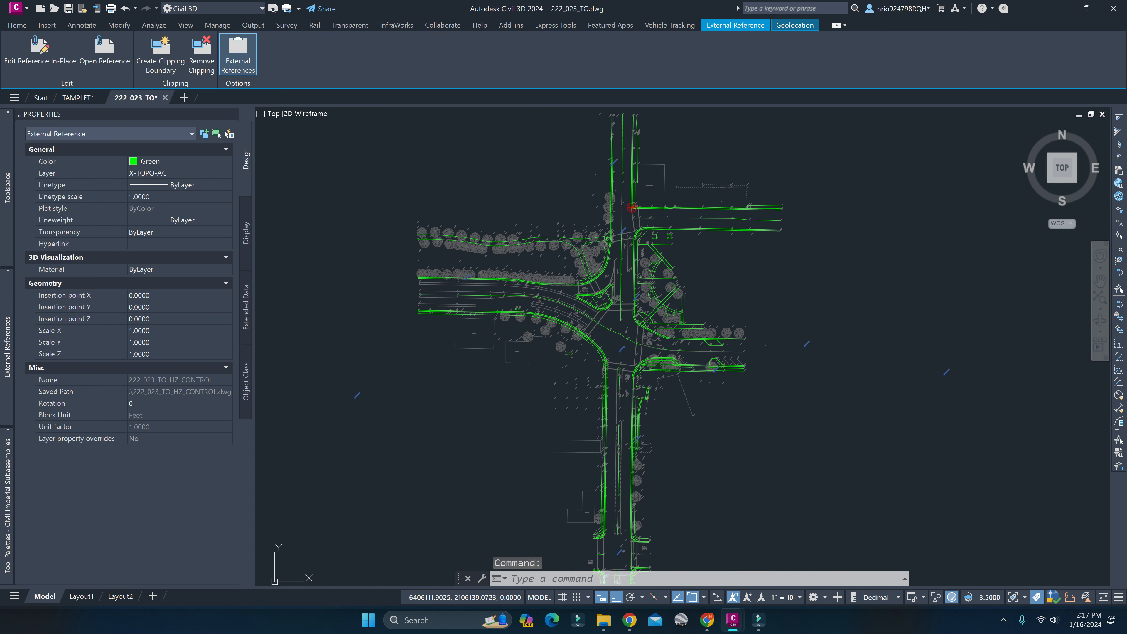
{"action": "middle_click_drag", "start_coordinate": [607, 338], "coordinate": [596, 328]}
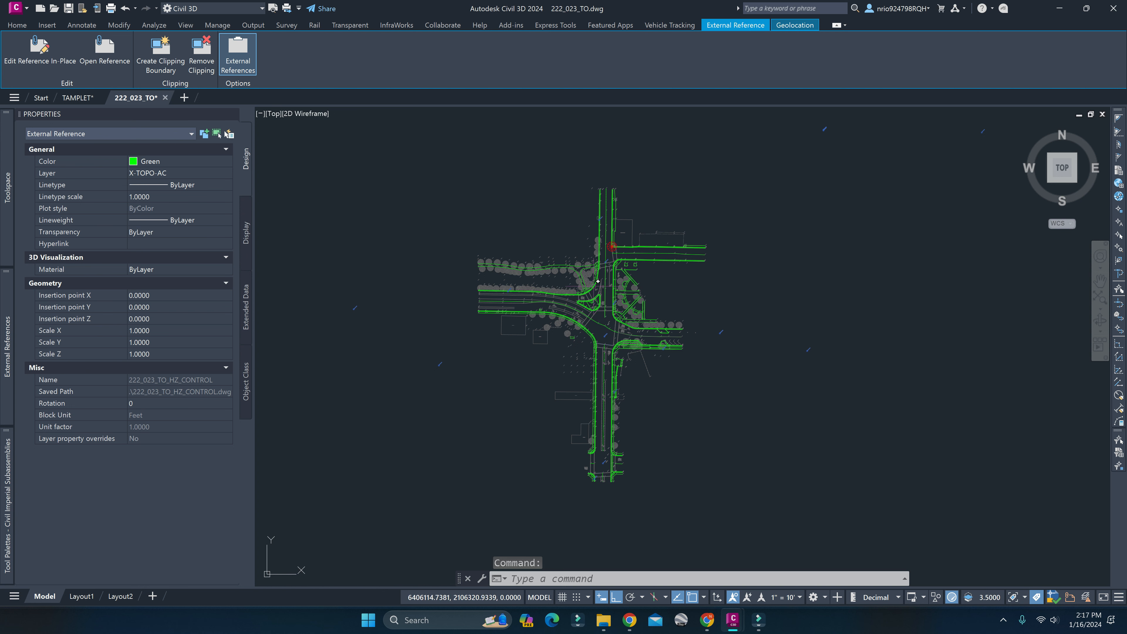
Examine the highlighted control points around the intersection and its approaches, including AM106 by the northern crosswalk.
{"action": "scroll", "coordinate": [615, 326], "scroll_direction": "up", "scroll_amount": 6}
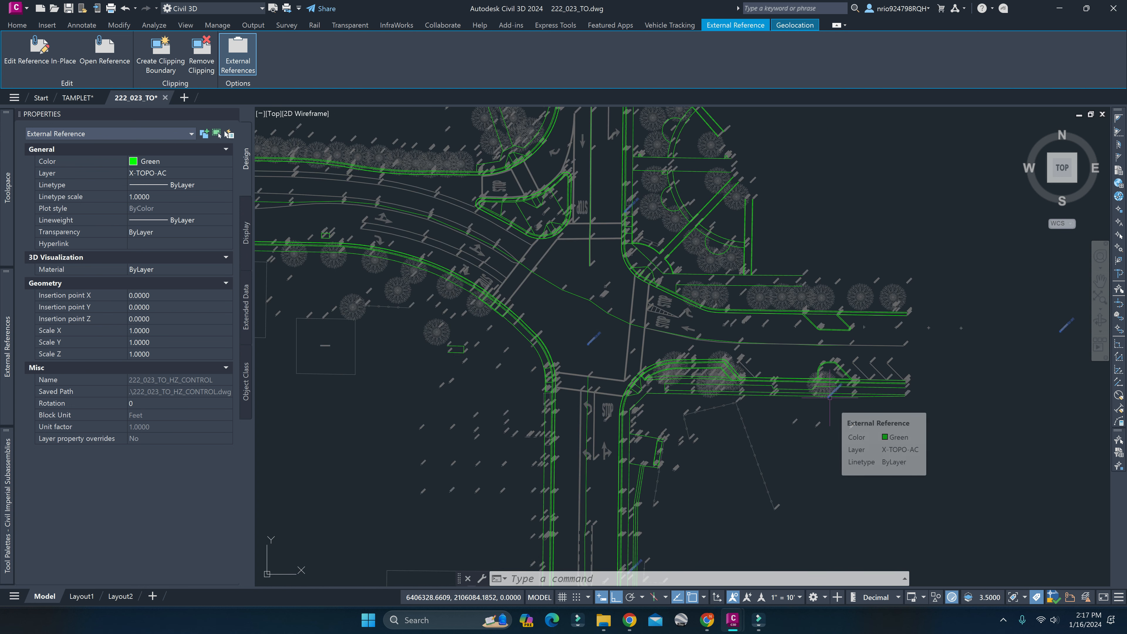
{"action": "middle_click_drag", "start_coordinate": [830, 397], "coordinate": [728, 394]}
{"action": "scroll", "coordinate": [730, 398], "scroll_direction": "down", "scroll_amount": 2}
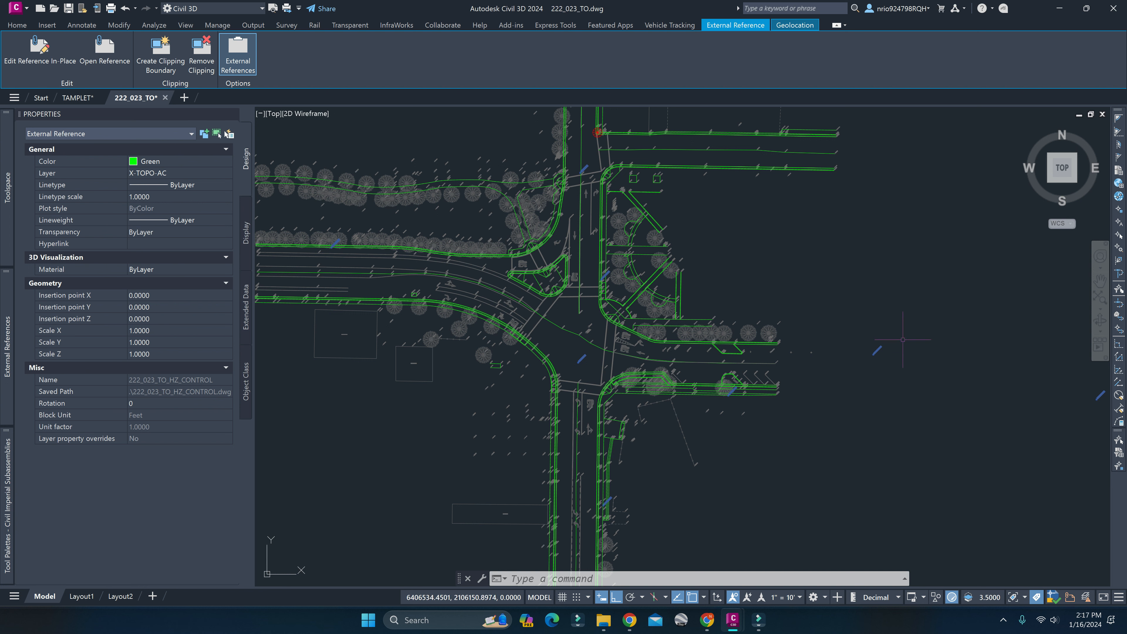
{"action": "middle_click_drag", "start_coordinate": [684, 356], "coordinate": [774, 347]}
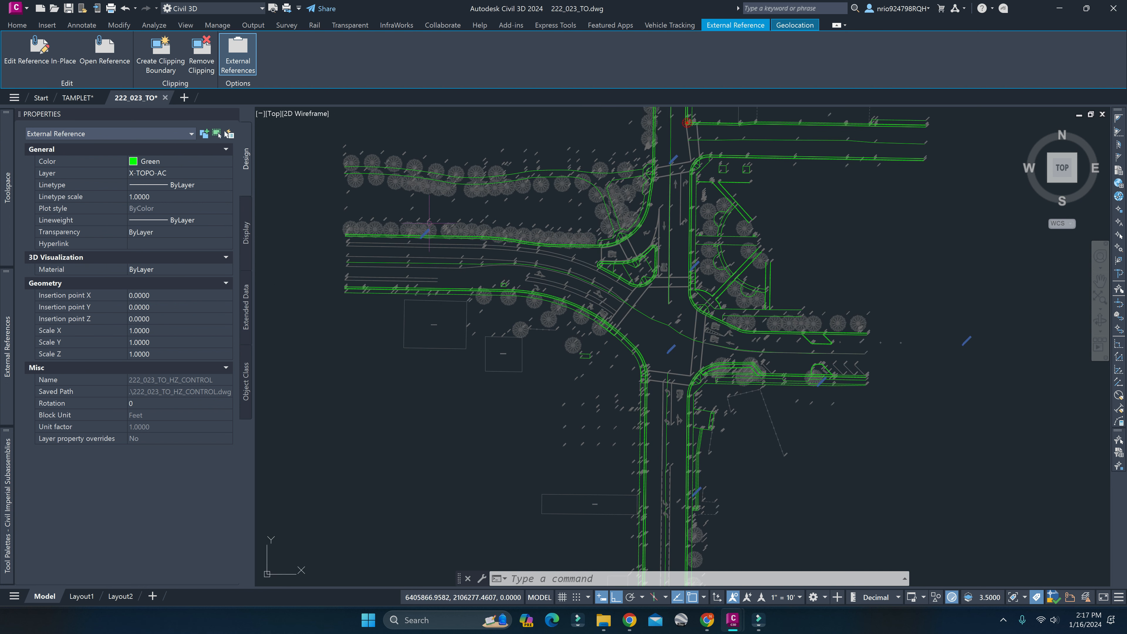
{"action": "middle_click_drag", "start_coordinate": [641, 262], "coordinate": [618, 337]}
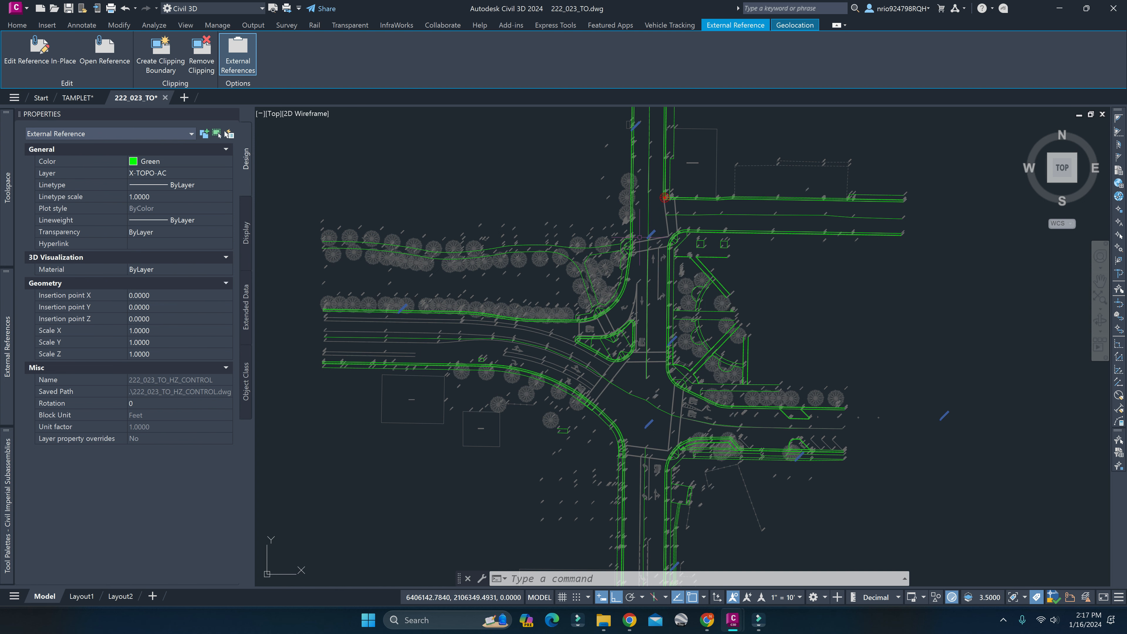
{"action": "scroll", "coordinate": [629, 267], "scroll_direction": "up", "scroll_amount": 8}
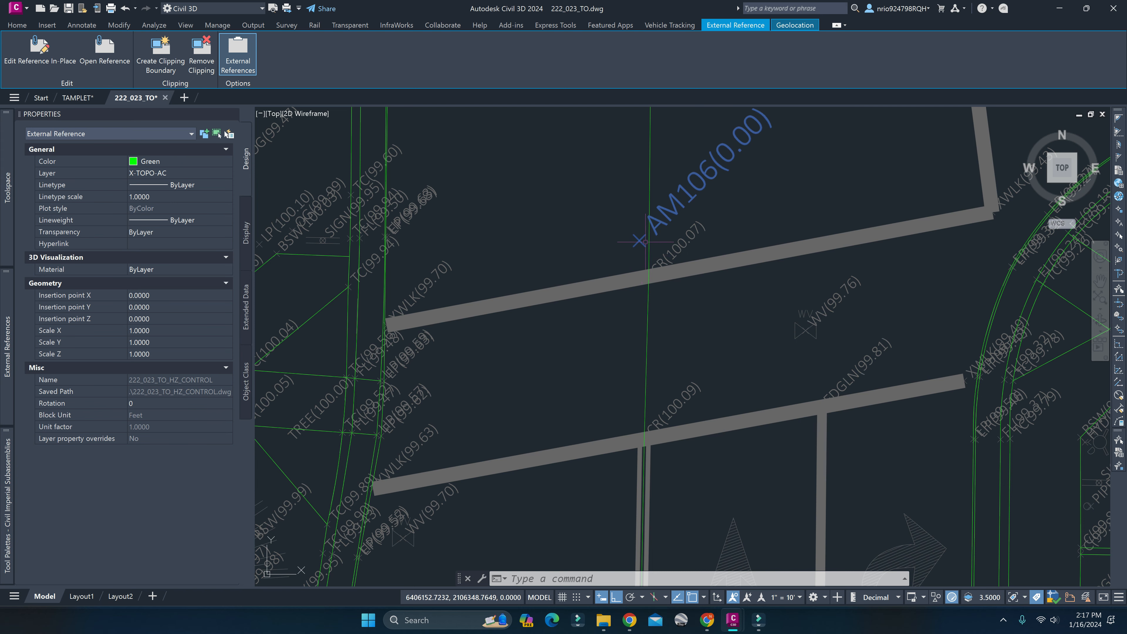
{"action": "scroll", "coordinate": [646, 228], "scroll_direction": "down", "scroll_amount": 8}
{"action": "middle_click_drag", "start_coordinate": [646, 543], "coordinate": [606, 496]}
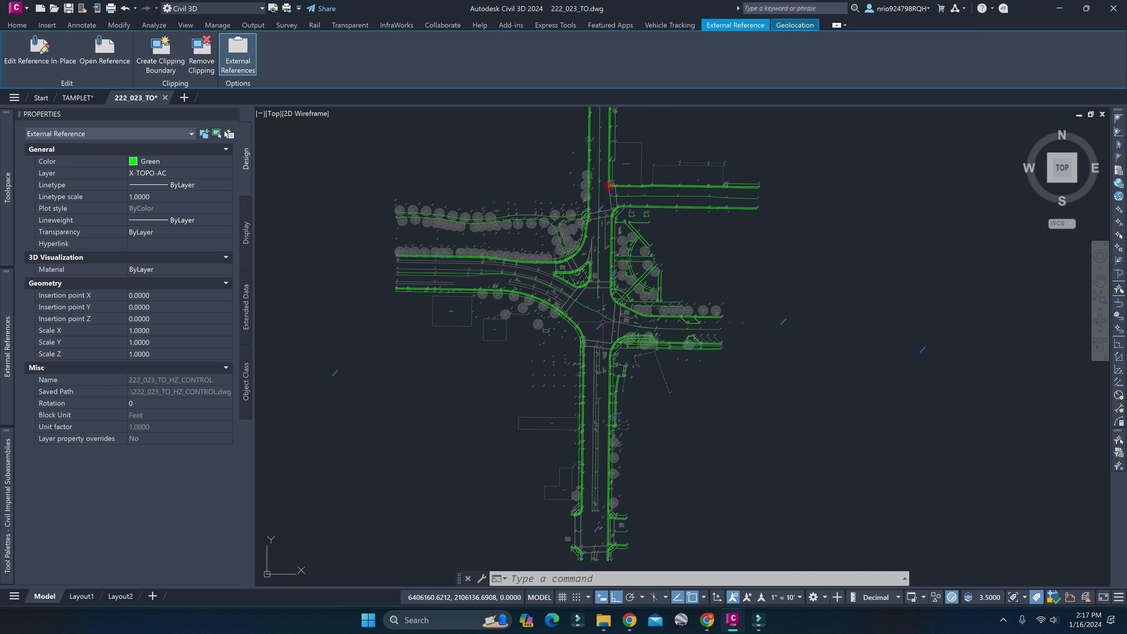
Examine the CR, CHVRN, SSMH and WV survey points among the crosswalks and pavement markings inside the intersection.
{"action": "scroll", "coordinate": [603, 296], "scroll_direction": "up", "scroll_amount": 6}
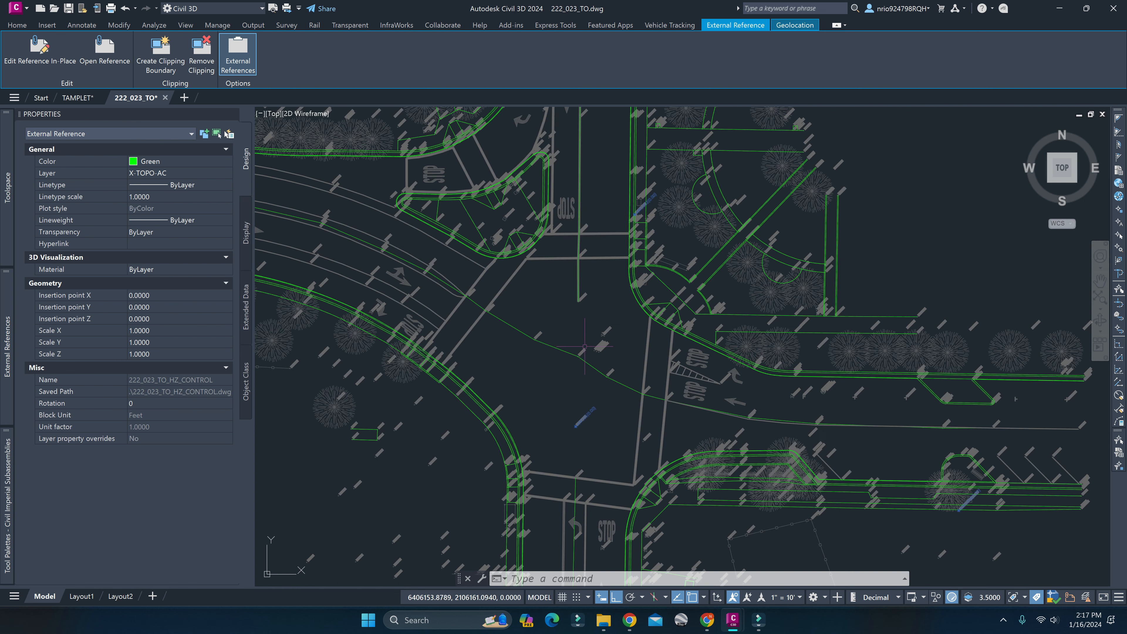
{"action": "scroll", "coordinate": [650, 403], "scroll_direction": "up", "scroll_amount": 8}
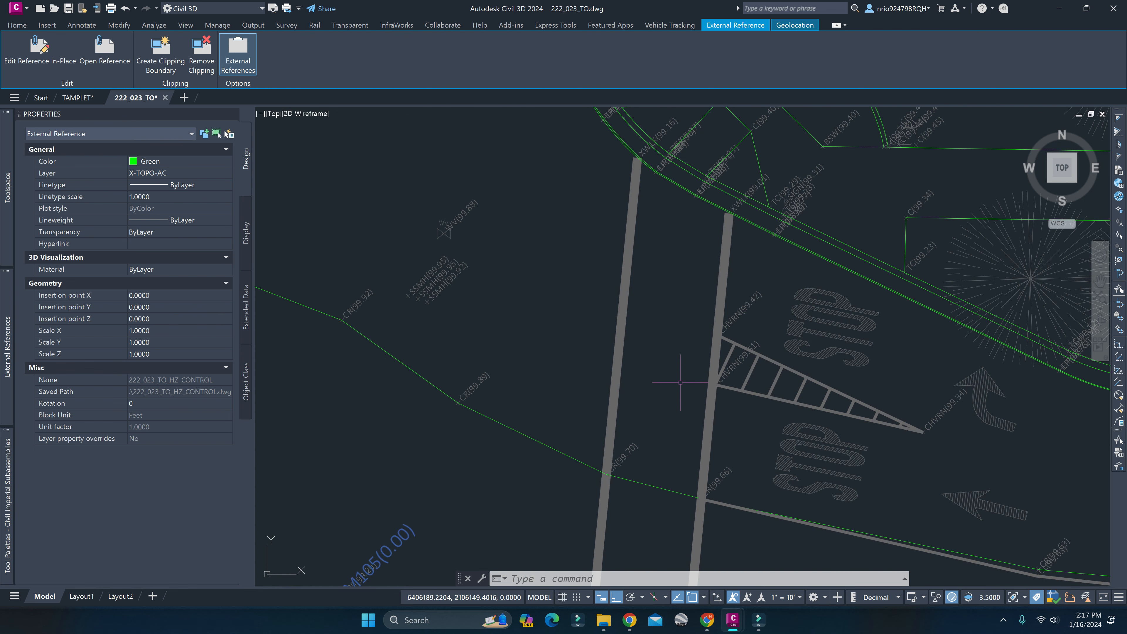
{"action": "middle_click_drag", "start_coordinate": [561, 330], "coordinate": [553, 345]}
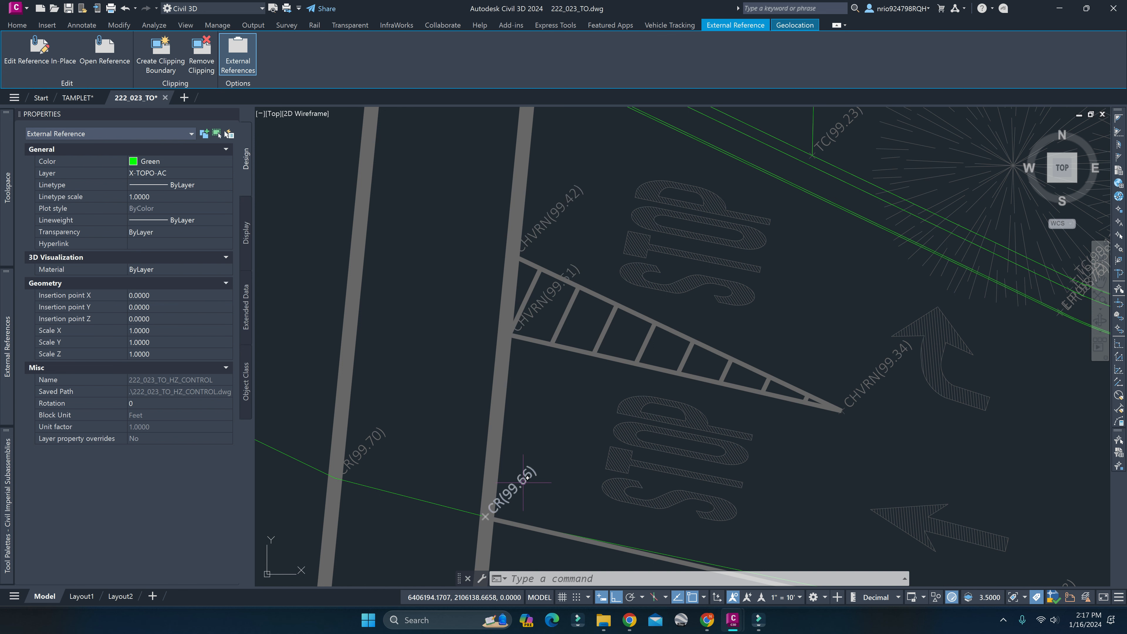
{"action": "scroll", "coordinate": [882, 362], "scroll_direction": "down", "scroll_amount": 4}
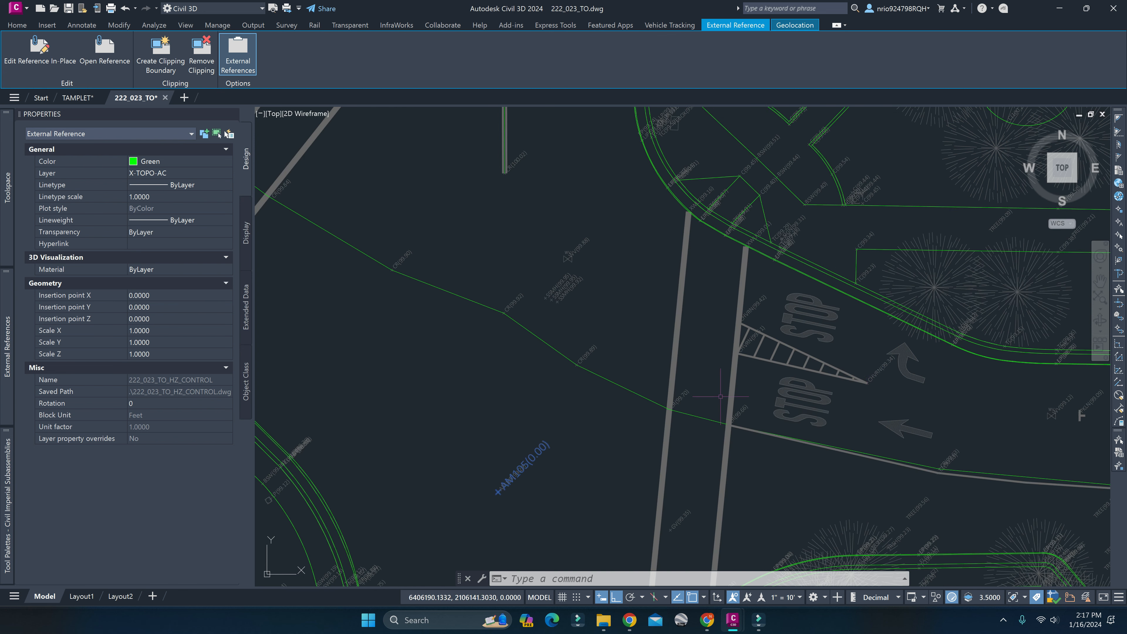
{"action": "middle_click_drag", "start_coordinate": [643, 408], "coordinate": [847, 522]}
{"action": "scroll", "coordinate": [754, 435], "scroll_direction": "up", "scroll_amount": 6}
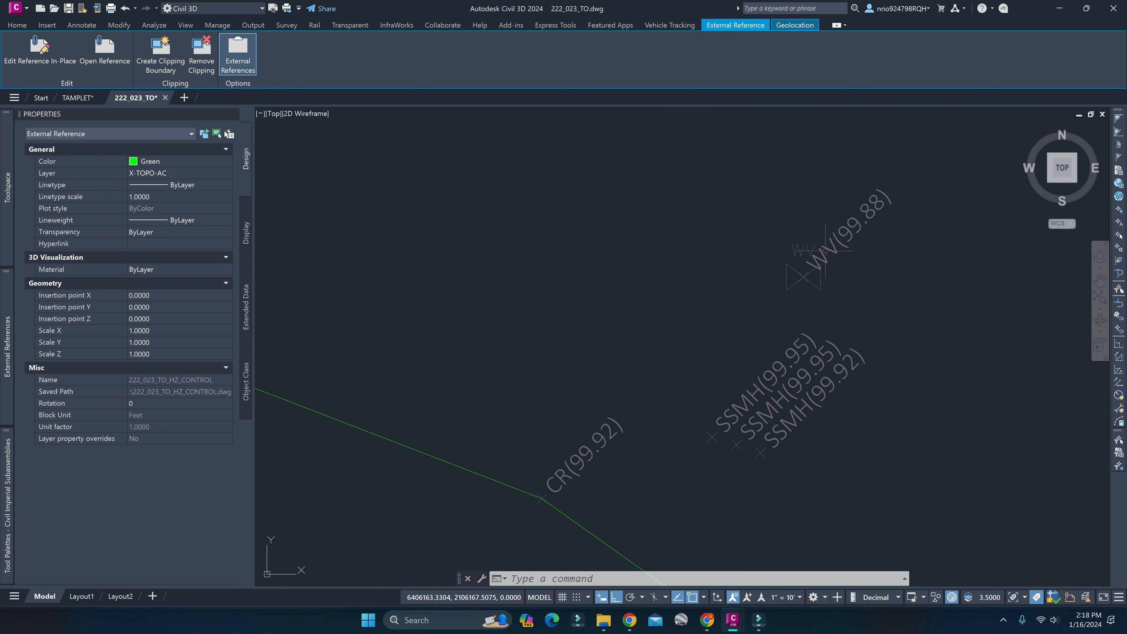
{"action": "scroll", "coordinate": [577, 461], "scroll_direction": "down", "scroll_amount": 5}
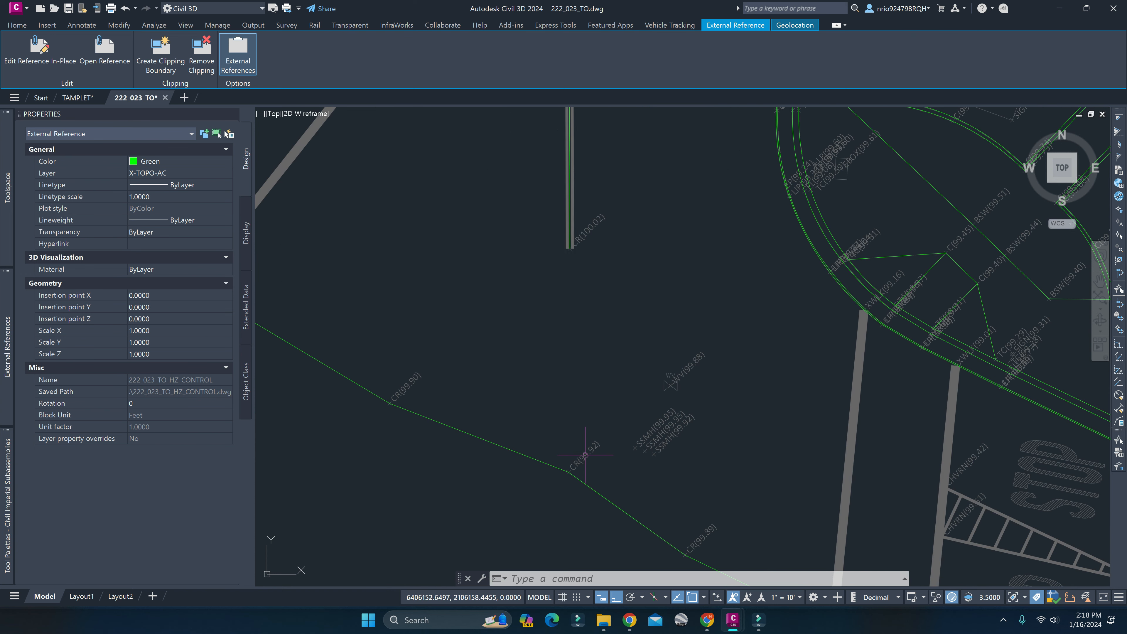
{"action": "middle_click_drag", "start_coordinate": [590, 466], "coordinate": [629, 461]}
{"action": "scroll", "coordinate": [609, 428], "scroll_direction": "up", "scroll_amount": 5}
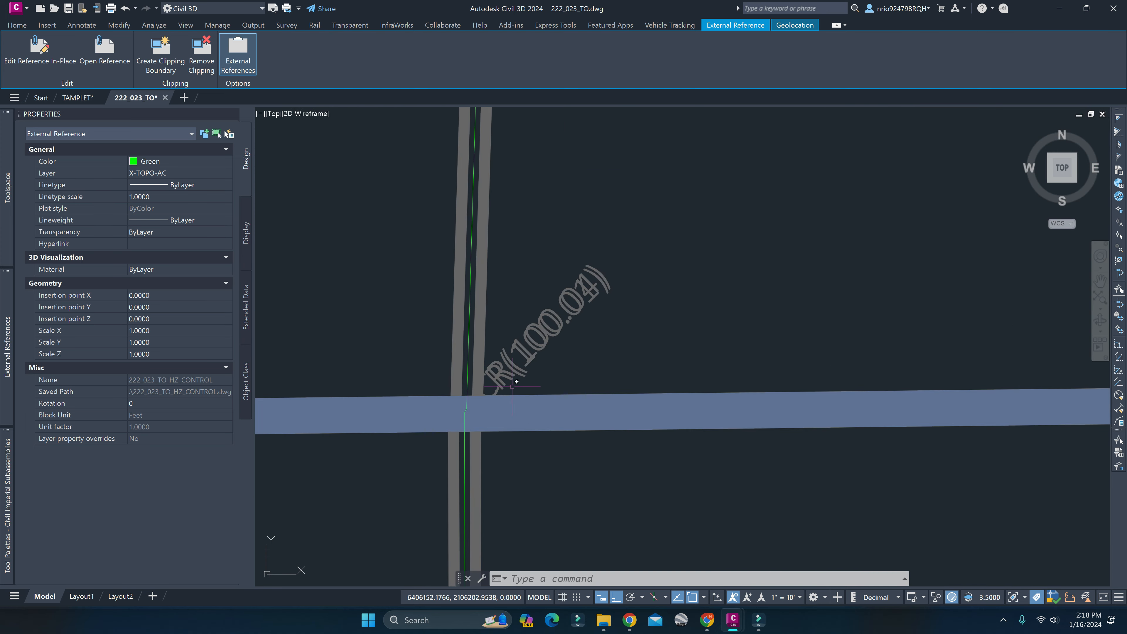
{"action": "scroll", "coordinate": [531, 337], "scroll_direction": "down", "scroll_amount": 6}
Examine the TC, BSW, EBOX and SIGN survey points along the curb and sidewalk at the intersection's northeast corner.
{"action": "middle_click_drag", "start_coordinate": [692, 226], "coordinate": [541, 254]}
{"action": "scroll", "coordinate": [561, 409], "scroll_direction": "up", "scroll_amount": 5}
{"action": "middle_click_drag", "start_coordinate": [660, 443], "coordinate": [708, 328]}
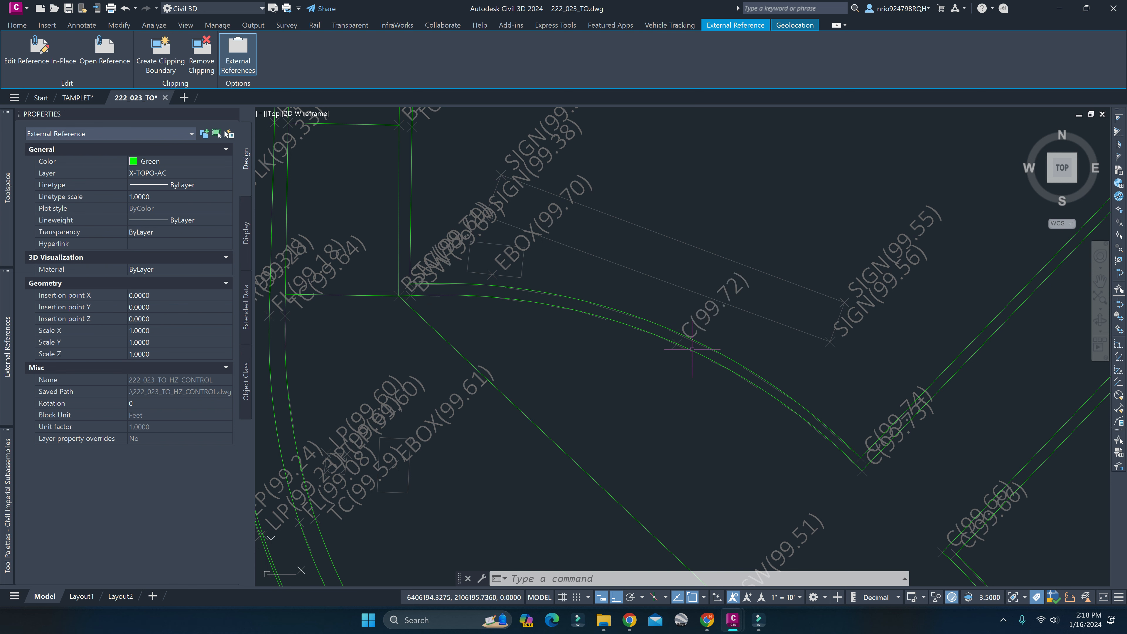
{"action": "mouse_move", "coordinate": [531, 358]}
{"action": "middle_mouse_down"}
{"action": "mouse_move", "coordinate": [714, 337]}
{"action": "mouse_move", "coordinate": [707, 328]}
{"action": "middle_mouse_up"}
{"action": "scroll", "coordinate": [594, 239], "scroll_direction": "up", "scroll_amount": 4}
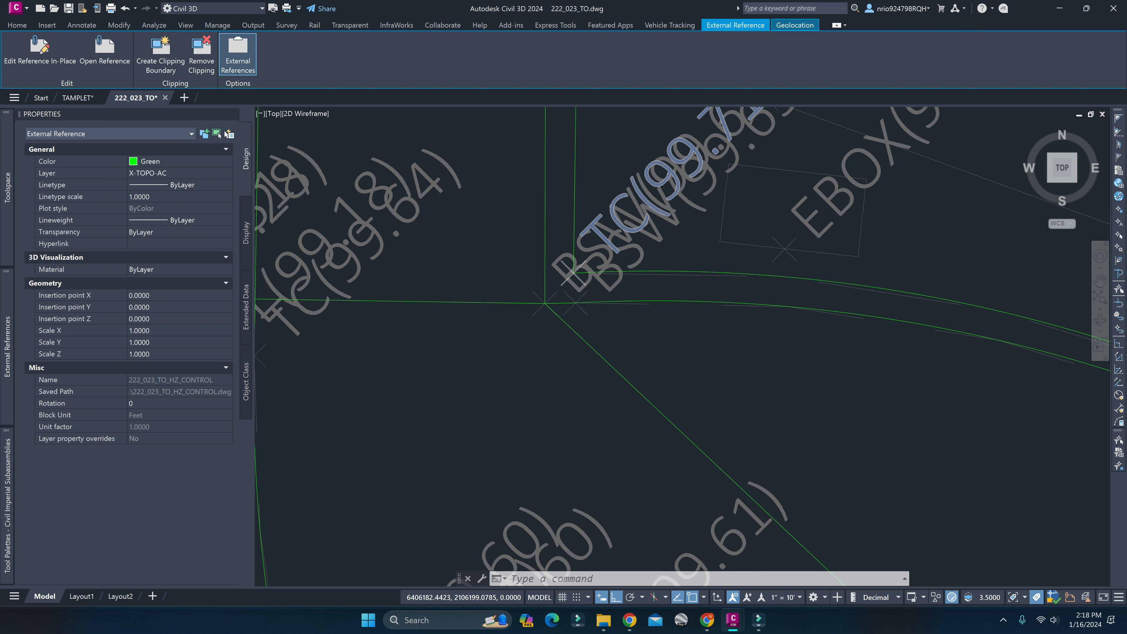
{"action": "scroll", "coordinate": [594, 288], "scroll_direction": "down", "scroll_amount": 4}
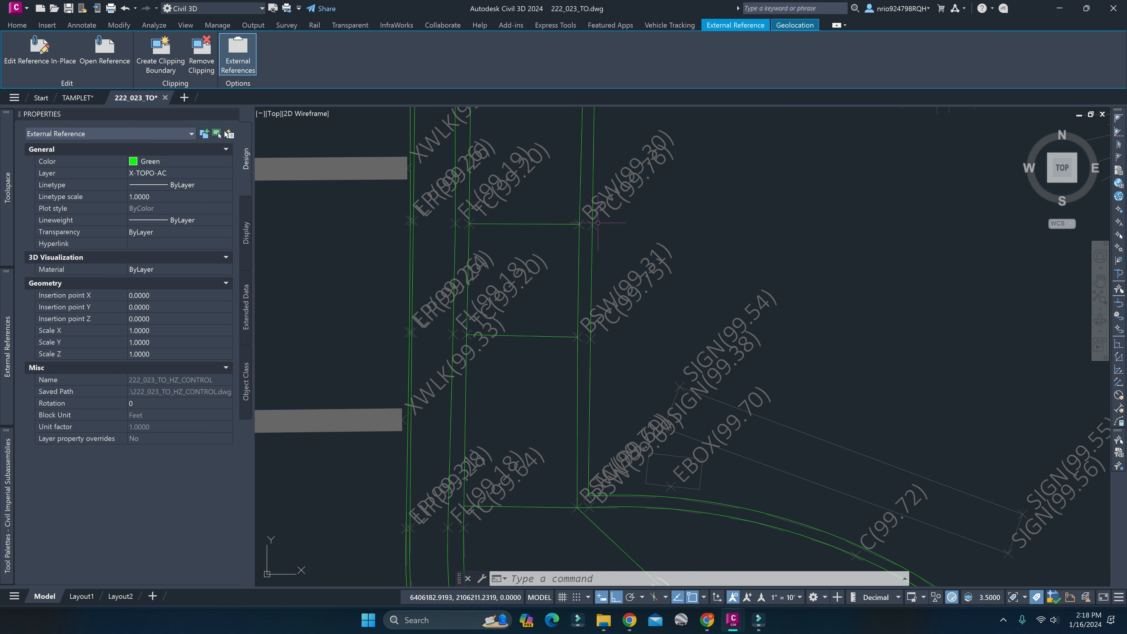
{"action": "scroll", "coordinate": [591, 239], "scroll_direction": "down", "scroll_amount": 4}
{"action": "scroll", "coordinate": [605, 288], "scroll_direction": "up", "scroll_amount": 6}
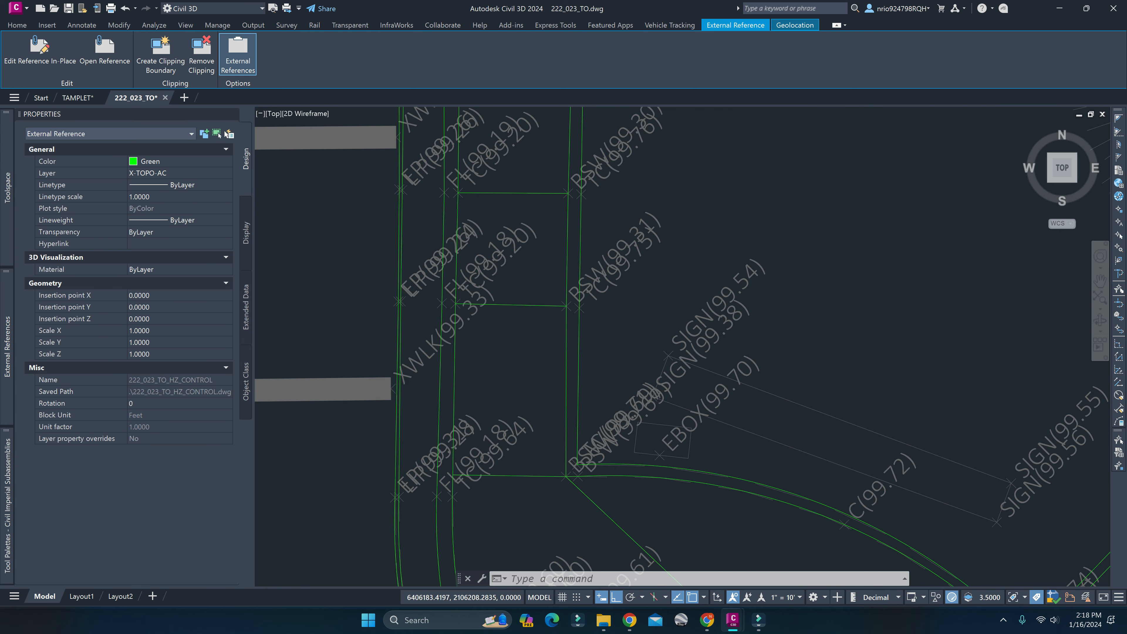
{"action": "scroll", "coordinate": [656, 309], "scroll_direction": "down", "scroll_amount": 6}
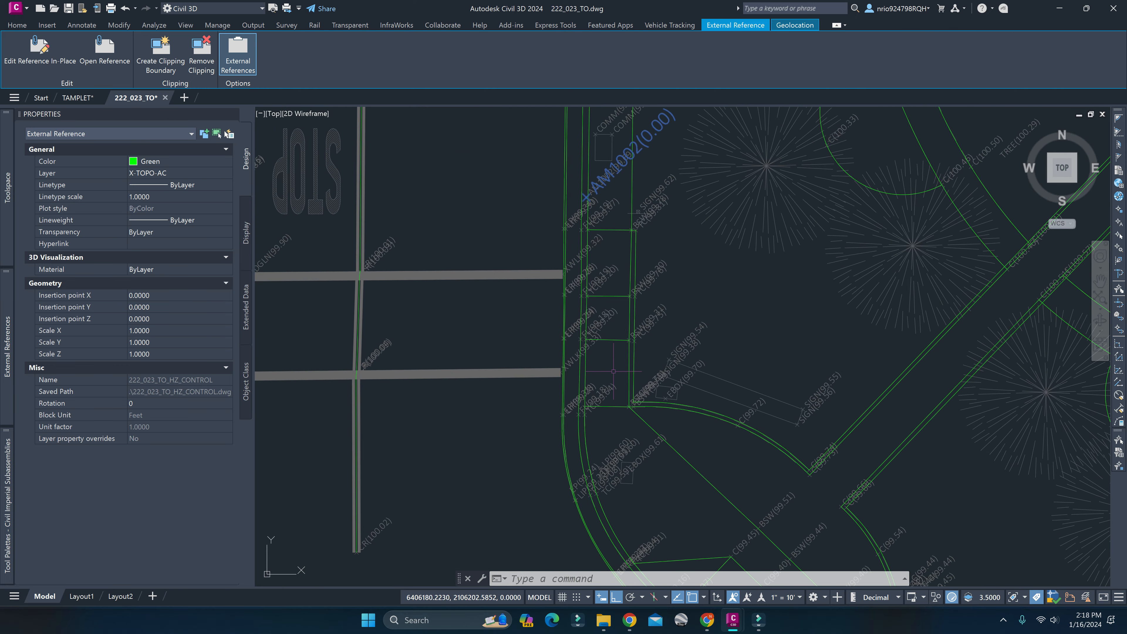
Compare the referenced AM1002 control point with the survey point overlapping it beside the COMM box.
{"action": "mouse_move", "coordinate": [666, 434]}
{"action": "middle_mouse_down"}
{"action": "mouse_move", "coordinate": [548, 190]}
{"action": "mouse_move", "coordinate": [621, 375]}
{"action": "middle_mouse_up"}
{"action": "scroll", "coordinate": [659, 430], "scroll_direction": "down", "scroll_amount": 2}
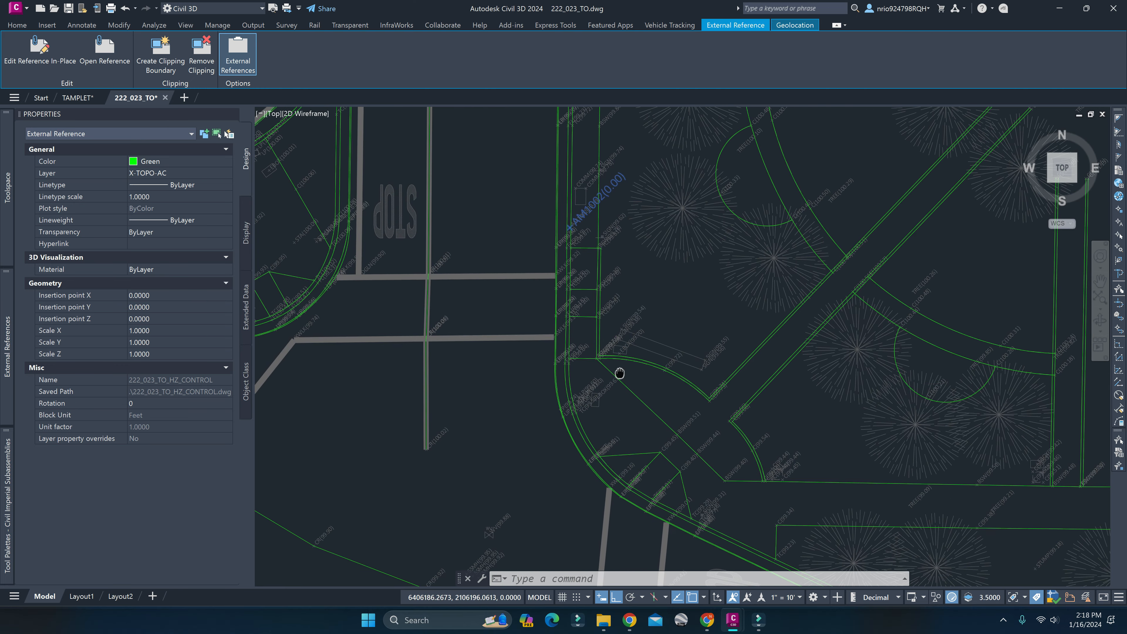
{"action": "middle_click_drag", "start_coordinate": [580, 205], "coordinate": [623, 402]}
{"action": "scroll", "coordinate": [628, 403], "scroll_direction": "up", "scroll_amount": 5}
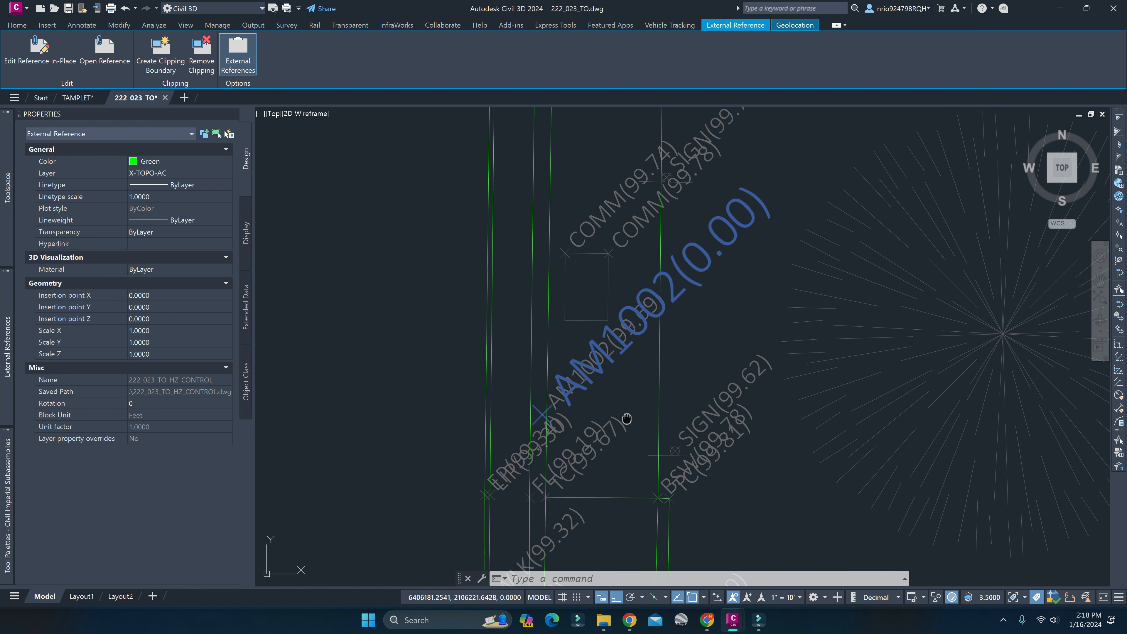
{"action": "middle_click_drag", "start_coordinate": [553, 209], "coordinate": [600, 354]}
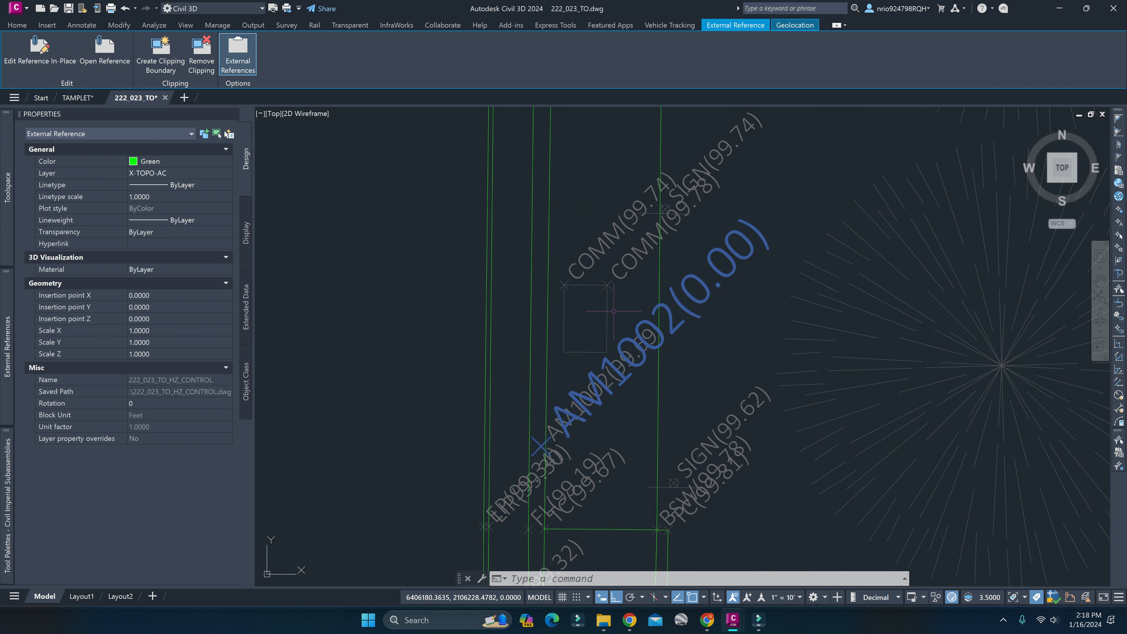
{"action": "scroll", "coordinate": [621, 273], "scroll_direction": "down", "scroll_amount": 3}
{"action": "middle_click_drag", "start_coordinate": [622, 273], "coordinate": [651, 338]}
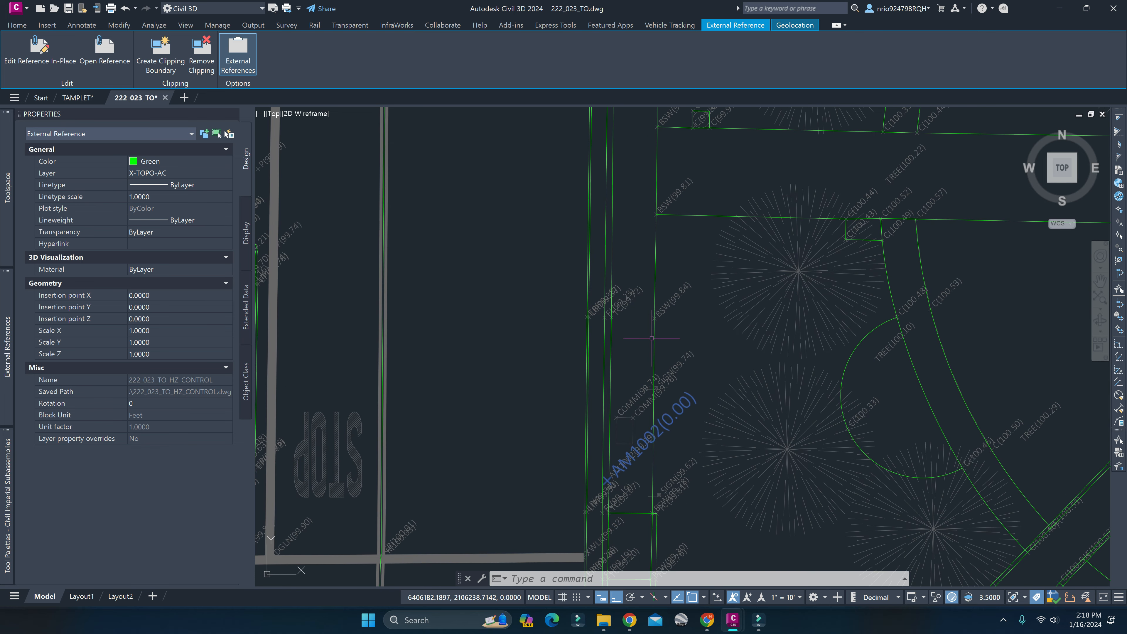
Examine the EP, LIP, FL and TC survey points along the east and west curbs of the northern road.
{"action": "scroll", "coordinate": [633, 325], "scroll_direction": "up", "scroll_amount": 3}
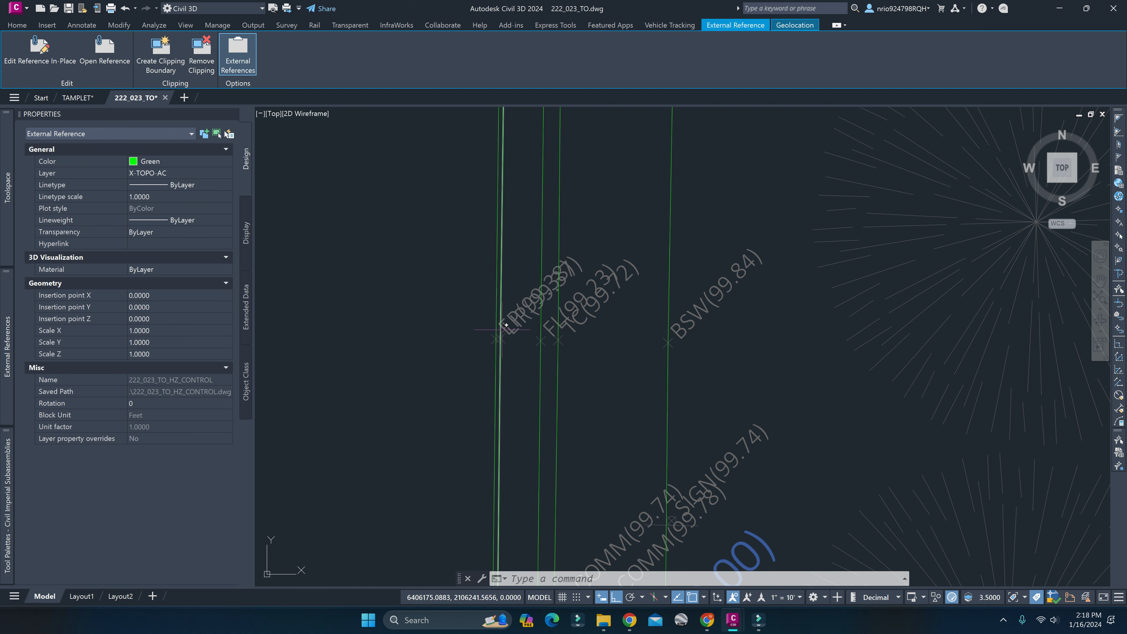
{"action": "scroll", "coordinate": [525, 323], "scroll_direction": "down", "scroll_amount": 3}
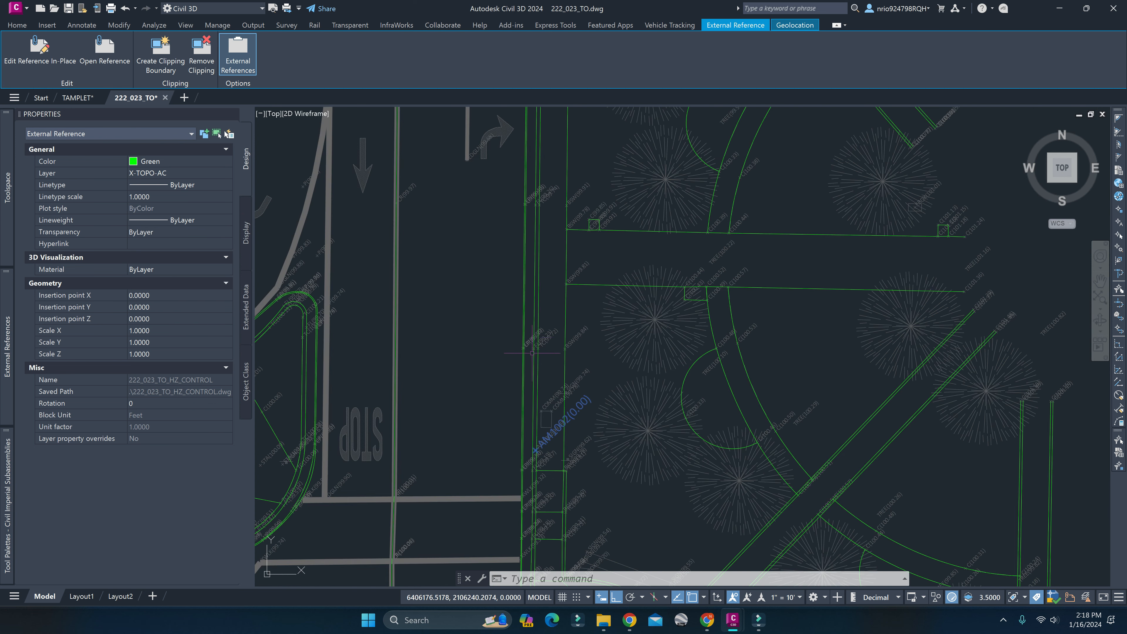
{"action": "scroll", "coordinate": [543, 420], "scroll_direction": "up", "scroll_amount": 5}
{"action": "scroll", "coordinate": [536, 406], "scroll_direction": "up", "scroll_amount": 2}
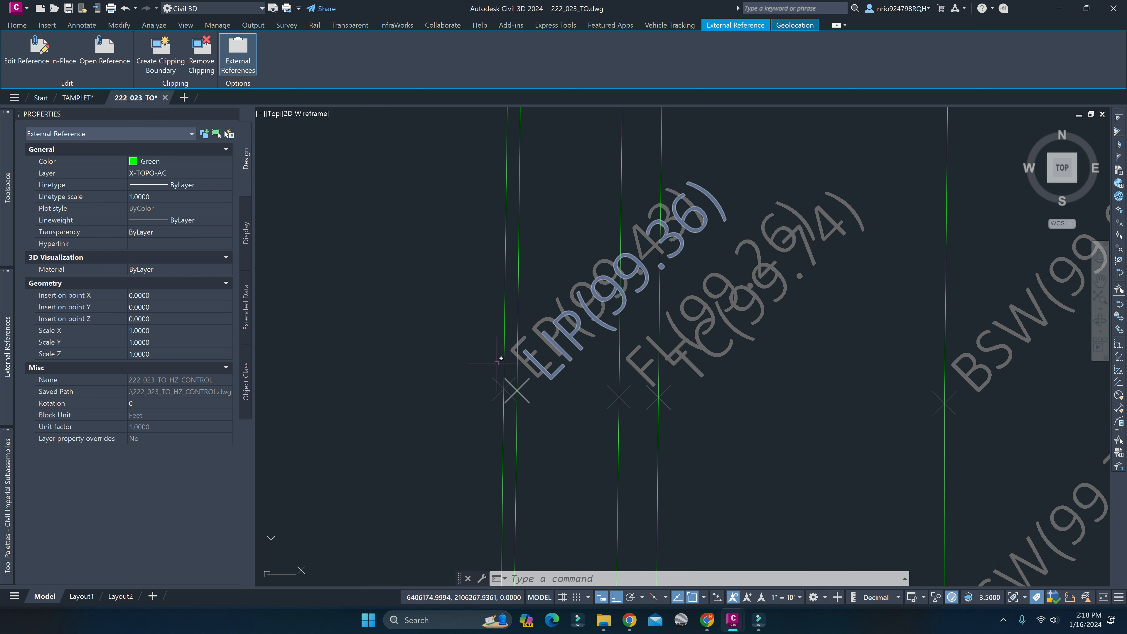
{"action": "scroll", "coordinate": [497, 363], "scroll_direction": "down", "scroll_amount": 8}
{"action": "middle_click_drag", "start_coordinate": [519, 402], "coordinate": [574, 415]}
{"action": "scroll", "coordinate": [507, 393], "scroll_direction": "up", "scroll_amount": 10}
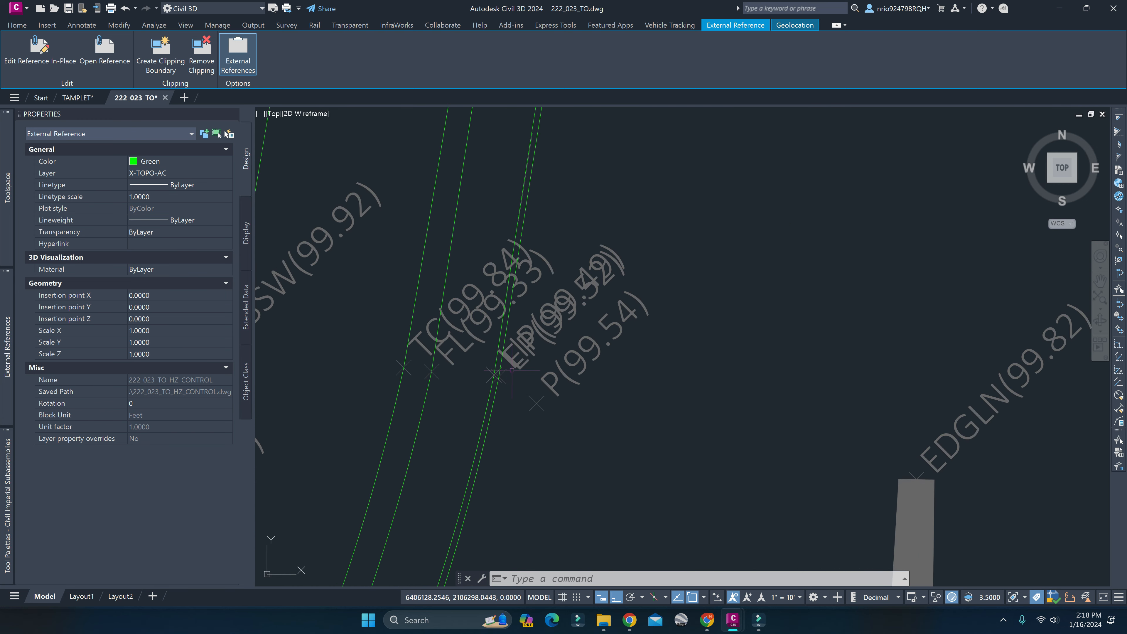
{"action": "scroll", "coordinate": [512, 369], "scroll_direction": "down", "scroll_amount": 5}
{"action": "scroll", "coordinate": [524, 404], "scroll_direction": "up", "scroll_amount": 5}
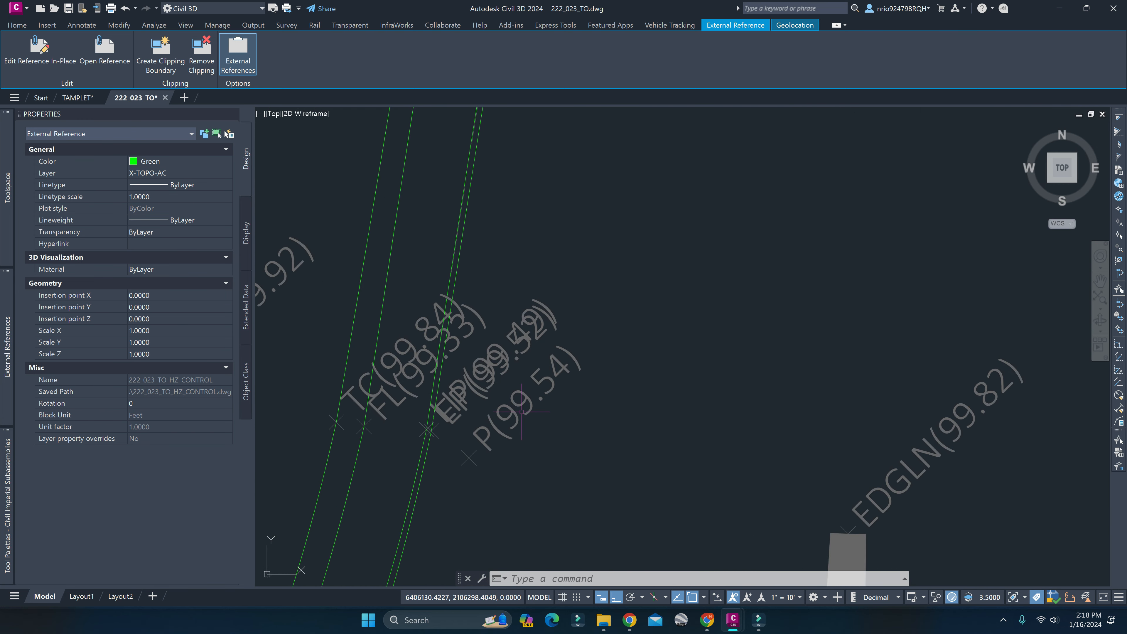
Examine the survey points and curb, sidewalk and centerline linework along the northern road up to the control point beside the Parlier Senior Center.
{"action": "scroll", "coordinate": [522, 412], "scroll_direction": "down", "scroll_amount": 4}
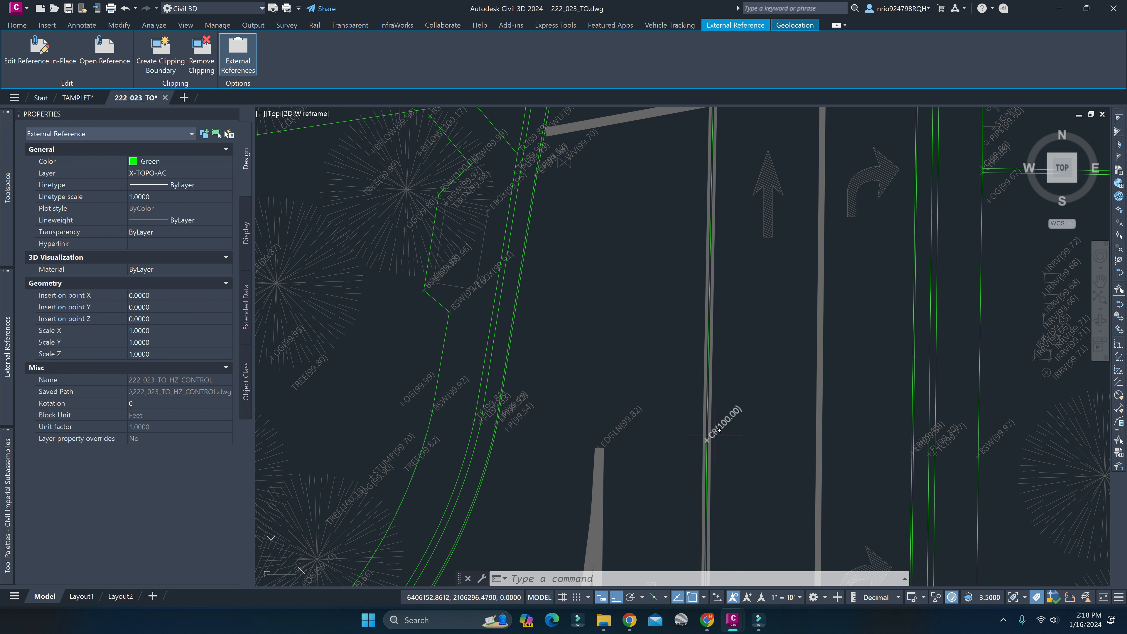
{"action": "middle_click_drag", "start_coordinate": [614, 262], "coordinate": [597, 537]}
{"action": "scroll", "coordinate": [667, 397], "scroll_direction": "down", "scroll_amount": 4}
{"action": "middle_click_drag", "start_coordinate": [730, 291], "coordinate": [672, 382]}
{"action": "scroll", "coordinate": [697, 358], "scroll_direction": "up", "scroll_amount": 4}
{"action": "scroll", "coordinate": [698, 358], "scroll_direction": "down", "scroll_amount": 2}
{"action": "middle_click_drag", "start_coordinate": [561, 248], "coordinate": [597, 384]}
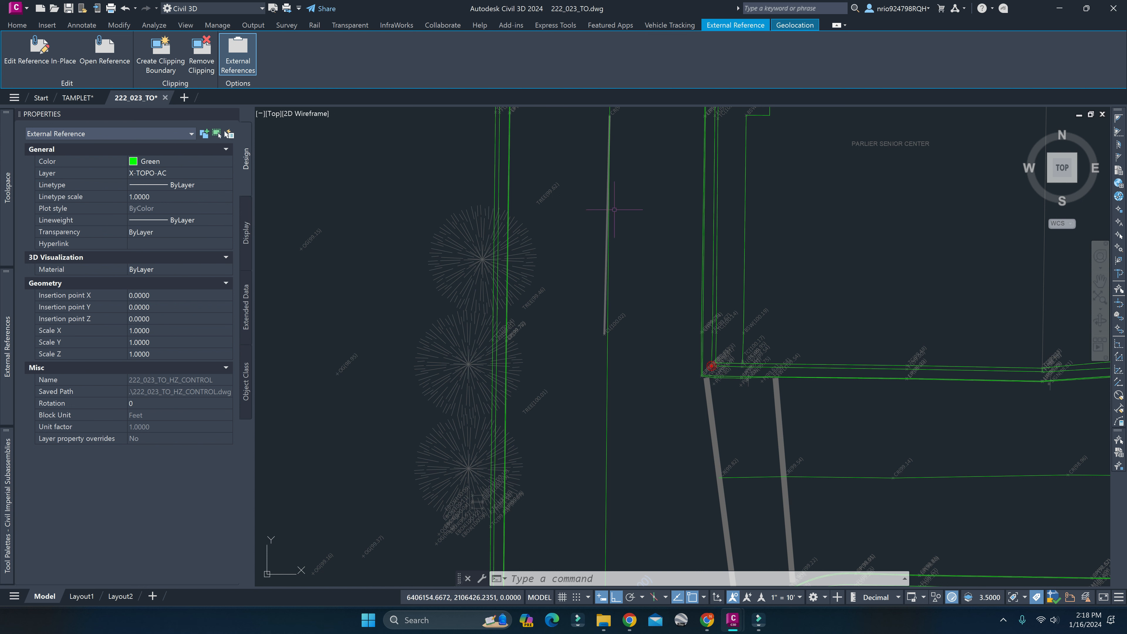
{"action": "middle_click_drag", "start_coordinate": [615, 209], "coordinate": [614, 490]}
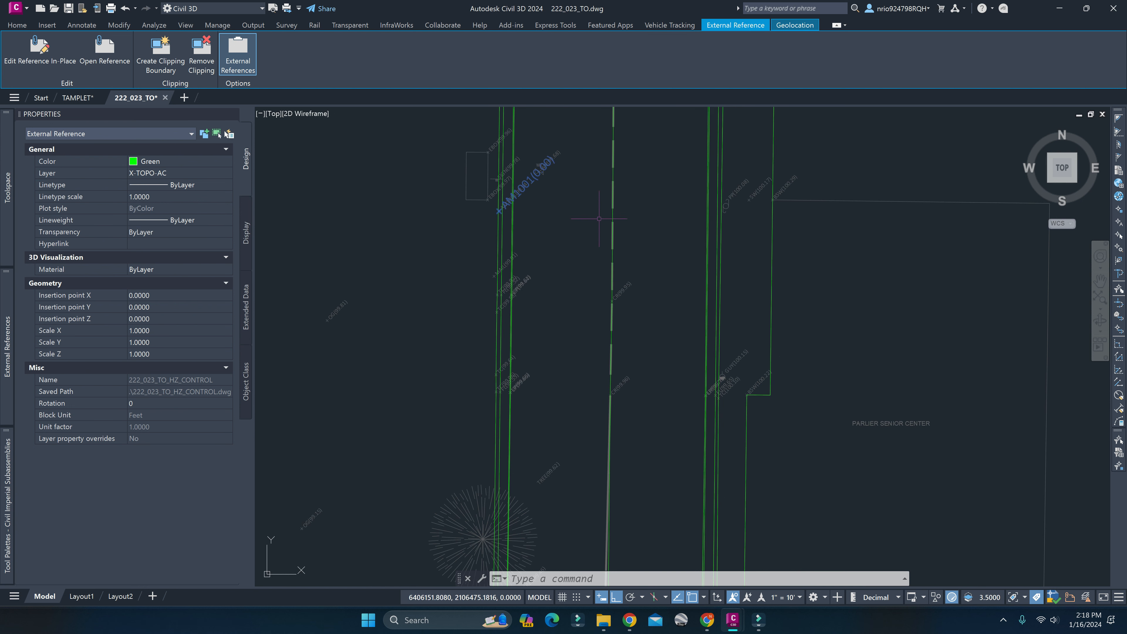
{"action": "middle_click_drag", "start_coordinate": [599, 215], "coordinate": [569, 189]}
{"action": "scroll", "coordinate": [551, 280], "scroll_direction": "down", "scroll_amount": 6}
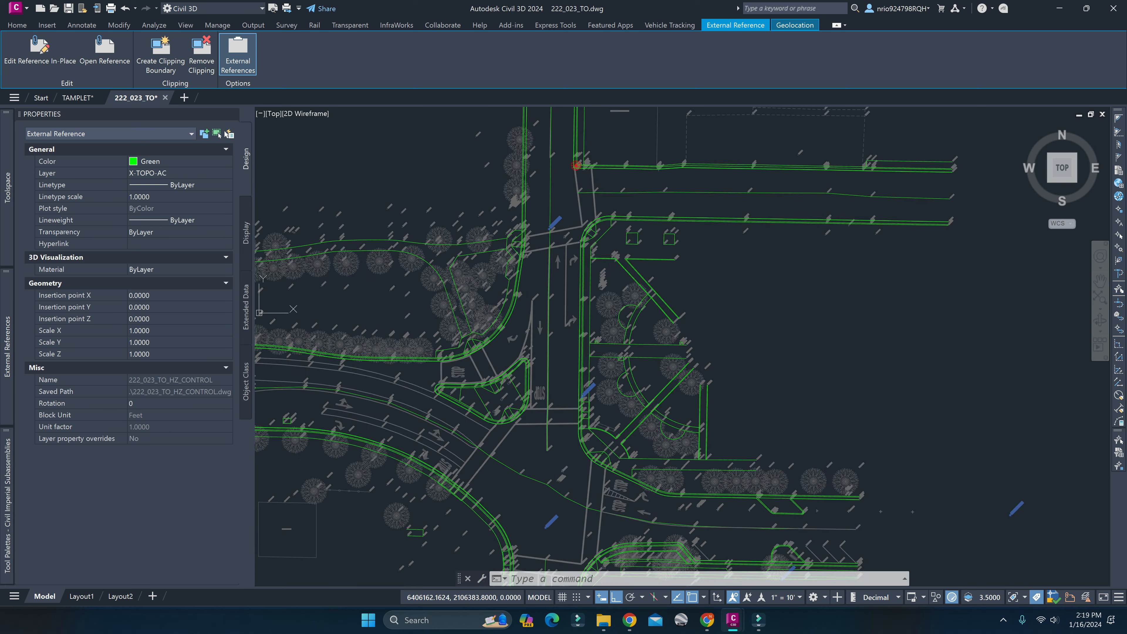
Examine the survey points, pavement markings, parking stall lines and curb islands along the road east of the intersection.
{"action": "scroll", "coordinate": [562, 359], "scroll_direction": "up", "scroll_amount": 7}
{"action": "middle_click_drag", "start_coordinate": [735, 438], "coordinate": [383, 378]}
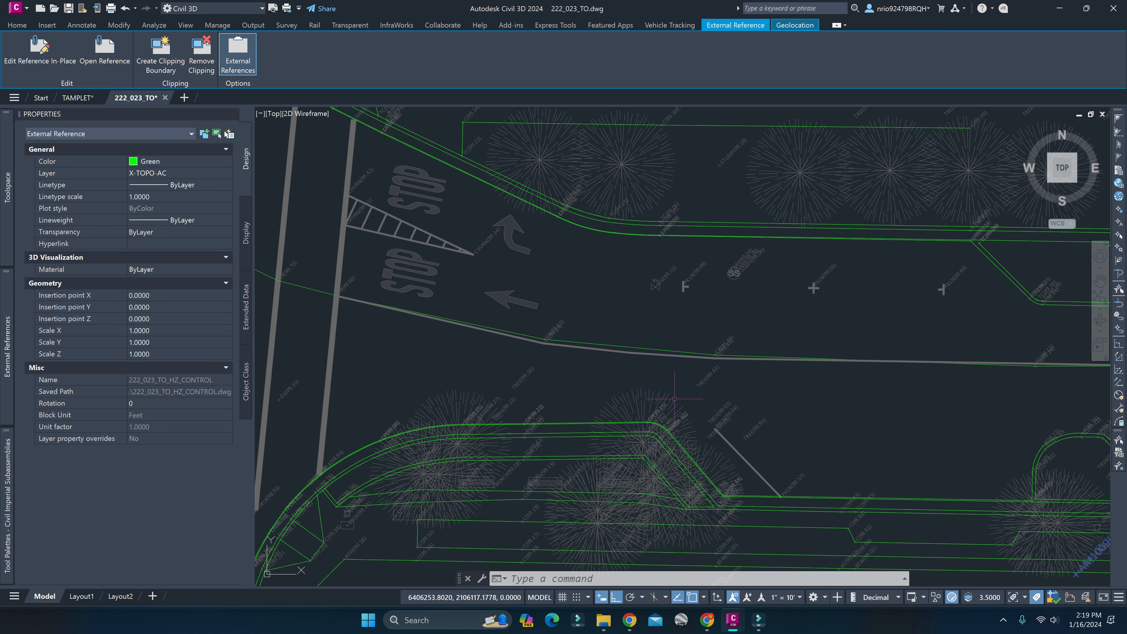
{"action": "middle_click_drag", "start_coordinate": [894, 399], "coordinate": [442, 318]}
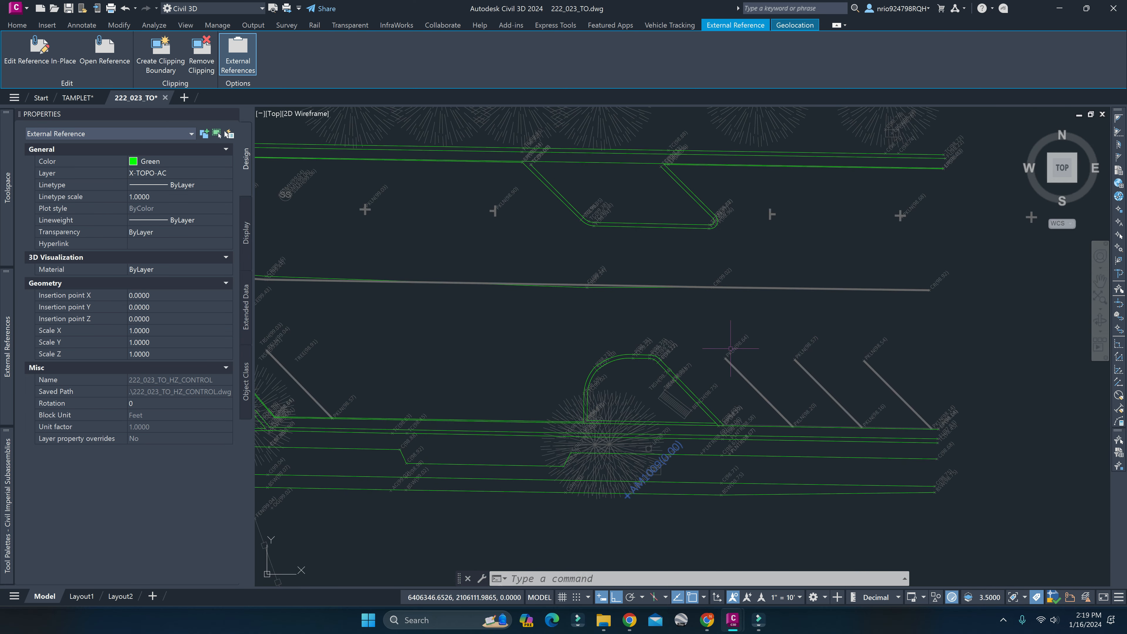
{"action": "middle_click_drag", "start_coordinate": [829, 365], "coordinate": [720, 333]}
{"action": "scroll", "coordinate": [656, 353], "scroll_direction": "down", "scroll_amount": 5}
{"action": "scroll", "coordinate": [355, 345], "scroll_direction": "up", "scroll_amount": 7}
Inspect the properties of the OG(99.64) ground point west of the curved curb.
{"action": "left_click", "coordinate": [517, 392]}
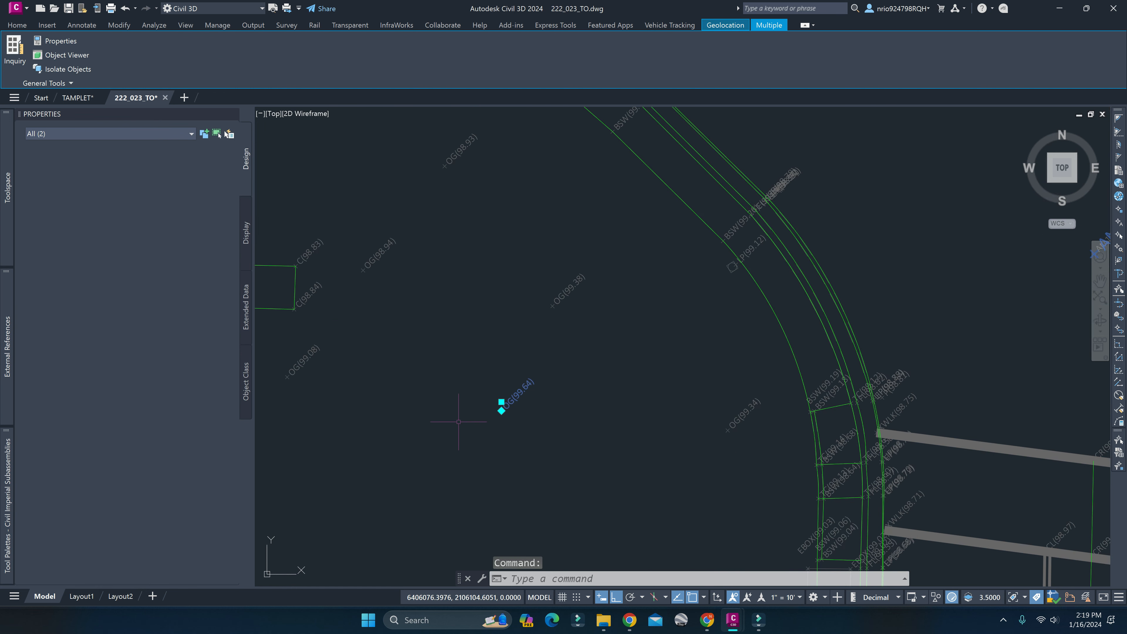
{"action": "key", "text": "Escape"}
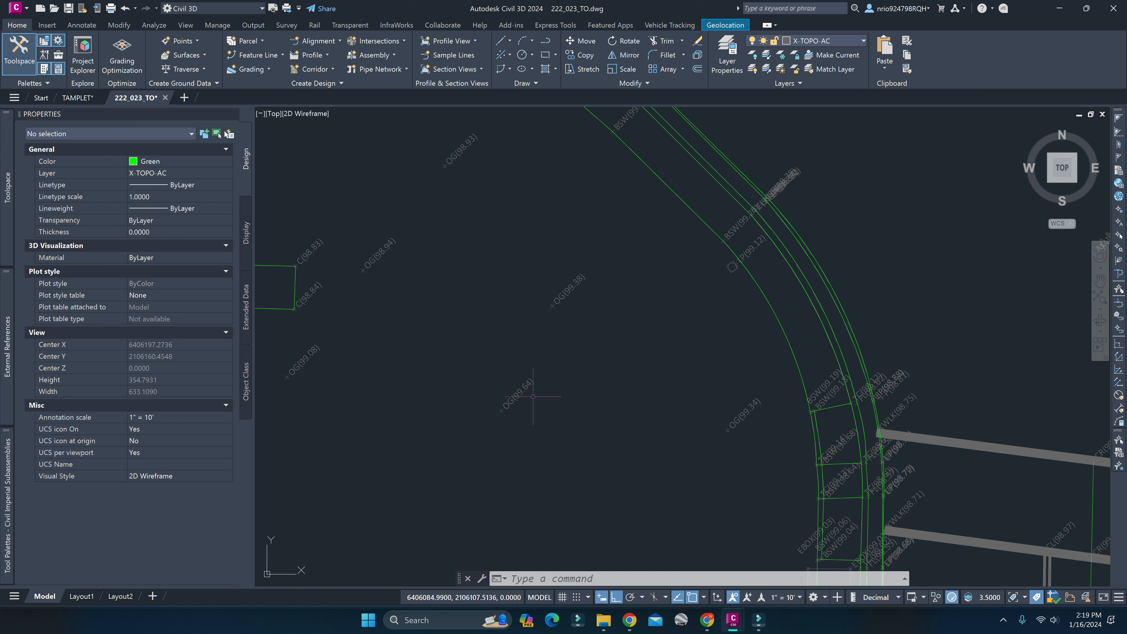
{"action": "mouse_move", "coordinate": [533, 396]}
{"action": "left_click", "coordinate": [507, 400]}
{"action": "key", "text": "Escape"}
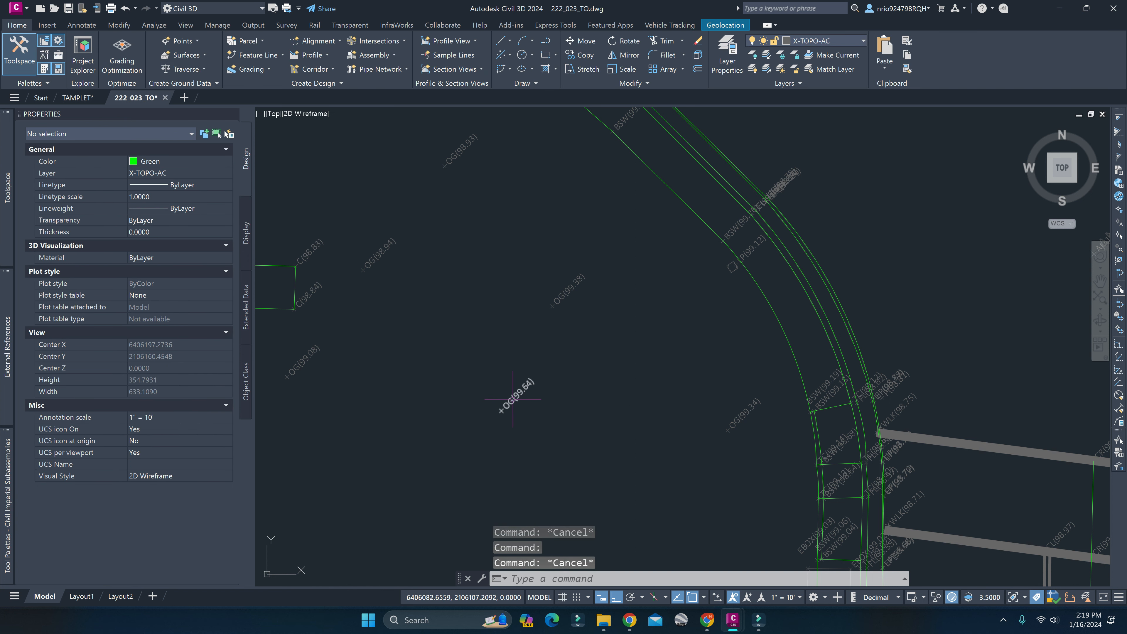
{"action": "left_click", "coordinate": [510, 400]}
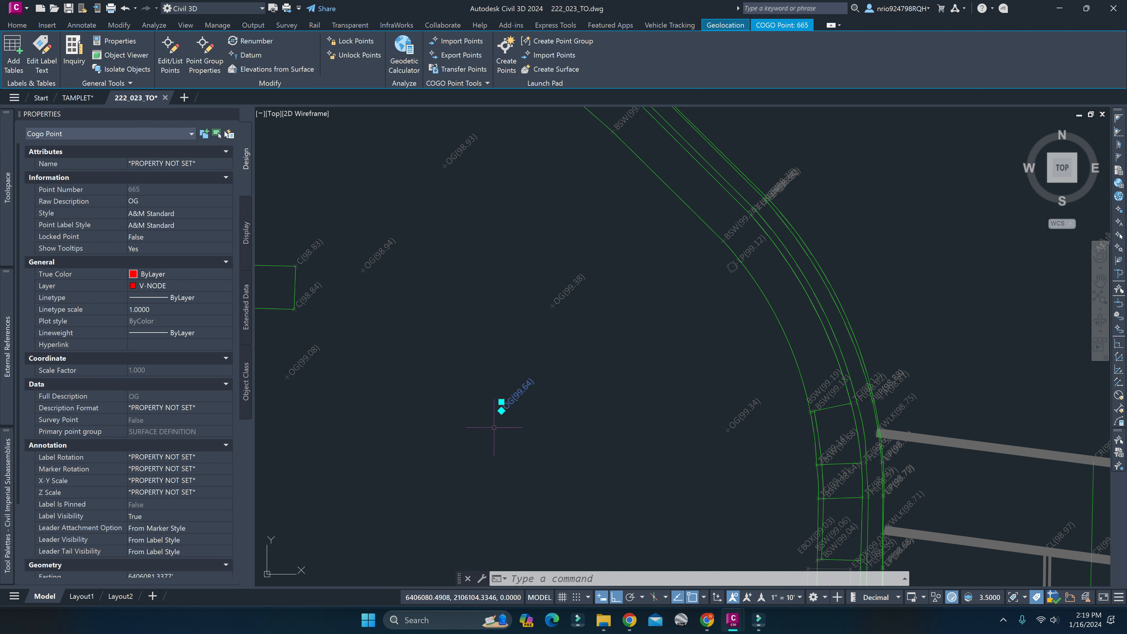
{"action": "scroll", "coordinate": [494, 427], "scroll_direction": "up", "scroll_amount": 8}
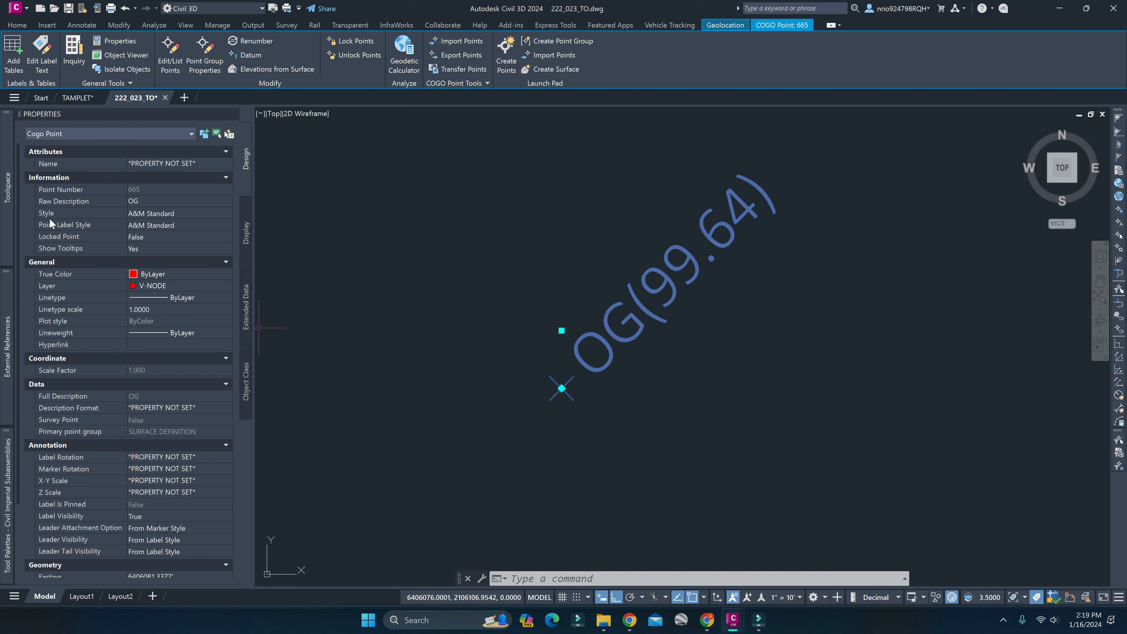
Set the OG(99.64) point's style to CONTROL.
{"action": "left_click", "coordinate": [174, 214]}
{"action": "left_click", "coordinate": [173, 214]}
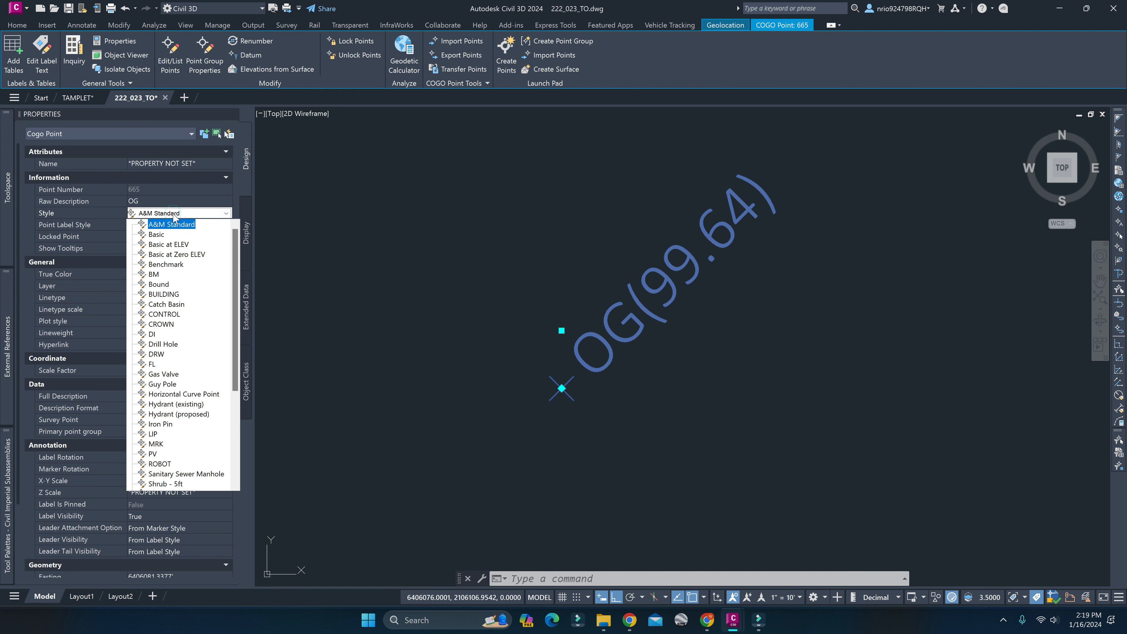
{"action": "left_click", "coordinate": [573, 337]}
{"action": "key", "text": "Escape"}
{"action": "key", "text": "Escape"}
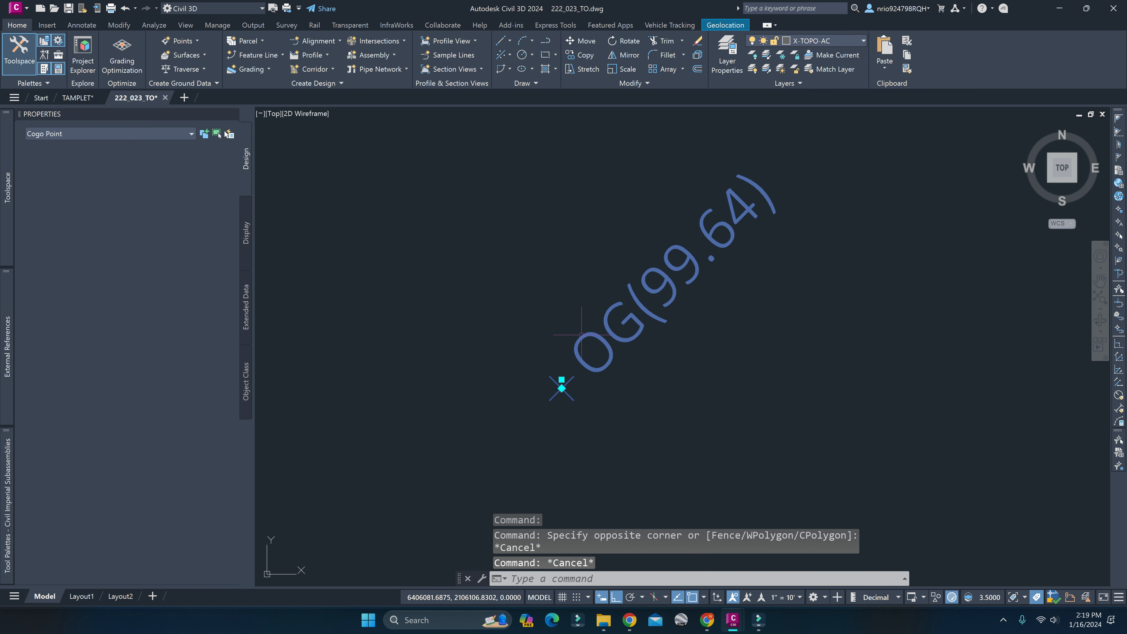
{"action": "left_click", "coordinate": [151, 213]}
{"action": "left_click", "coordinate": [151, 213]}
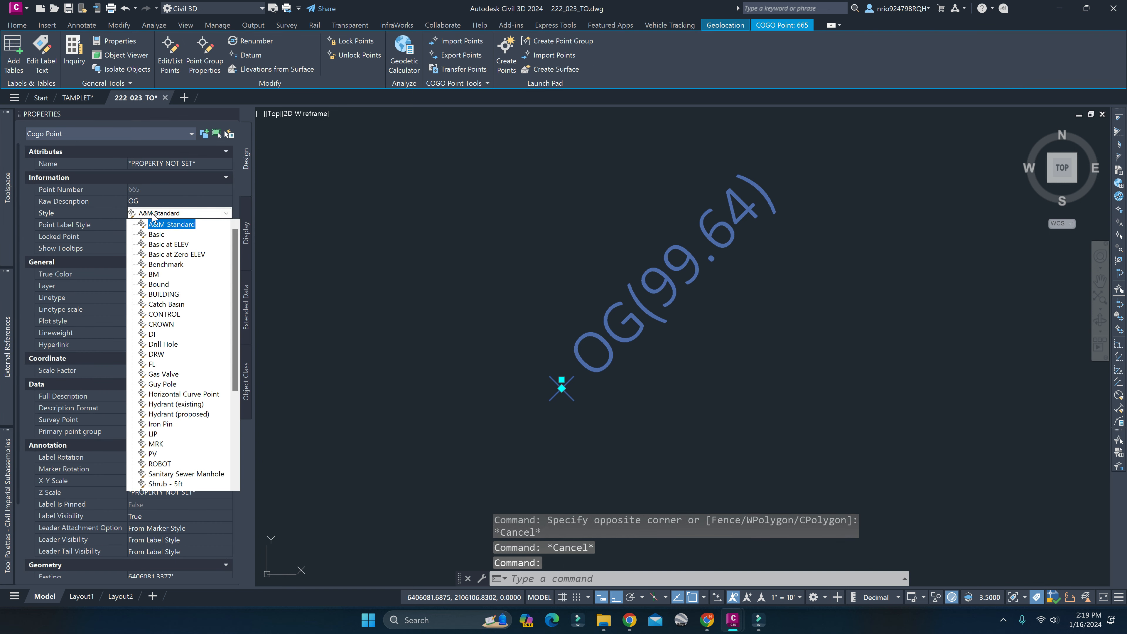
{"action": "left_click", "coordinate": [171, 314]}
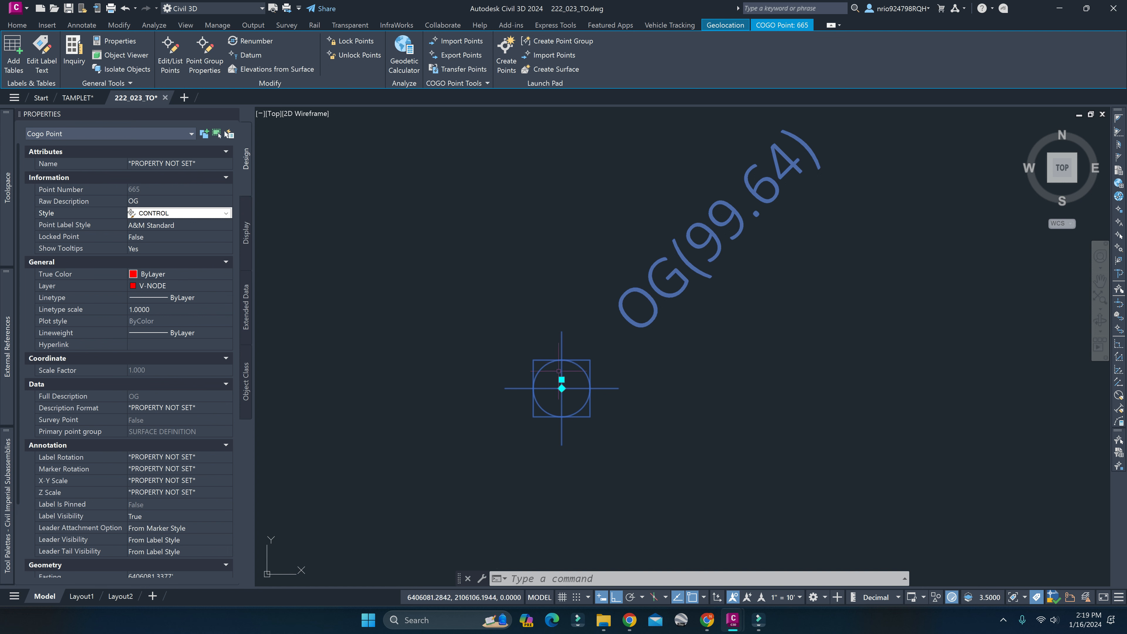
{"action": "key", "text": "Escape"}
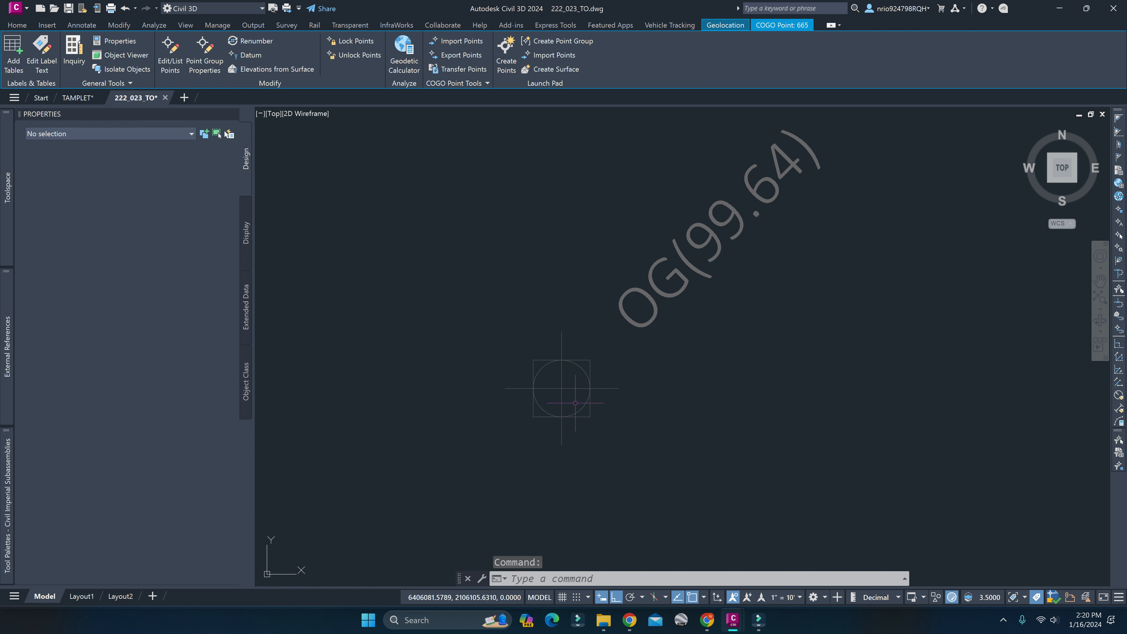
Set the OG(99.64) point's style back to A&M Standard and deselect the point.
{"action": "left_click", "coordinate": [586, 369]}
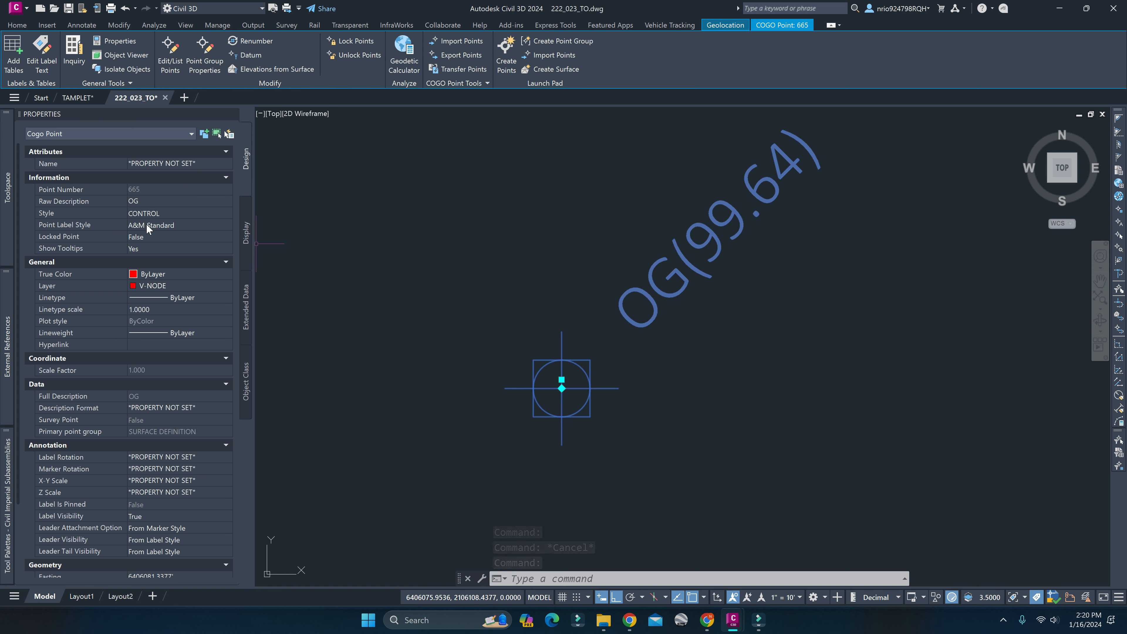
{"action": "left_click", "coordinate": [169, 215]}
{"action": "left_click", "coordinate": [170, 216]}
{"action": "left_click", "coordinate": [169, 216]}
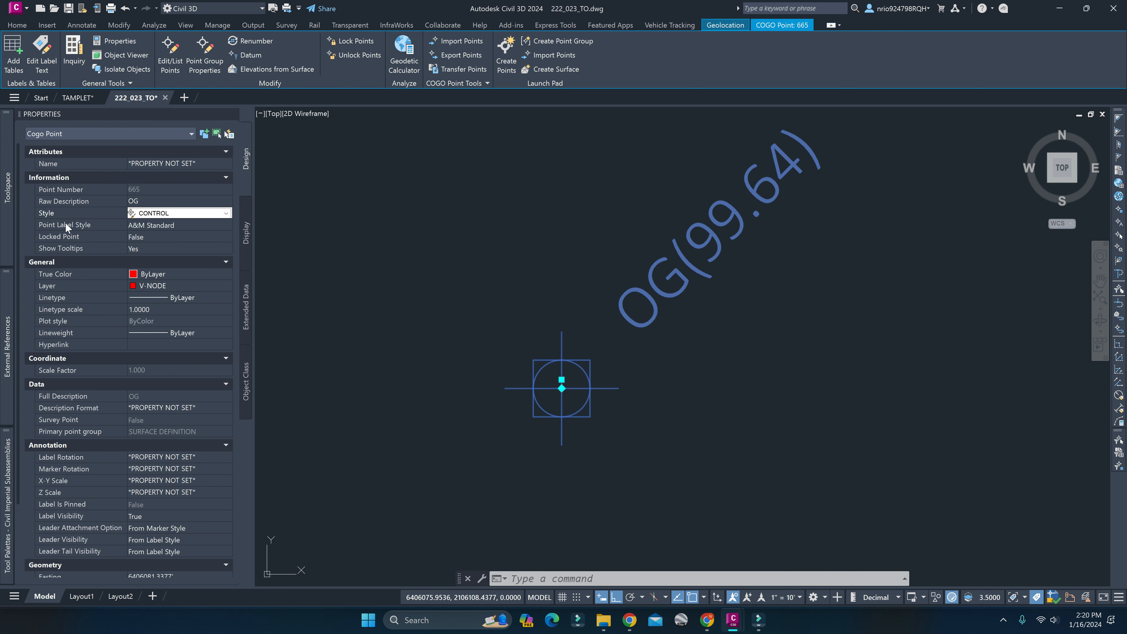
{"action": "left_click", "coordinate": [149, 213]}
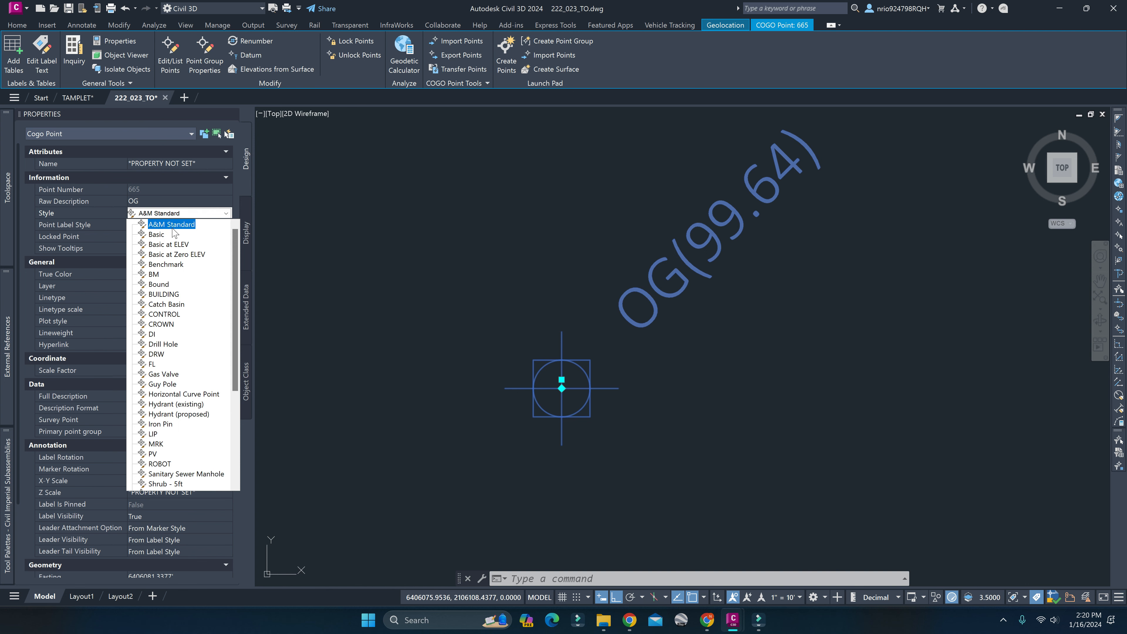
{"action": "left_click", "coordinate": [156, 224]}
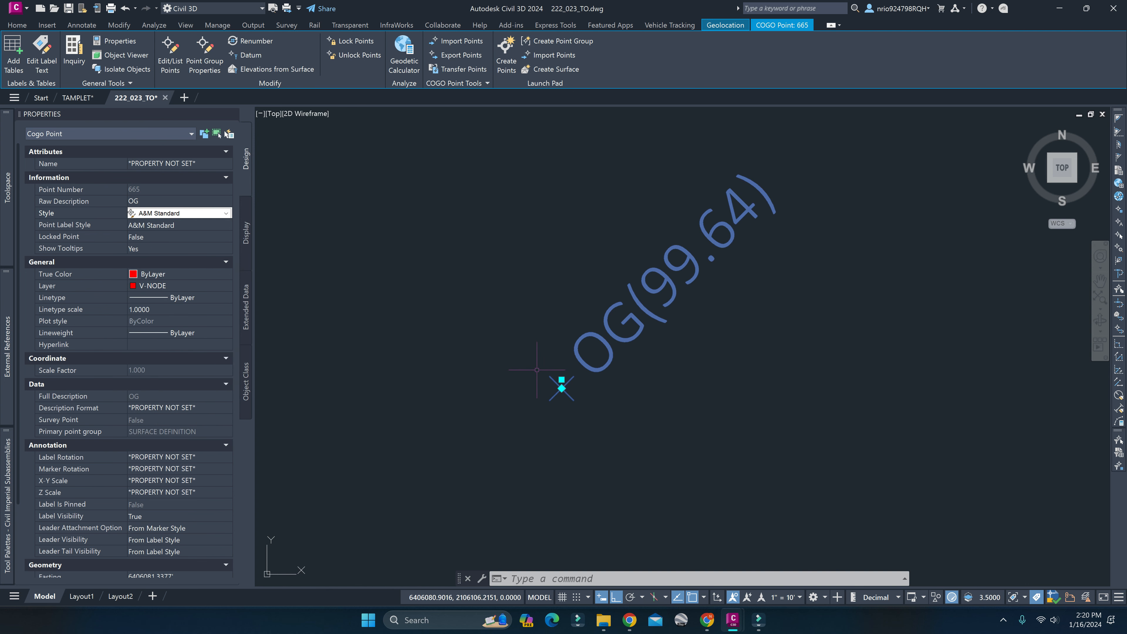
{"action": "key", "text": "Escape"}
{"action": "key", "text": "Escape"}
Select the OG(99.08) ground point just south of the small green rectangle.
{"action": "scroll", "coordinate": [536, 363], "scroll_direction": "down", "scroll_amount": 5}
{"action": "scroll", "coordinate": [536, 364], "scroll_direction": "down", "scroll_amount": 8}
{"action": "scroll", "coordinate": [586, 335], "scroll_direction": "up", "scroll_amount": 8}
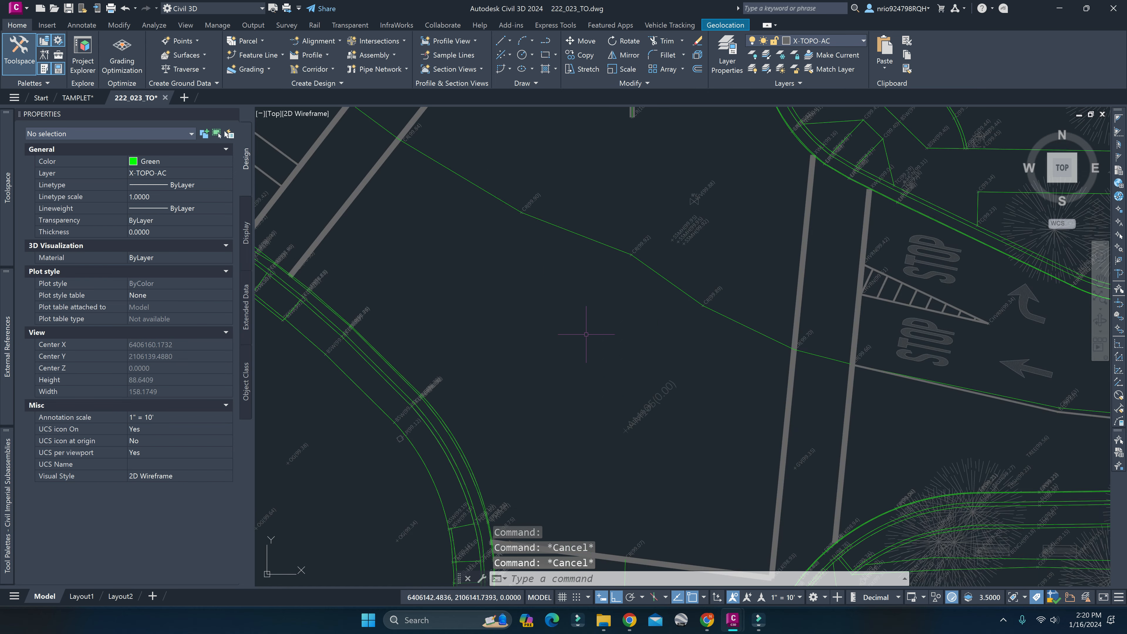
{"action": "scroll", "coordinate": [657, 350], "scroll_direction": "down", "scroll_amount": 4}
{"action": "scroll", "coordinate": [448, 421], "scroll_direction": "up", "scroll_amount": 5}
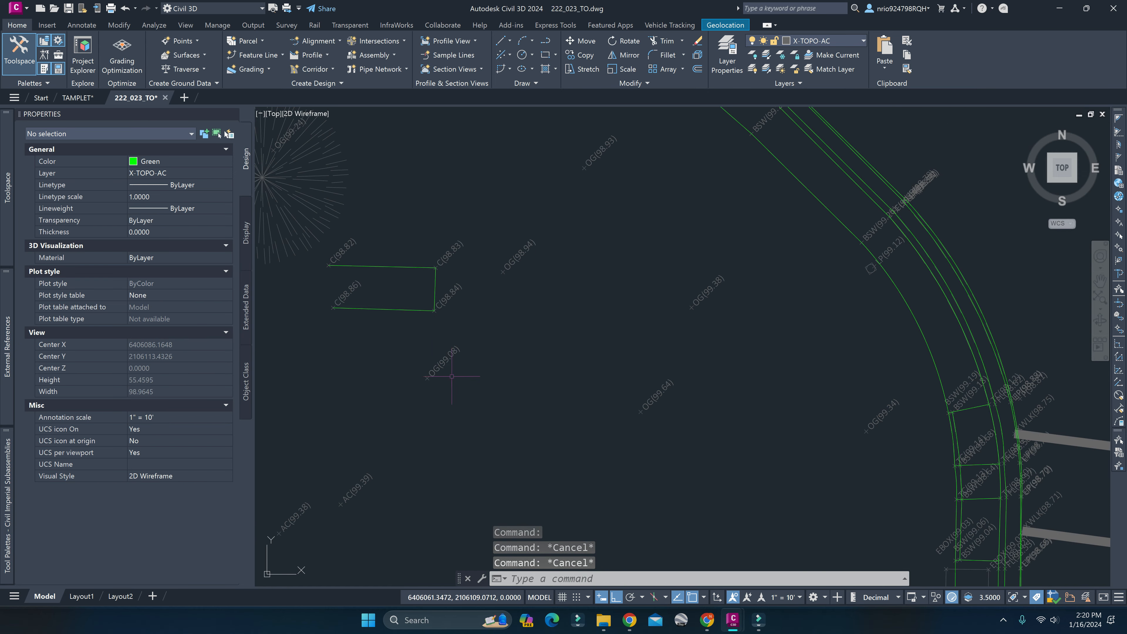
{"action": "left_click", "coordinate": [432, 367]}
{"action": "left_click", "coordinate": [178, 213]}
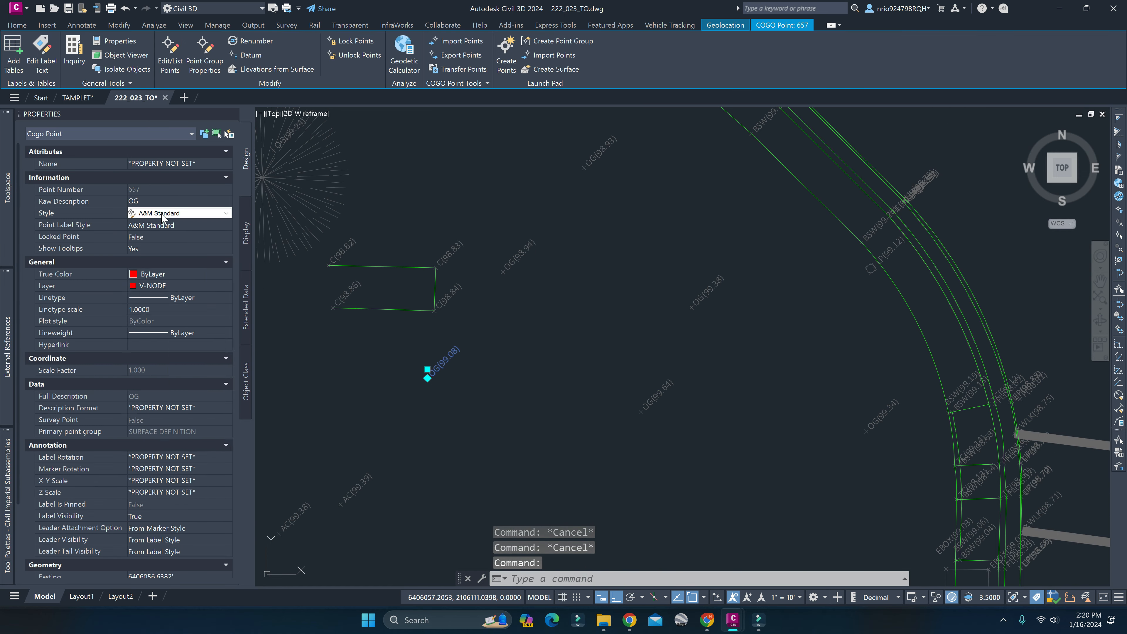
{"action": "left_click", "coordinate": [226, 213]}
{"action": "scroll", "coordinate": [207, 476], "scroll_direction": "down", "scroll_amount": 2}
{"action": "scroll", "coordinate": [207, 476], "scroll_direction": "down", "scroll_amount": 2}
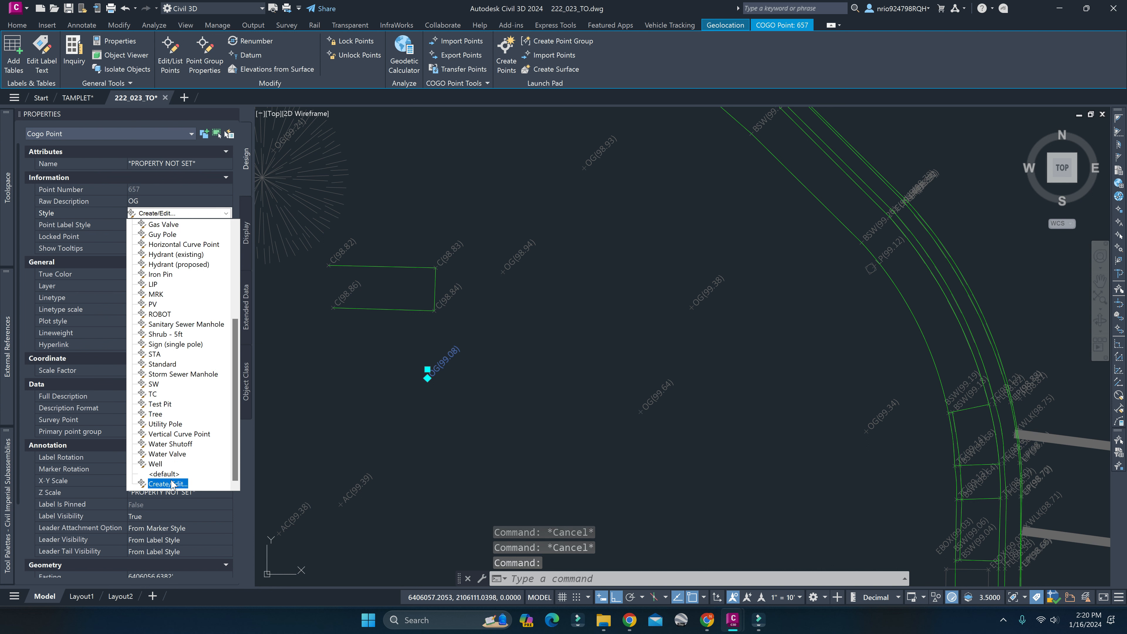
{"action": "left_click", "coordinate": [200, 485]}
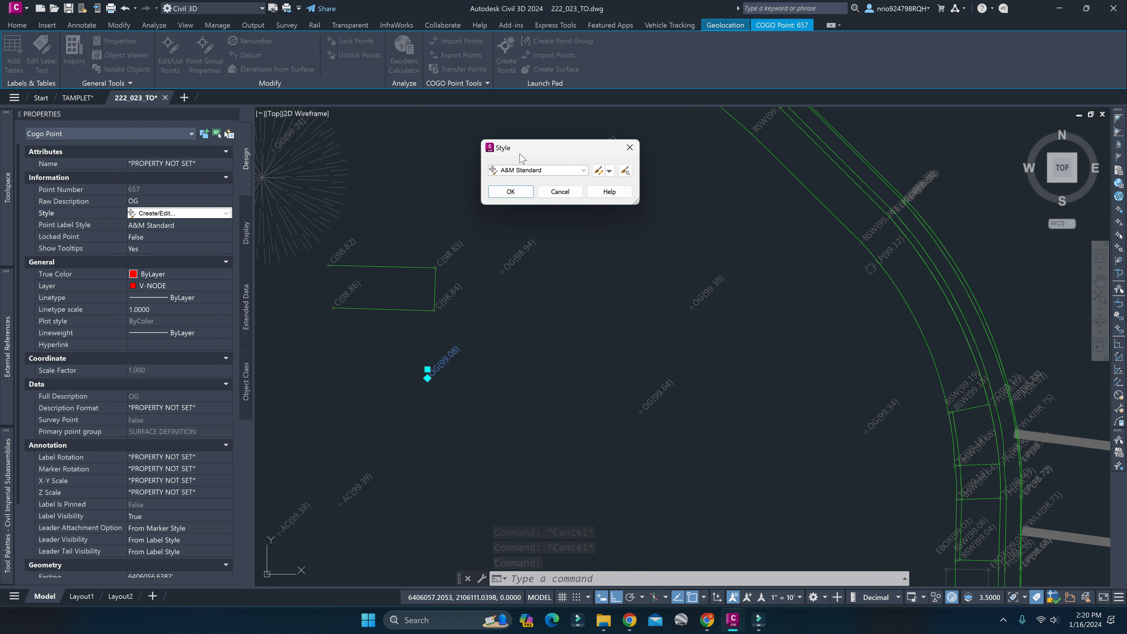
{"action": "left_click_drag", "start_coordinate": [522, 158], "coordinate": [519, 241]}
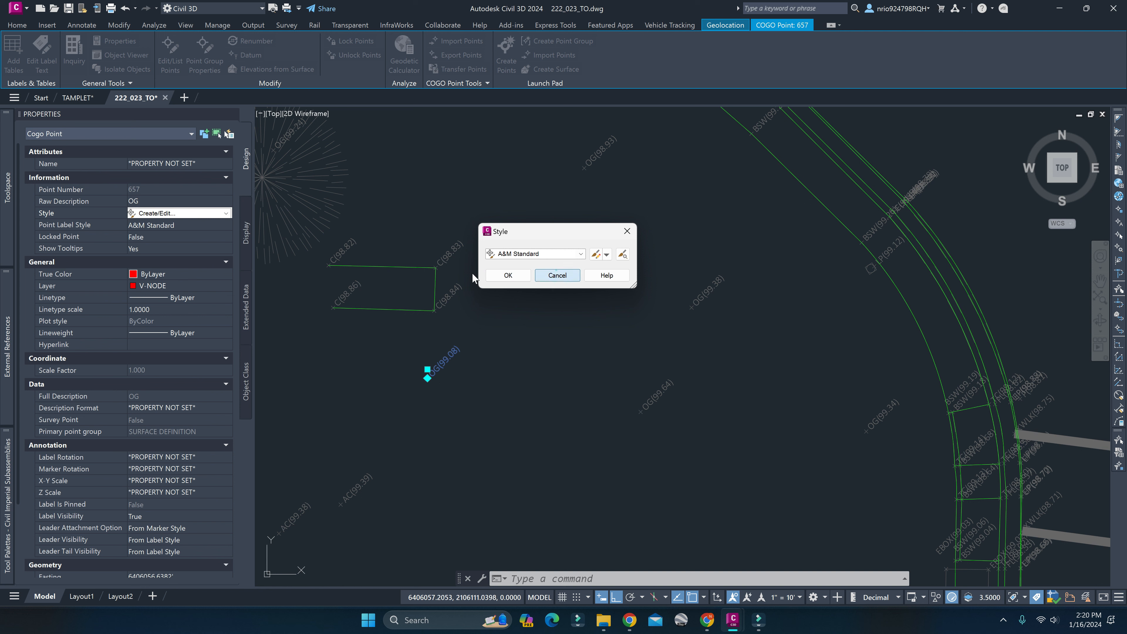
{"action": "left_click", "coordinate": [558, 275]}
Open the selected point's A&M Standard point style for editing.
{"action": "left_click", "coordinate": [204, 213]}
{"action": "scroll", "coordinate": [174, 419], "scroll_direction": "down", "scroll_amount": 3}
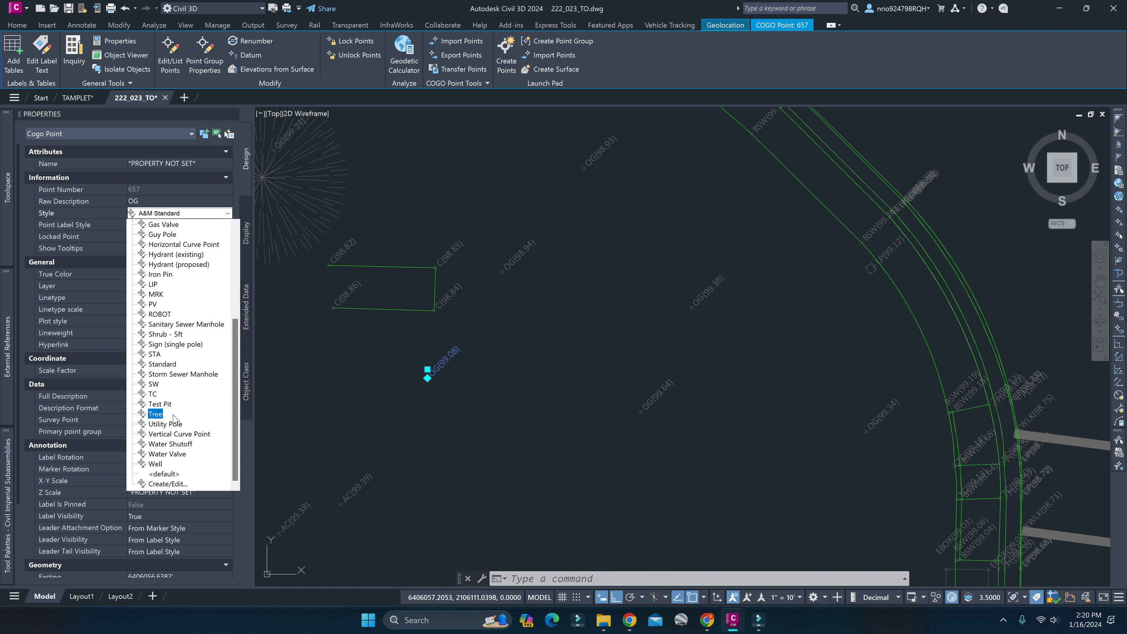
{"action": "left_click", "coordinate": [176, 484]}
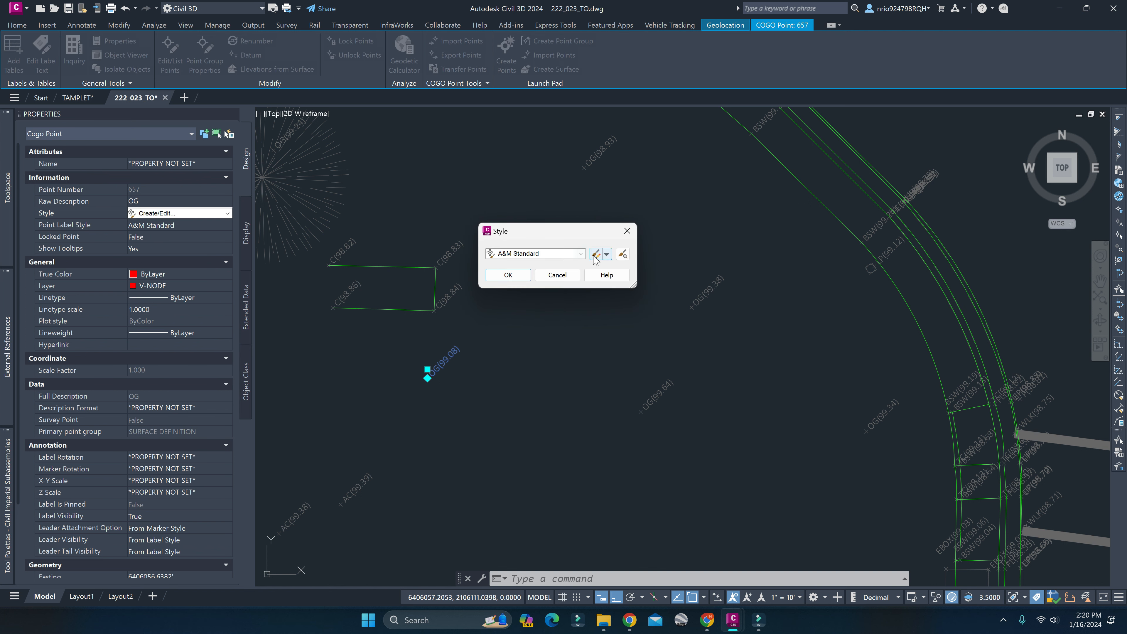
{"action": "left_click", "coordinate": [606, 254]}
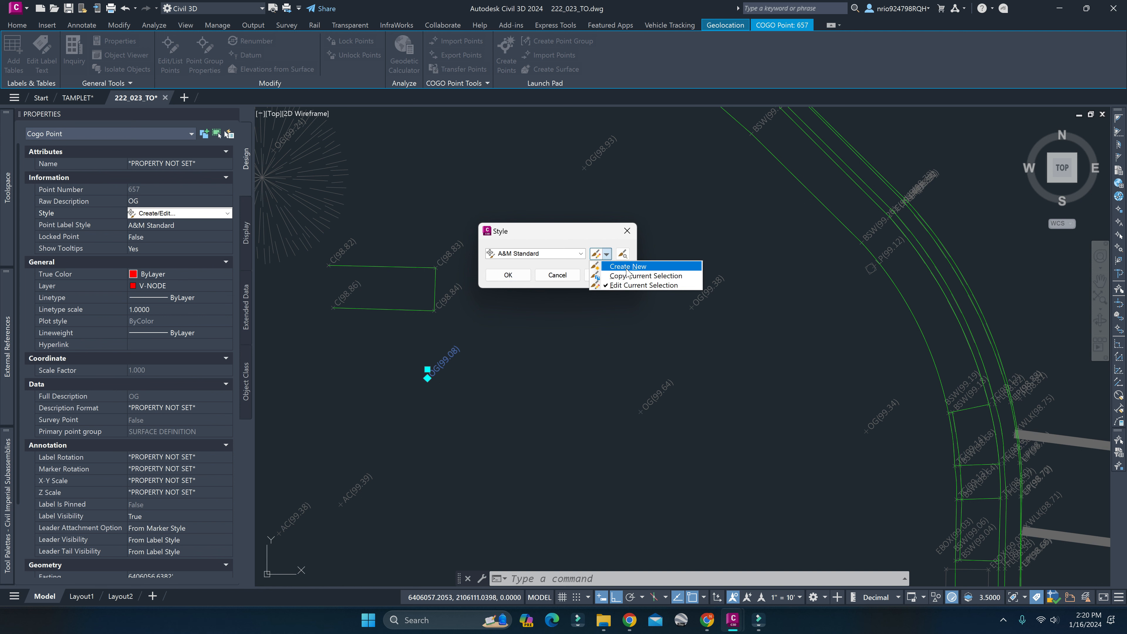
{"action": "left_click", "coordinate": [633, 287]}
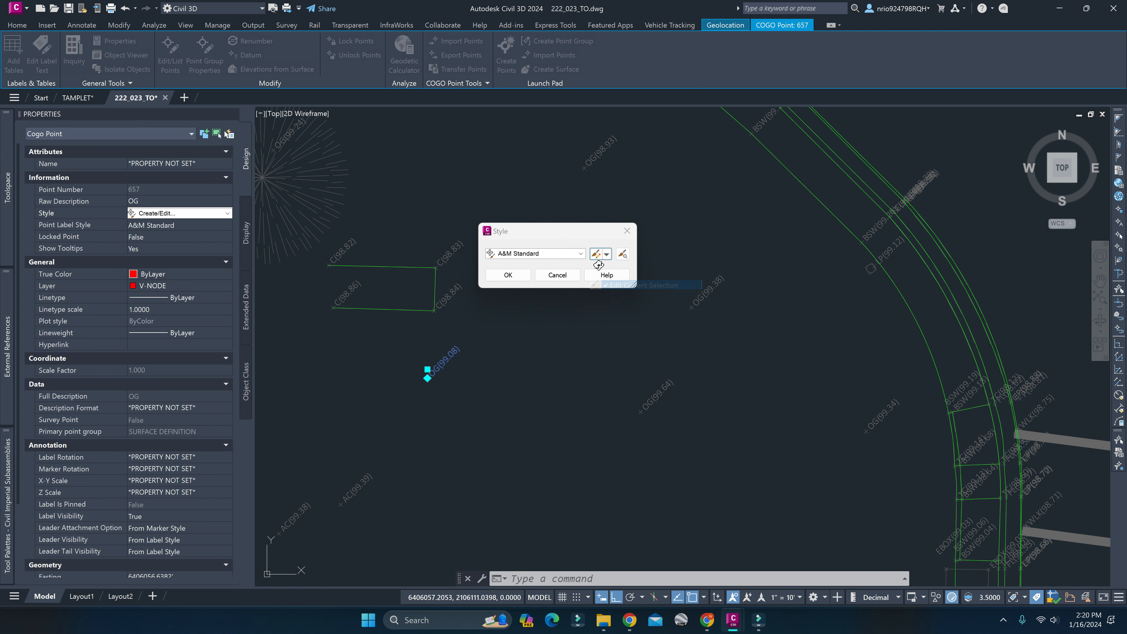
{"action": "left_click_drag", "start_coordinate": [624, 290], "coordinate": [449, 193]}
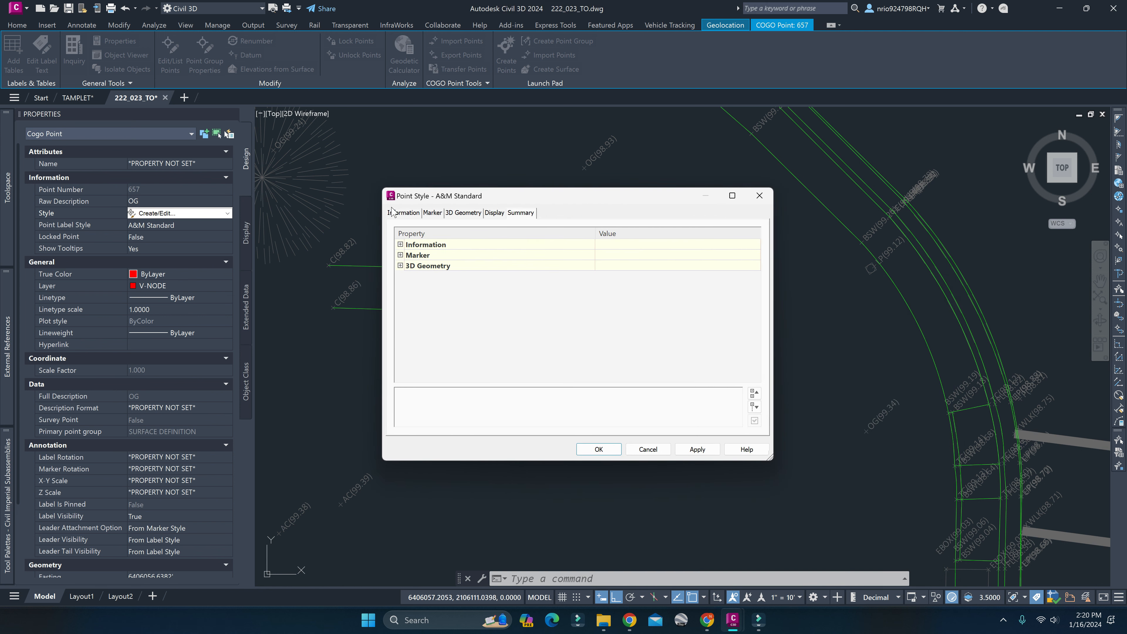
Review the A&M Standard point style's general information, marker settings and the available 3D geometry point display modes.
{"action": "left_click", "coordinate": [403, 213]}
{"action": "left_click", "coordinate": [438, 214]}
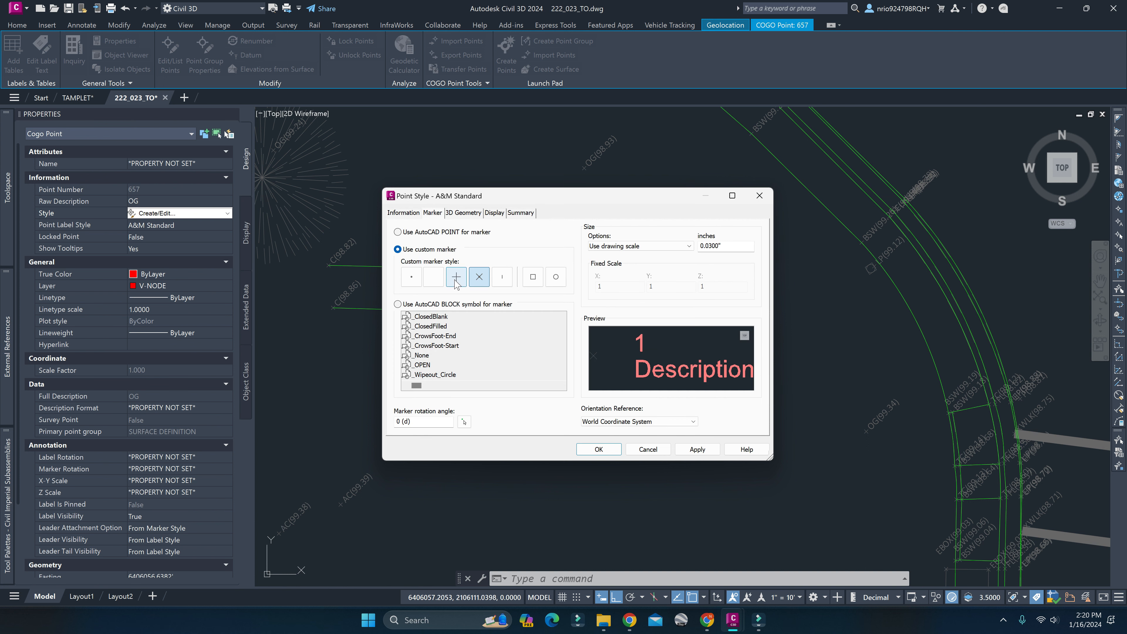
{"action": "left_click", "coordinate": [453, 214]}
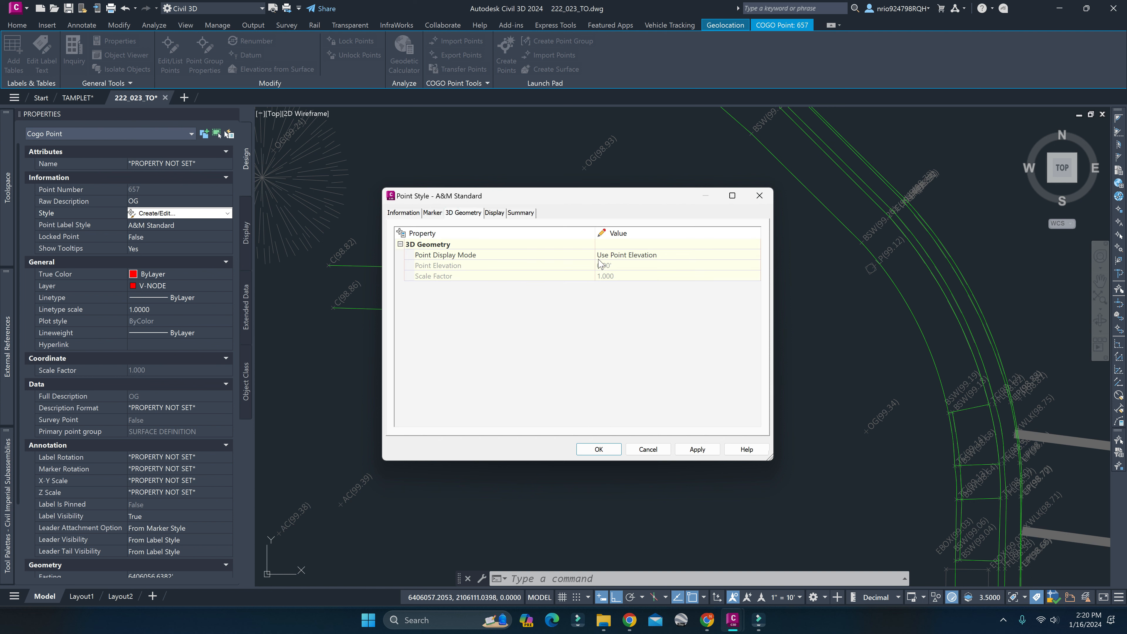
{"action": "left_click", "coordinate": [493, 214]}
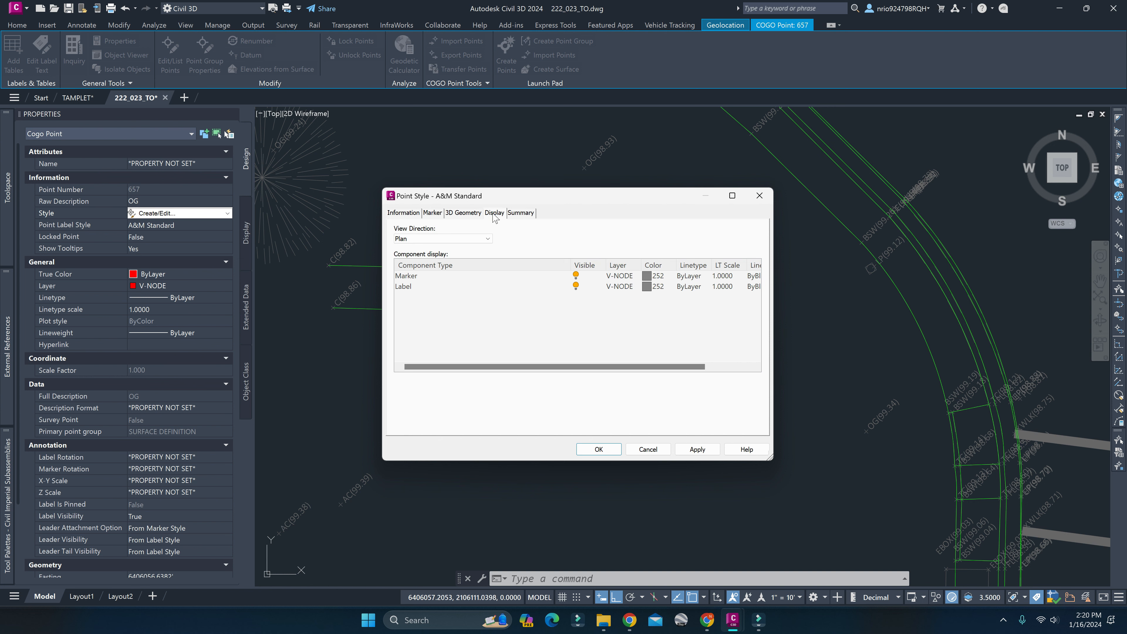
{"action": "left_click", "coordinate": [477, 214]}
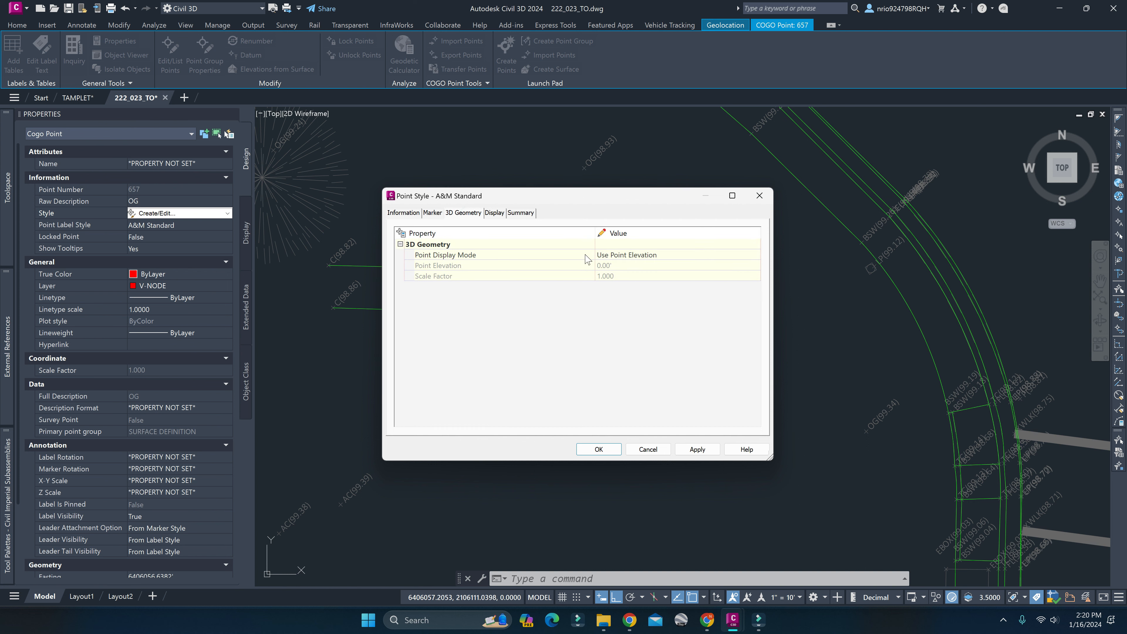
{"action": "left_click", "coordinate": [619, 255]}
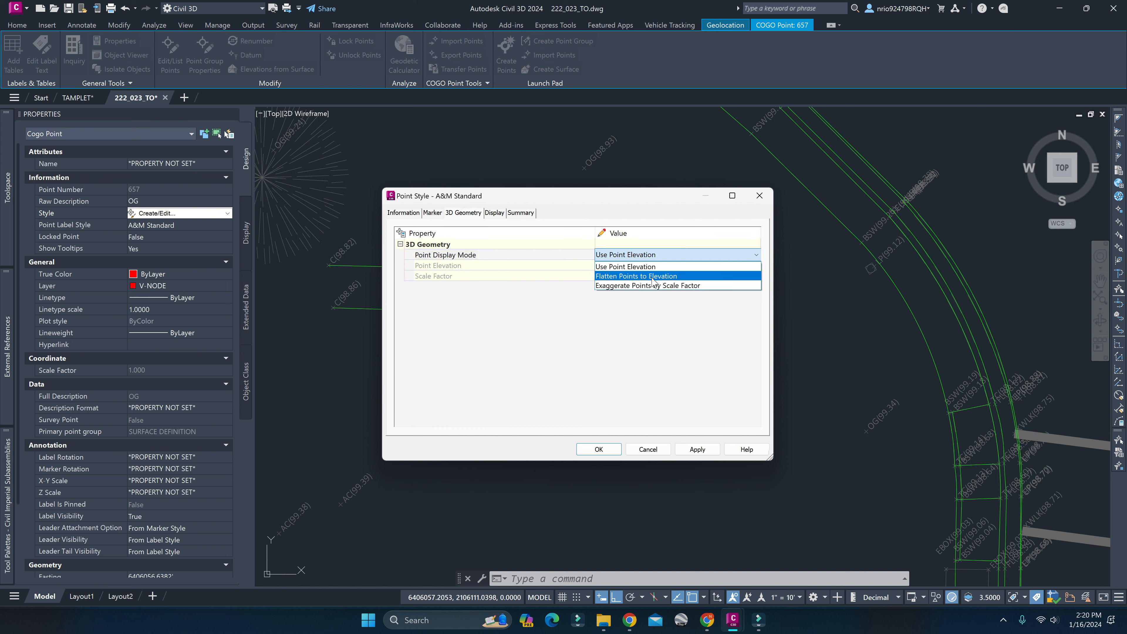
{"action": "left_click", "coordinate": [611, 267]}
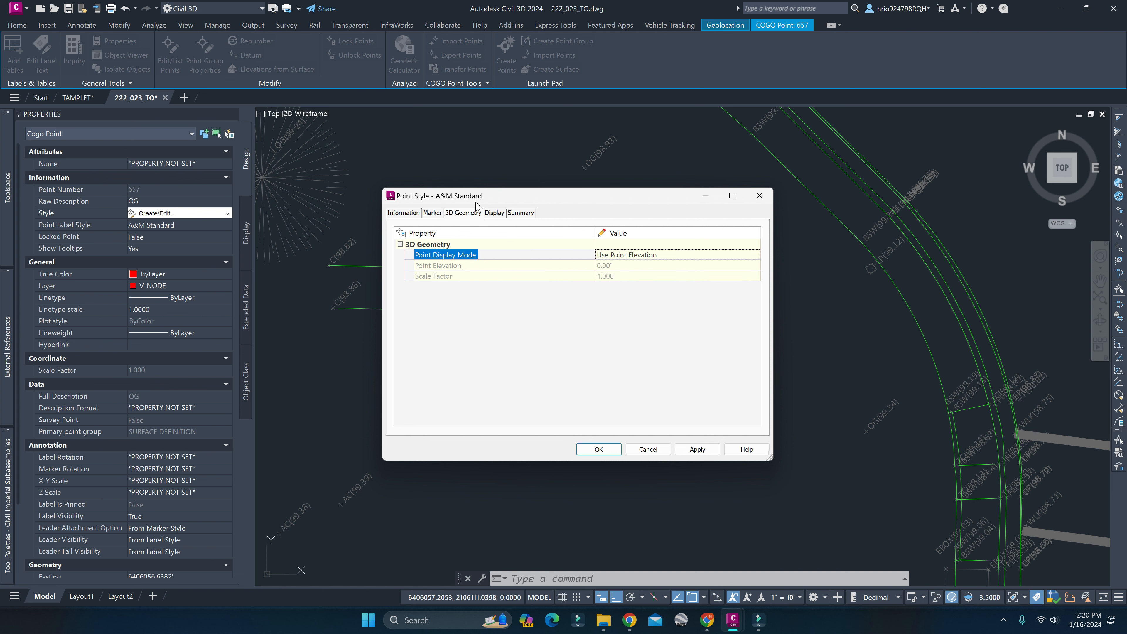
Toggle the visibility of the Marker and Label components in the style's Plan display and switch both back on.
{"action": "left_click", "coordinate": [493, 214]}
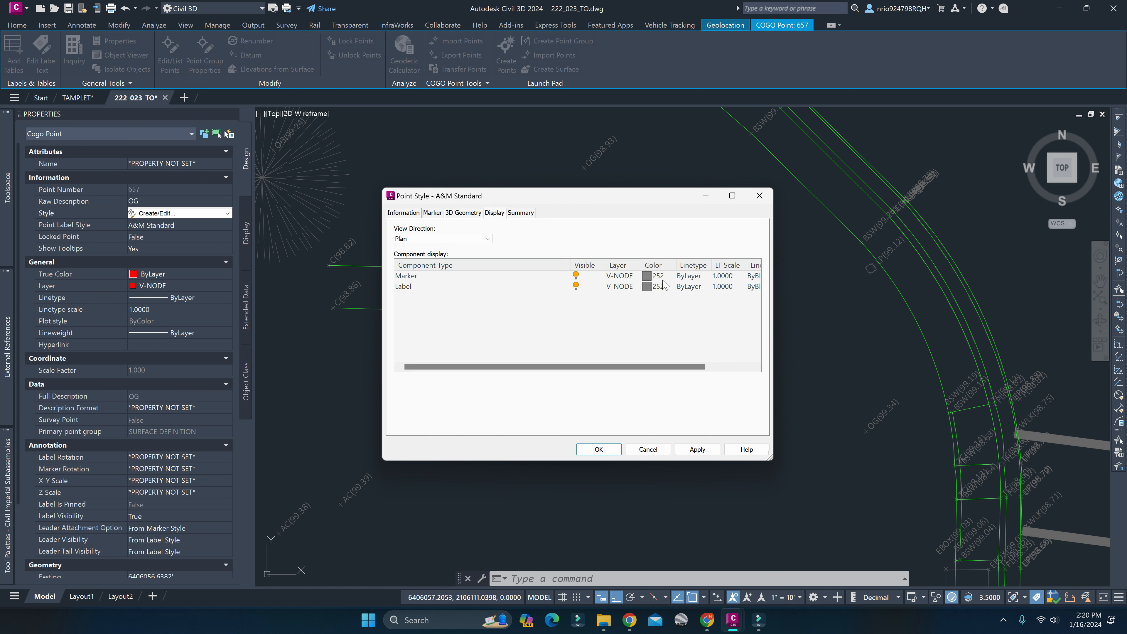
{"action": "left_click", "coordinate": [576, 286]}
{"action": "left_click", "coordinate": [577, 277]}
{"action": "left_click", "coordinate": [577, 286]}
{"action": "left_click", "coordinate": [580, 278]}
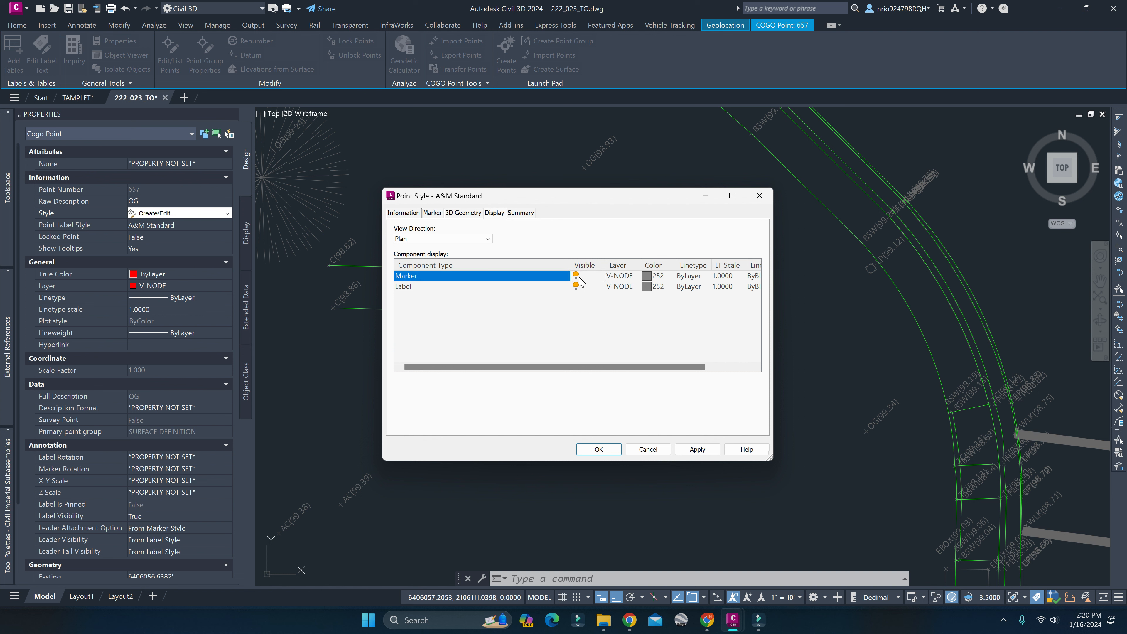
Compare the point style's marker and label display settings for the Plan, Model and Profile view directions.
{"action": "left_click", "coordinate": [458, 239]}
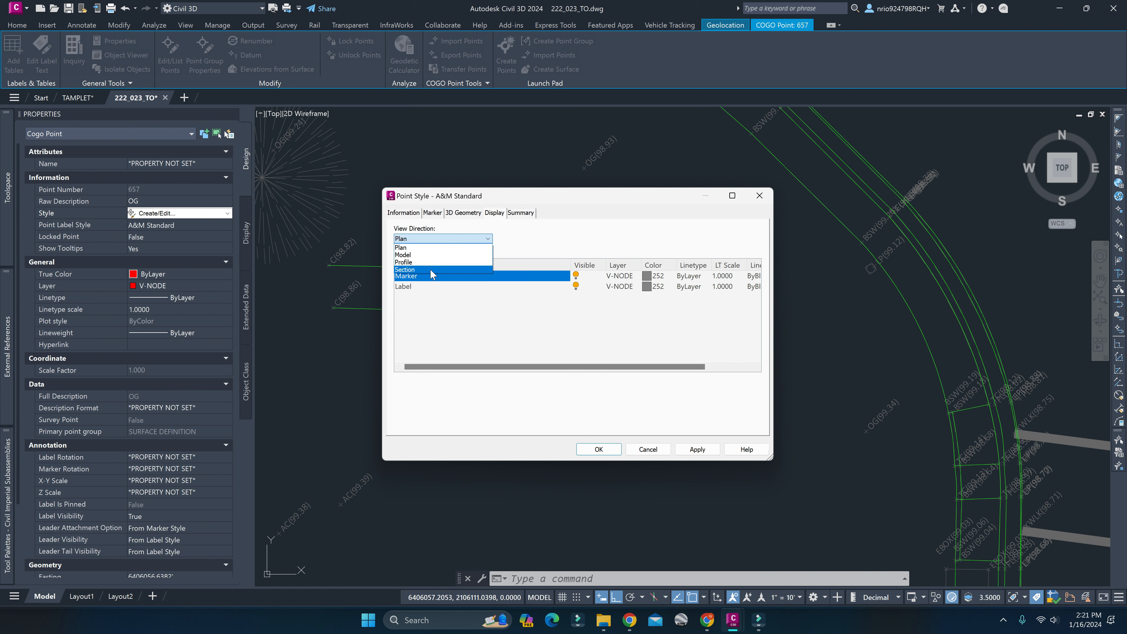
{"action": "left_click", "coordinate": [455, 255]}
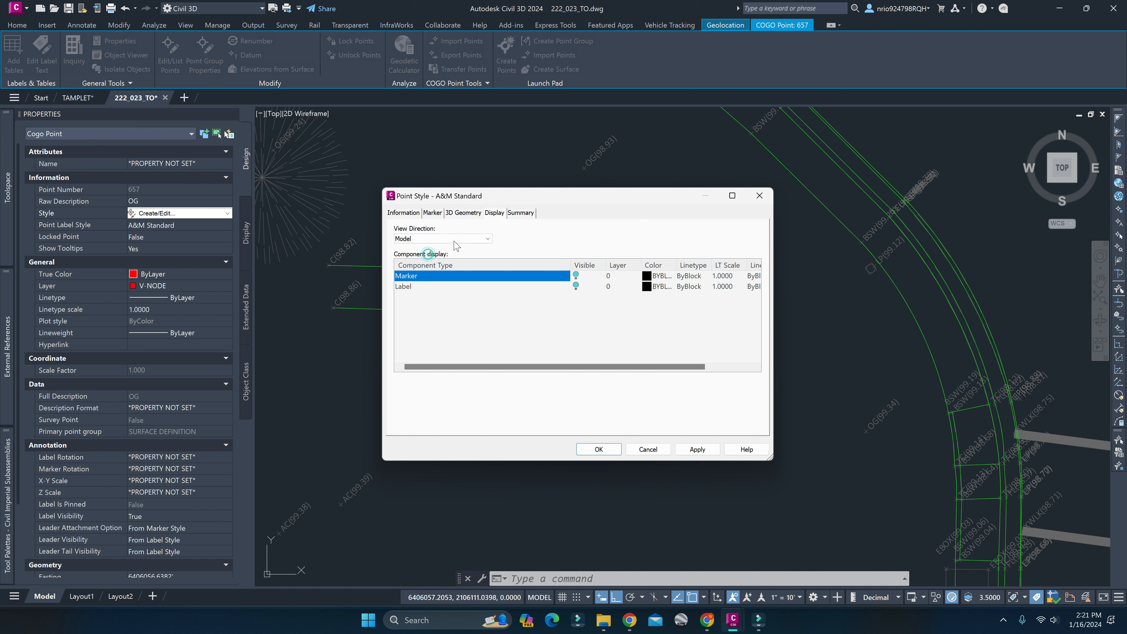
{"action": "left_click", "coordinate": [455, 239]}
{"action": "left_click", "coordinate": [437, 262]}
{"action": "left_click", "coordinate": [444, 241]}
{"action": "left_click", "coordinate": [434, 250]}
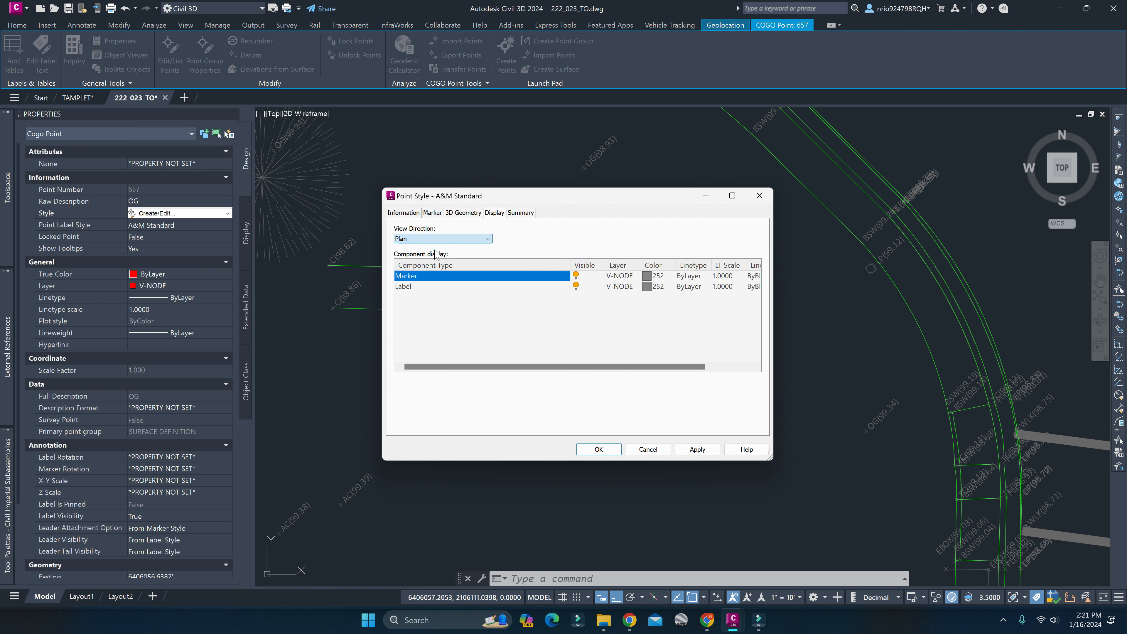
{"action": "left_click", "coordinate": [581, 311]}
{"action": "left_click", "coordinate": [477, 239]}
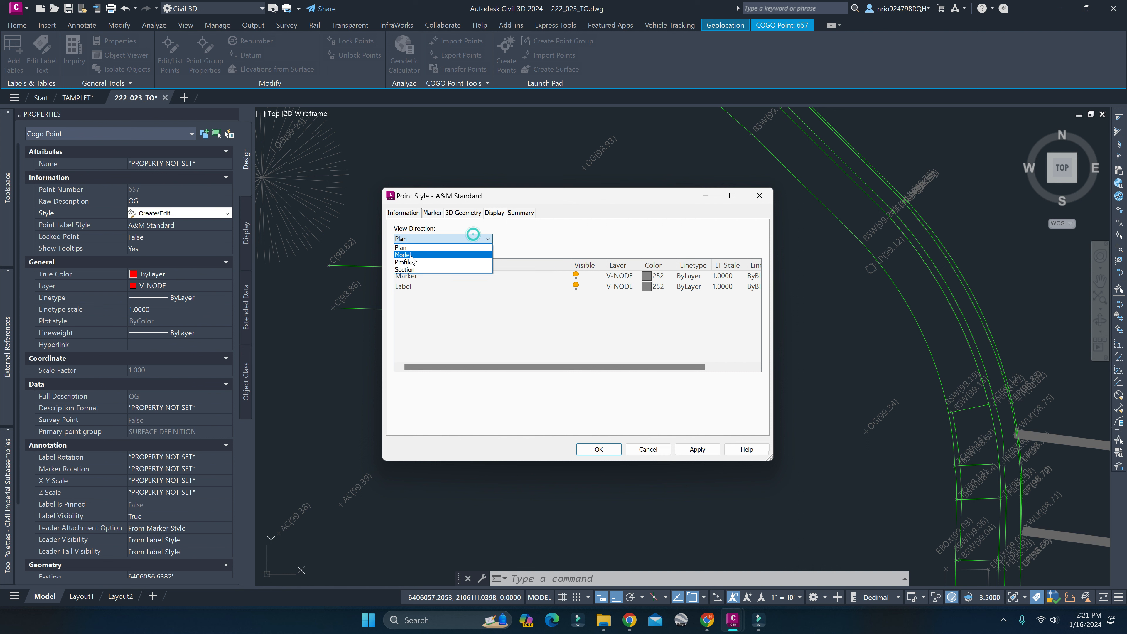
{"action": "left_click", "coordinate": [410, 254]}
{"action": "left_click", "coordinate": [429, 239]}
{"action": "left_click", "coordinate": [424, 261]}
{"action": "left_click", "coordinate": [447, 235]}
{"action": "left_click", "coordinate": [426, 255]}
{"action": "left_click", "coordinate": [429, 239]}
{"action": "left_click", "coordinate": [429, 253]}
{"action": "left_click", "coordinate": [429, 239]}
{"action": "left_click", "coordinate": [421, 248]}
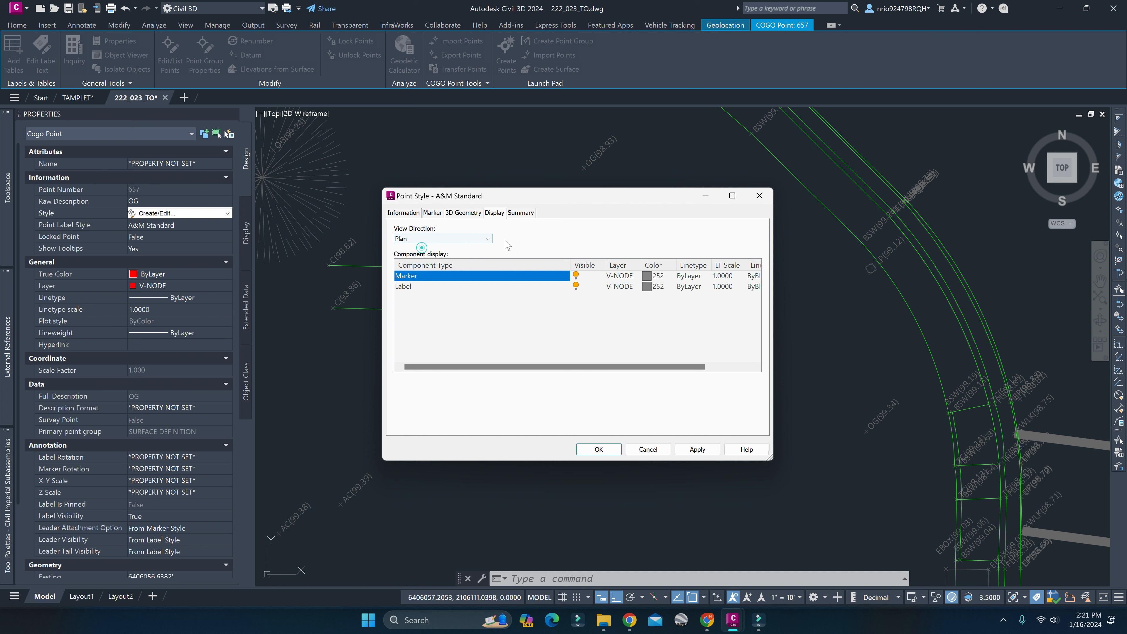
Examine the Information, Marker and 3D Geometry property groups in the point style's summary.
{"action": "left_click", "coordinate": [519, 213]}
{"action": "left_click", "coordinate": [400, 244]}
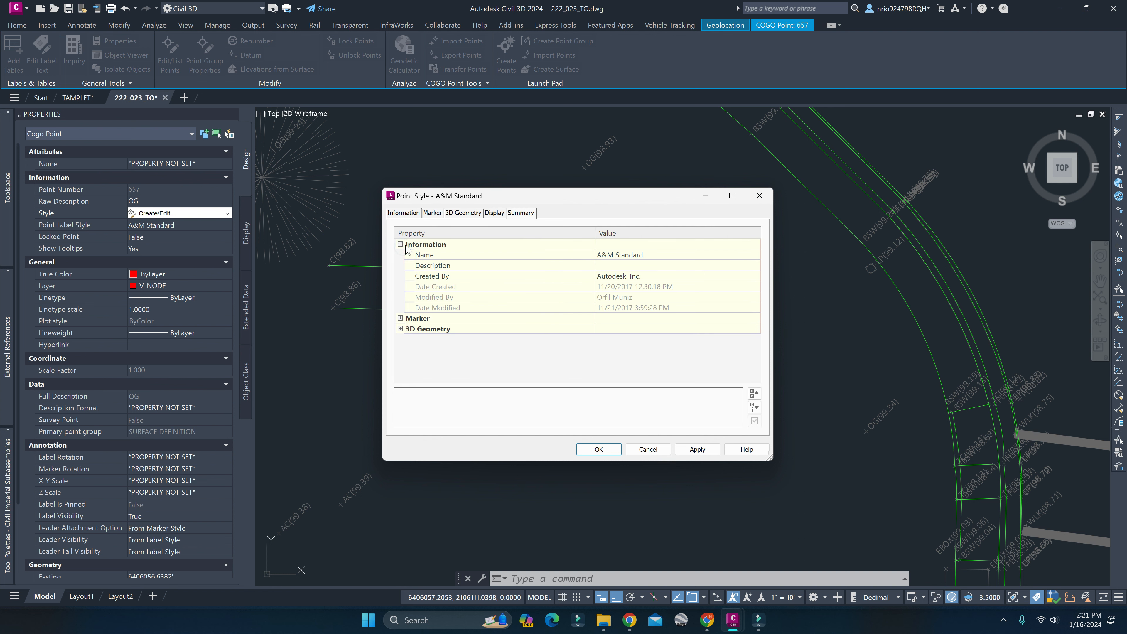
{"action": "left_click", "coordinate": [400, 244]}
{"action": "left_click", "coordinate": [400, 255]}
{"action": "left_click", "coordinate": [401, 255]}
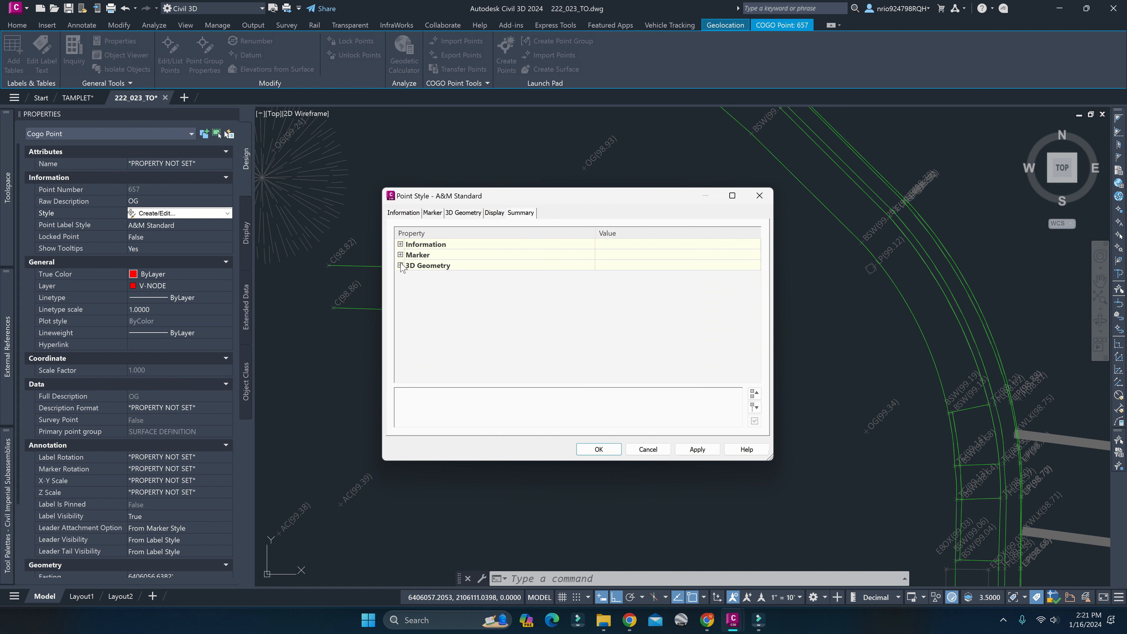
{"action": "left_click", "coordinate": [401, 266]}
{"action": "left_click", "coordinate": [401, 265]}
{"action": "left_click", "coordinate": [401, 255]}
{"action": "left_click", "coordinate": [401, 255]}
Compare the point style's marker, 3D geometry and display settings with the properties listed in its summary.
{"action": "left_click", "coordinate": [463, 212]}
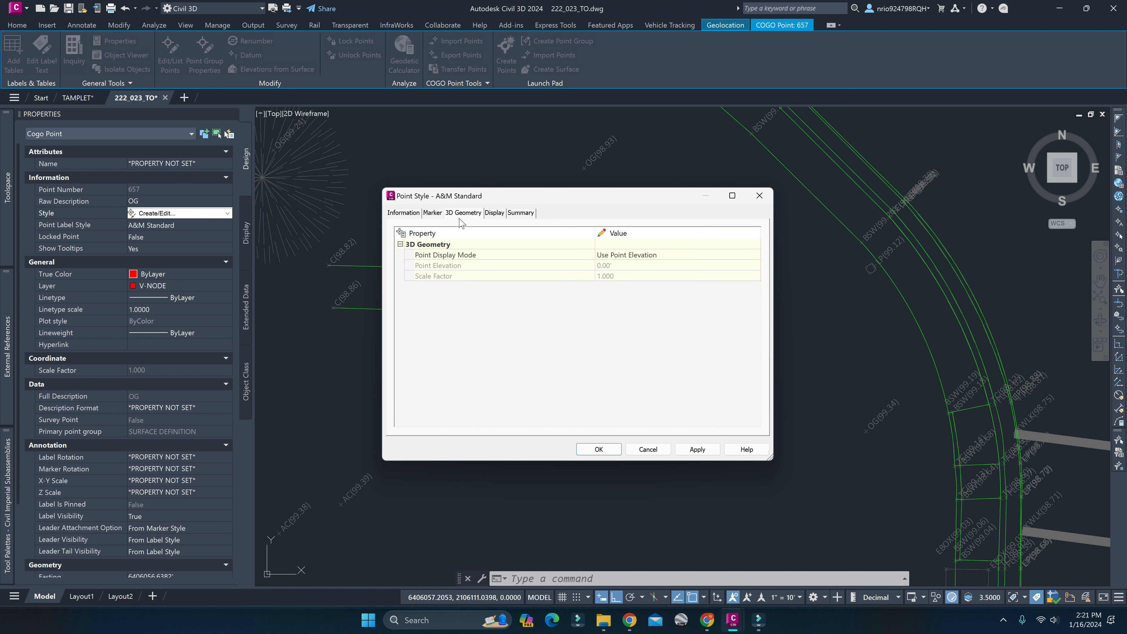
{"action": "left_click", "coordinate": [431, 213]}
{"action": "left_click", "coordinate": [403, 213]}
{"action": "left_click", "coordinate": [450, 213]}
{"action": "left_click", "coordinate": [432, 213]}
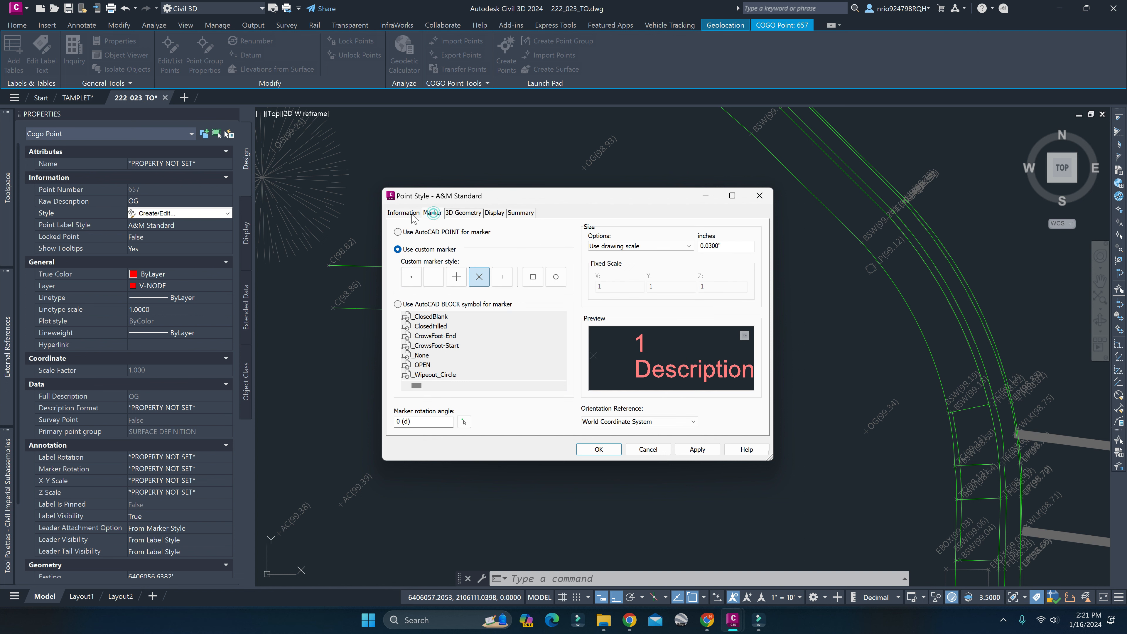
{"action": "left_click", "coordinate": [402, 213]}
{"action": "left_click", "coordinate": [520, 213]}
{"action": "left_click", "coordinate": [401, 266]}
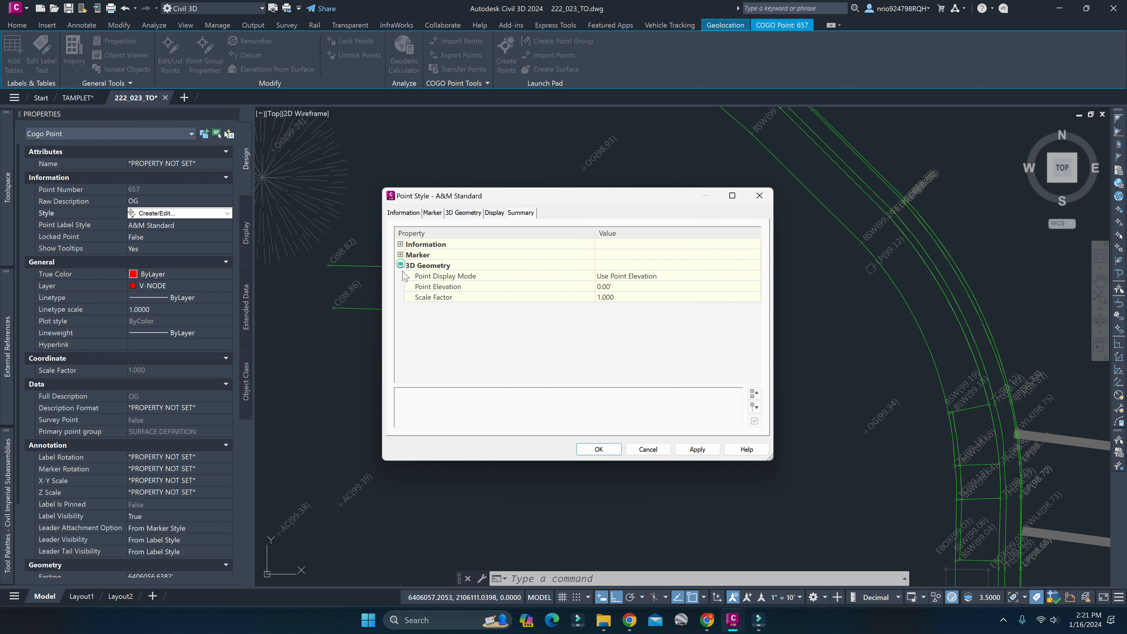
{"action": "left_click", "coordinate": [401, 255]}
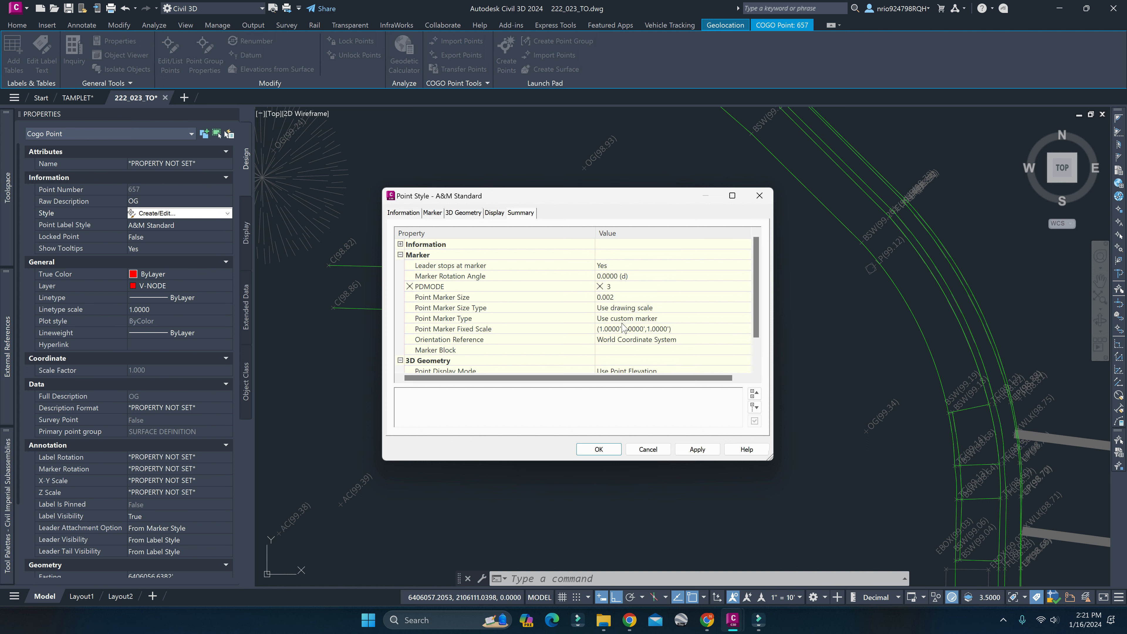
{"action": "scroll", "coordinate": [623, 328], "scroll_direction": "down", "scroll_amount": 1}
{"action": "left_click", "coordinate": [465, 214]}
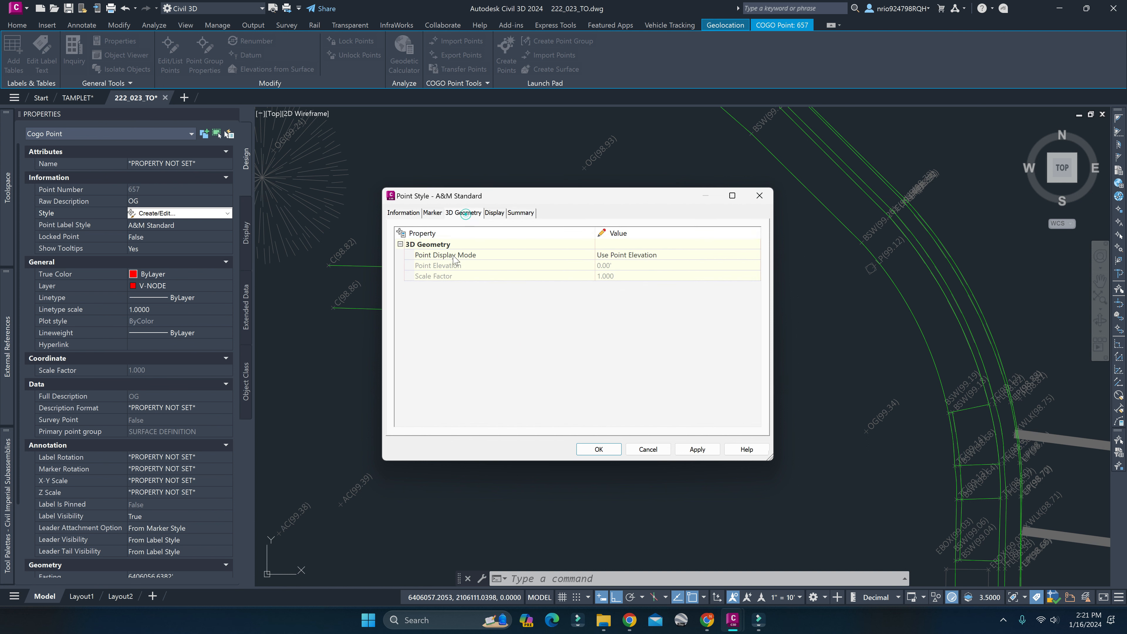
{"action": "left_click", "coordinate": [494, 213]}
{"action": "left_click", "coordinate": [436, 213]}
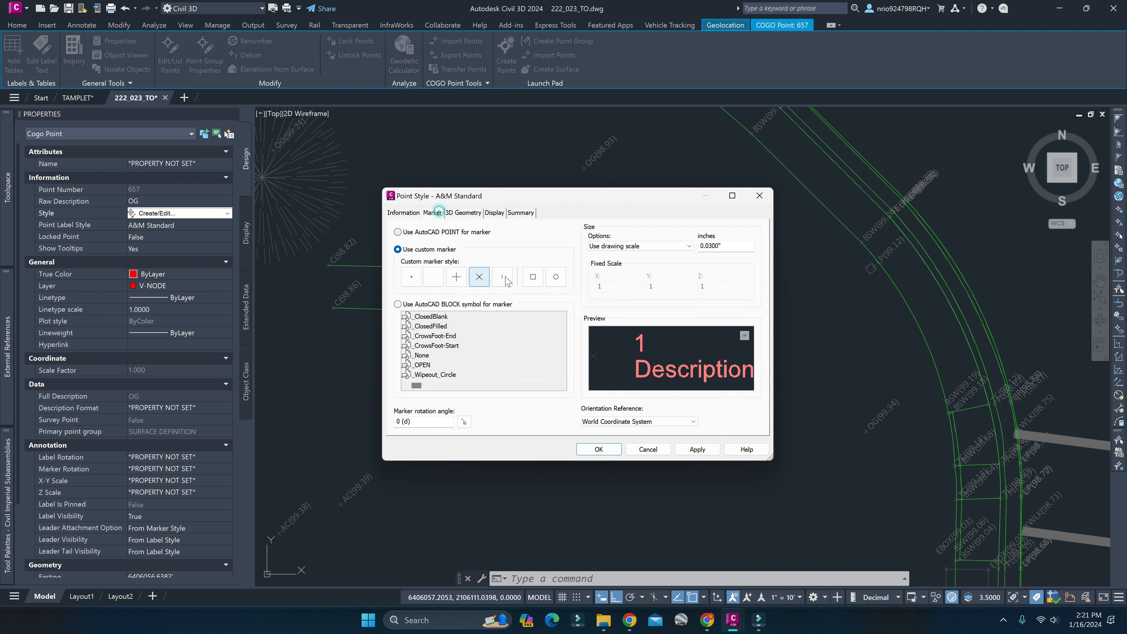
Try PDMODE 99 as the A&M Standard style's marker symbol, cancel the style edit and deselect the point.
{"action": "left_click", "coordinate": [556, 276]}
{"action": "left_click", "coordinate": [522, 215]}
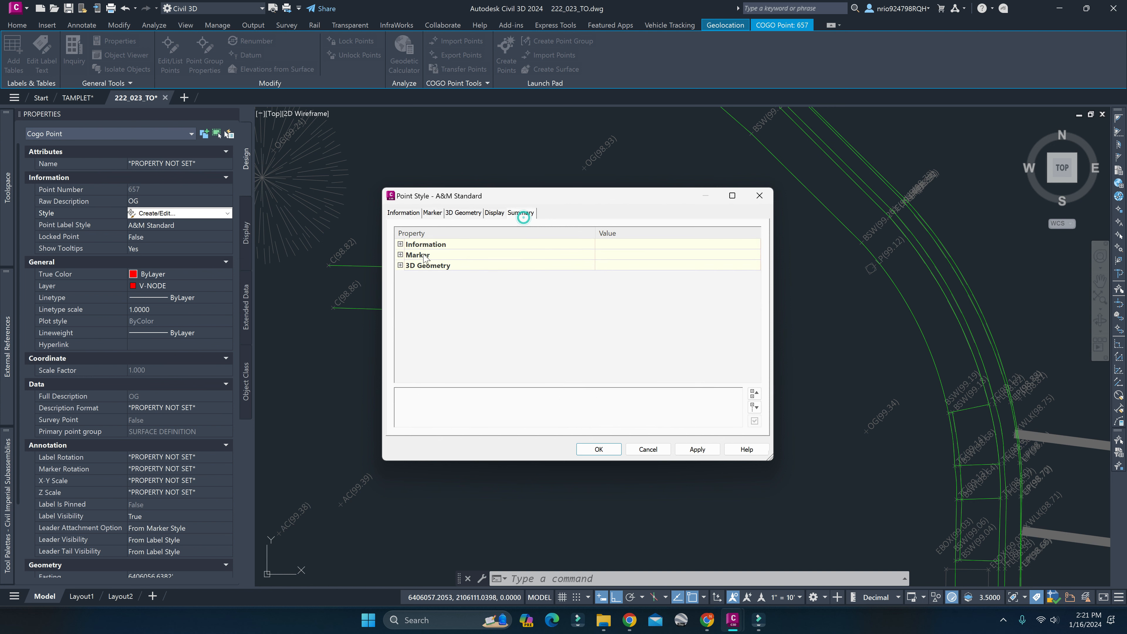
{"action": "double_click", "coordinate": [437, 266]}
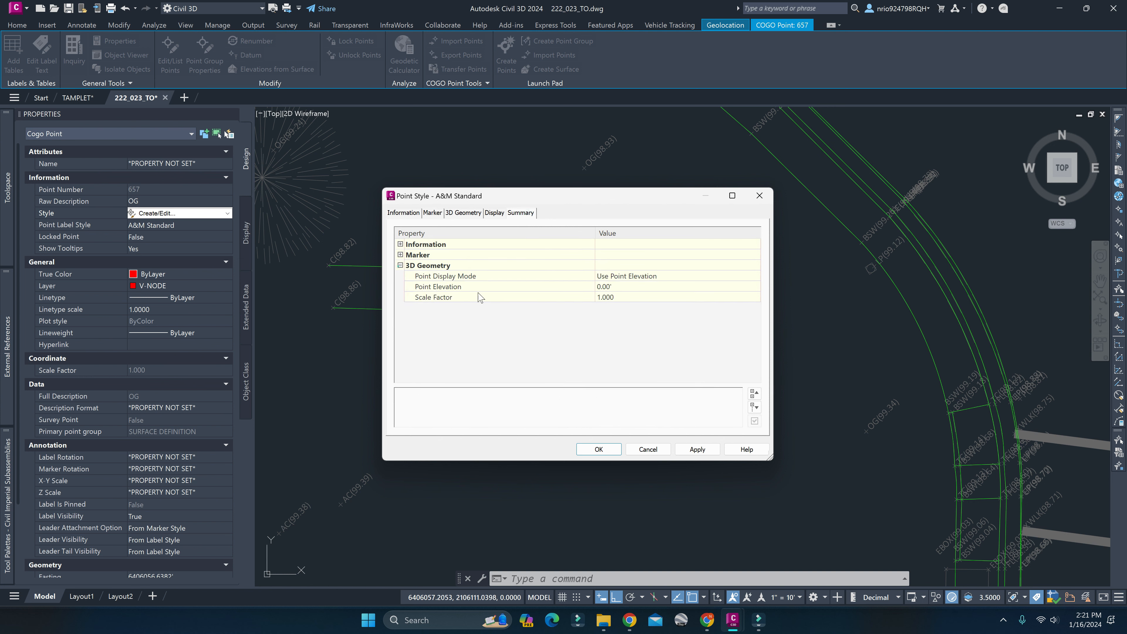
{"action": "left_click", "coordinate": [400, 255]}
{"action": "left_click", "coordinate": [607, 289]}
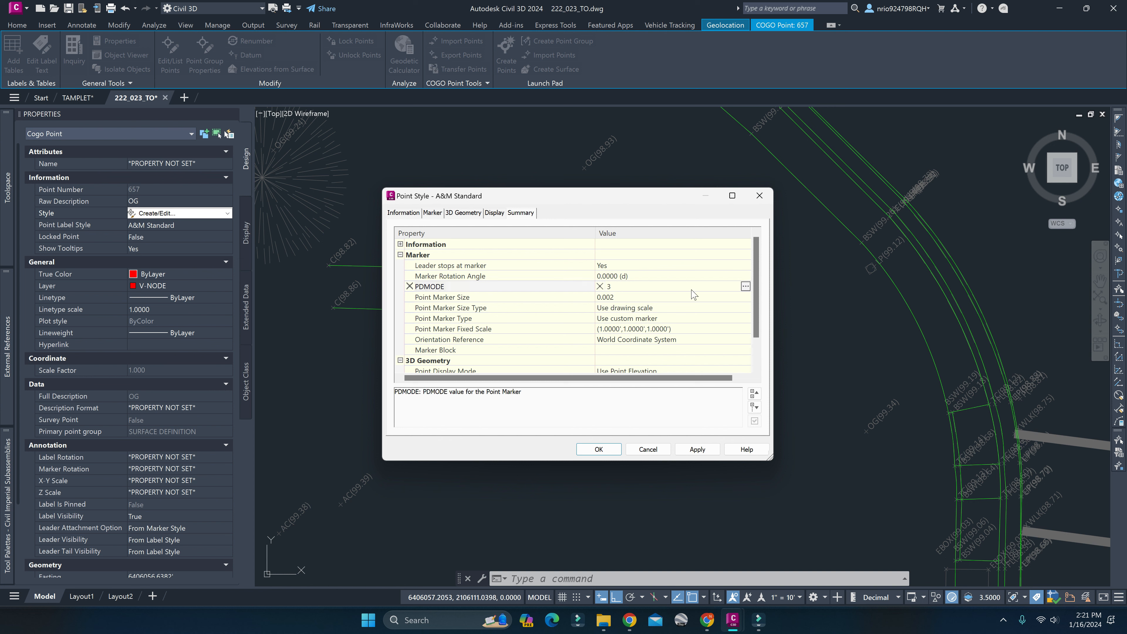
{"action": "left_click", "coordinate": [745, 287]}
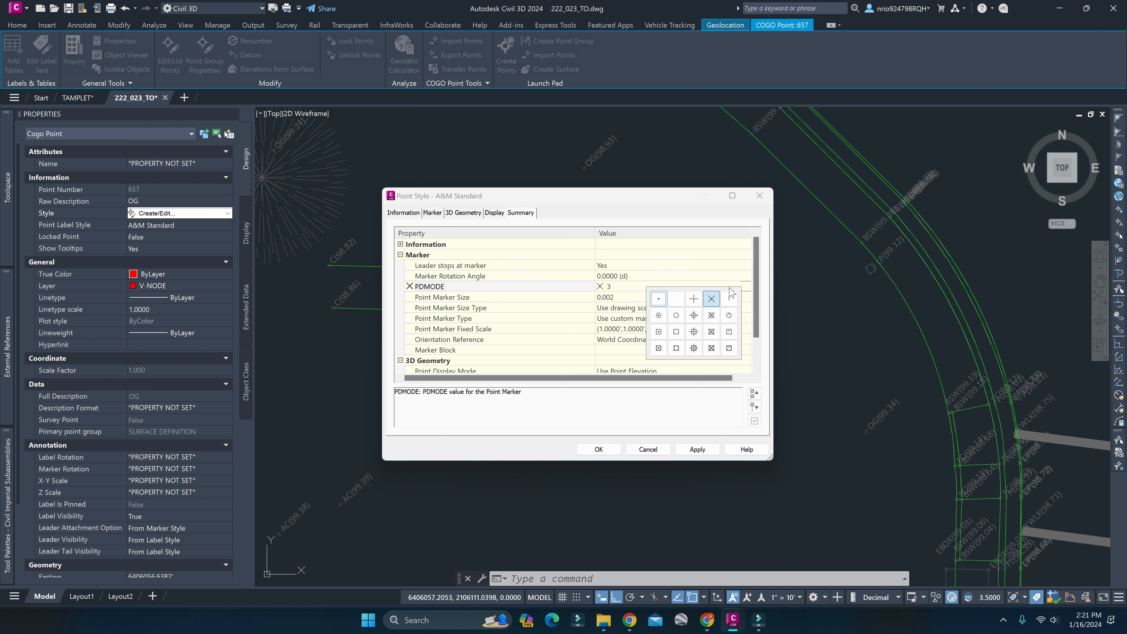
{"action": "left_click", "coordinate": [711, 348]}
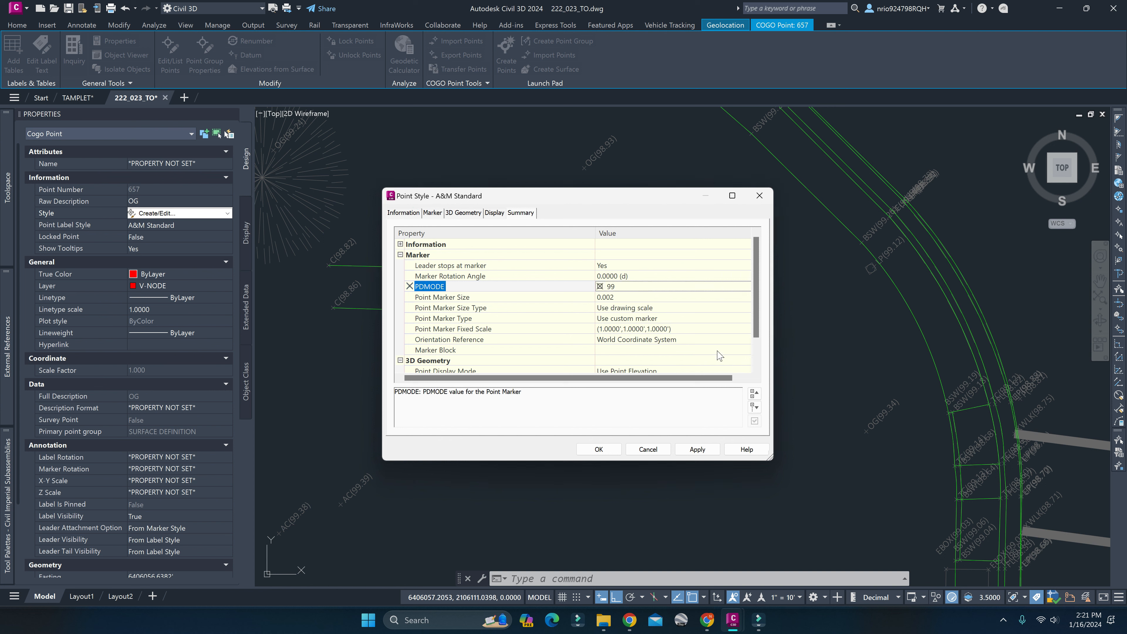
{"action": "left_click", "coordinate": [659, 454]}
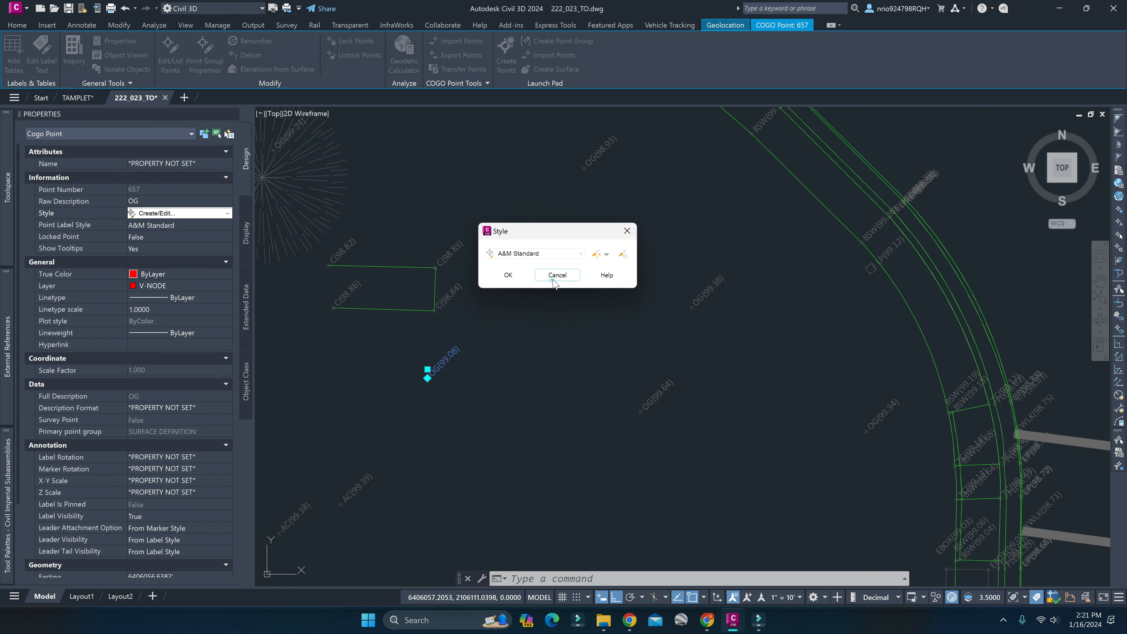
{"action": "left_click", "coordinate": [558, 278]}
{"action": "key", "text": "Escape"}
Select the OG(98.94) ground point east of the small green rectangle and open its A&M Standard point label style for editing.
{"action": "scroll", "coordinate": [539, 306], "scroll_direction": "down", "scroll_amount": 4}
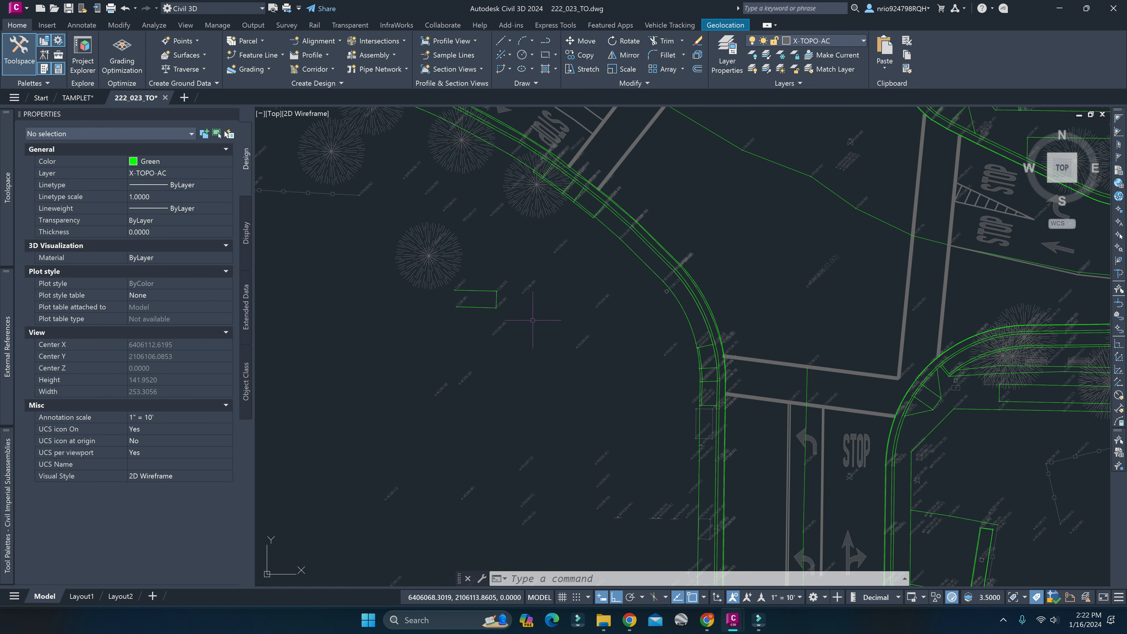
{"action": "middle_click_drag", "start_coordinate": [535, 310], "coordinate": [502, 378]}
{"action": "scroll", "coordinate": [480, 329], "scroll_direction": "up", "scroll_amount": 5}
{"action": "left_click", "coordinate": [492, 333]}
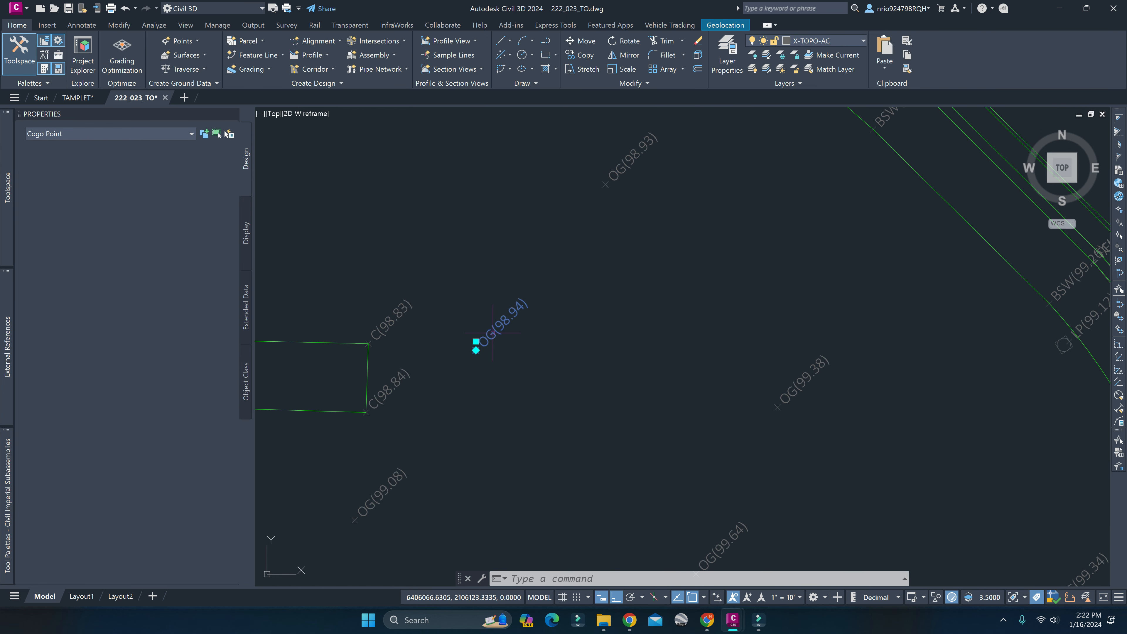
{"action": "left_click", "coordinate": [168, 226]}
{"action": "left_click", "coordinate": [169, 228]}
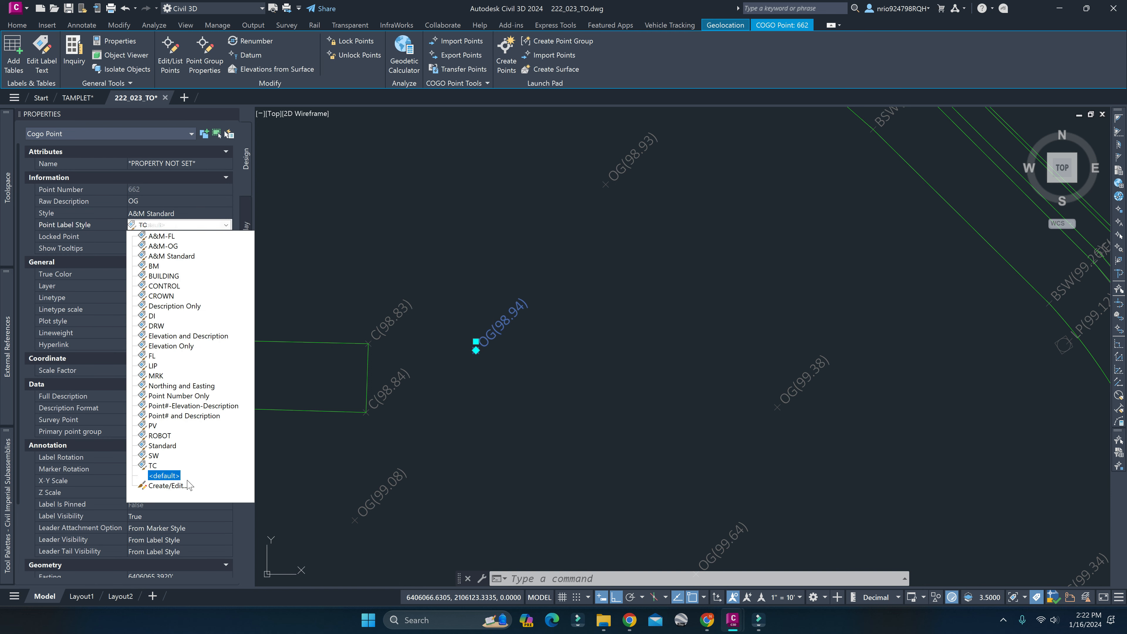
{"action": "left_click", "coordinate": [164, 490]}
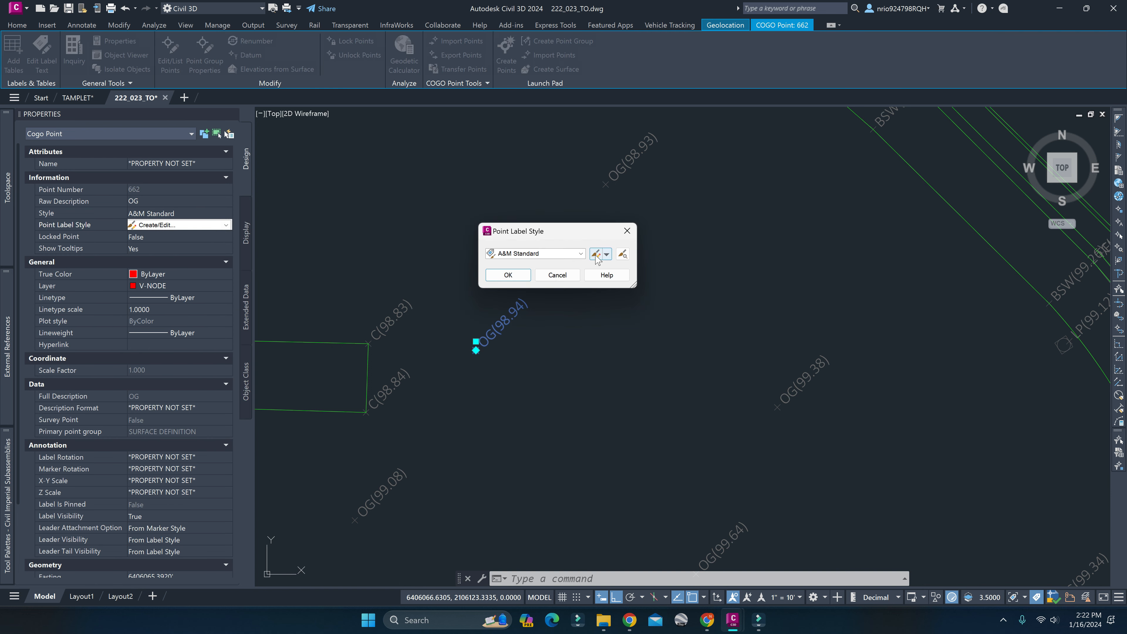
{"action": "left_click", "coordinate": [595, 255]}
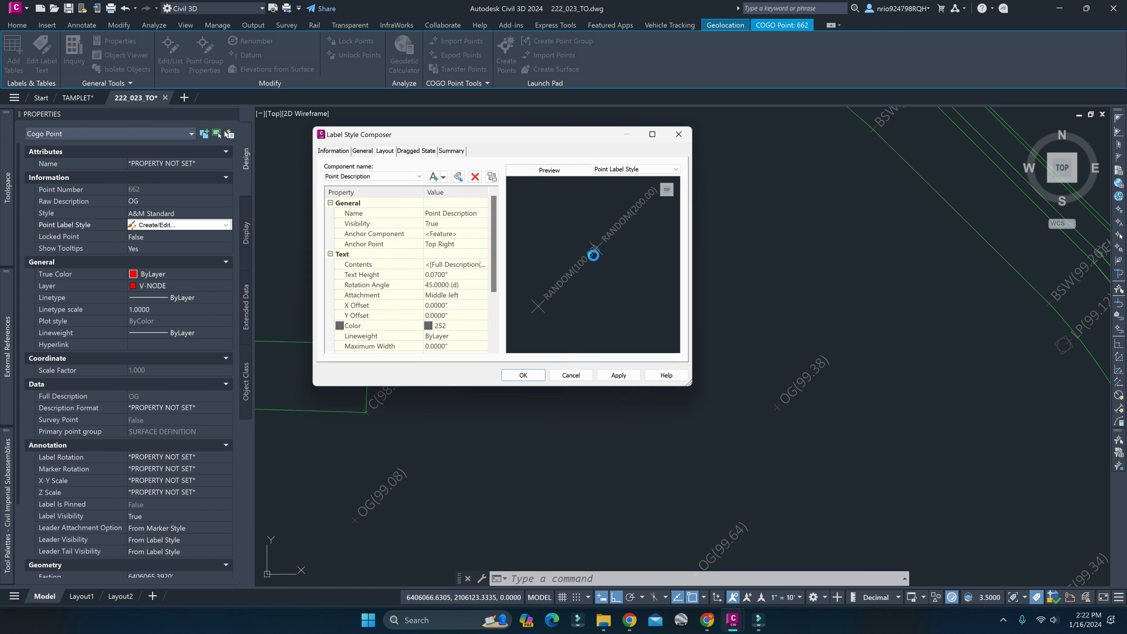
Review the A&M Standard label style's information, general label and readability settings, and the Point Description component's layout.
{"action": "left_click", "coordinate": [332, 150]}
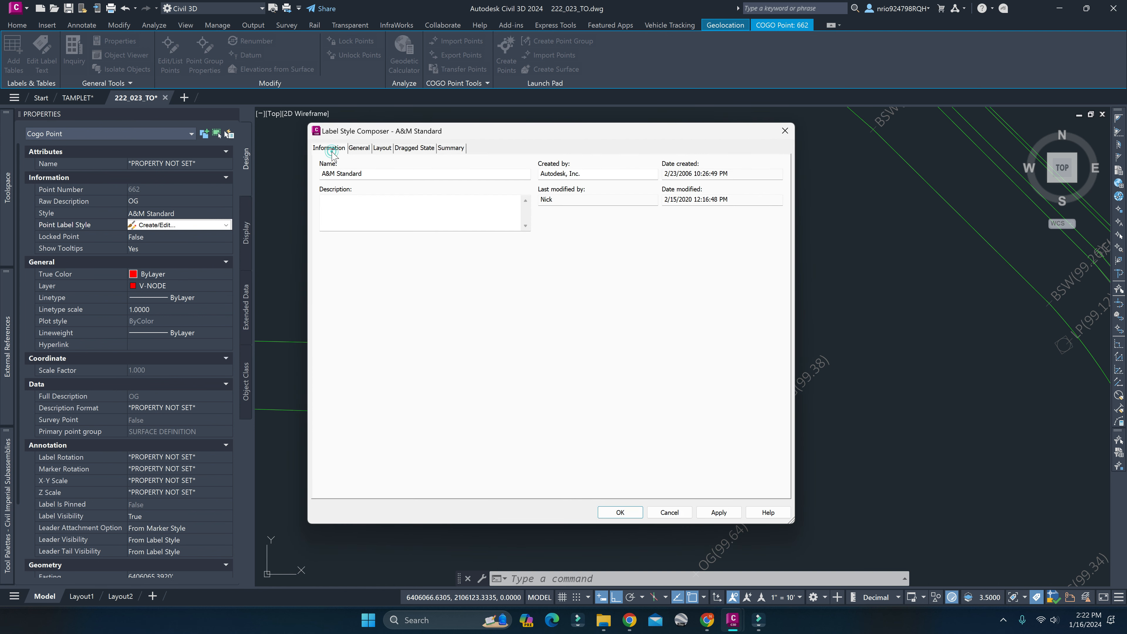
{"action": "left_click", "coordinate": [361, 149]}
{"action": "left_click", "coordinate": [341, 149]}
{"action": "left_click", "coordinate": [359, 150]}
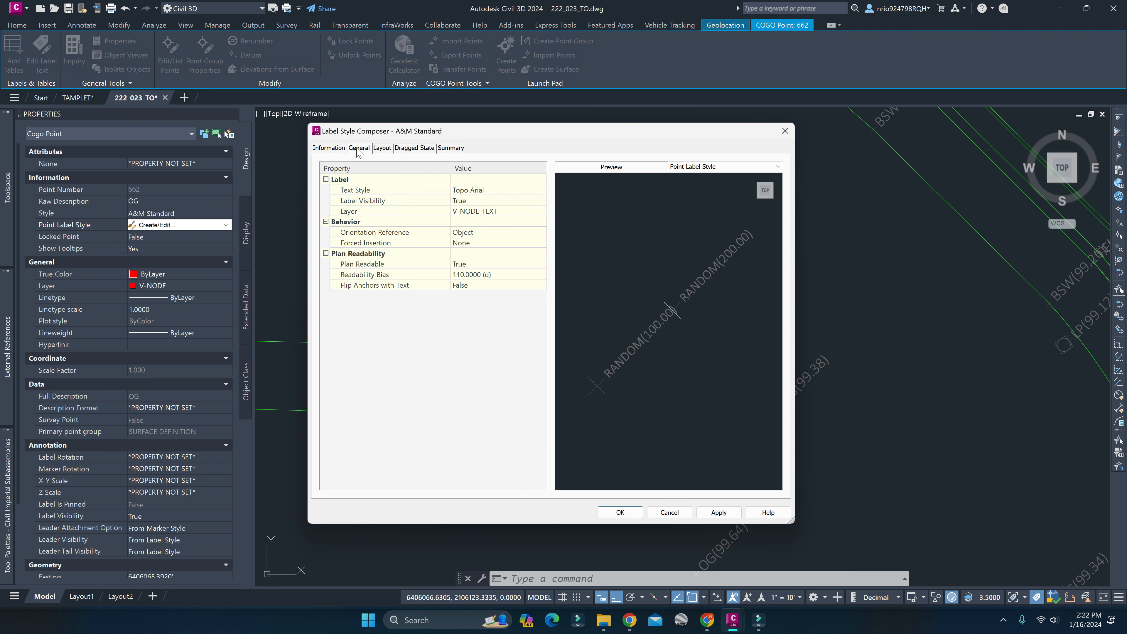
{"action": "left_click", "coordinate": [341, 150]}
{"action": "left_click", "coordinate": [363, 150]}
{"action": "left_click", "coordinate": [383, 148]}
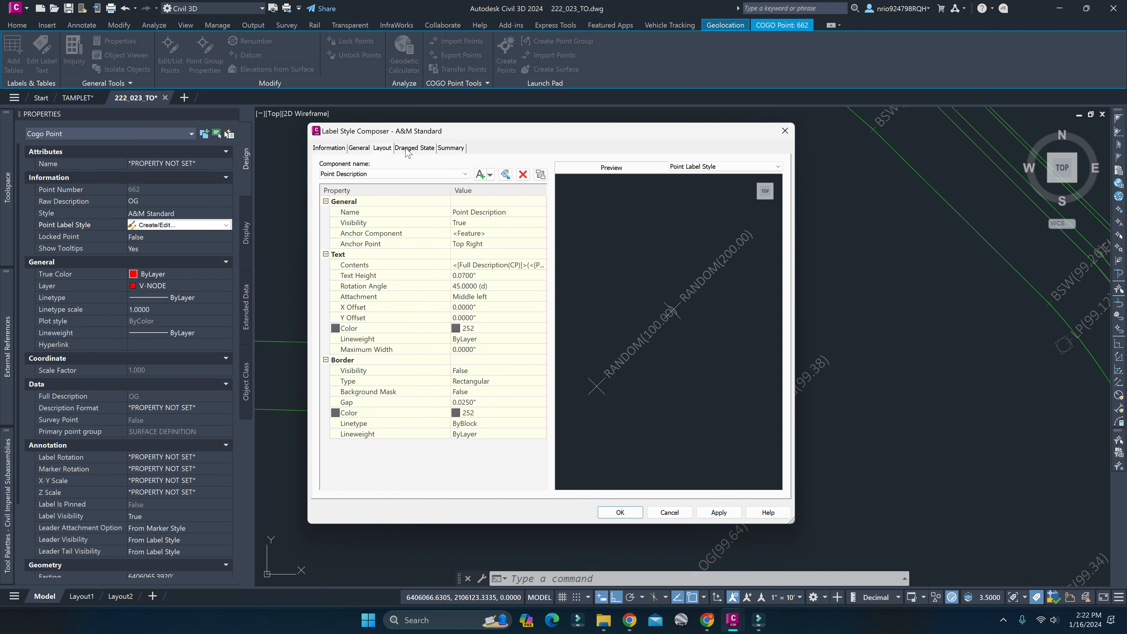
Review the text styles available for the A&M Standard label style and cancel the selection without choosing another.
{"action": "left_click", "coordinate": [341, 148]}
{"action": "left_click", "coordinate": [358, 148]}
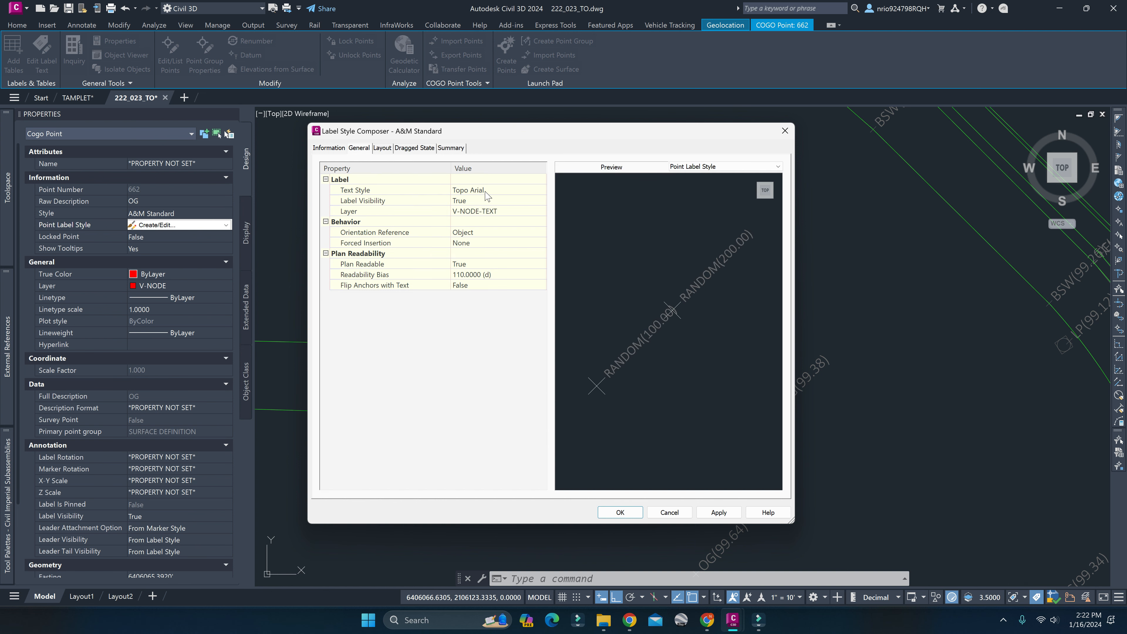
{"action": "left_click", "coordinate": [501, 193]}
{"action": "left_click", "coordinate": [540, 190]}
{"action": "left_click_drag", "start_coordinate": [741, 402], "coordinate": [754, 305]}
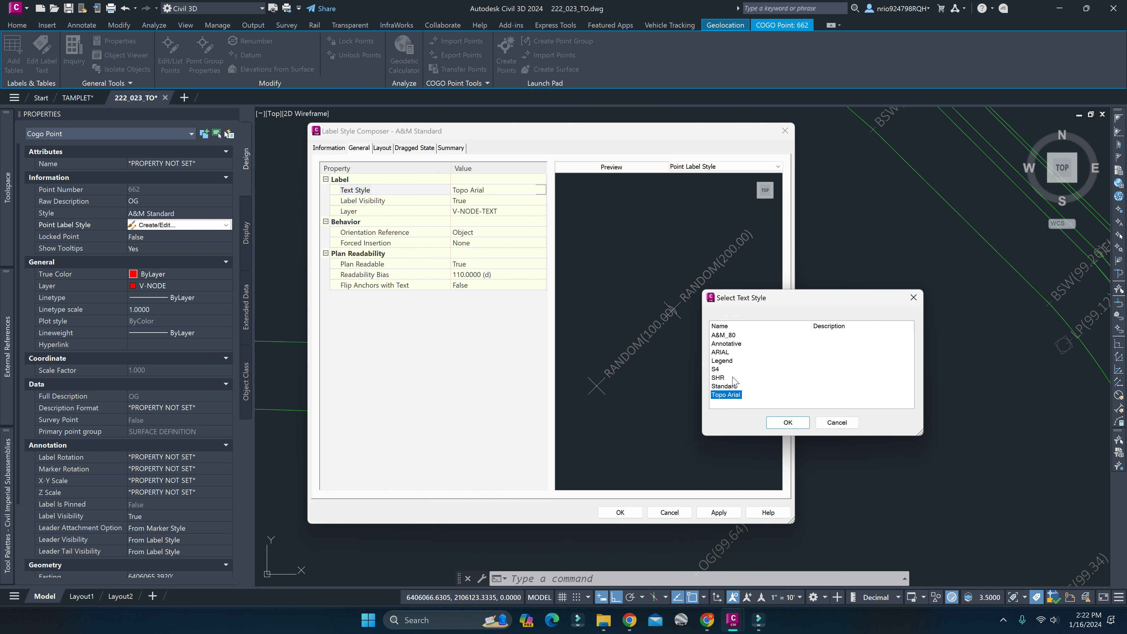
{"action": "left_click", "coordinate": [837, 422]}
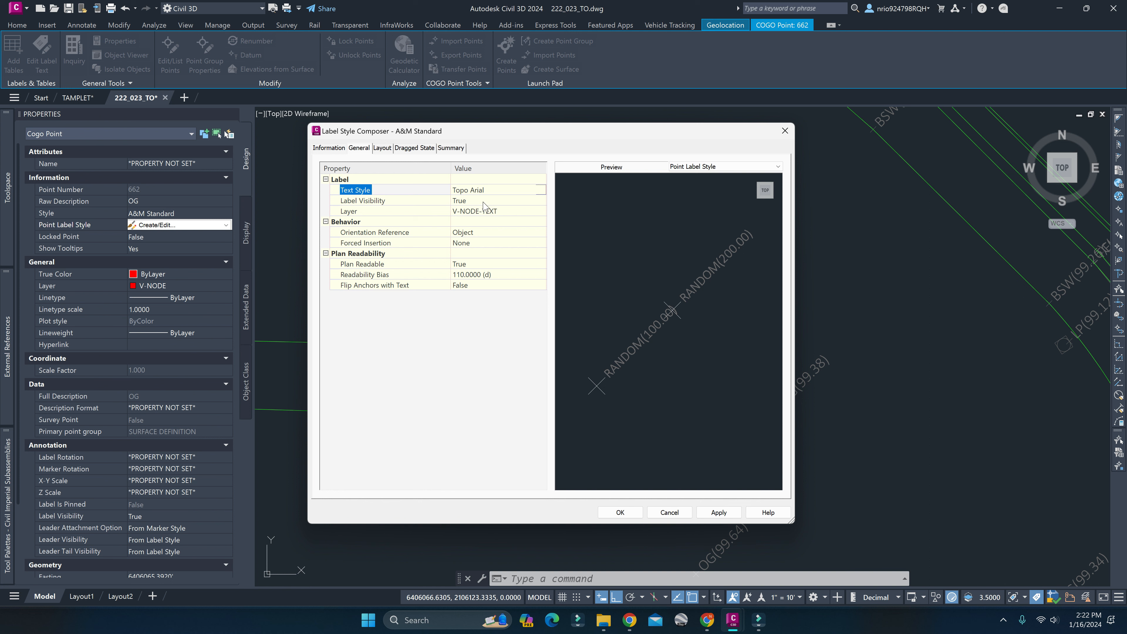
Examine the label style's layer and its orientation reference options, keeping the reference on Object.
{"action": "left_click", "coordinate": [497, 213]}
{"action": "left_click", "coordinate": [501, 232]}
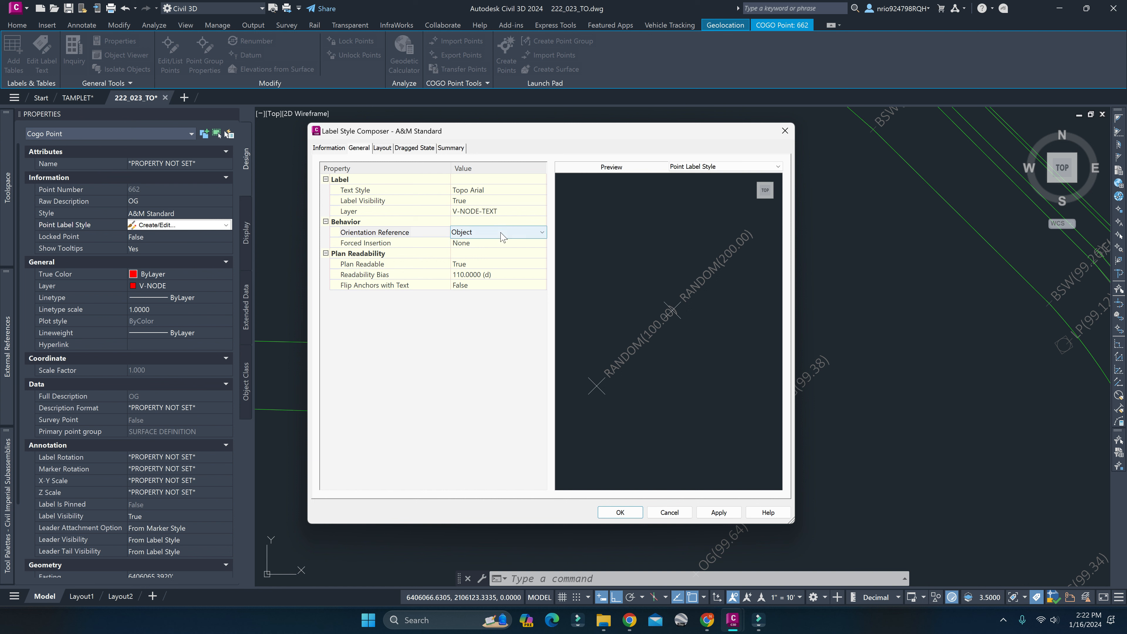
{"action": "left_click", "coordinate": [501, 233]}
{"action": "left_click", "coordinate": [501, 235]}
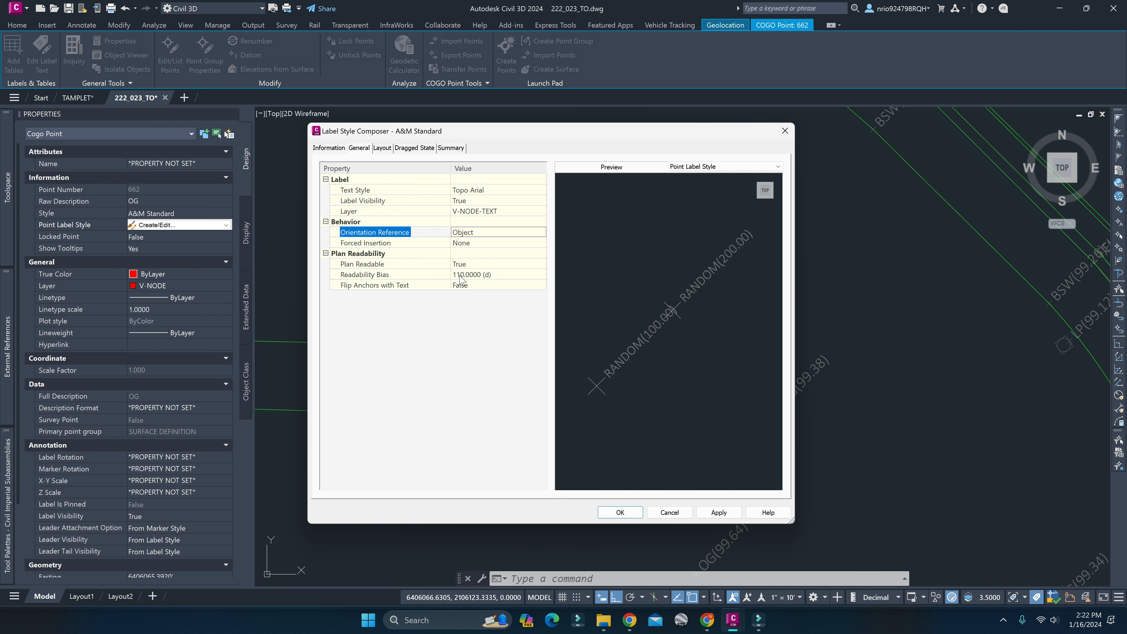
Check the layout's component list, keep Point Description, and open its border color for selection from the index colors.
{"action": "left_click", "coordinate": [383, 148]}
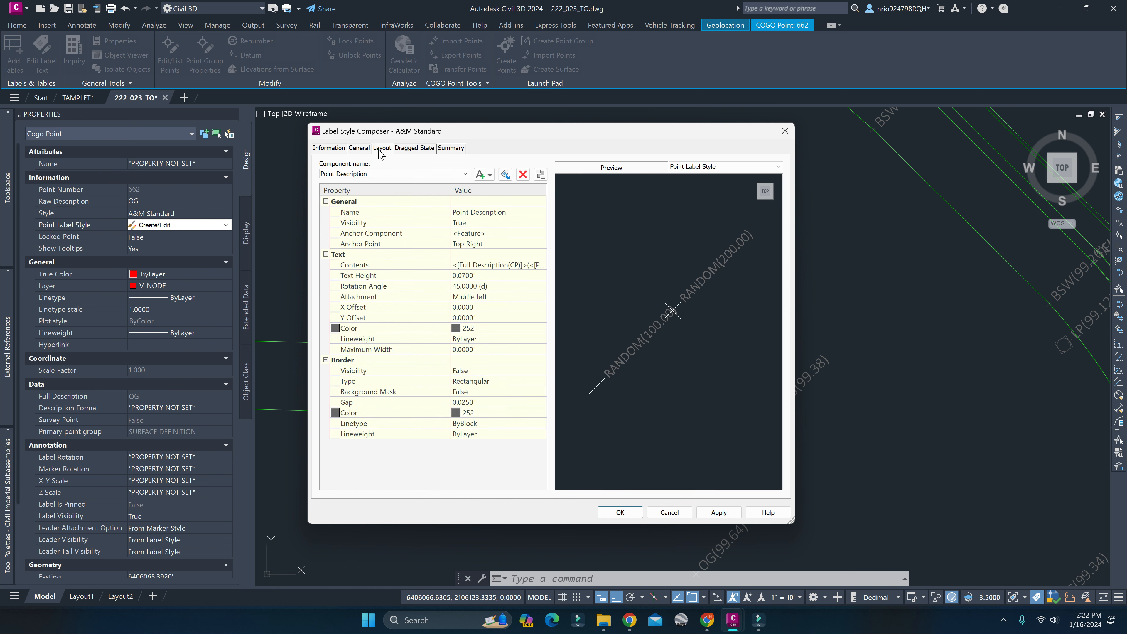
{"action": "left_click", "coordinate": [373, 175]}
{"action": "left_click", "coordinate": [380, 183]}
{"action": "left_click", "coordinate": [480, 417]}
{"action": "left_click", "coordinate": [541, 413]}
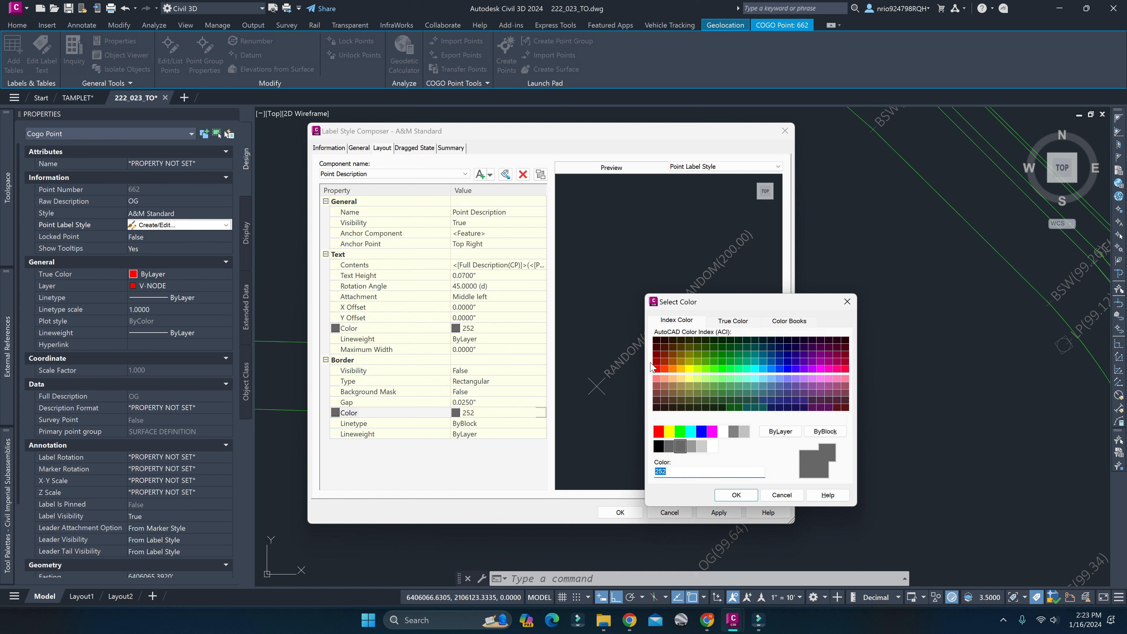
{"action": "left_click", "coordinate": [670, 320]}
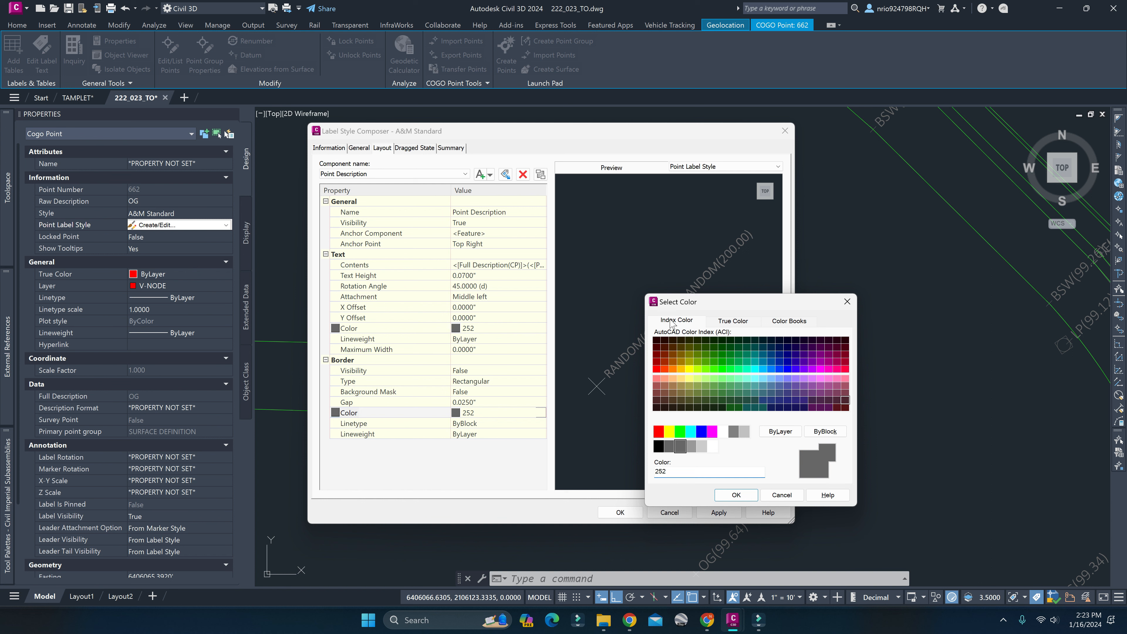
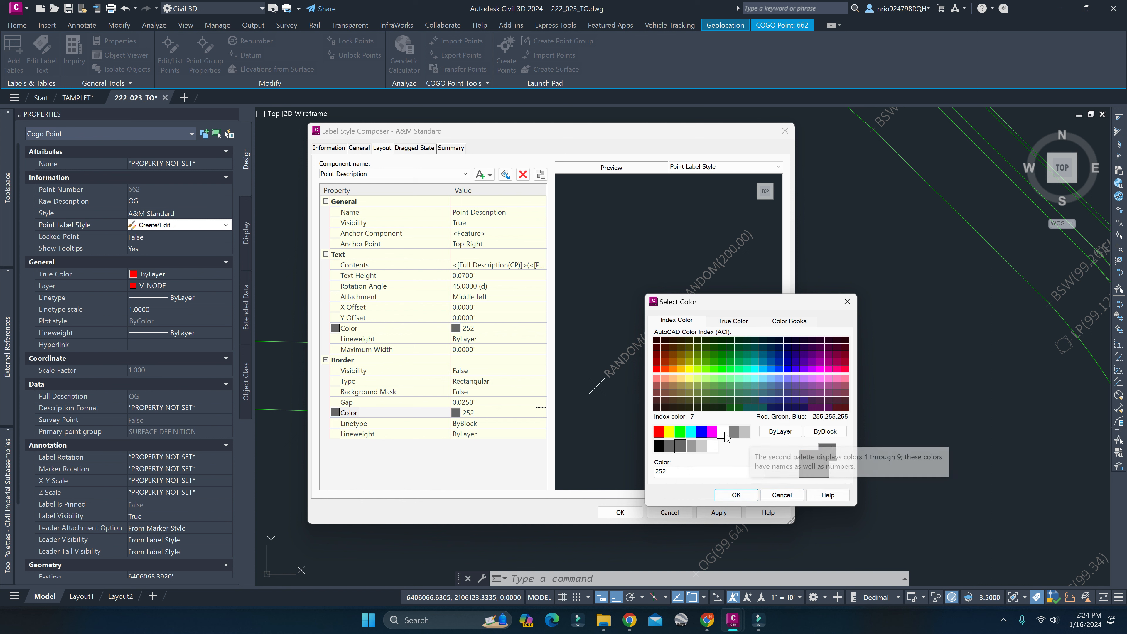
Cancel the border color selection and check the Point Description component's name, component list and anchor component.
{"action": "left_click", "coordinate": [781, 494]}
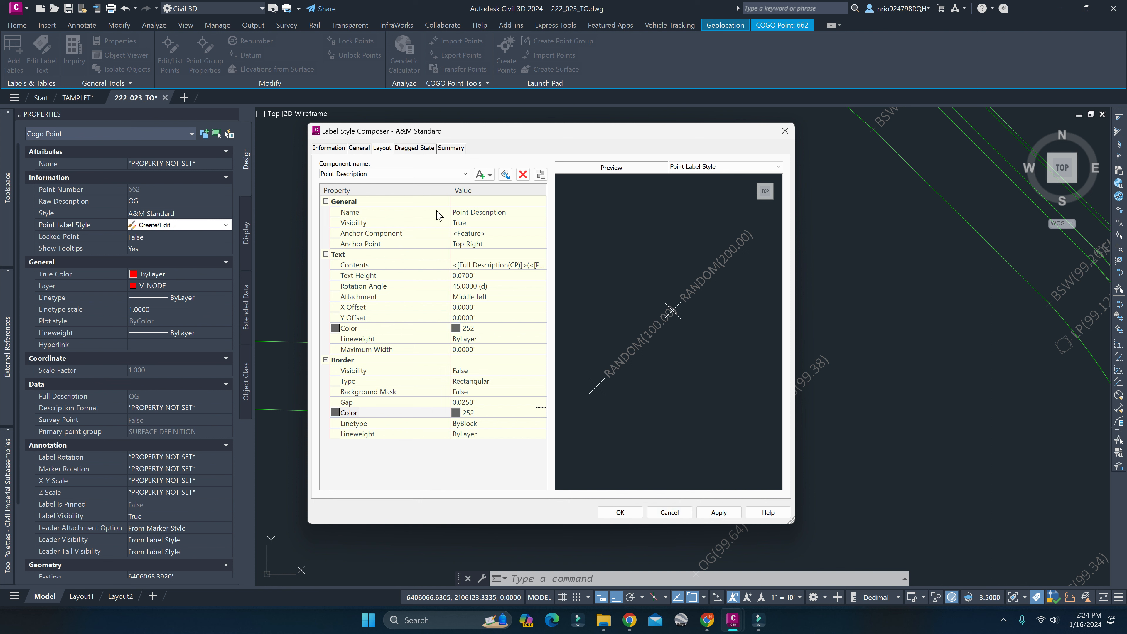
{"action": "left_click", "coordinate": [491, 213]}
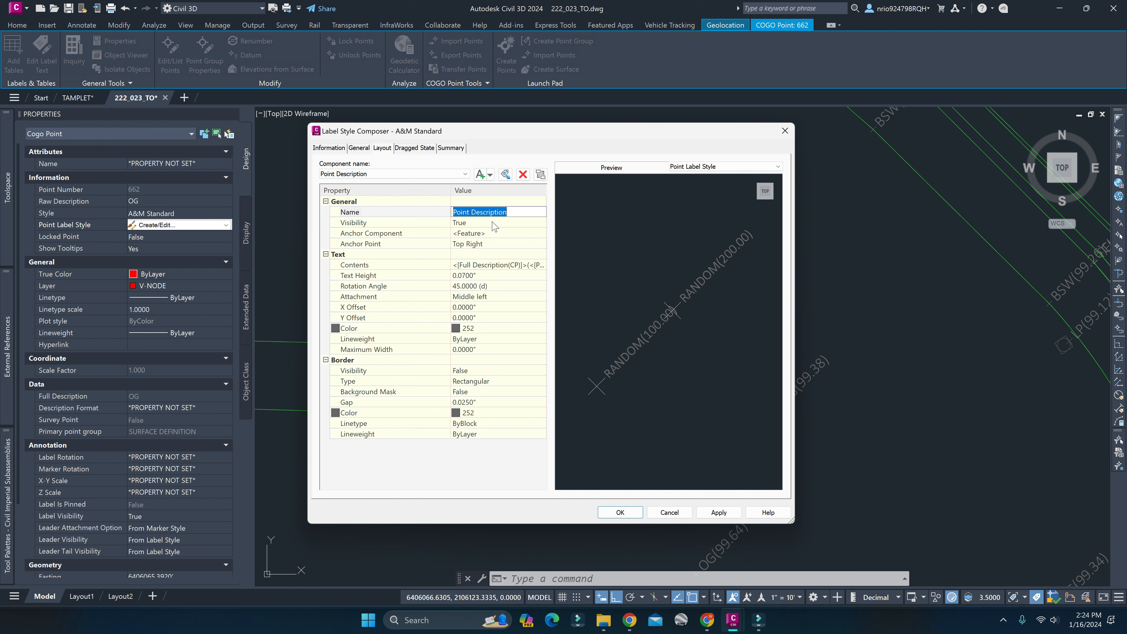
{"action": "left_click", "coordinate": [385, 175]}
{"action": "left_click", "coordinate": [385, 182]}
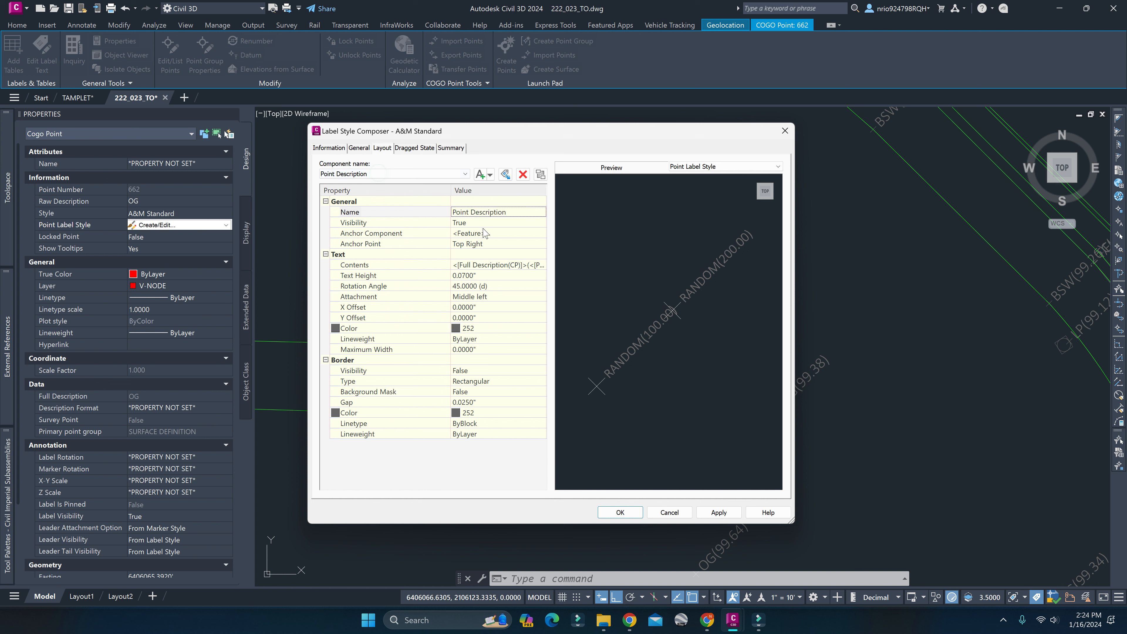
{"action": "left_click", "coordinate": [512, 232]}
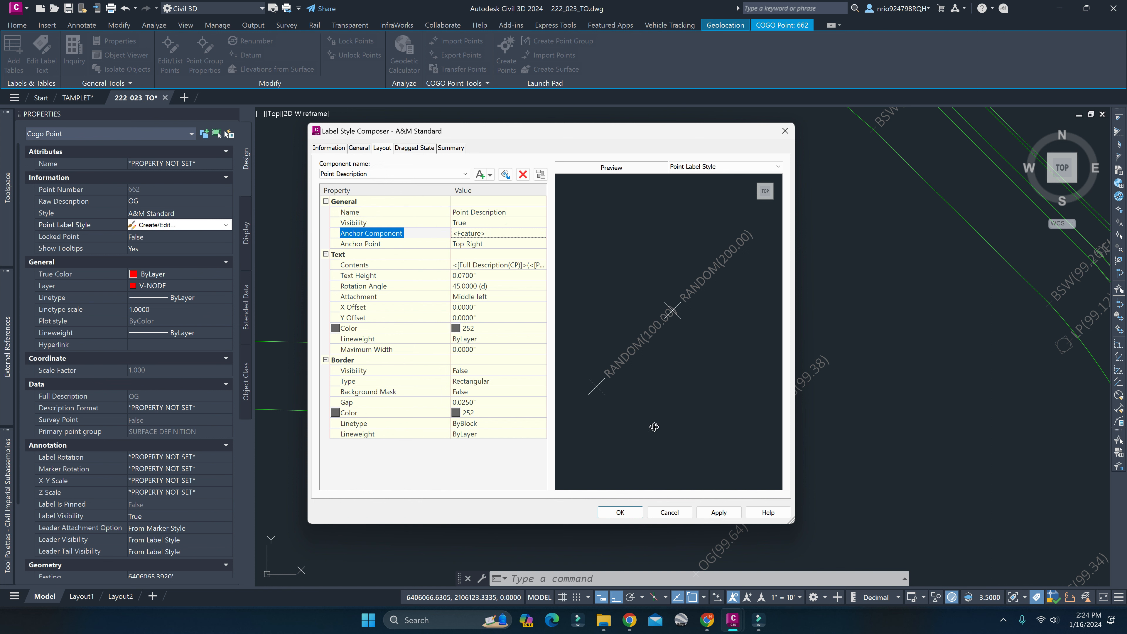
Try the Top Left and Top Center anchor points for Point Description, and return it to Top Right.
{"action": "left_click", "coordinate": [492, 244]}
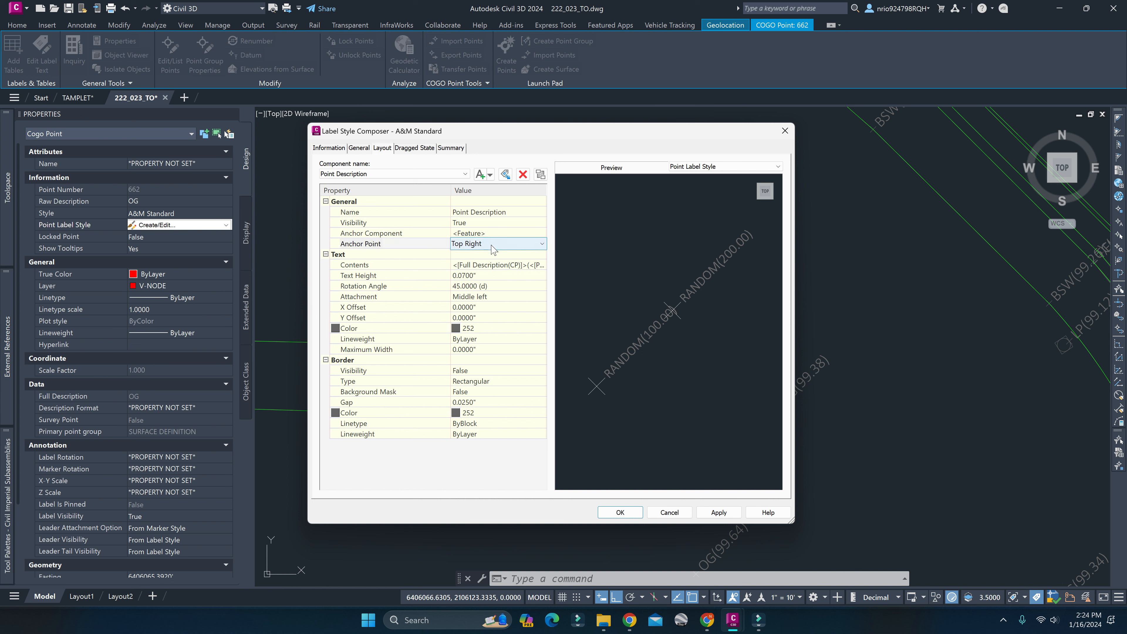
{"action": "left_click", "coordinate": [493, 249]}
{"action": "left_click", "coordinate": [492, 256]}
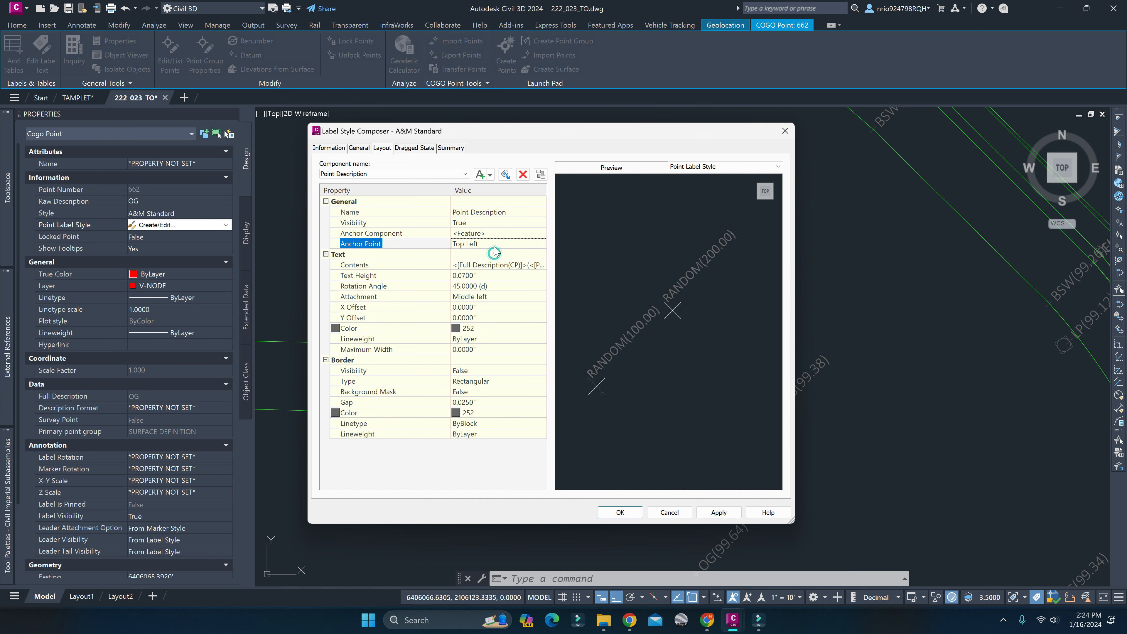
{"action": "left_click", "coordinate": [493, 244]}
{"action": "left_click", "coordinate": [494, 265]}
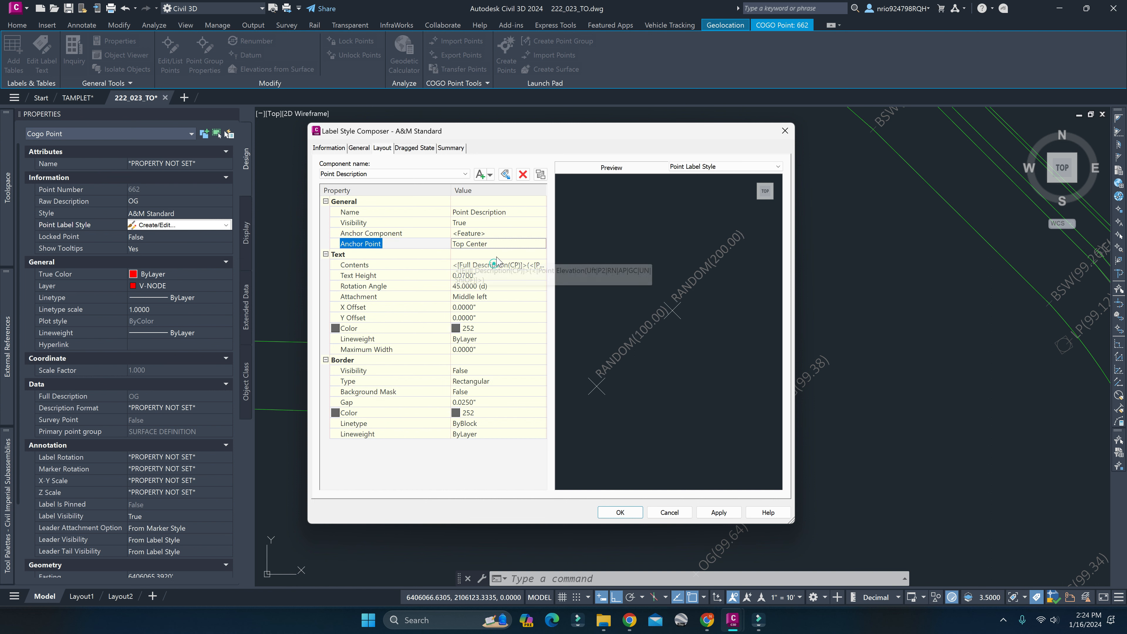
{"action": "left_click", "coordinate": [496, 247]}
{"action": "left_click", "coordinate": [494, 274]}
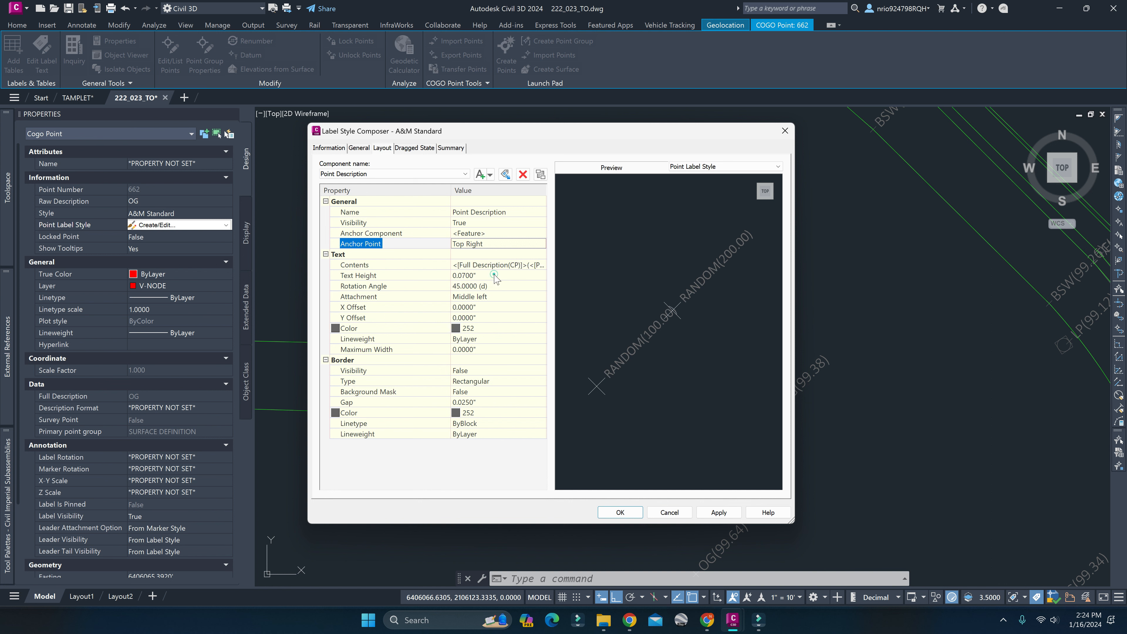
Try the Middle Right, Middle Center and Middle Left anchor points, and restore the Top Right anchor point.
{"action": "left_click", "coordinate": [491, 245]}
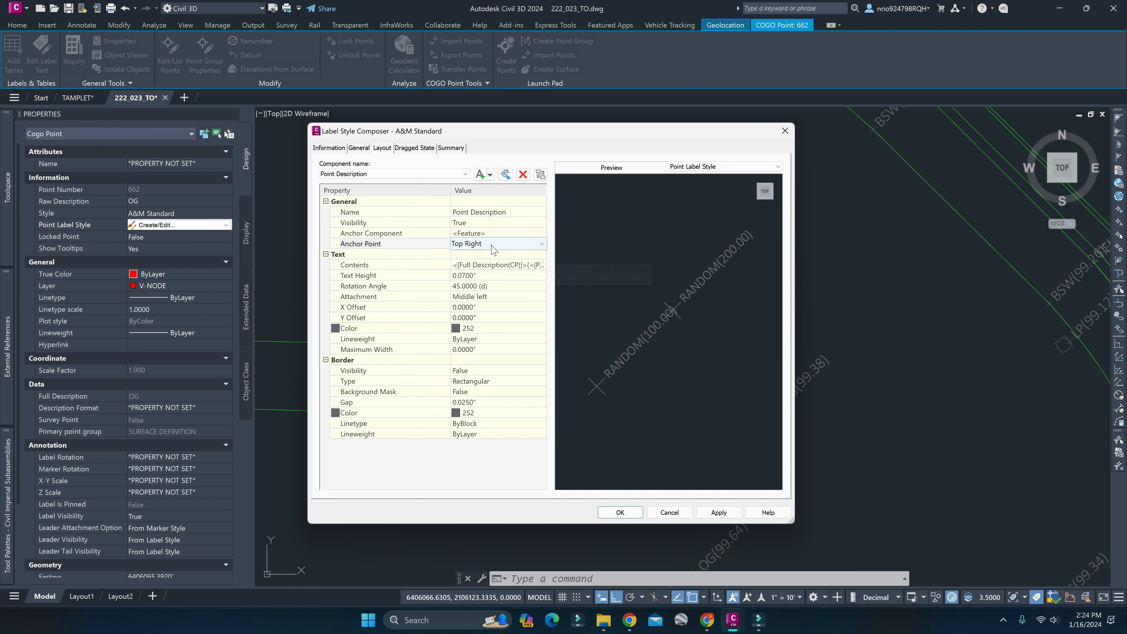
{"action": "left_click", "coordinate": [497, 303]}
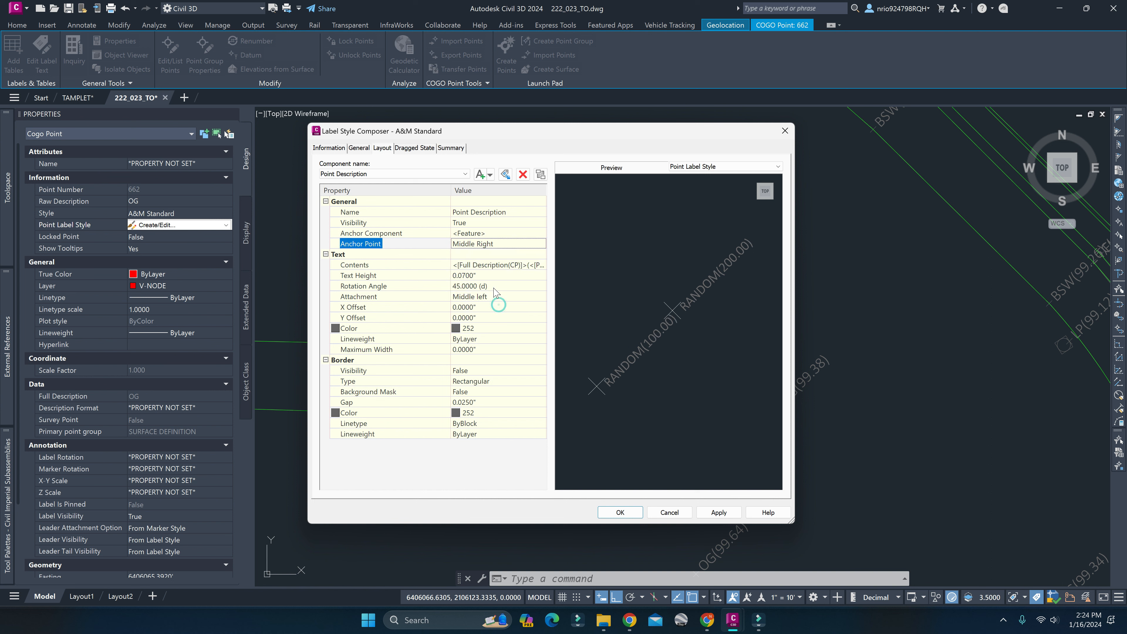
{"action": "left_click", "coordinate": [484, 249]}
{"action": "left_click", "coordinate": [495, 293]}
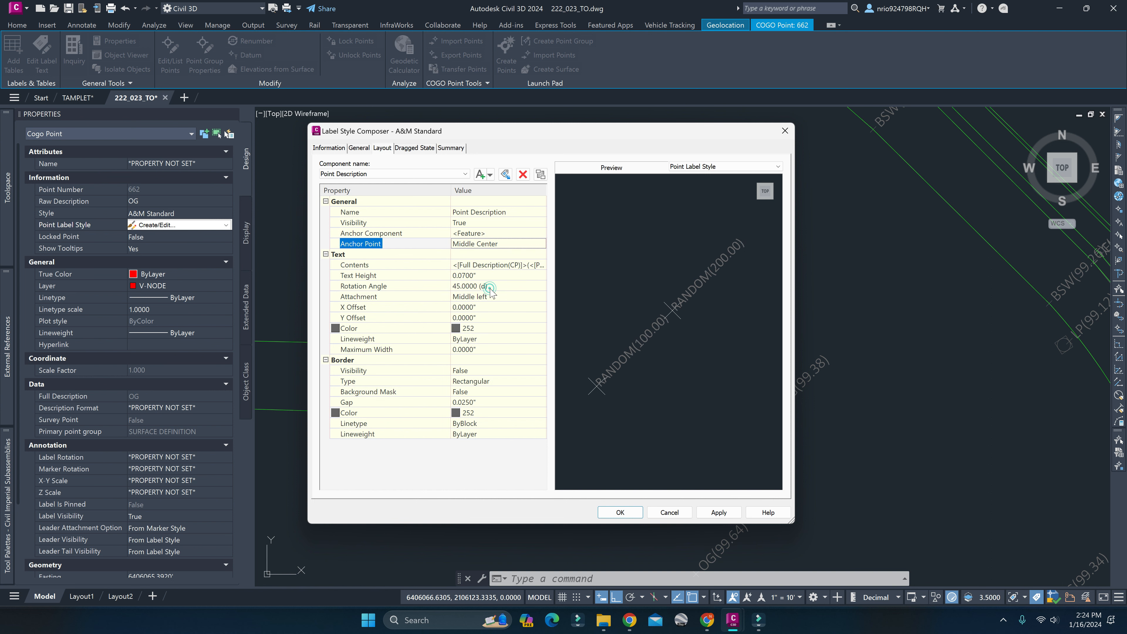
{"action": "left_click", "coordinate": [495, 245]}
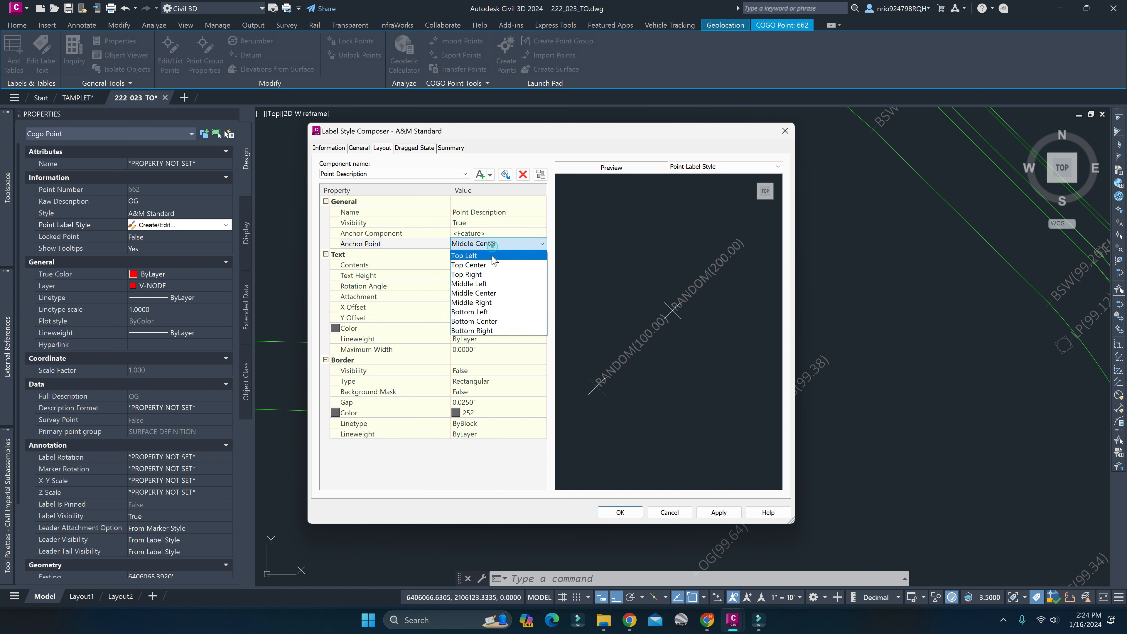
{"action": "left_click", "coordinate": [486, 286]}
{"action": "left_click", "coordinate": [497, 245]}
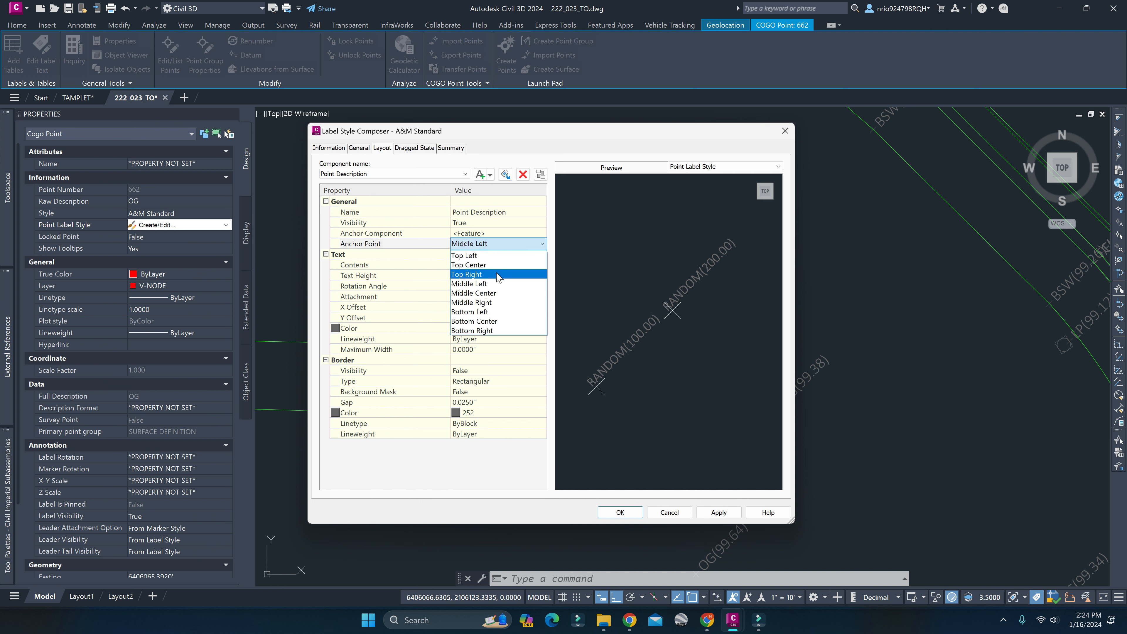
{"action": "left_click", "coordinate": [496, 274]}
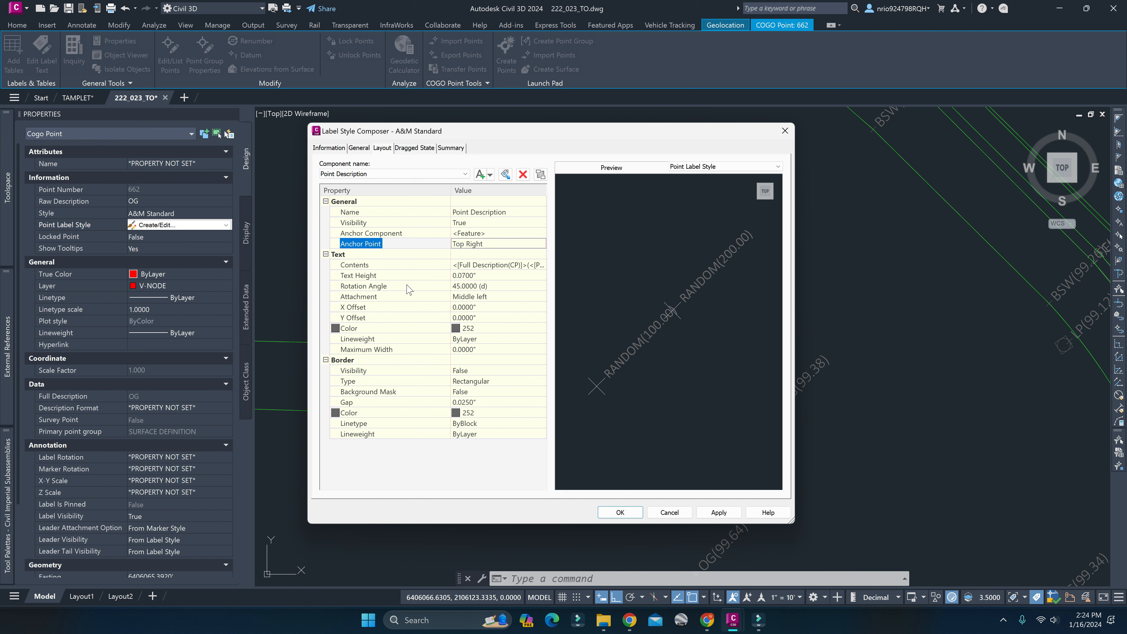
Try a text rotation angle of 0 degrees for the Point Description component, and set it back to 45 degrees.
{"action": "left_click", "coordinate": [487, 286]}
{"action": "type", "text": "0"}
{"action": "key", "text": "Return"}
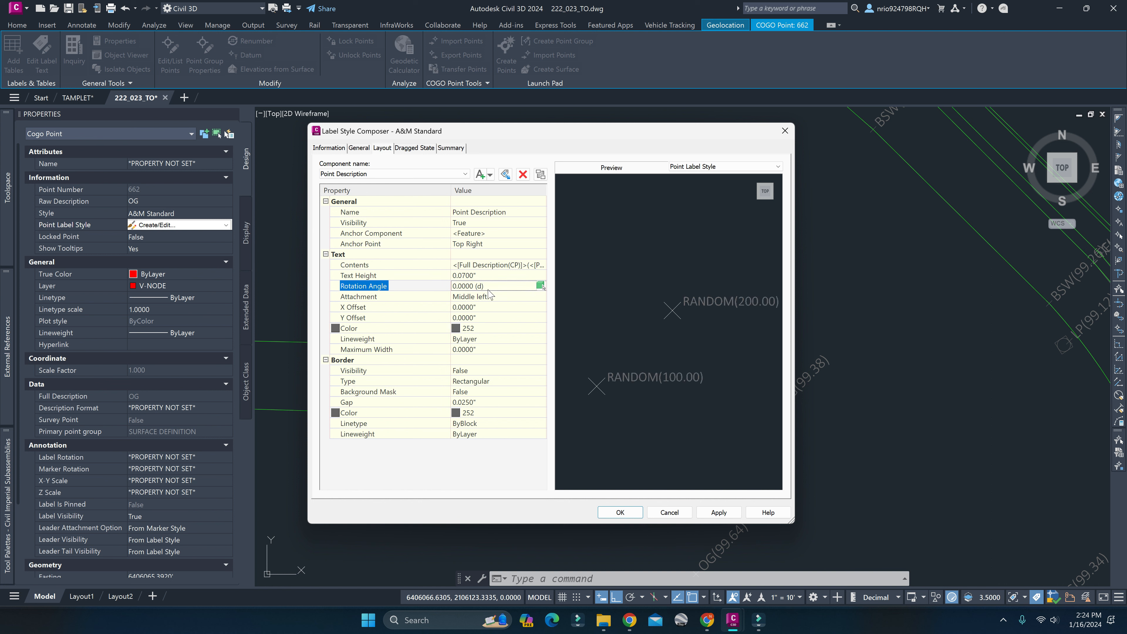
{"action": "left_click", "coordinate": [488, 290]}
{"action": "type", "text": "45"}
{"action": "key", "text": "Return"}
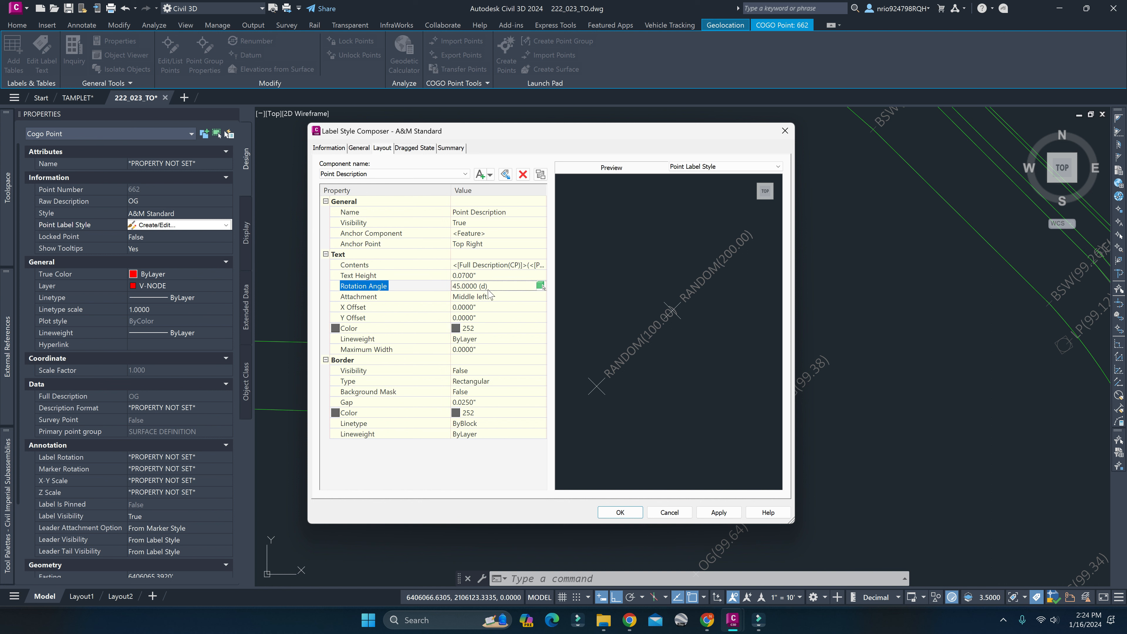
Try text X offsets of 10" and 0.1" for the Point Description component, and reset the X offset to 0.
{"action": "left_click", "coordinate": [473, 308]}
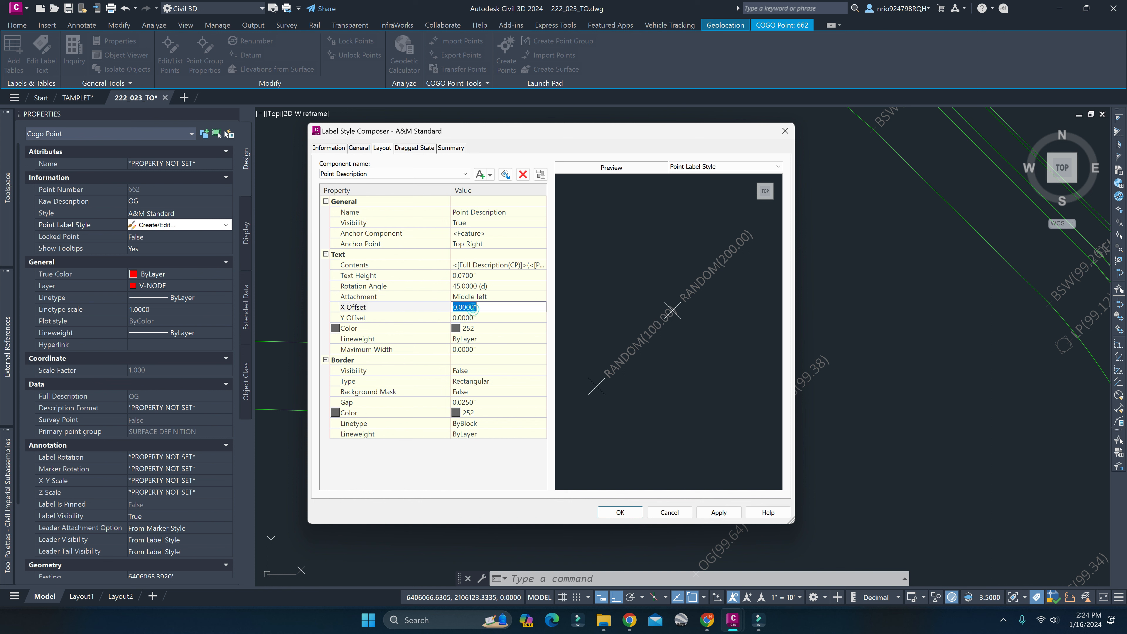
{"action": "left_click", "coordinate": [485, 317]}
{"action": "left_click", "coordinate": [483, 307]}
{"action": "type", "text": "10"}
{"action": "key", "text": "Return"}
{"action": "left_click", "coordinate": [484, 307]}
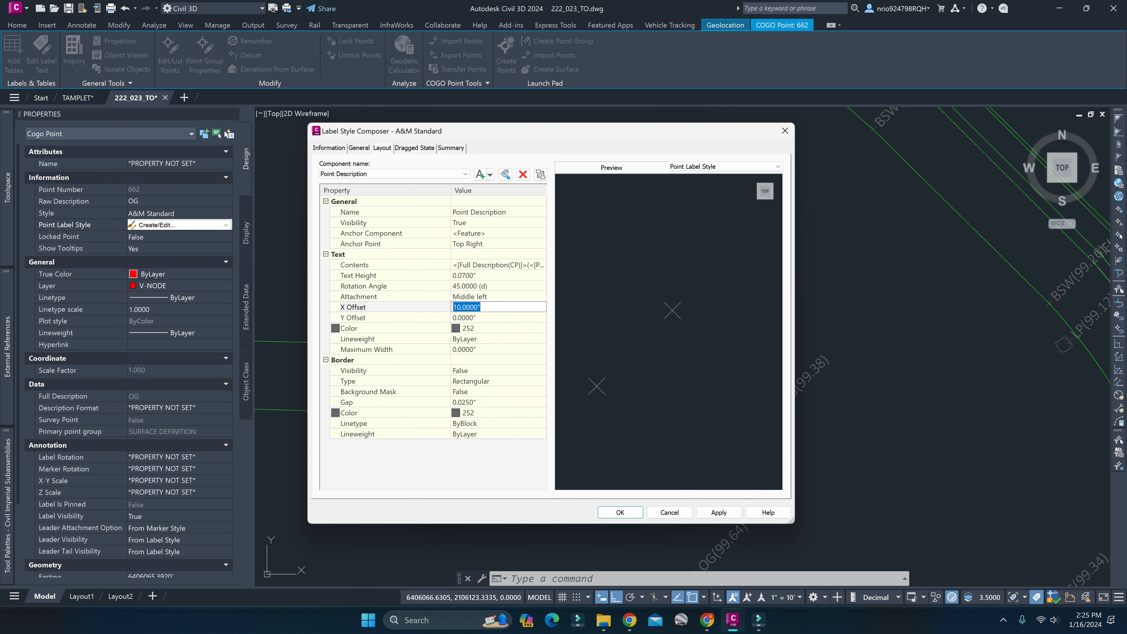
{"action": "type", "text": ".1"}
{"action": "key", "text": "Return"}
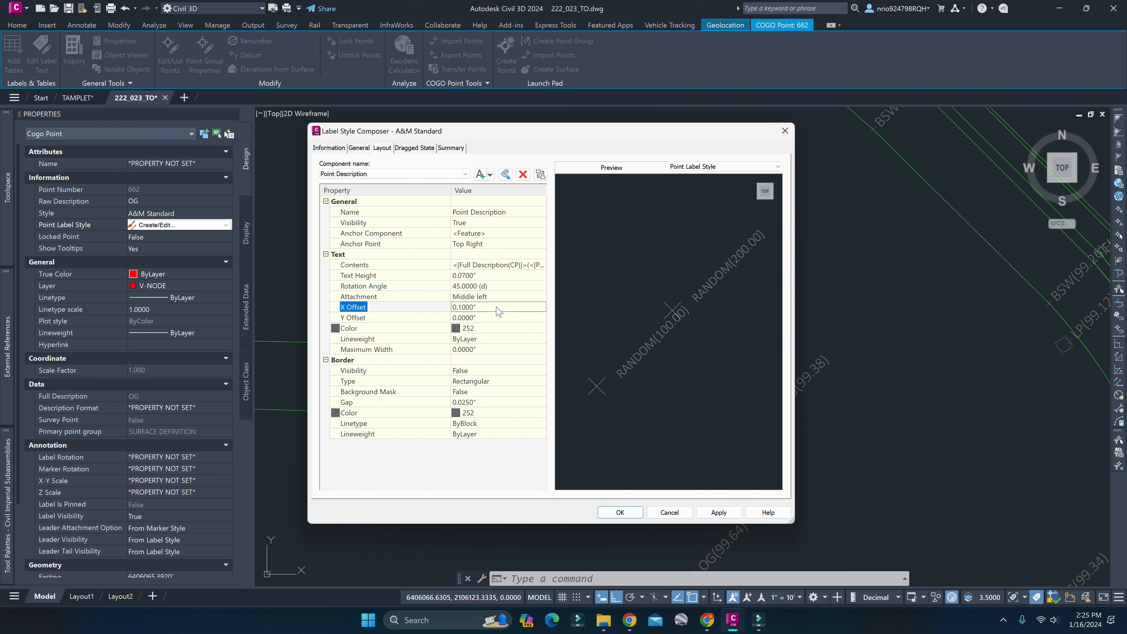
{"action": "left_click", "coordinate": [483, 307]}
{"action": "type", "text": "0"}
{"action": "key", "text": "Return"}
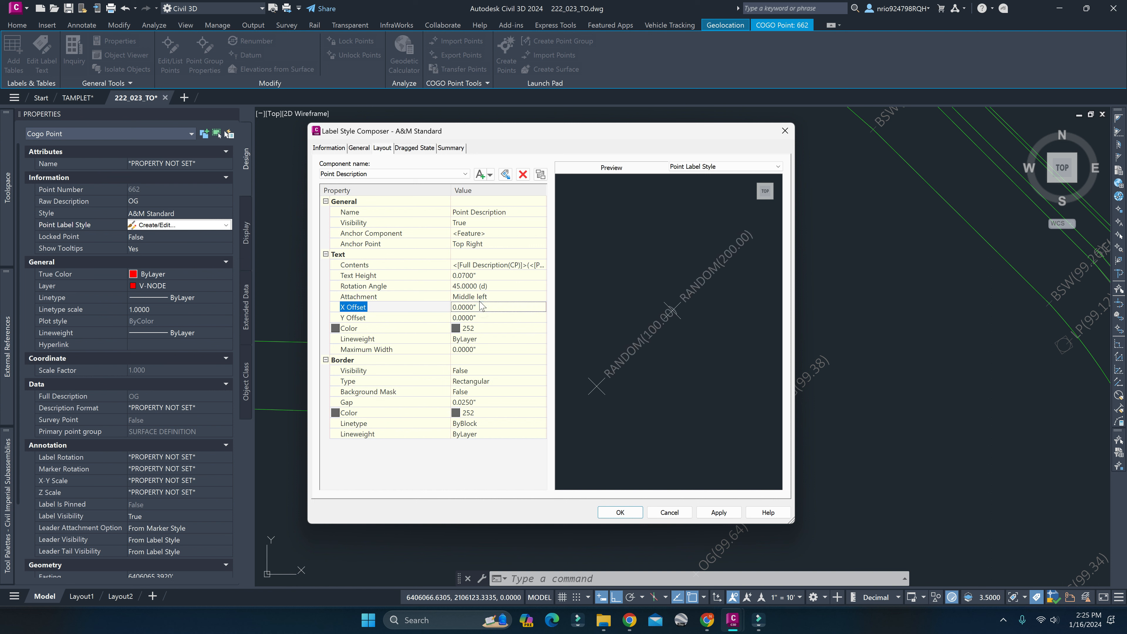
Try a text Y offset of 0.1" for the Point Description component, and reset it to 0.
{"action": "left_click", "coordinate": [492, 317]}
{"action": "type", "text": ".1"}
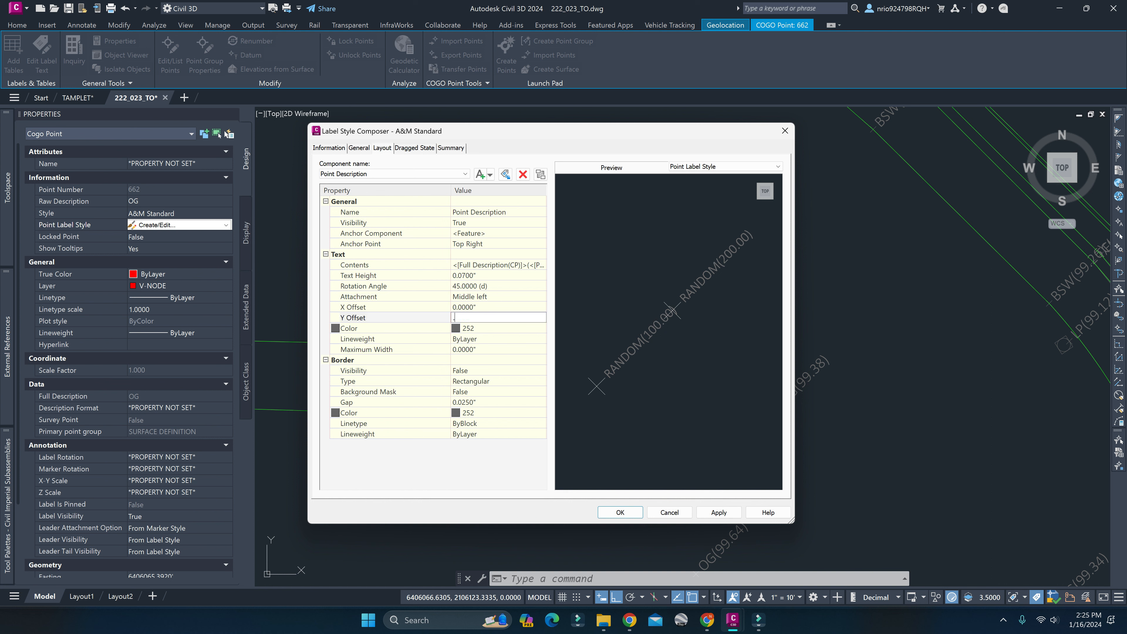
{"action": "key", "text": "Return"}
{"action": "left_click", "coordinate": [492, 318]}
{"action": "type", "text": ".1"}
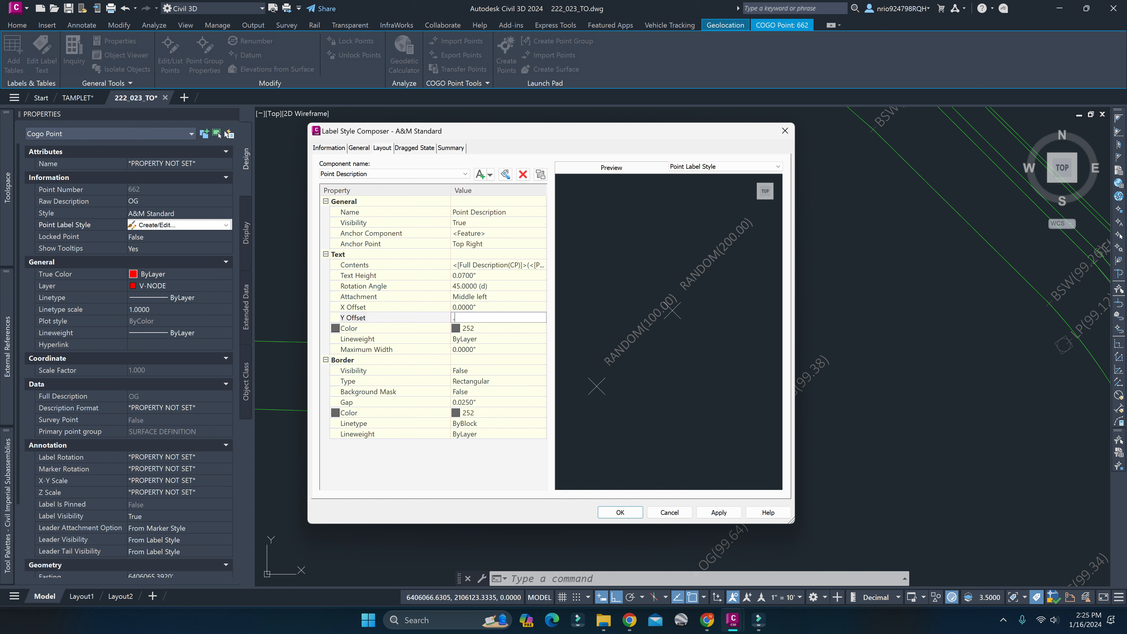
{"action": "key", "text": "Return"}
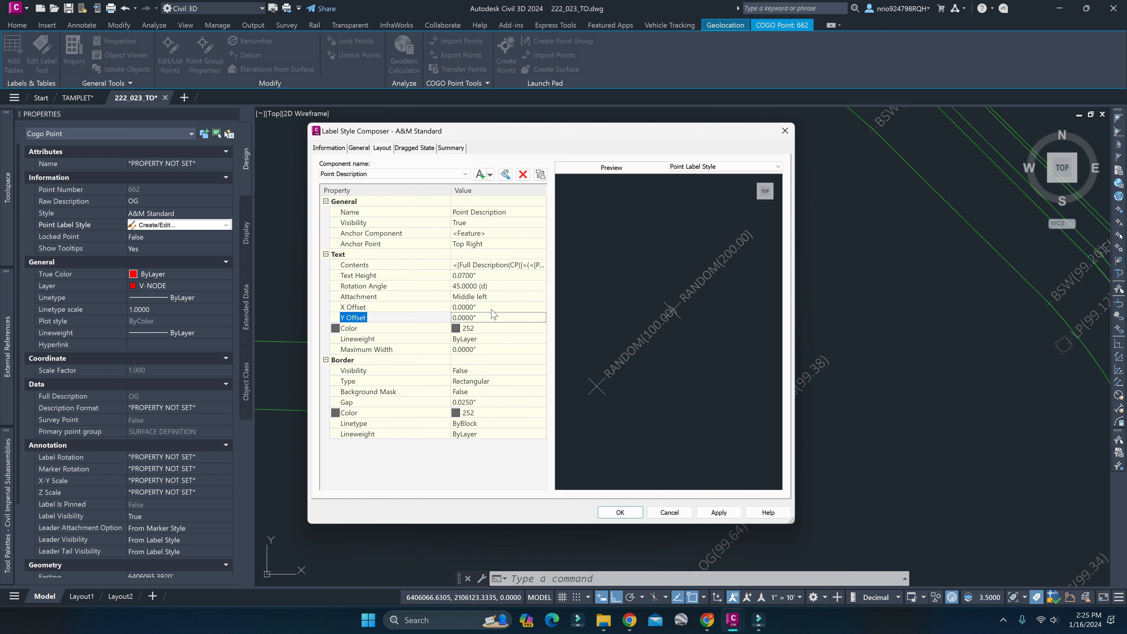
Try X and Y text offsets of 0.1" together, and reset both offsets to 0.
{"action": "left_click", "coordinate": [491, 308]}
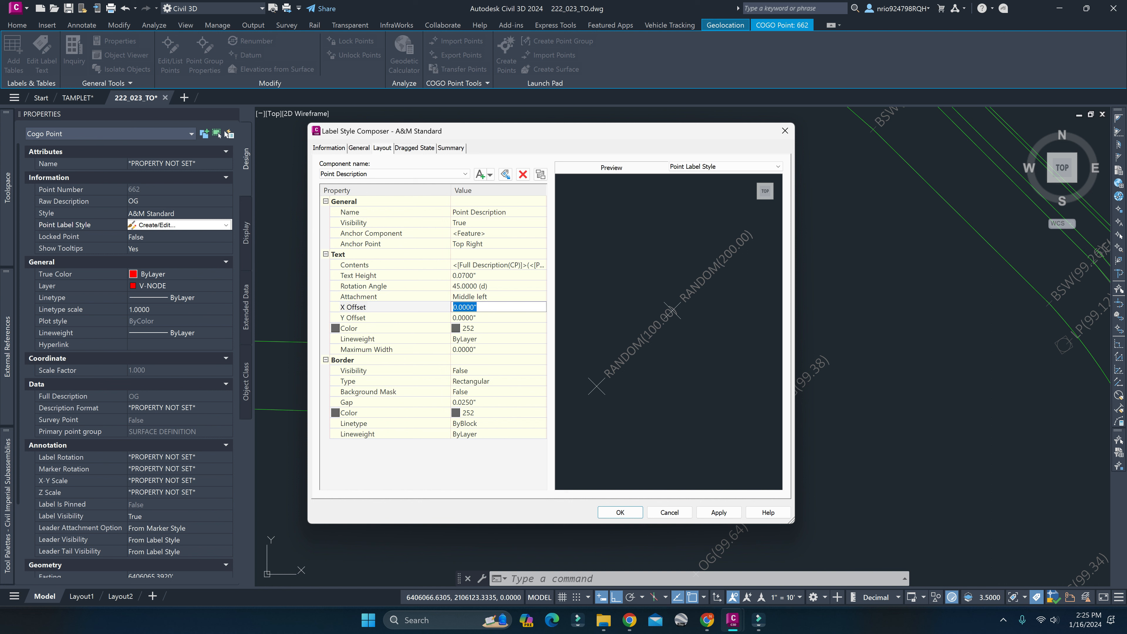
{"action": "type", "text": ".1"}
{"action": "key", "text": "Return"}
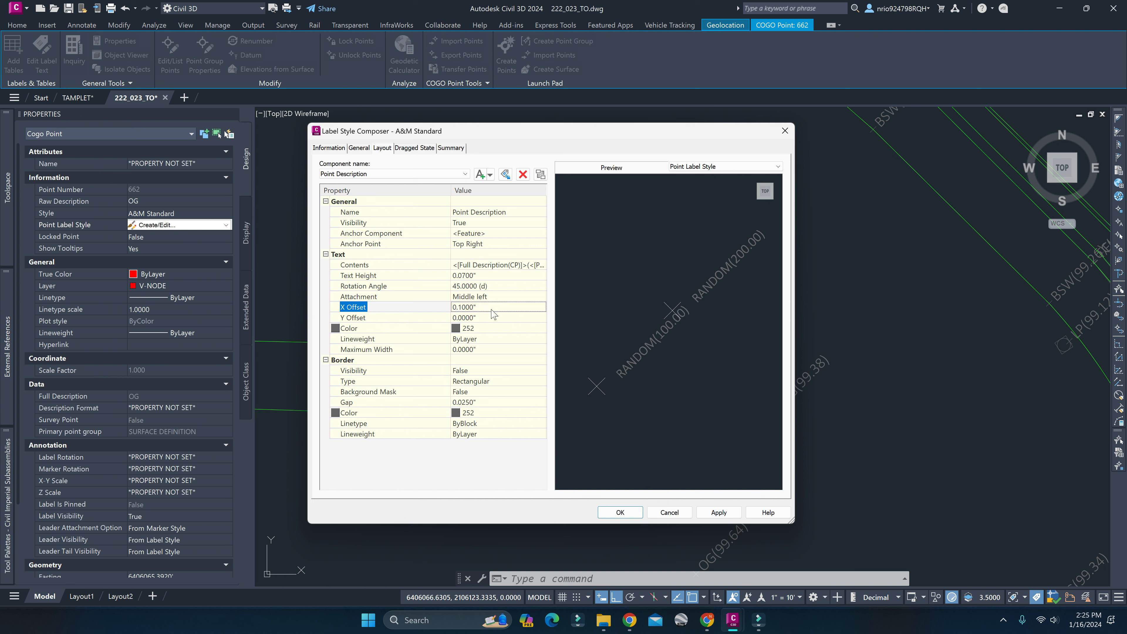
{"action": "left_click", "coordinate": [473, 318]}
{"action": "type", "text": ".1"}
{"action": "key", "text": "Return"}
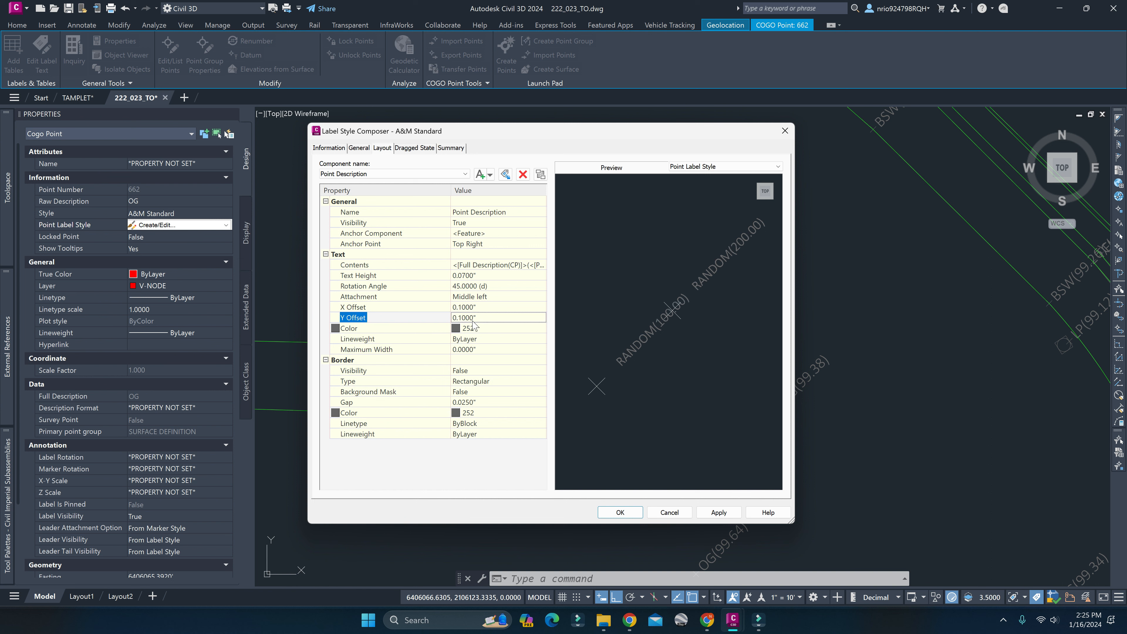
{"action": "left_click", "coordinate": [479, 320]}
{"action": "type", "text": "0"}
{"action": "left_click", "coordinate": [492, 306]}
{"action": "type", "text": "0"}
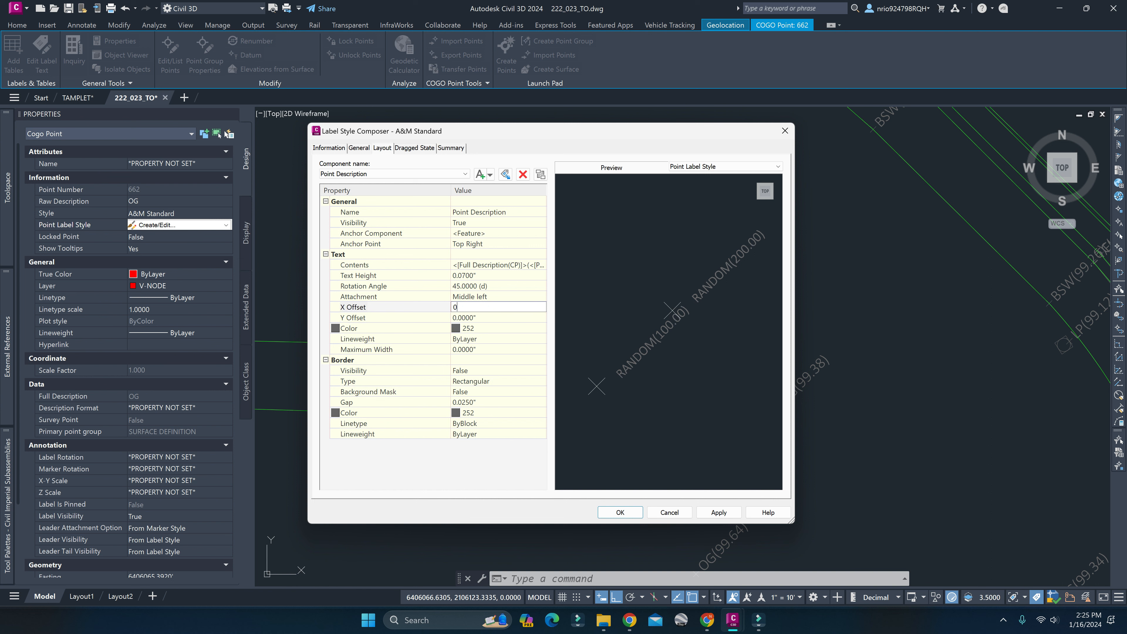
{"action": "key", "text": "Return"}
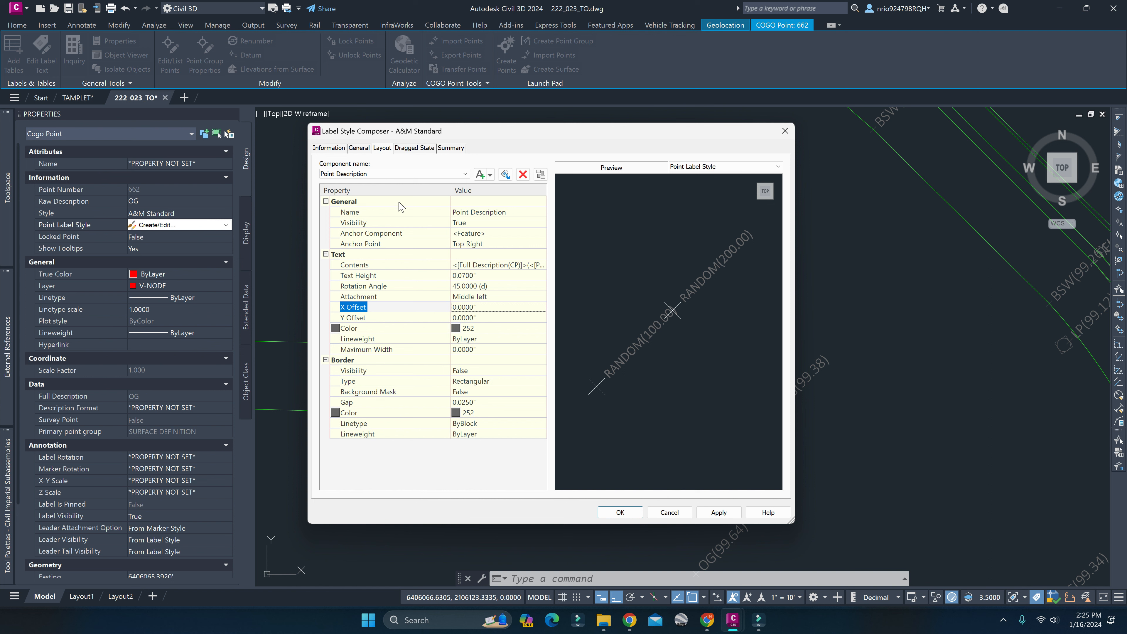
Review the A&M Standard label style's information, general and layout settings, and its dragged state settings.
{"action": "left_click", "coordinate": [358, 148]}
{"action": "left_click", "coordinate": [329, 148]}
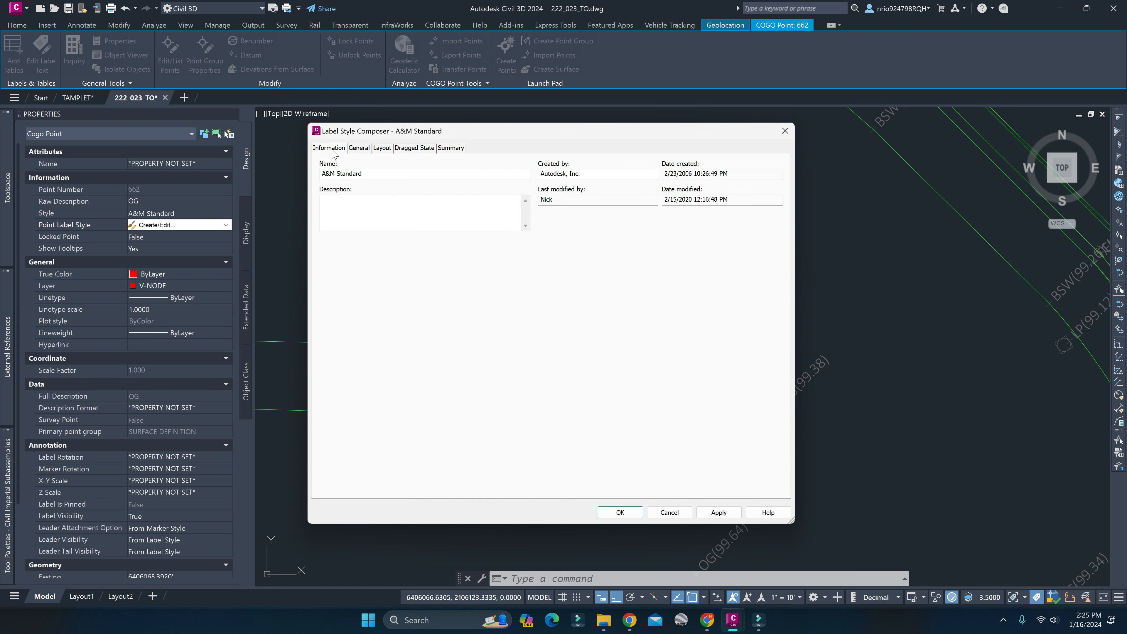
{"action": "left_click", "coordinate": [359, 148]}
{"action": "left_click", "coordinate": [382, 148]}
{"action": "left_click", "coordinate": [414, 148]}
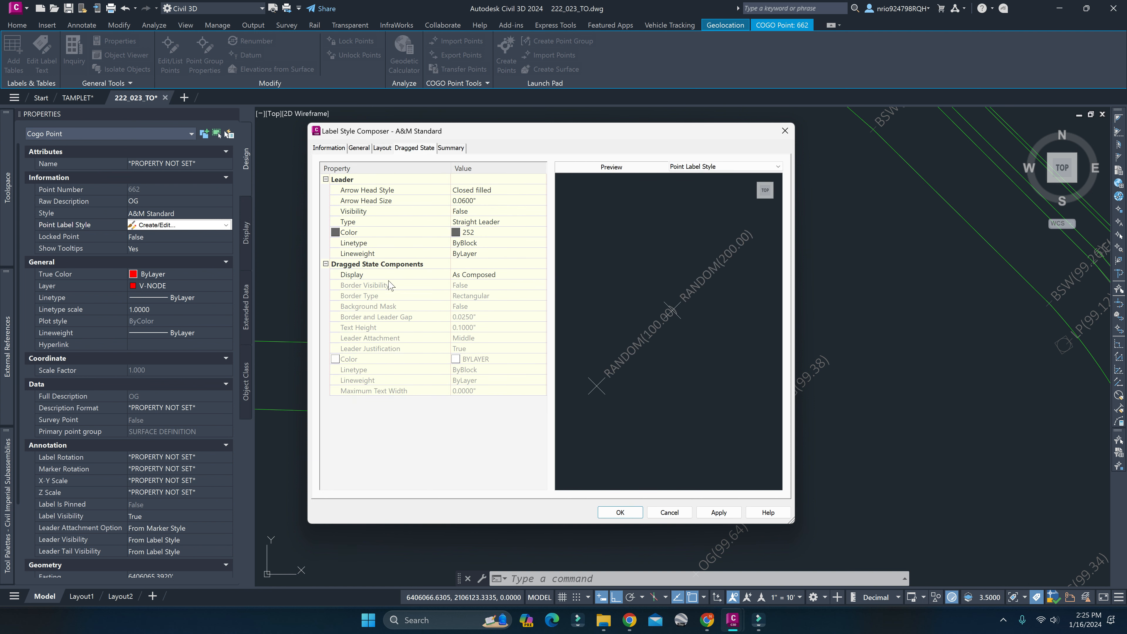
Try the other display option for the dragged state components, return it to As Composed, and check the Straight Leader type.
{"action": "left_click", "coordinate": [493, 274]}
{"action": "left_click", "coordinate": [542, 275]}
{"action": "left_click", "coordinate": [493, 296]}
{"action": "left_click", "coordinate": [493, 277]}
{"action": "left_click", "coordinate": [477, 284]}
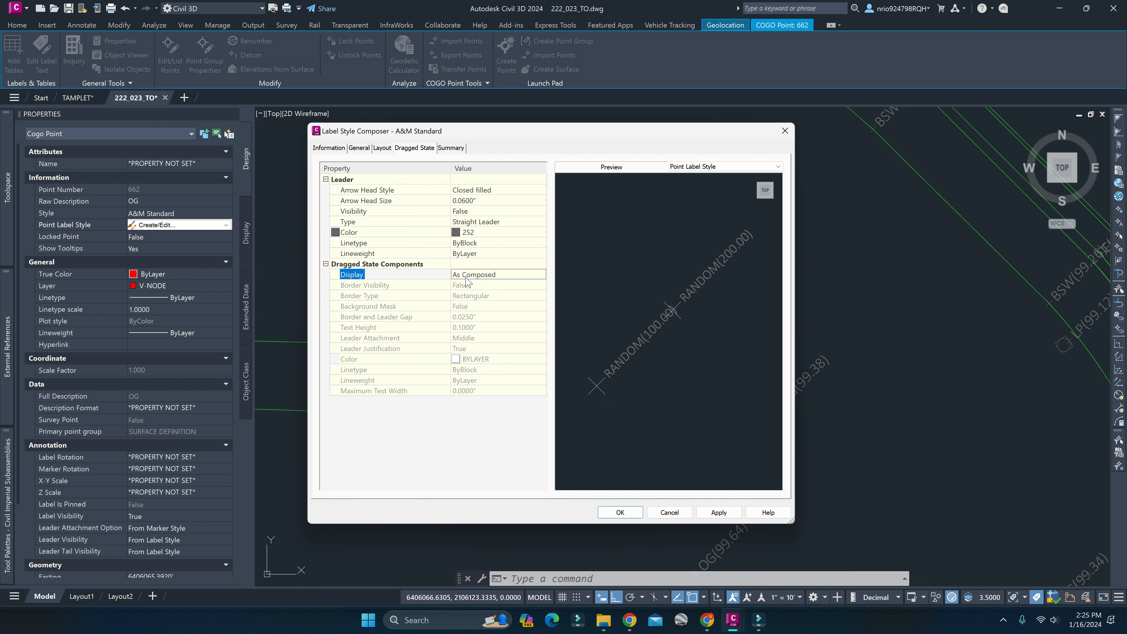
{"action": "left_click", "coordinate": [402, 264]}
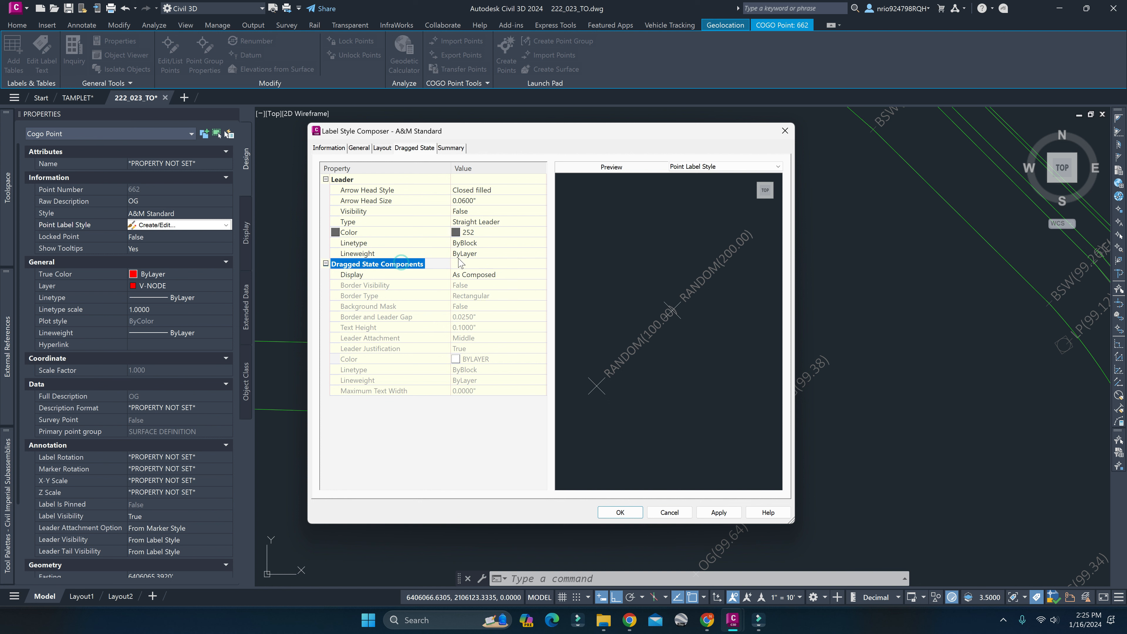
{"action": "left_click", "coordinate": [475, 222]}
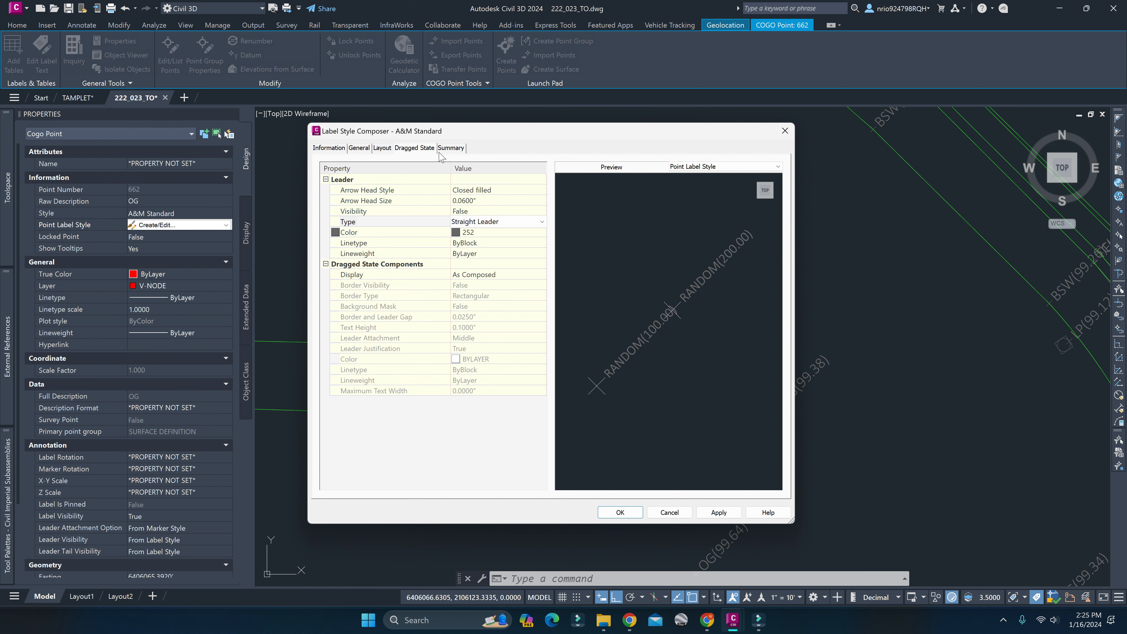
Look over the label style's summary, and revisit its dragged state, general and information settings.
{"action": "left_click", "coordinate": [450, 148]}
{"action": "left_click", "coordinate": [419, 150]}
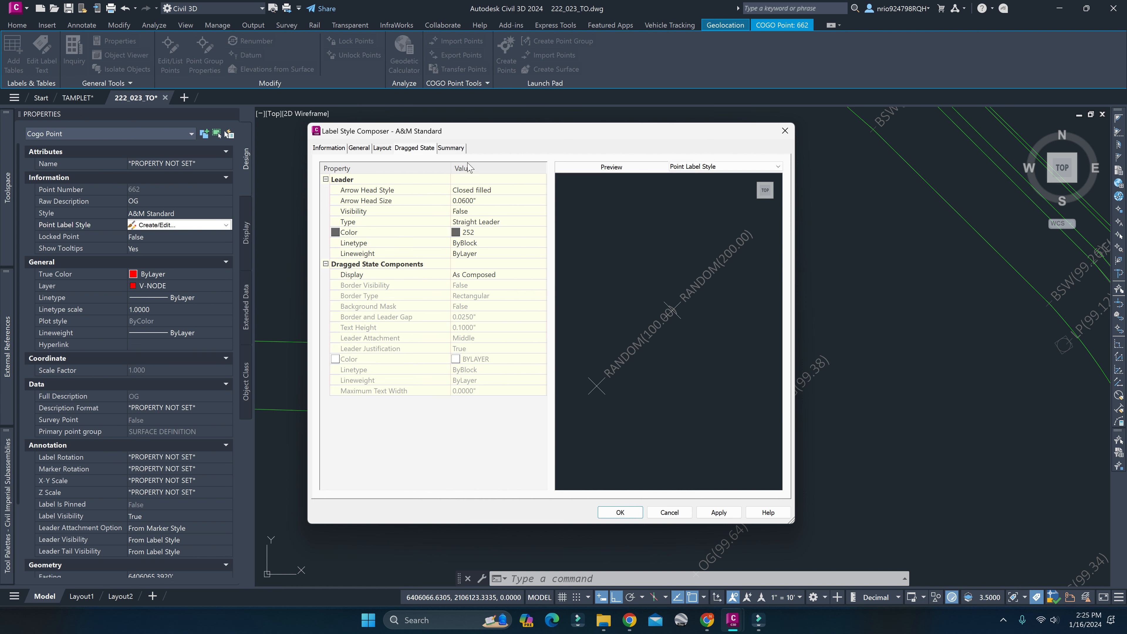
{"action": "left_click", "coordinate": [367, 150]}
{"action": "left_click", "coordinate": [335, 147]}
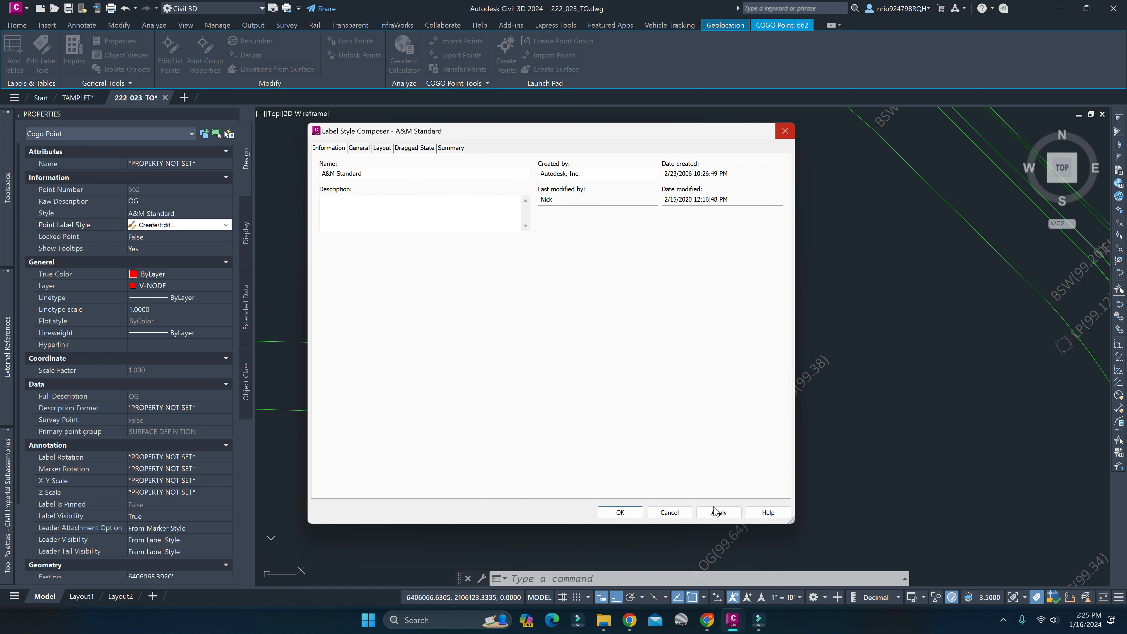
Close the label style composer without saving, restore the A&M-FL point label style, and deselect the OG point.
{"action": "left_click", "coordinate": [671, 513]}
{"action": "left_click", "coordinate": [560, 277]}
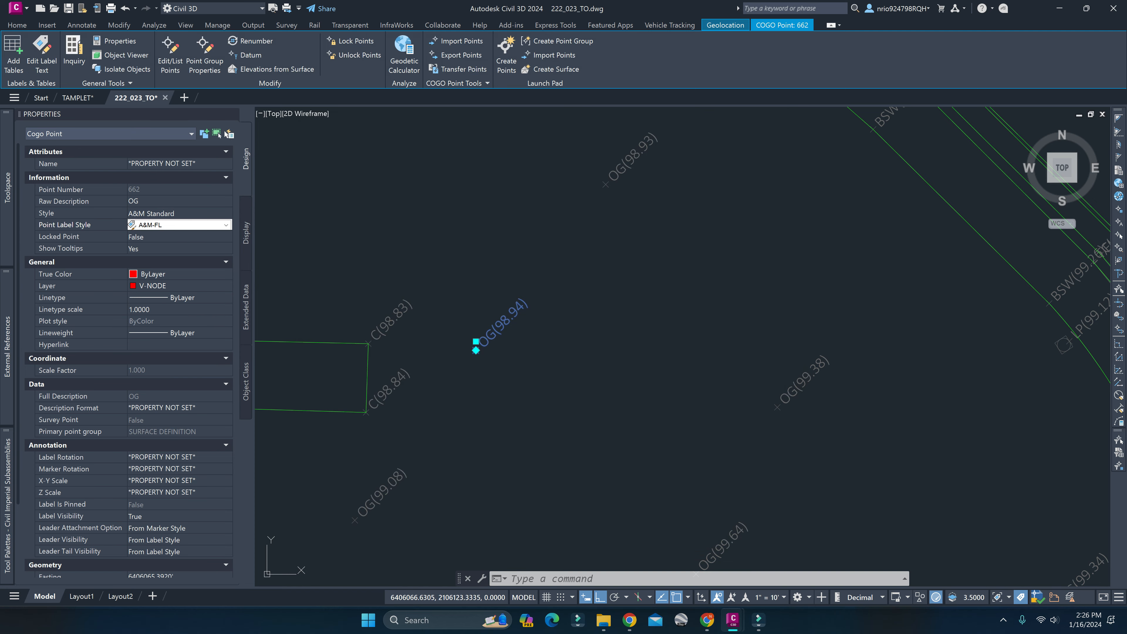
{"action": "left_click", "coordinate": [567, 344]}
{"action": "key", "text": "Escape"}
{"action": "key", "text": "Escape"}
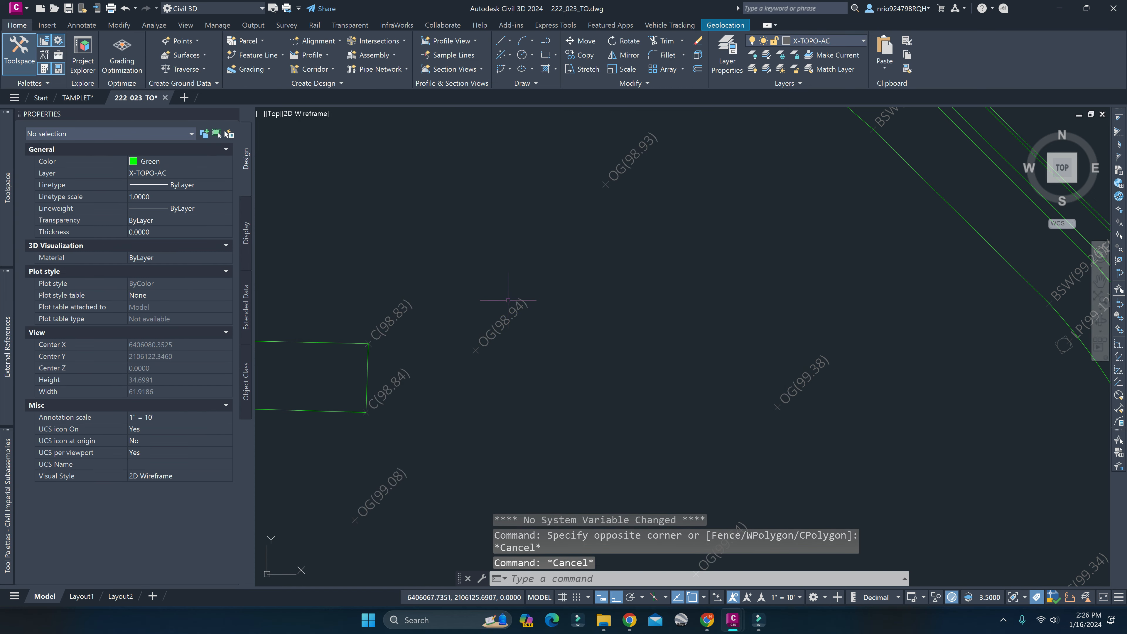
Examine the surveyed intersection's linework and points, checking a point on the traffic island.
{"action": "scroll", "coordinate": [508, 301], "scroll_direction": "down", "scroll_amount": 6}
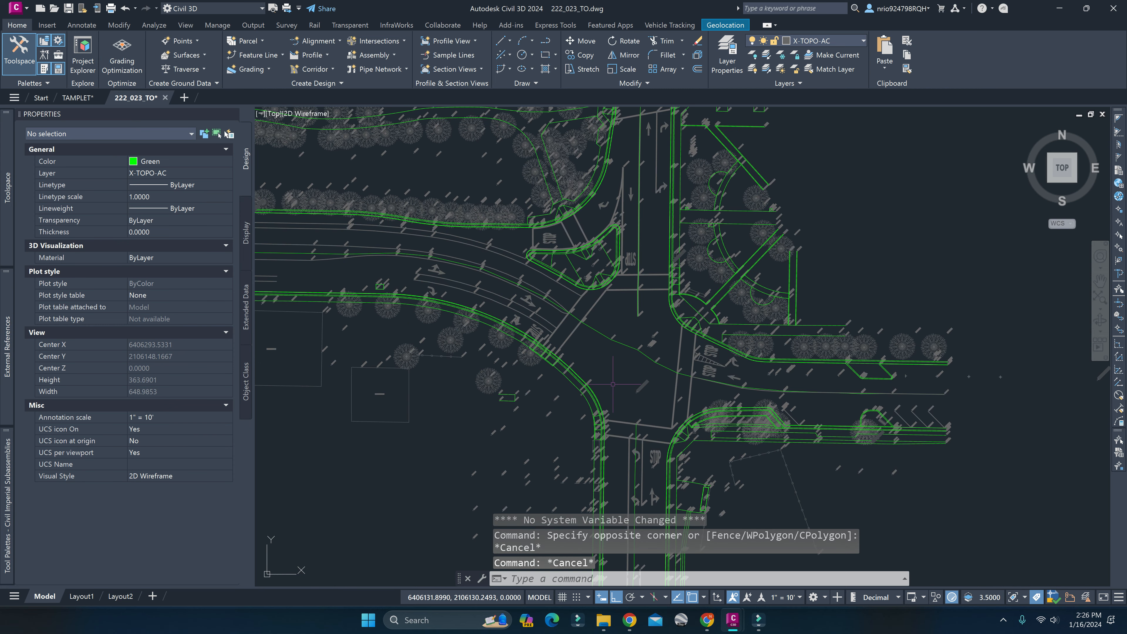
{"action": "left_click", "coordinate": [543, 259]}
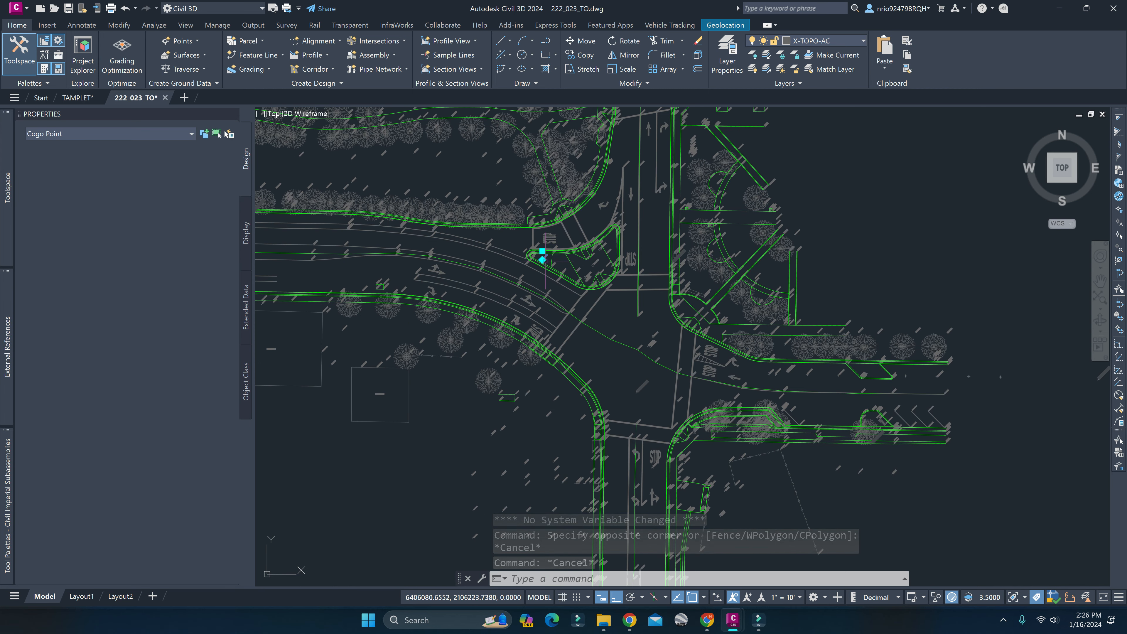
{"action": "key", "text": "Escape"}
{"action": "scroll", "coordinate": [484, 351], "scroll_direction": "down", "scroll_amount": 2}
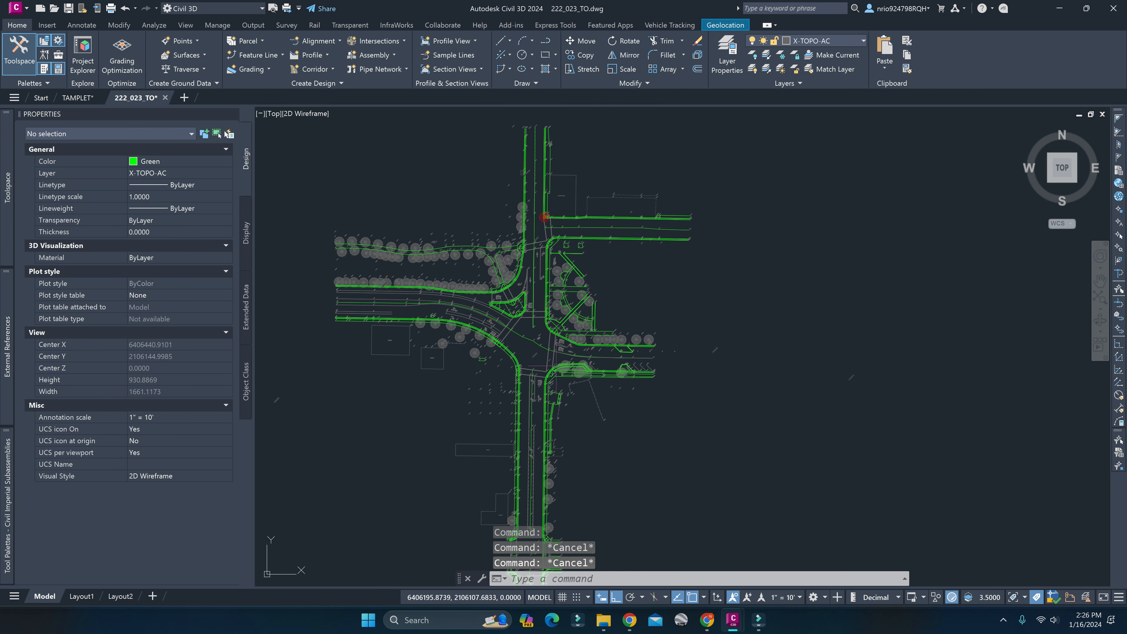
{"action": "scroll", "coordinate": [610, 238], "scroll_direction": "up", "scroll_amount": 6}
{"action": "left_click", "coordinate": [600, 244]}
{"action": "scroll", "coordinate": [440, 315], "scroll_direction": "down", "scroll_amount": 4}
{"action": "mouse_move", "coordinate": [379, 390]}
{"action": "middle_mouse_down"}
{"action": "mouse_move", "coordinate": [490, 368]}
{"action": "mouse_move", "coordinate": [593, 308]}
{"action": "middle_mouse_up"}
{"action": "key", "text": "Escape"}
{"action": "key", "text": "Escape"}
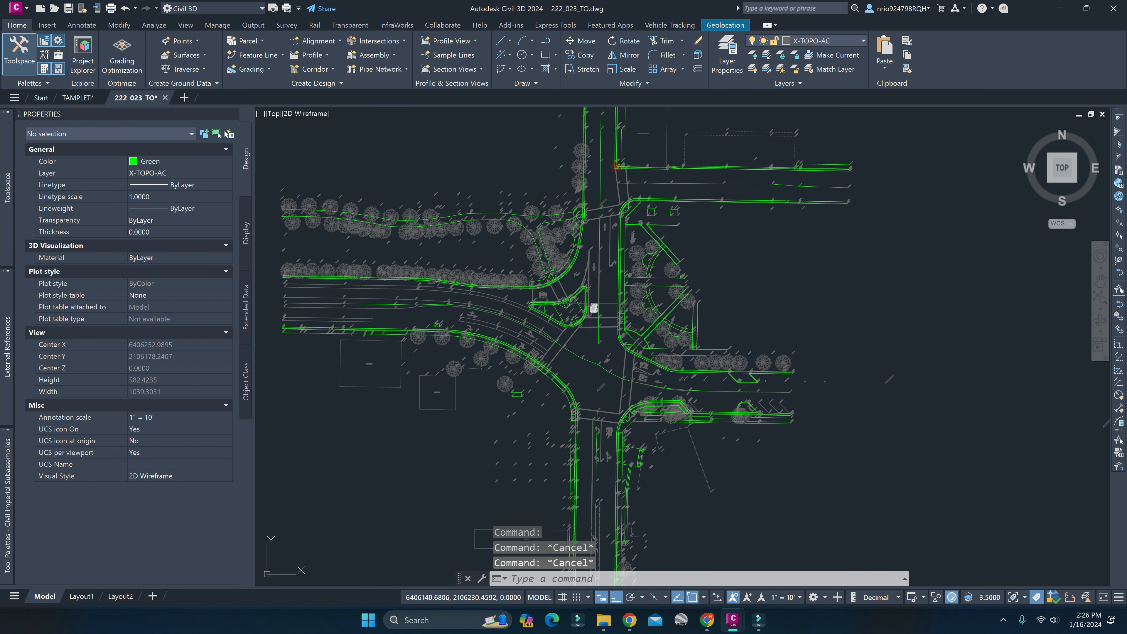
Select all feature lines similar to the traffic island's outline and delete them from the survey drawing.
{"action": "left_click", "coordinate": [584, 305]}
{"action": "right_click", "coordinate": [586, 305]}
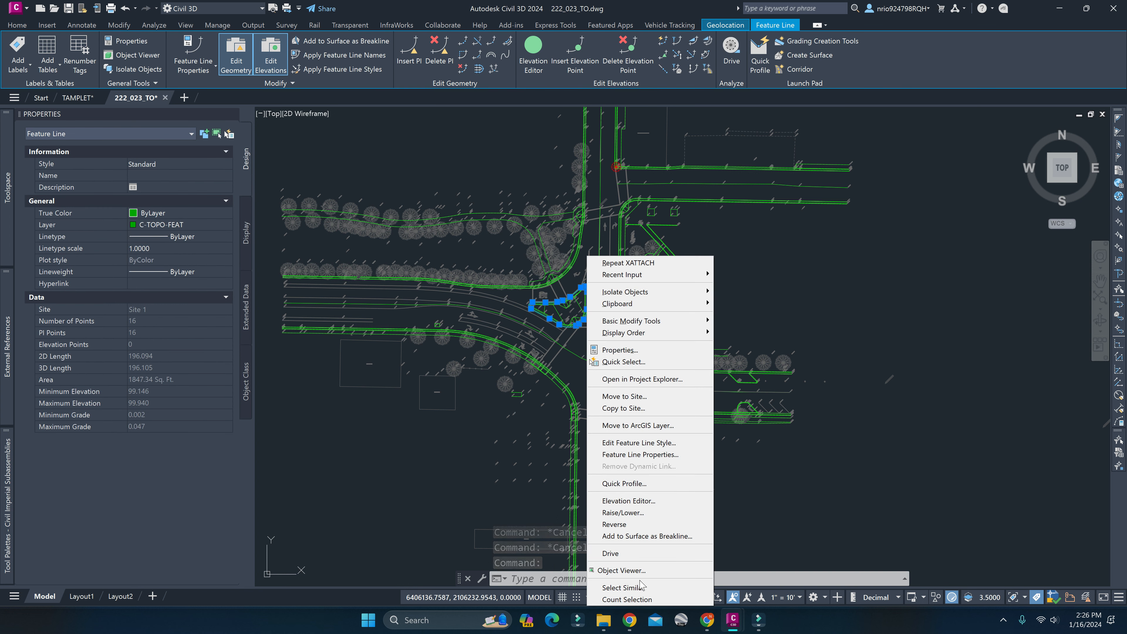
{"action": "left_click", "coordinate": [621, 587]}
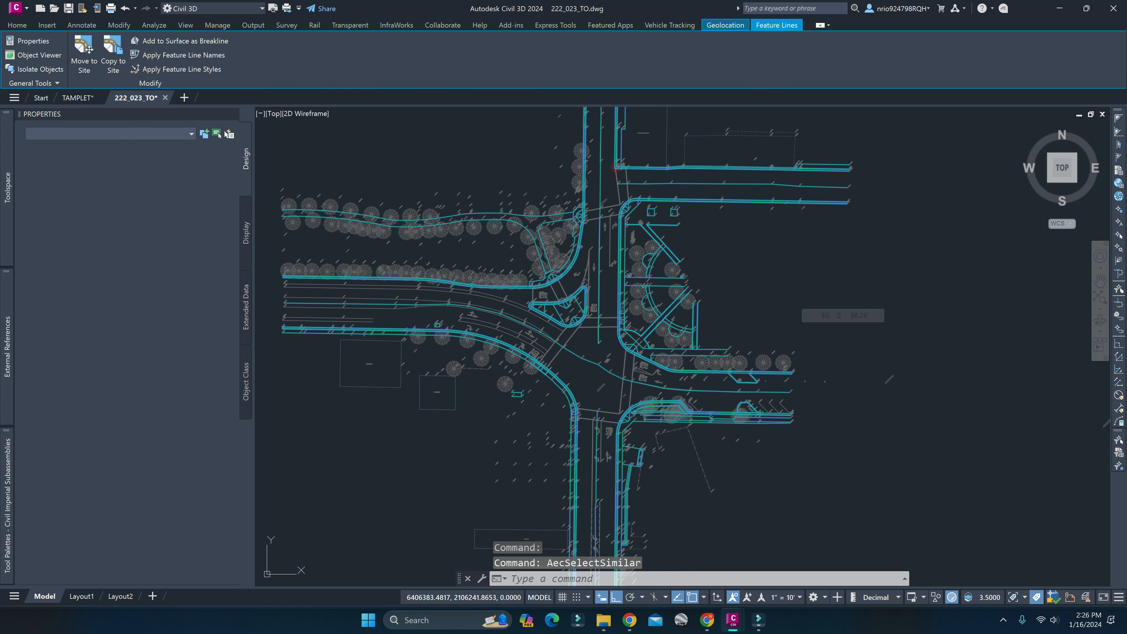
{"action": "key", "text": "Escape"}
{"action": "key", "text": "Escape"}
{"action": "key", "text": "Escape"}
Inspect the remaining linework around the intersection, checking the properties of the traffic island's two closed polylines.
{"action": "middle_click_drag", "start_coordinate": [619, 359], "coordinate": [649, 291]}
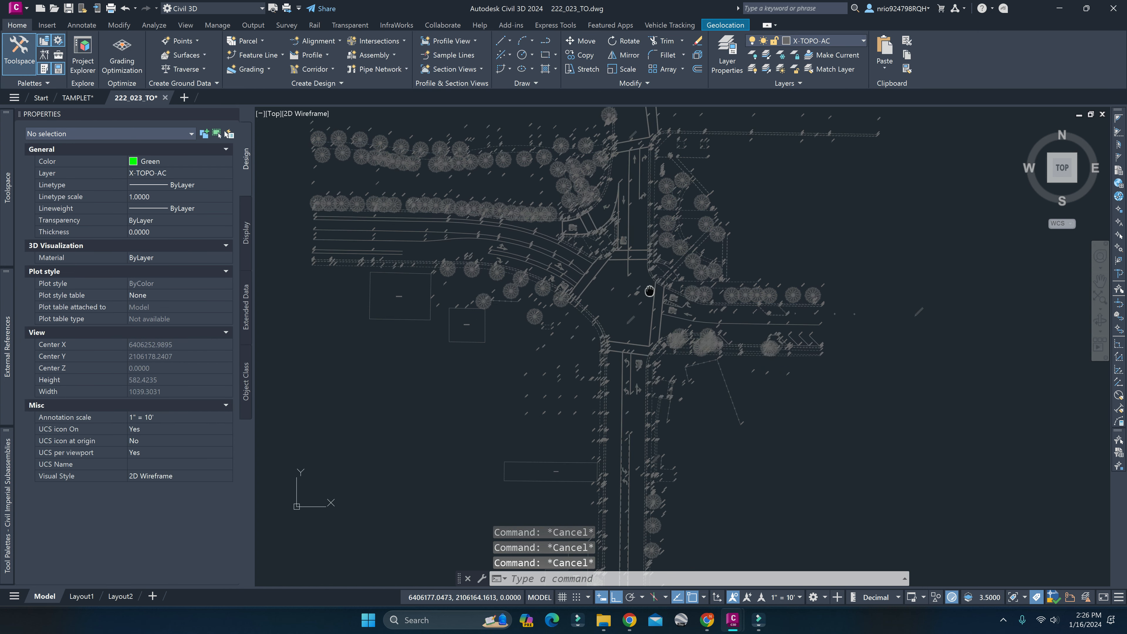
{"action": "scroll", "coordinate": [649, 291], "scroll_direction": "up", "scroll_amount": 8}
{"action": "middle_click_drag", "start_coordinate": [595, 198], "coordinate": [622, 387]}
{"action": "scroll", "coordinate": [625, 403], "scroll_direction": "down", "scroll_amount": 2}
{"action": "middle_click_drag", "start_coordinate": [718, 304], "coordinate": [652, 395]}
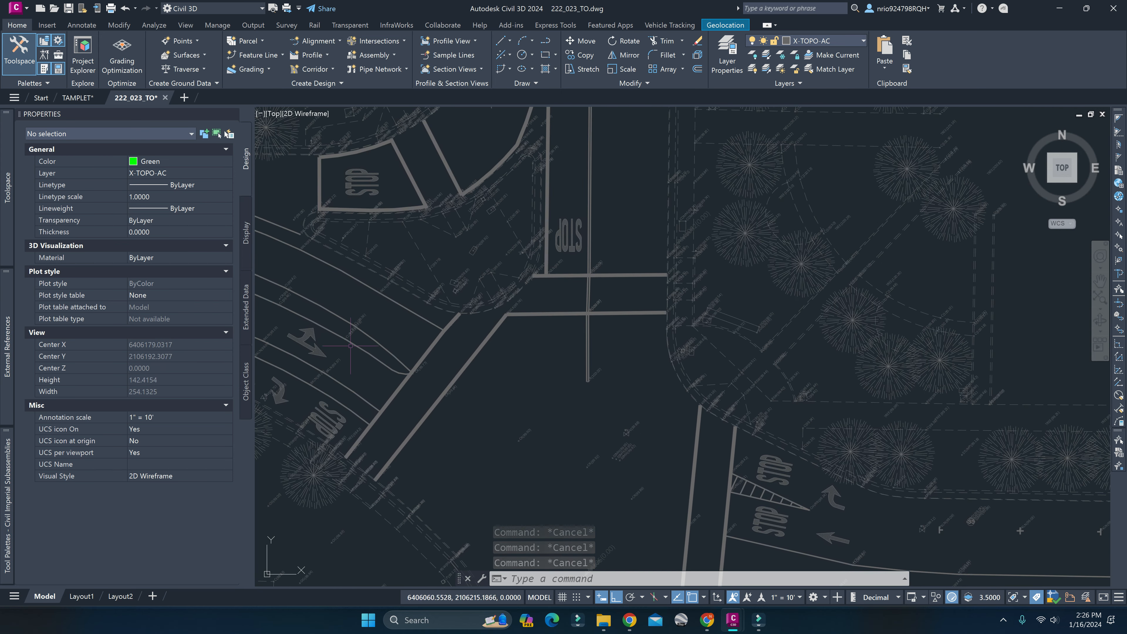
{"action": "middle_click_drag", "start_coordinate": [351, 346], "coordinate": [507, 432]}
{"action": "scroll", "coordinate": [525, 366], "scroll_direction": "up", "scroll_amount": 2}
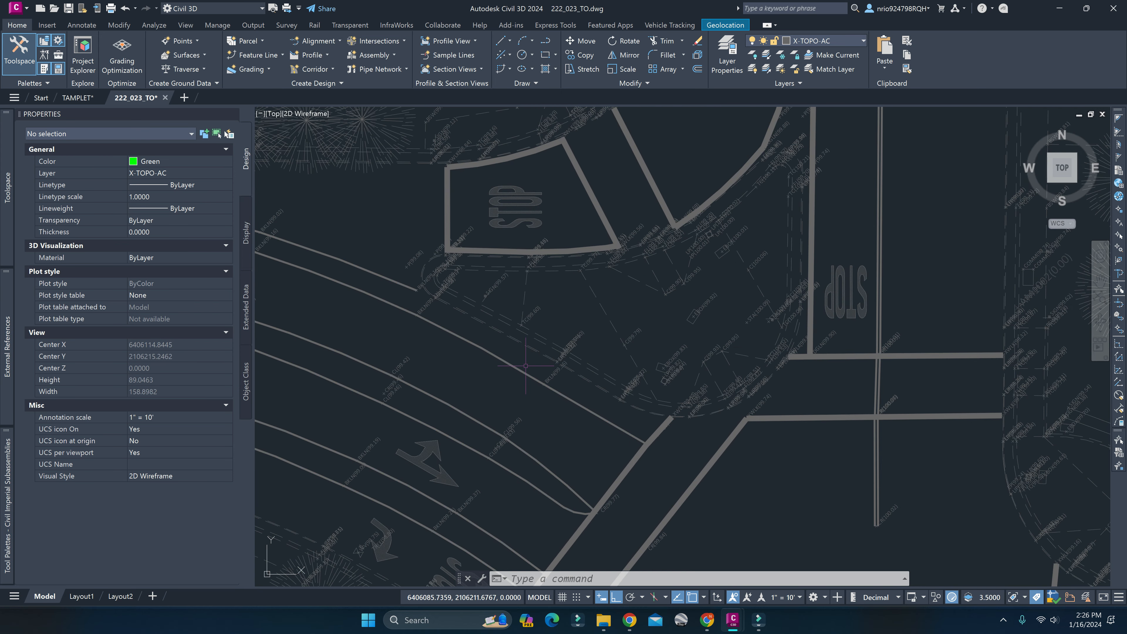
{"action": "left_click", "coordinate": [538, 349]}
{"action": "left_click", "coordinate": [537, 342]}
{"action": "left_click", "coordinate": [537, 339]}
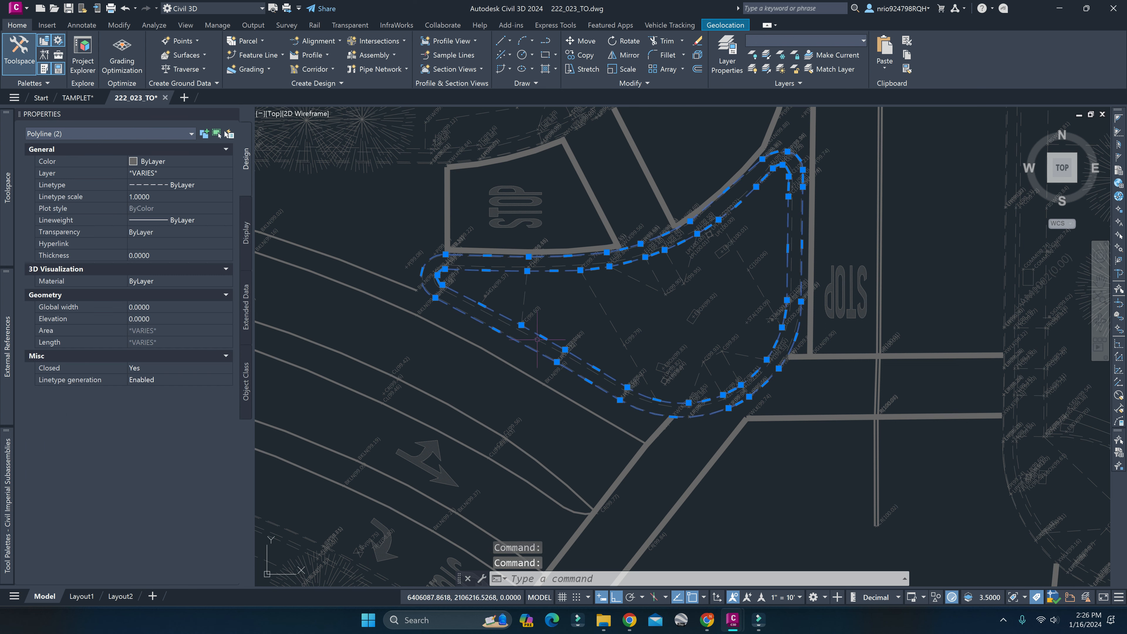
{"action": "key", "text": "Escape"}
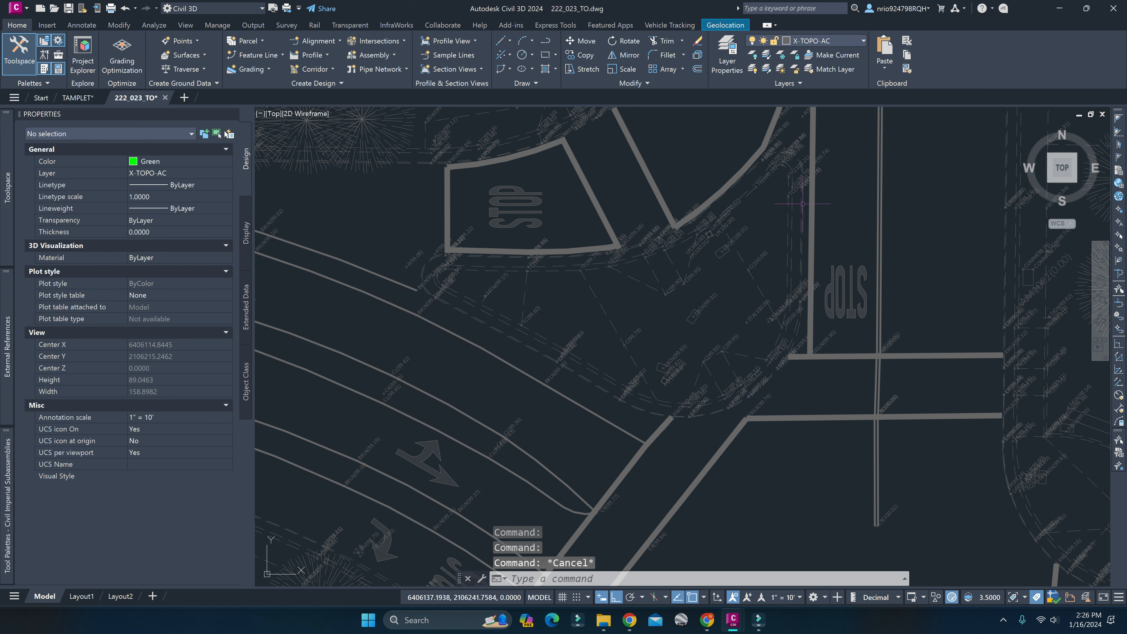
{"action": "scroll", "coordinate": [695, 273], "scroll_direction": "down", "scroll_amount": 6}
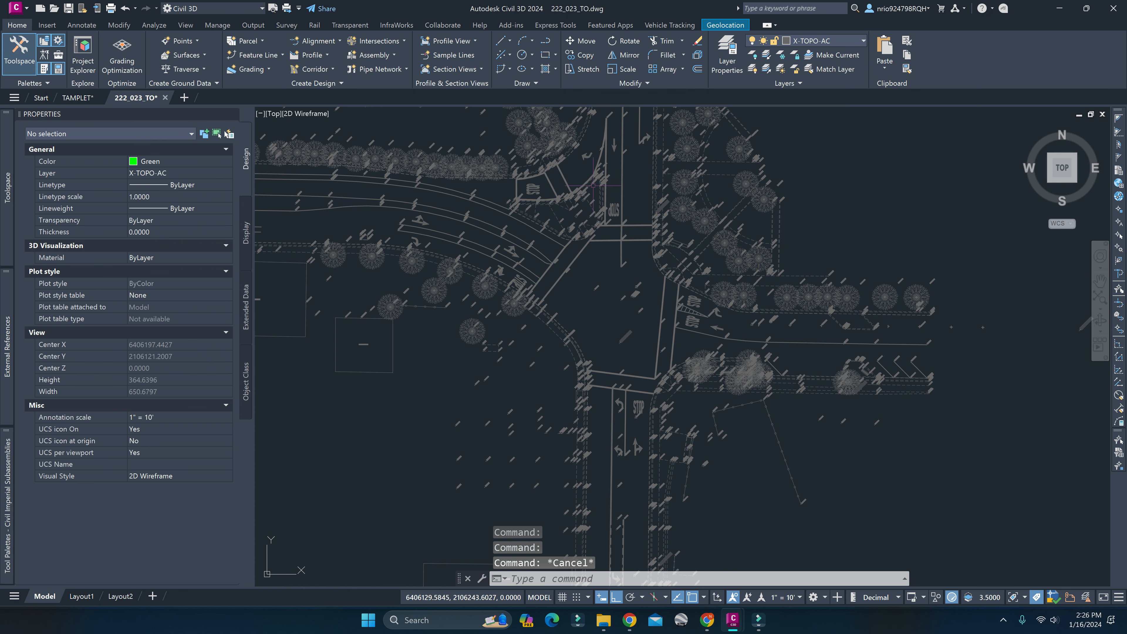
{"action": "scroll", "coordinate": [613, 242], "scroll_direction": "down", "scroll_amount": 2}
{"action": "scroll", "coordinate": [614, 254], "scroll_direction": "up", "scroll_amount": 9}
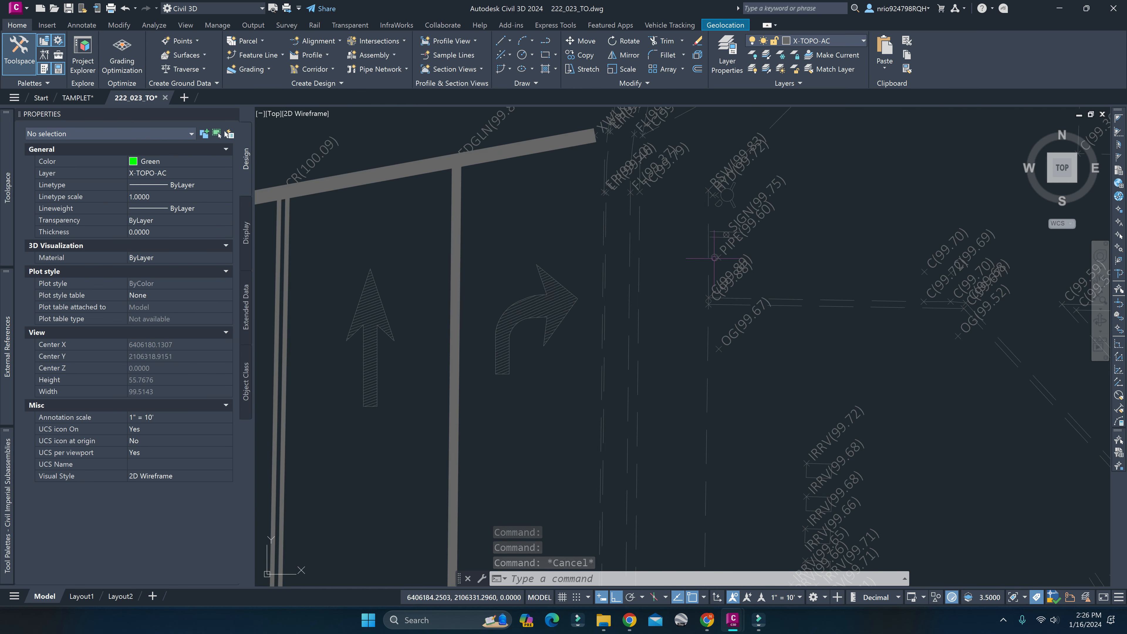
{"action": "type", "text": "pl"}
{"action": "key", "text": "Return"}
{"action": "left_click", "coordinate": [639, 347]}
{"action": "mouse_move", "coordinate": [646, 185]}
{"action": "middle_mouse_down"}
{"action": "mouse_move", "coordinate": [619, 398]}
{"action": "mouse_move", "coordinate": [618, 296]}
{"action": "middle_mouse_up"}
{"action": "key", "text": "Escape"}
{"action": "key", "text": "Escape"}
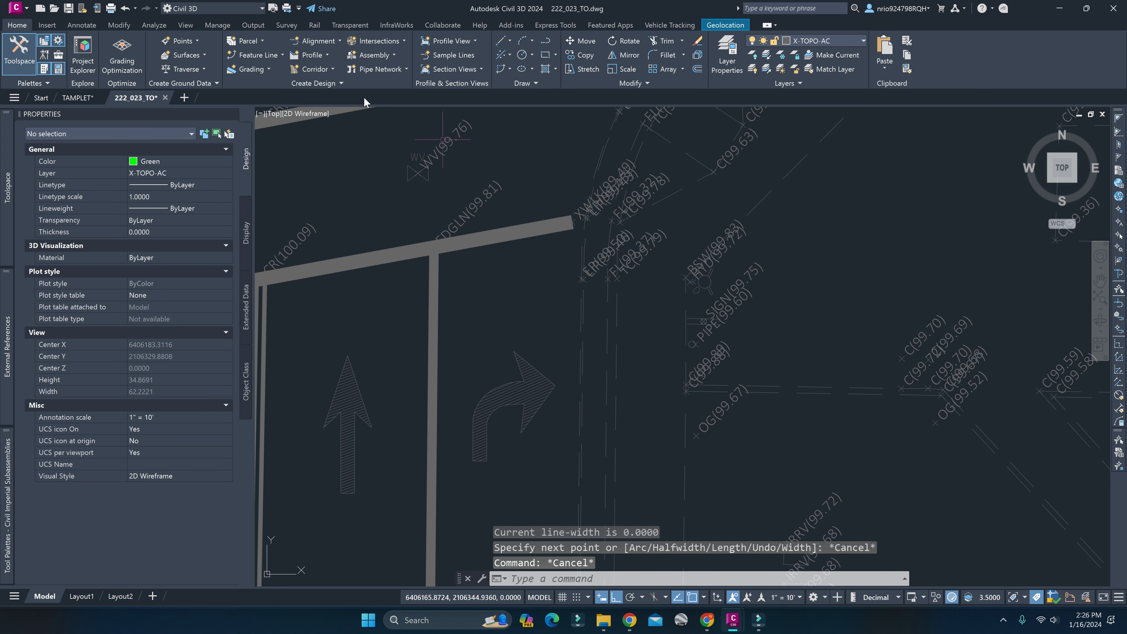
Start a new feature line in Site 1 with the Basic Feature Line style on layer C-TOPO-FEAT.
{"action": "left_click", "coordinate": [254, 55]}
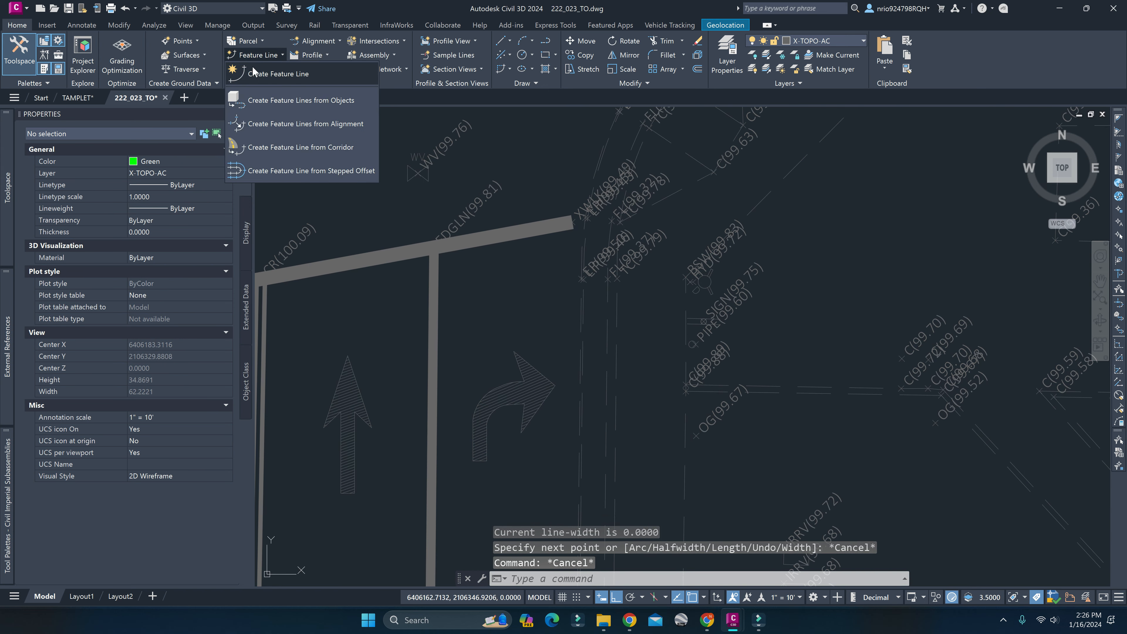
{"action": "left_click", "coordinate": [305, 76]}
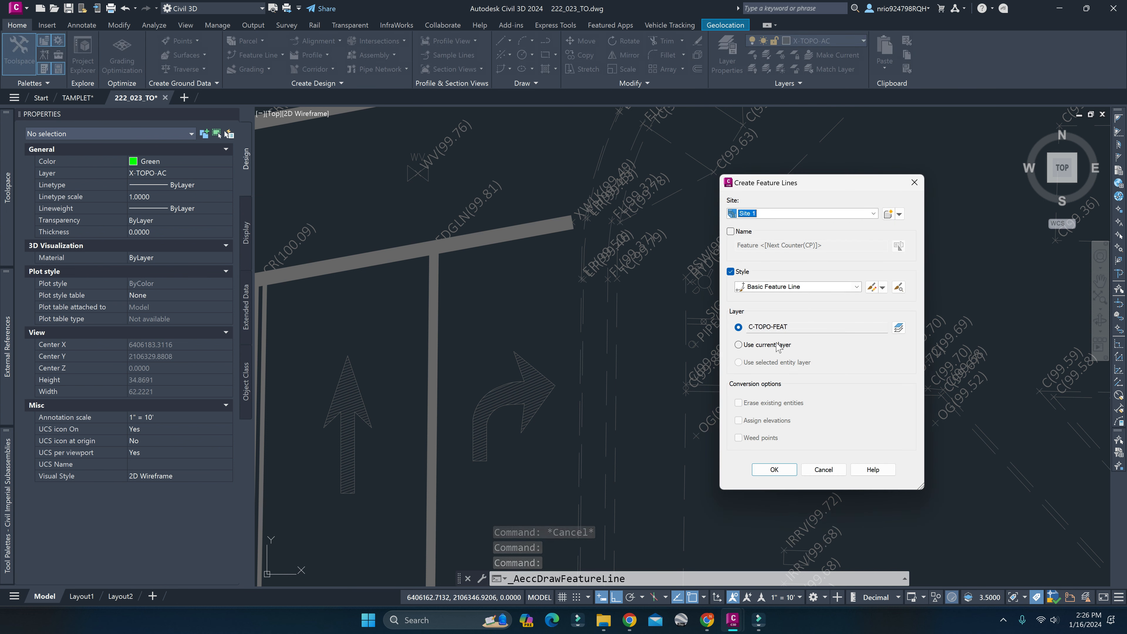
{"action": "left_click", "coordinate": [774, 470]}
{"action": "scroll", "coordinate": [644, 324], "scroll_direction": "down", "scroll_amount": 5}
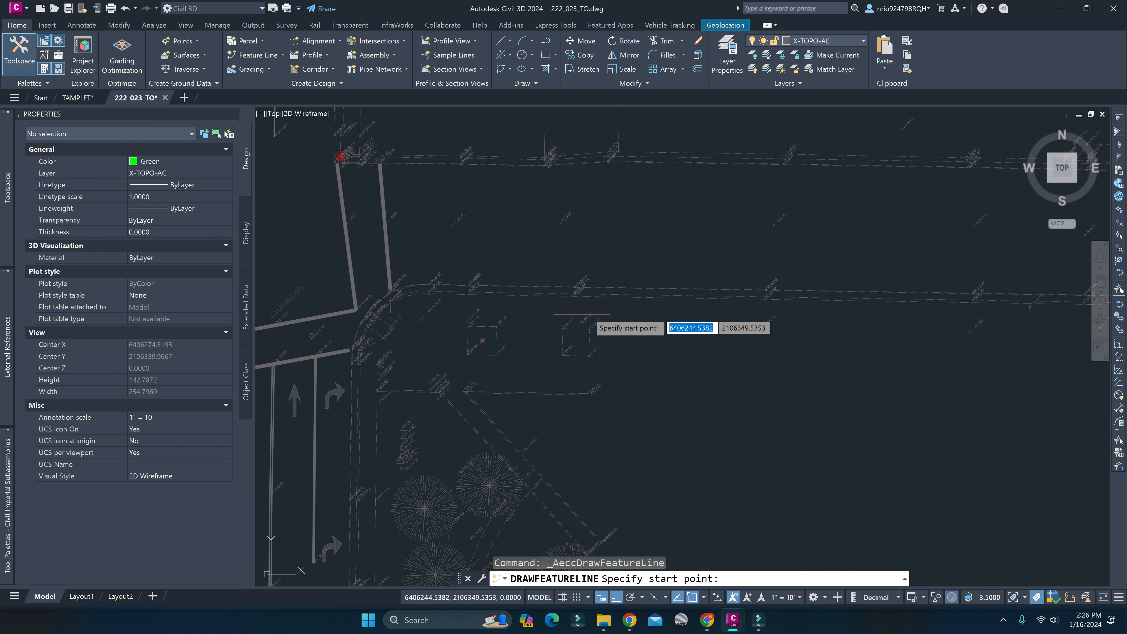
{"action": "scroll", "coordinate": [494, 306], "scroll_direction": "up", "scroll_amount": 5}
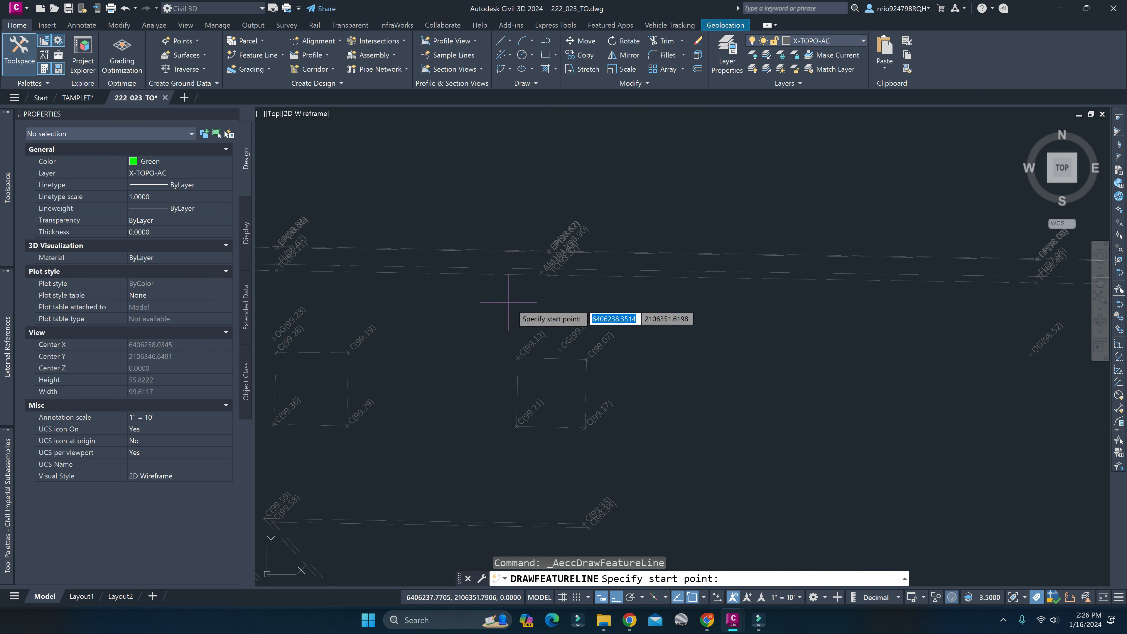
Limit the running object snaps to Endpoint and Node.
{"action": "left_click", "coordinate": [704, 597]}
{"action": "left_click", "coordinate": [731, 494]}
{"action": "left_click", "coordinate": [736, 480]}
{"action": "left_click", "coordinate": [737, 466]}
{"action": "left_click", "coordinate": [737, 453]}
{"action": "left_click", "coordinate": [737, 423]}
{"action": "left_click", "coordinate": [737, 409]}
{"action": "left_click", "coordinate": [737, 395]}
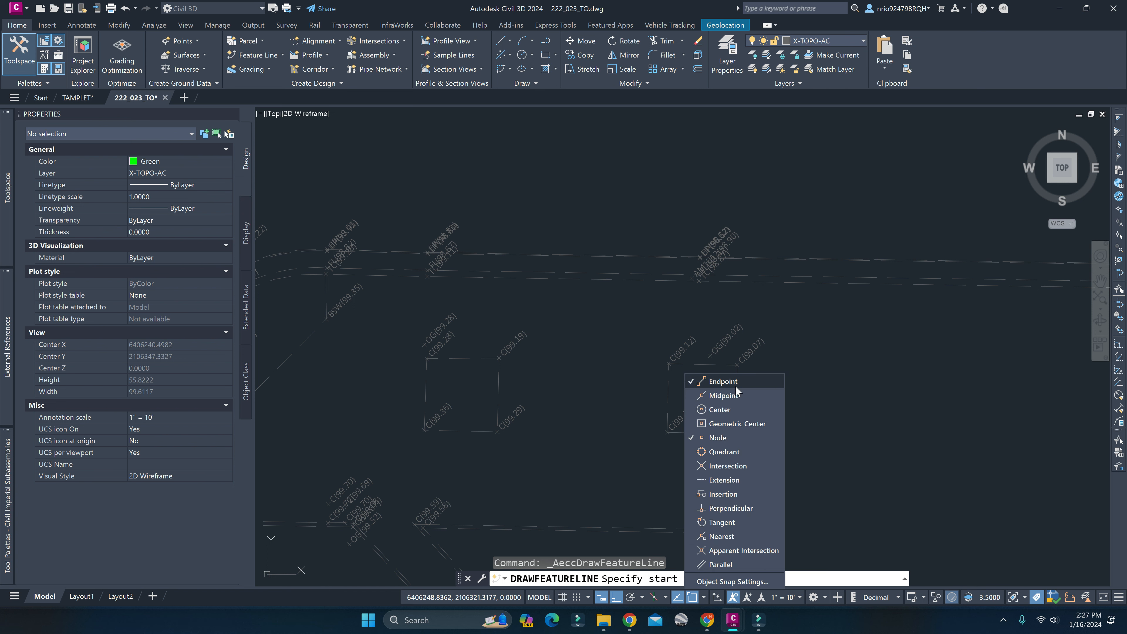
{"action": "left_click", "coordinate": [705, 599]}
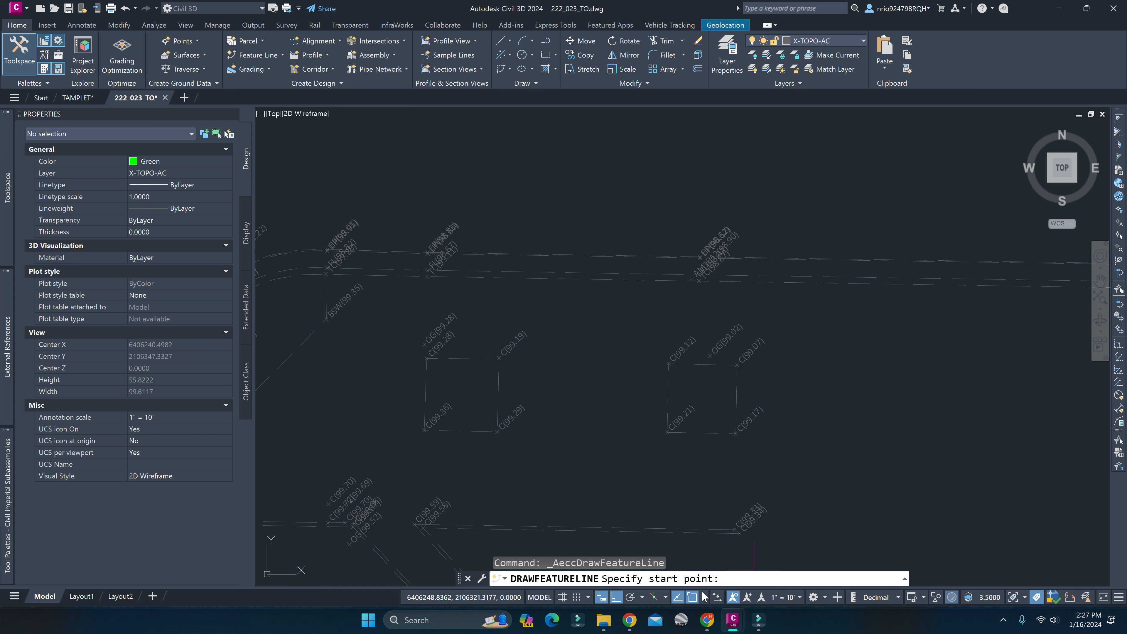
Draw the feature line westward through the top-of-curb points TC 98.87, 99.11 and 99.28, accepting their surveyed elevations.
{"action": "left_click", "coordinate": [699, 281]}
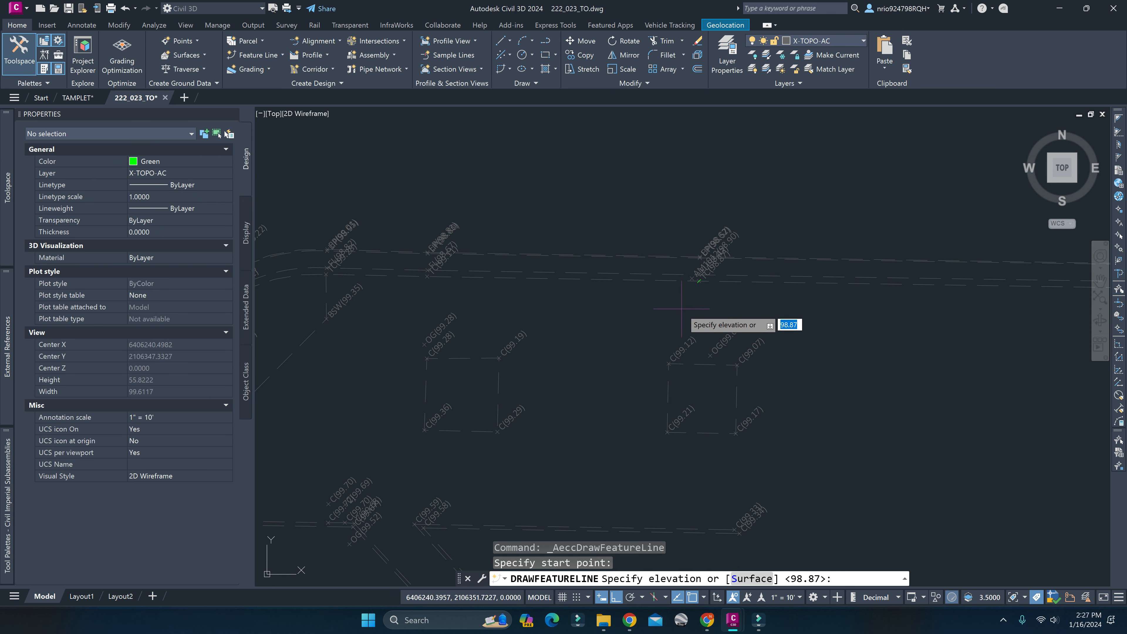
{"action": "scroll", "coordinate": [710, 293], "scroll_direction": "up", "scroll_amount": 6}
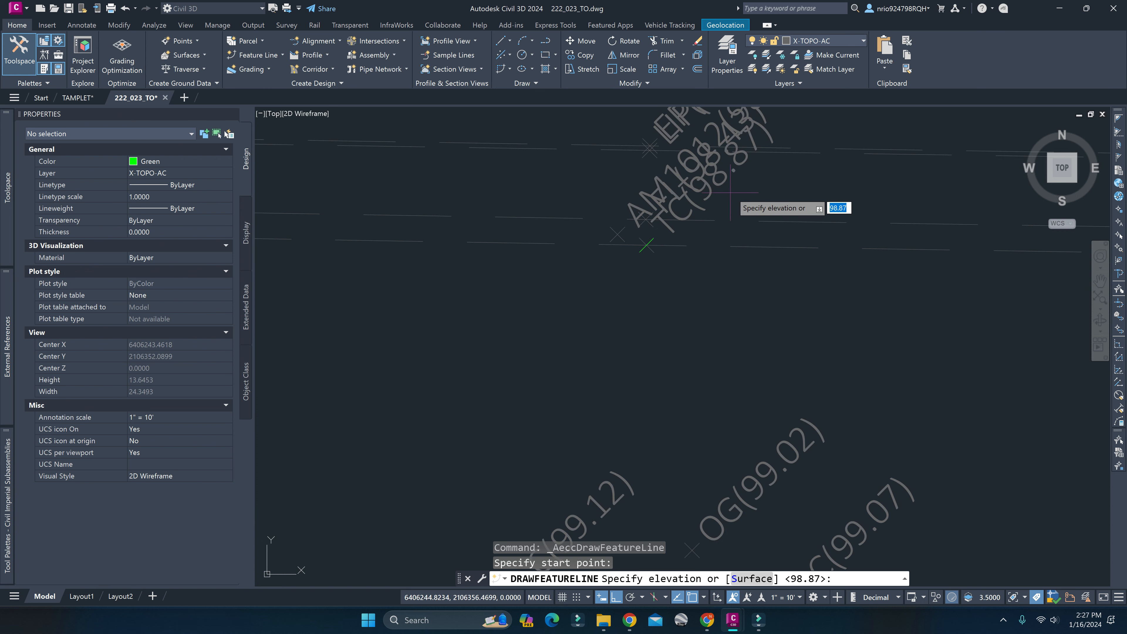
{"action": "key", "text": "Return"}
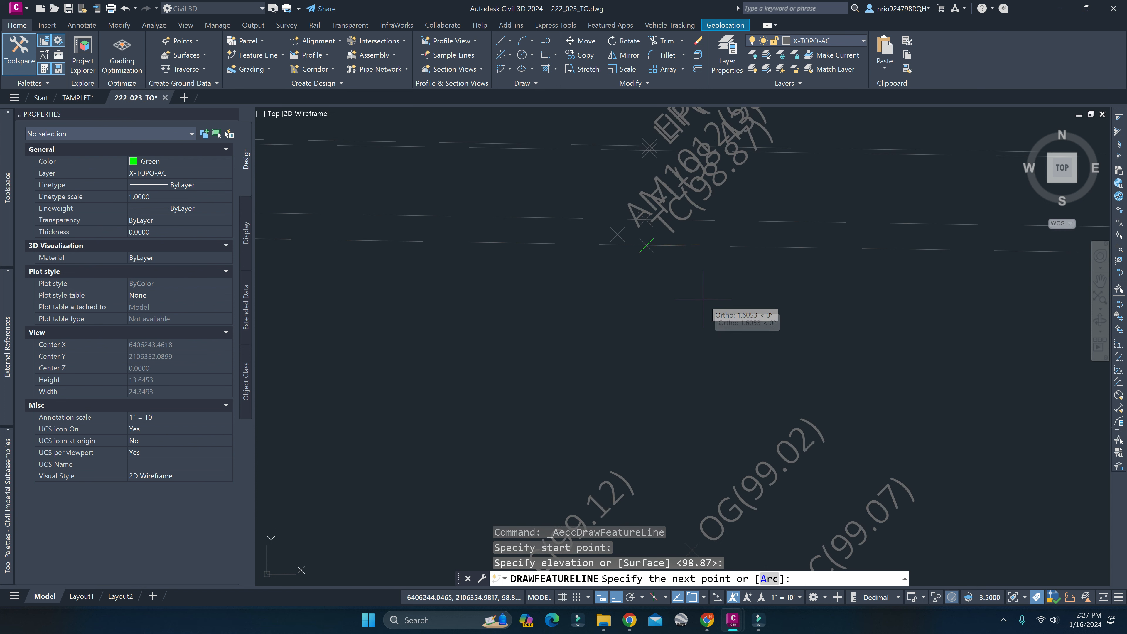
{"action": "scroll", "coordinate": [691, 306], "scroll_direction": "down", "scroll_amount": 6}
{"action": "scroll", "coordinate": [666, 319], "scroll_direction": "up", "scroll_amount": 4}
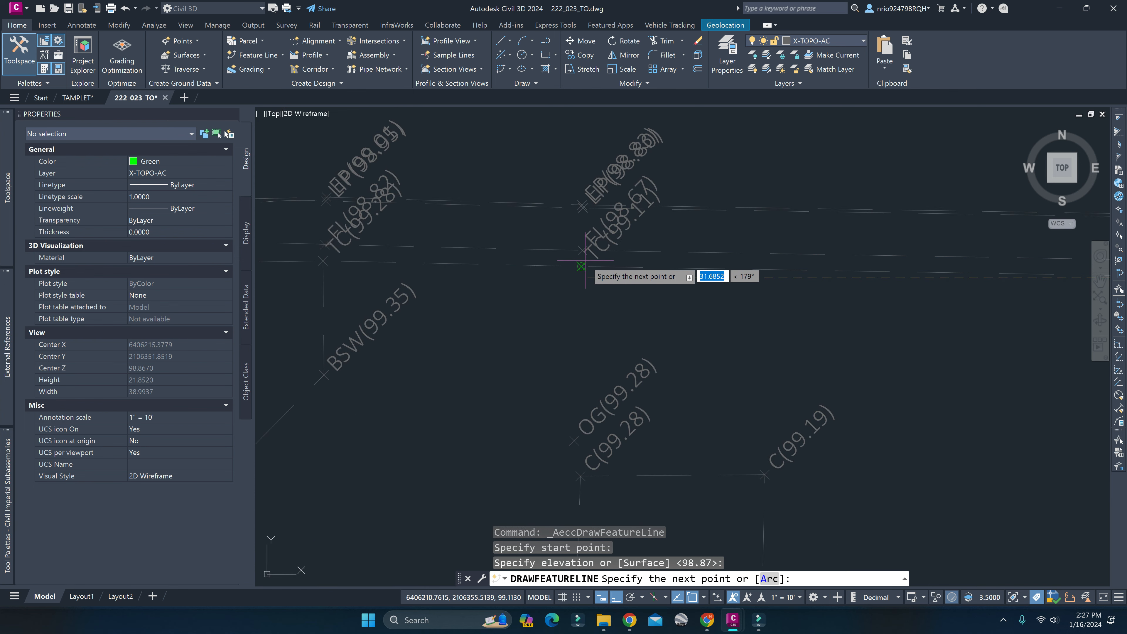
{"action": "left_click", "coordinate": [581, 267]}
{"action": "key", "text": "Return"}
{"action": "left_click", "coordinate": [324, 261]}
{"action": "middle_click_drag", "start_coordinate": [337, 294], "coordinate": [902, 246]}
{"action": "key", "text": "Return"}
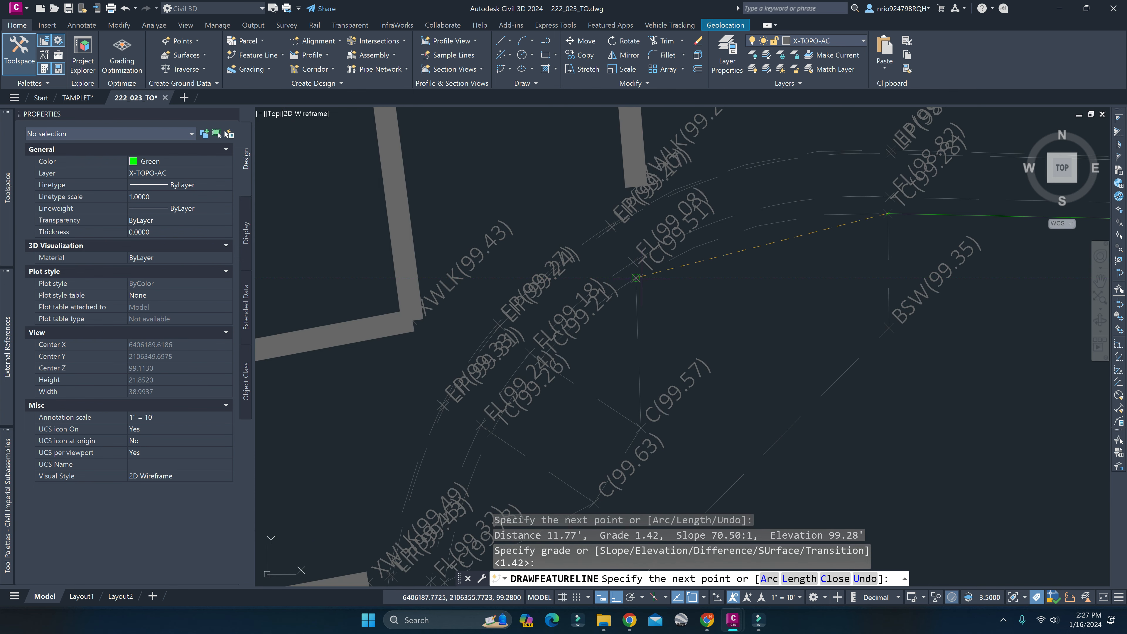
{"action": "key", "text": "Escape"}
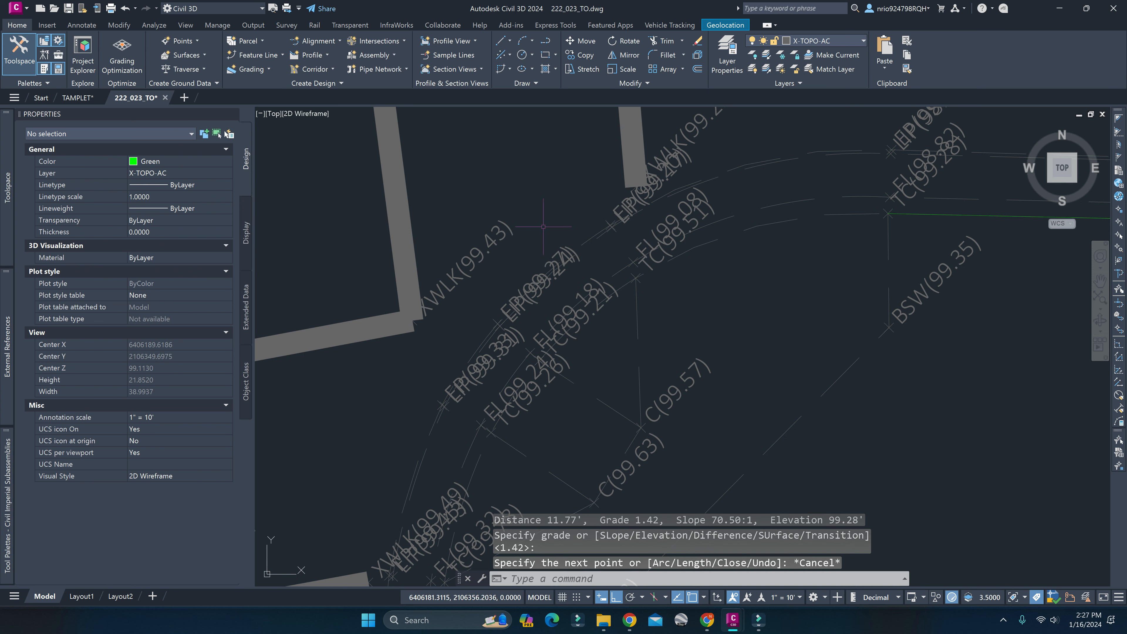
Draw a new feature line starting at TC 99.28 as an arc through TC 99.51 to TC 99.26, accepting the offered elevation and grade.
{"action": "key", "text": "Return"}
{"action": "key", "text": "Return"}
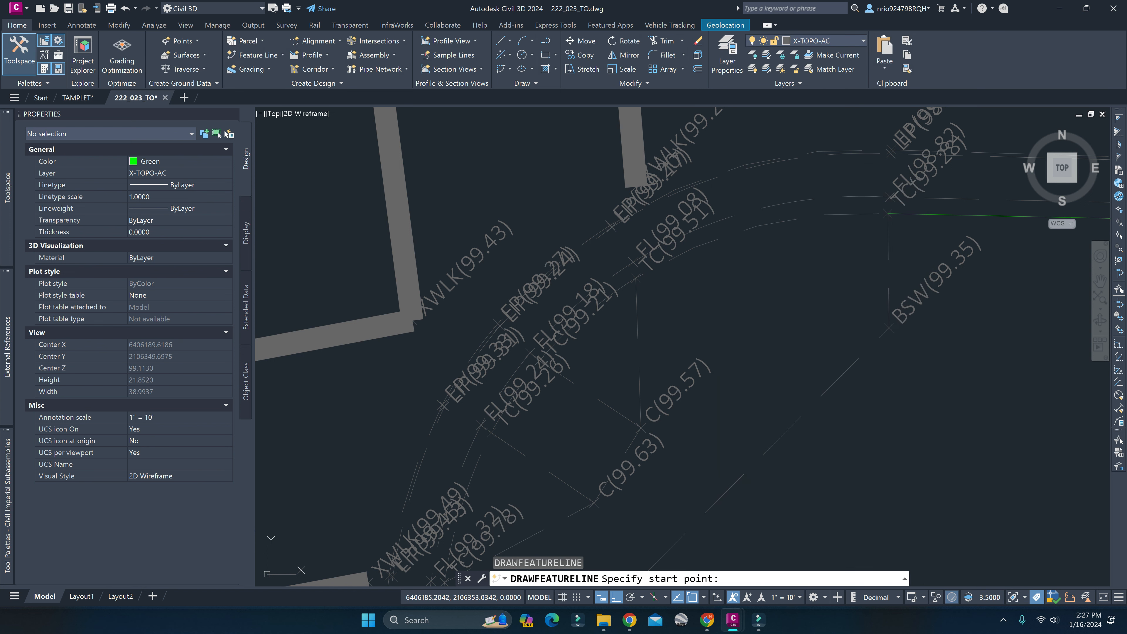
{"action": "left_click", "coordinate": [888, 213]}
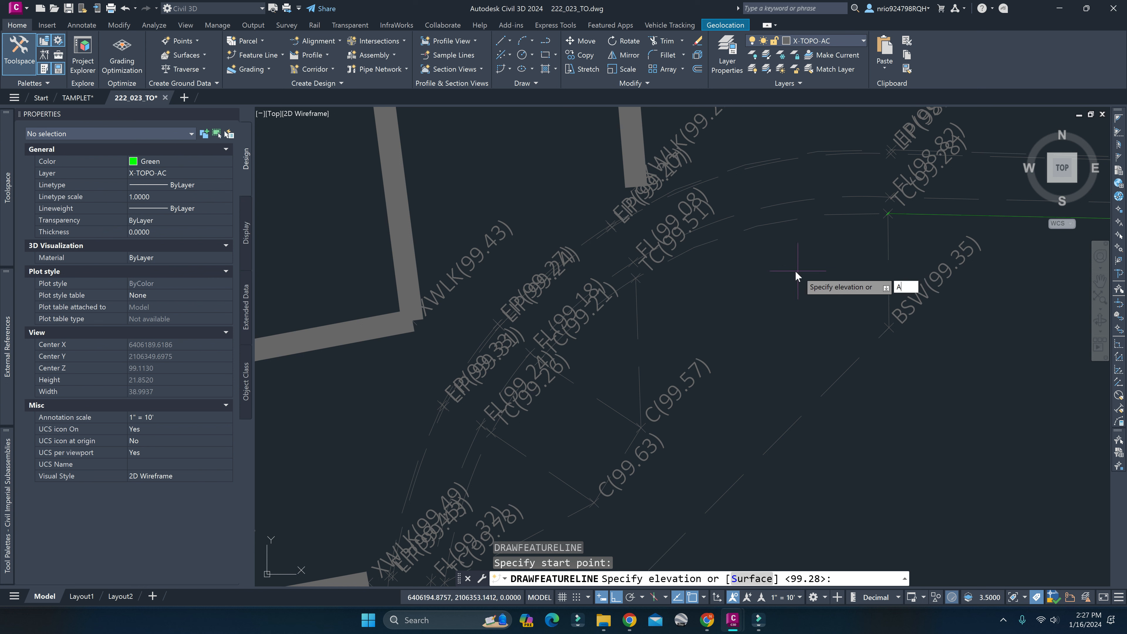
{"action": "key", "text": "Return"}
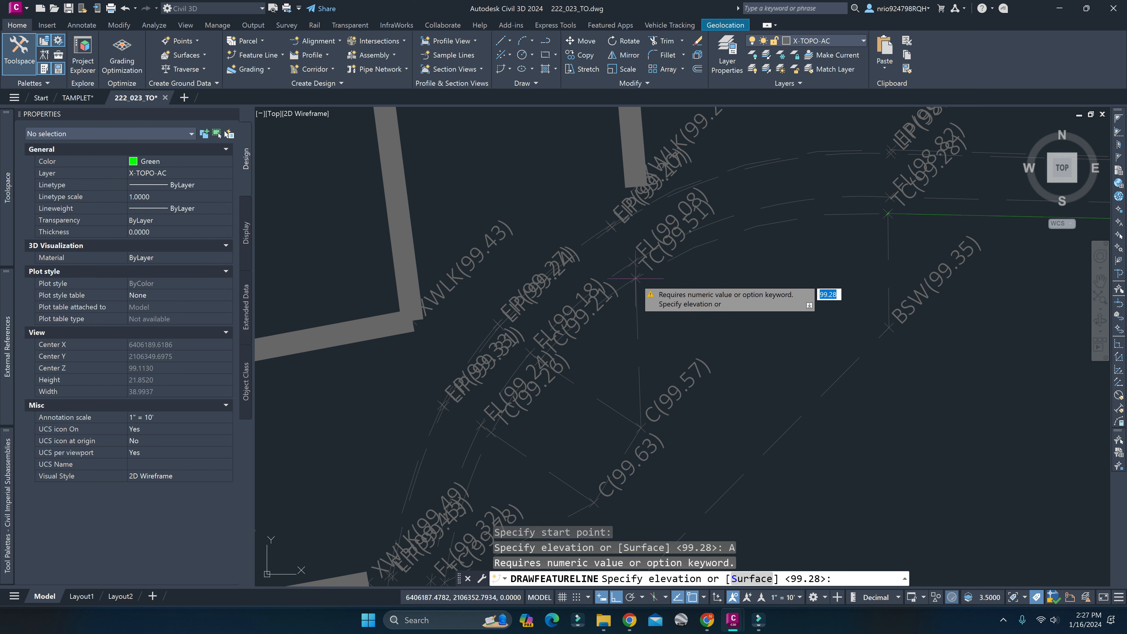
{"action": "key", "text": "Return"}
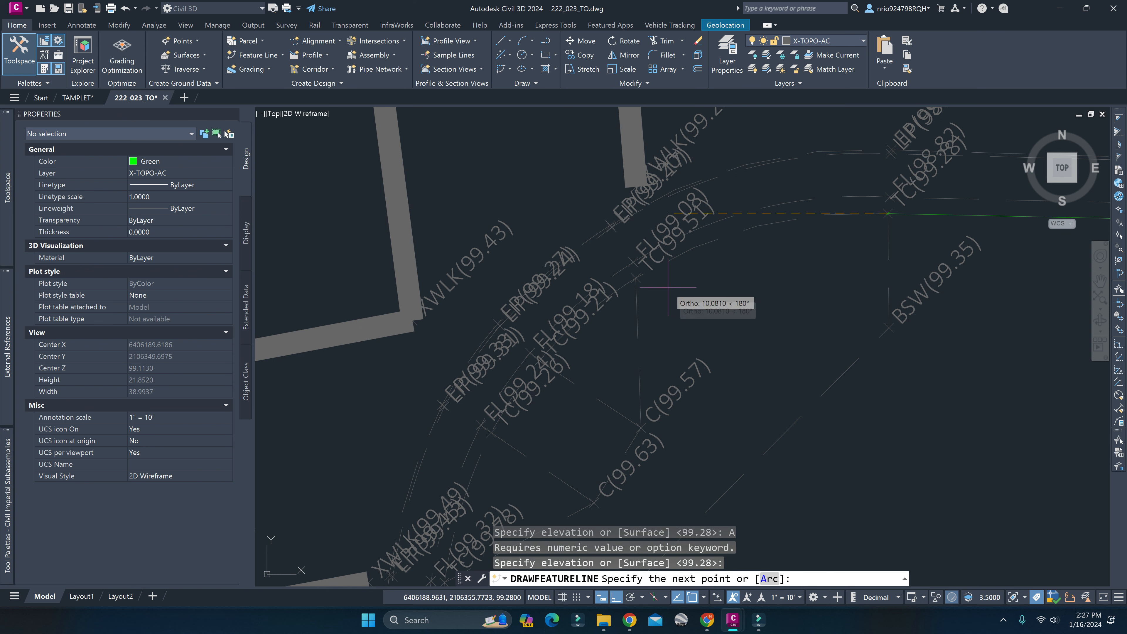
{"action": "type", "text": "A"}
{"action": "key", "text": "Return"}
{"action": "left_click", "coordinate": [635, 278]}
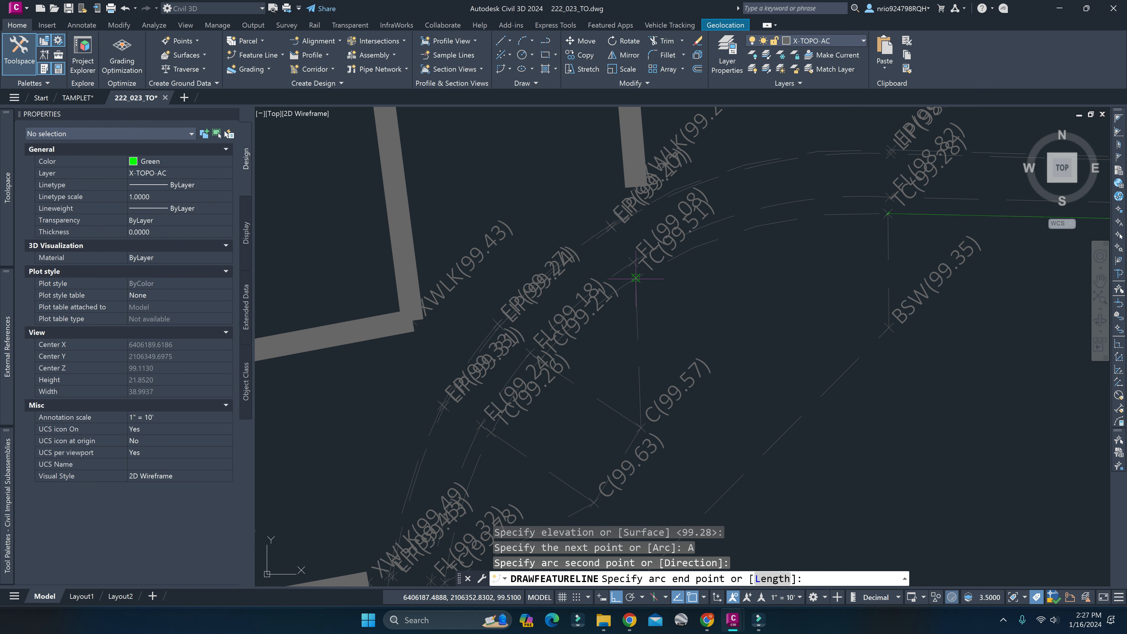
{"action": "mouse_move", "coordinate": [528, 422]}
{"action": "middle_mouse_down"}
{"action": "mouse_move", "coordinate": [660, 238]}
{"action": "mouse_move", "coordinate": [679, 272]}
{"action": "mouse_move", "coordinate": [671, 306]}
{"action": "middle_mouse_up"}
{"action": "scroll", "coordinate": [660, 239], "scroll_direction": "down", "scroll_amount": 2}
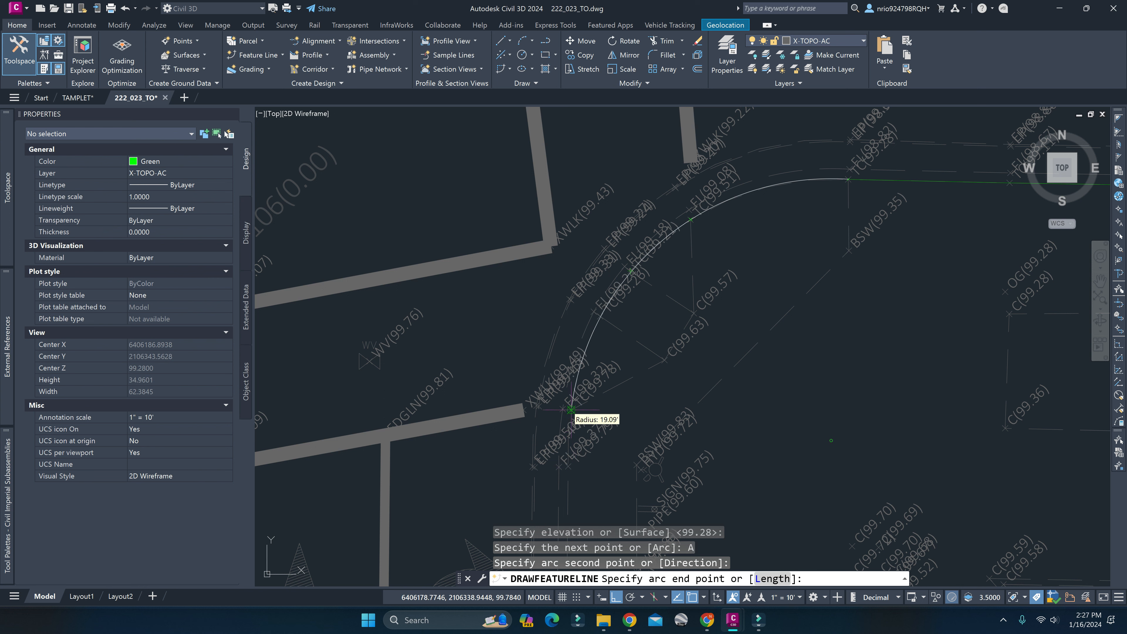
{"action": "left_click", "coordinate": [600, 316]}
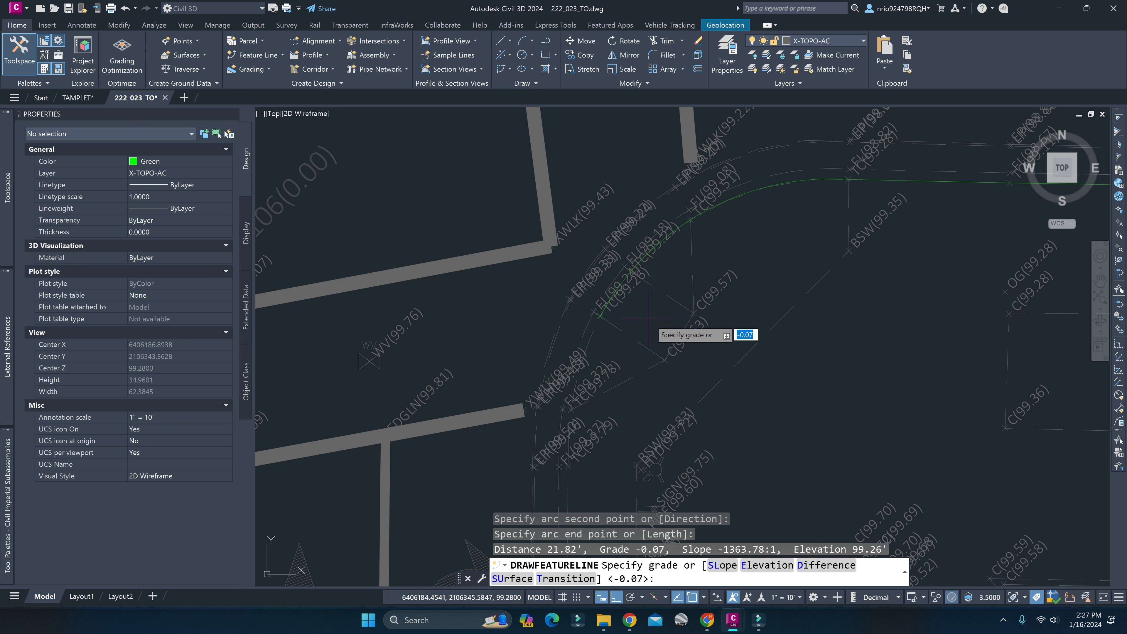
{"action": "key", "text": "Return"}
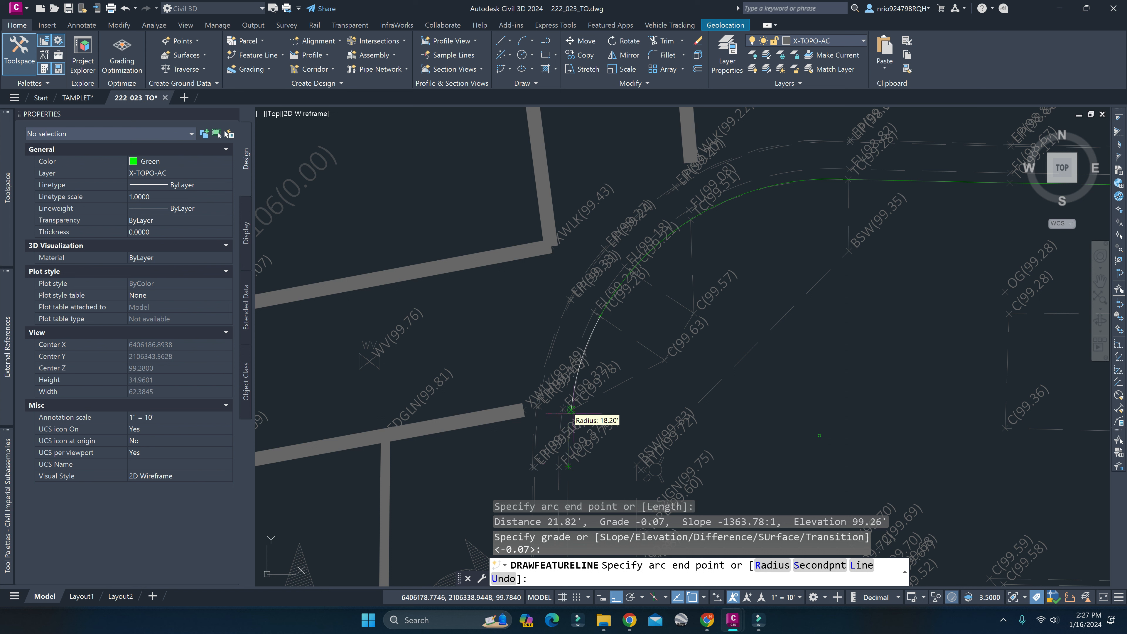
Extend the feature line with a tangent arc to the TC 99.78 point, accepting the offered grade, and end the line.
{"action": "left_click", "coordinate": [571, 409]}
{"action": "key", "text": "Return"}
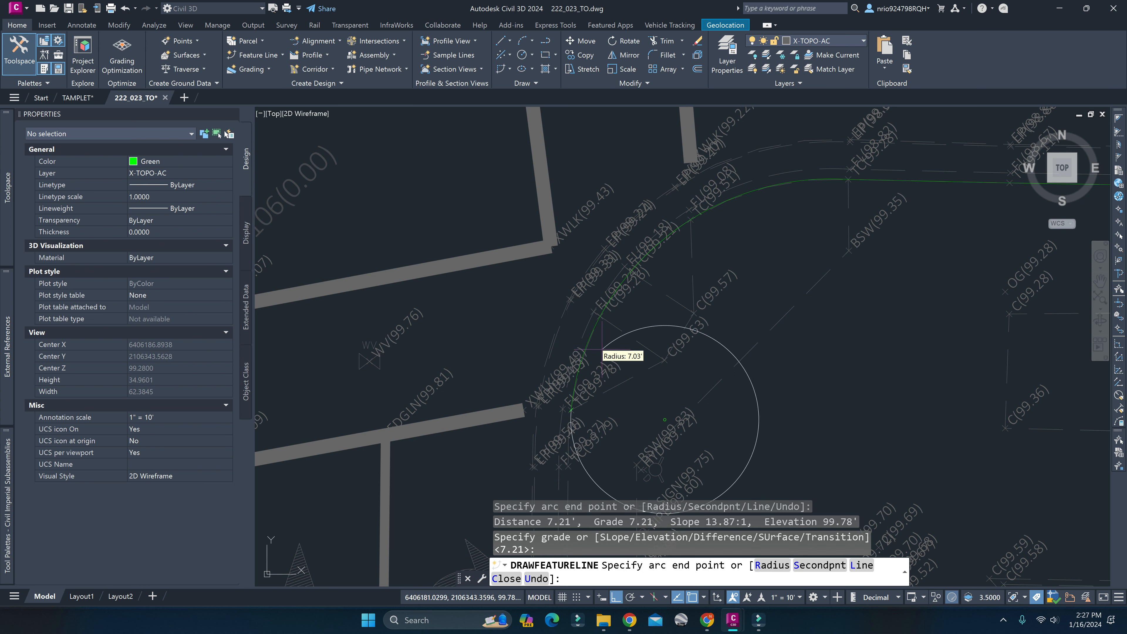
{"action": "key", "text": "Escape"}
Delete the feature line's last PI, at the TC 99.78 point.
{"action": "left_click", "coordinate": [592, 334]}
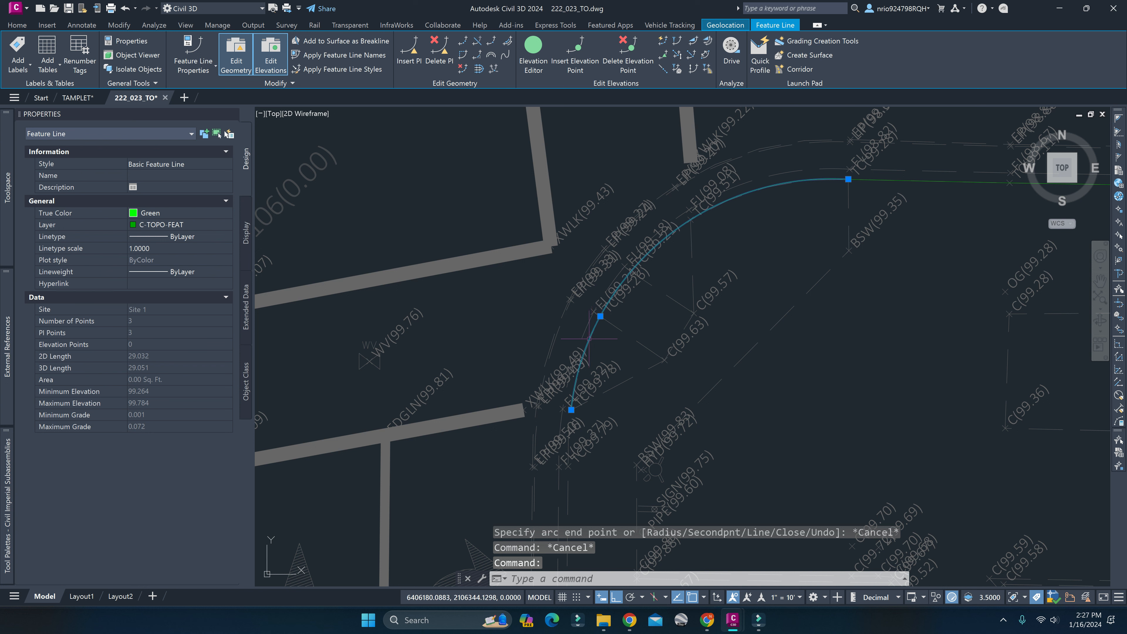
{"action": "left_click", "coordinate": [439, 60]}
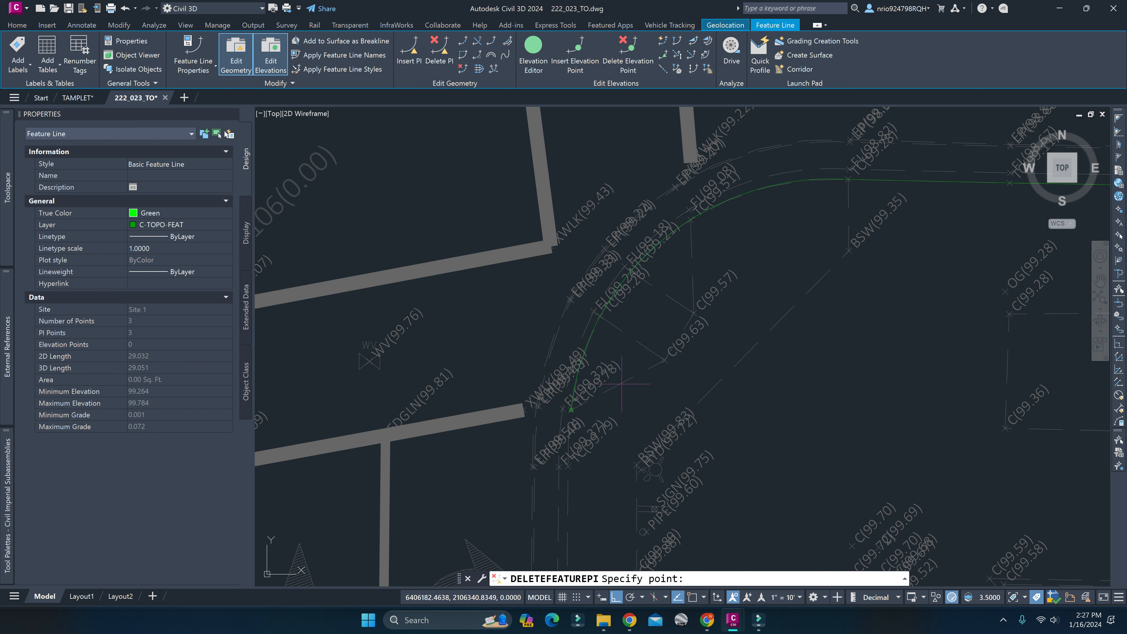
{"action": "left_click", "coordinate": [582, 406]}
{"action": "key", "text": "Escape"}
{"action": "key", "text": "Escape"}
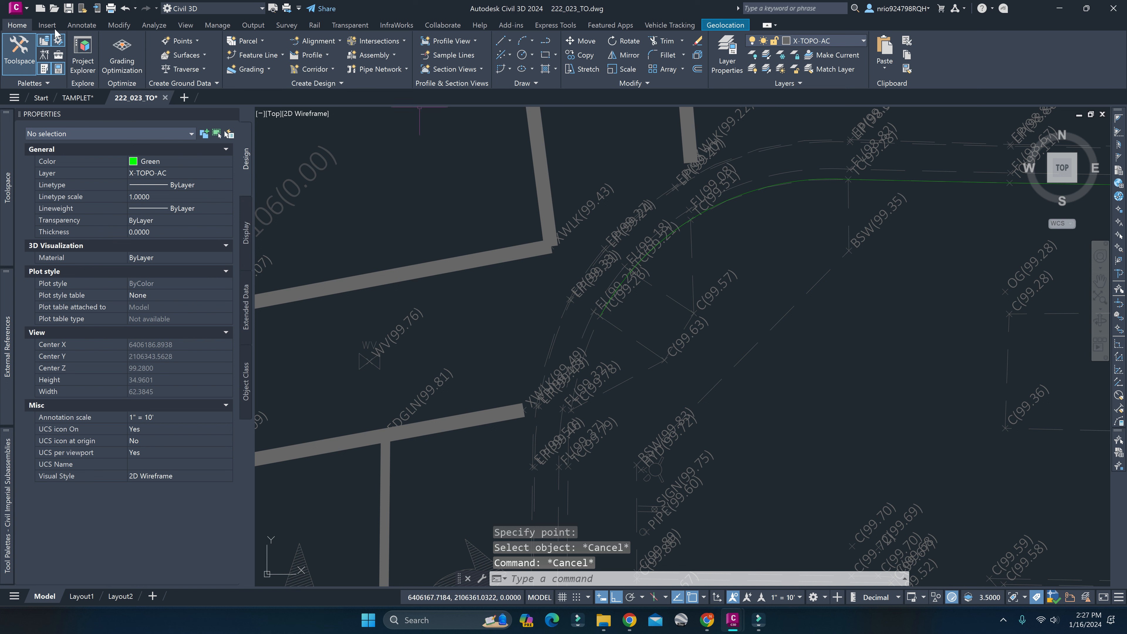
Draw another feature line from the arc's end at TC 99.26 as an arc through TC 99.78 to TC 99.79, accepting the offered elevation and grade.
{"action": "left_click", "coordinate": [262, 54]}
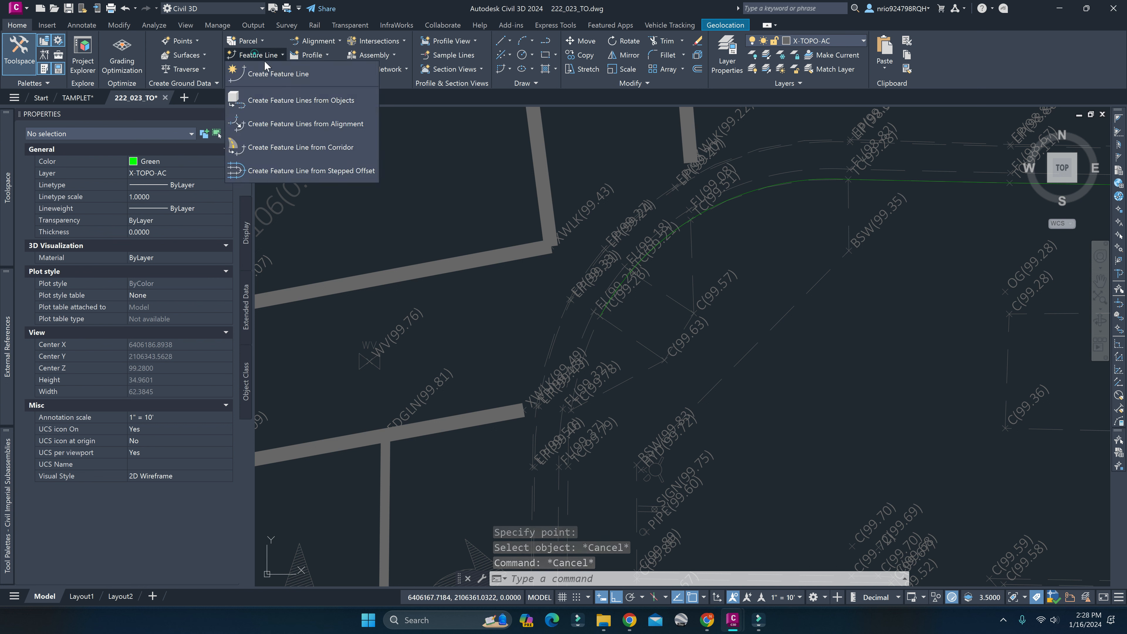
{"action": "left_click", "coordinate": [310, 73]}
{"action": "key", "text": "Return"}
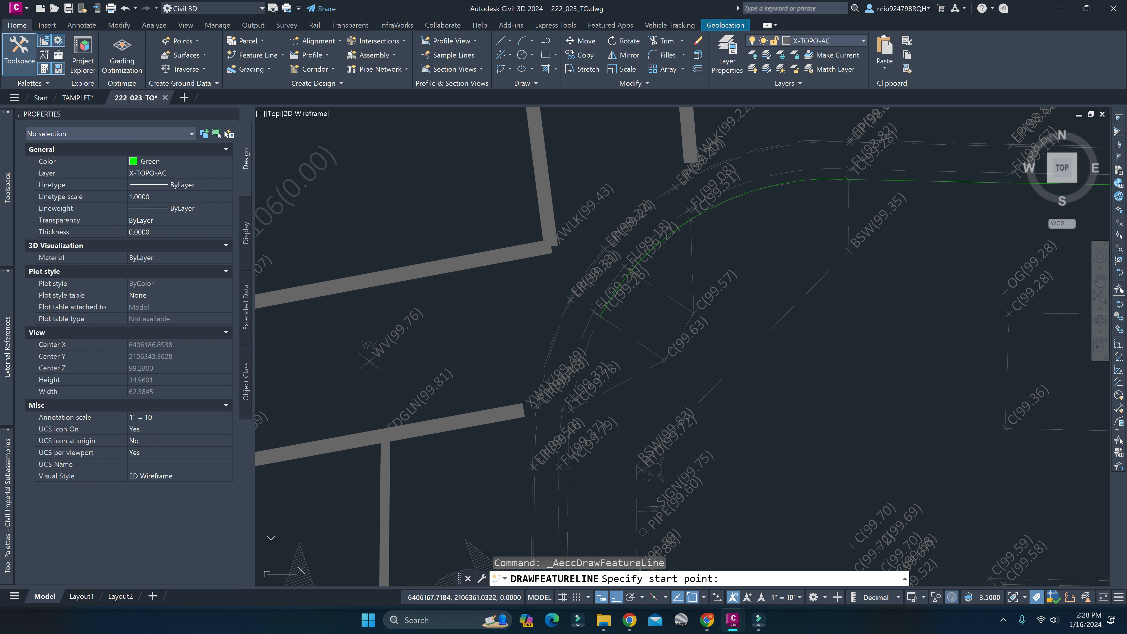
{"action": "left_click", "coordinate": [588, 395]}
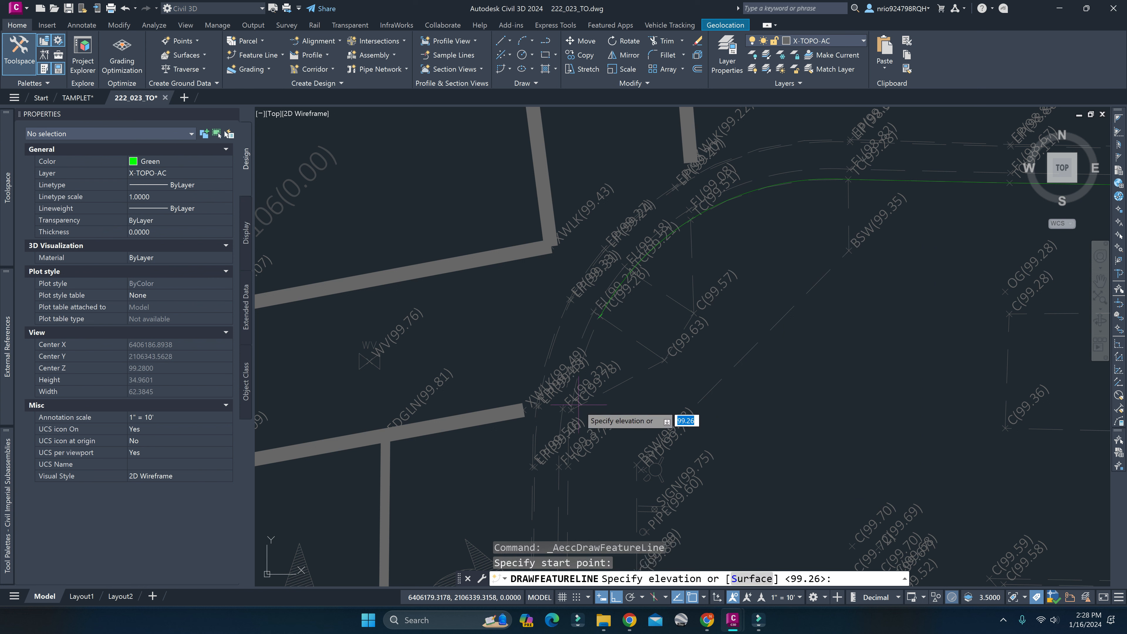
{"action": "key", "text": "Return"}
{"action": "type", "text": "A"}
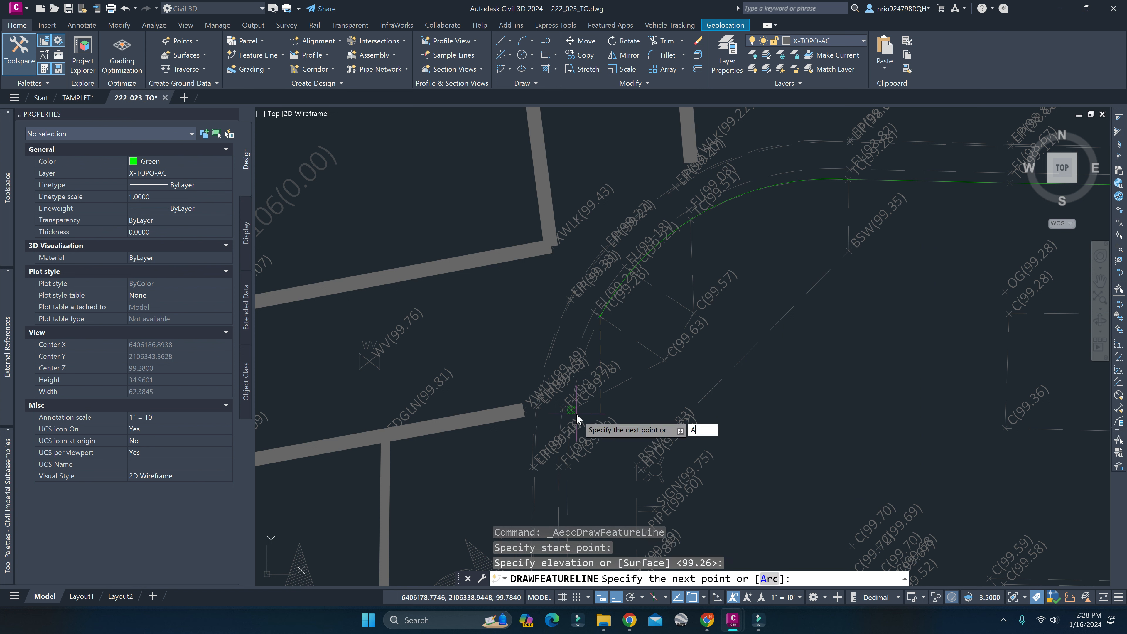
{"action": "key", "text": "Return"}
{"action": "left_click", "coordinate": [571, 409]}
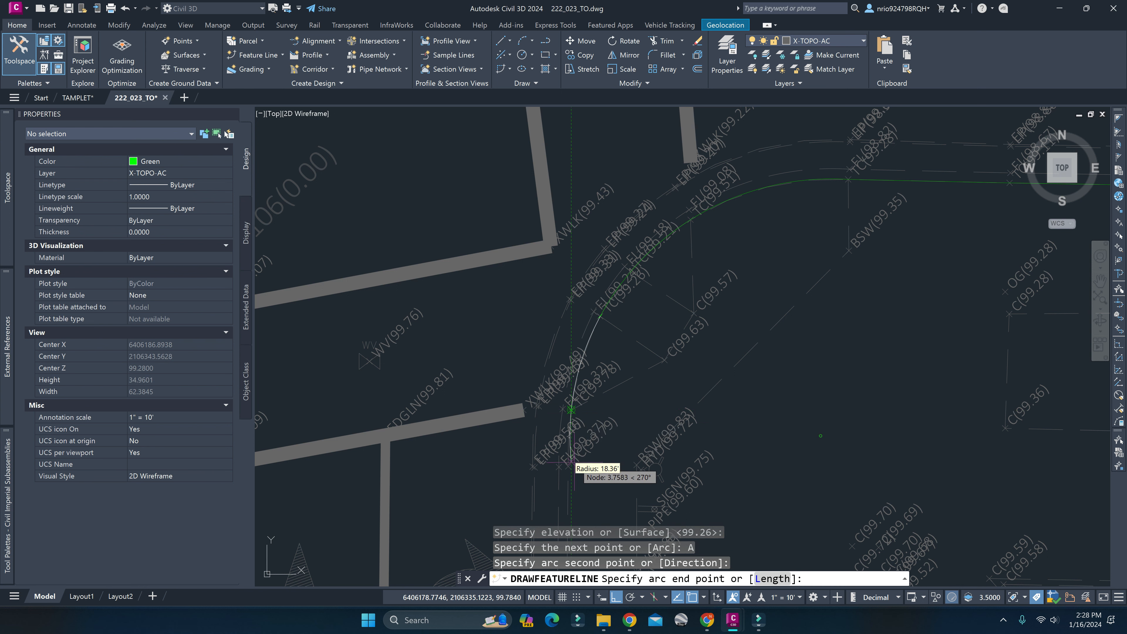
{"action": "left_click", "coordinate": [570, 464]}
{"action": "key", "text": "Return"}
{"action": "key", "text": "Escape"}
{"action": "key", "text": "Escape"}
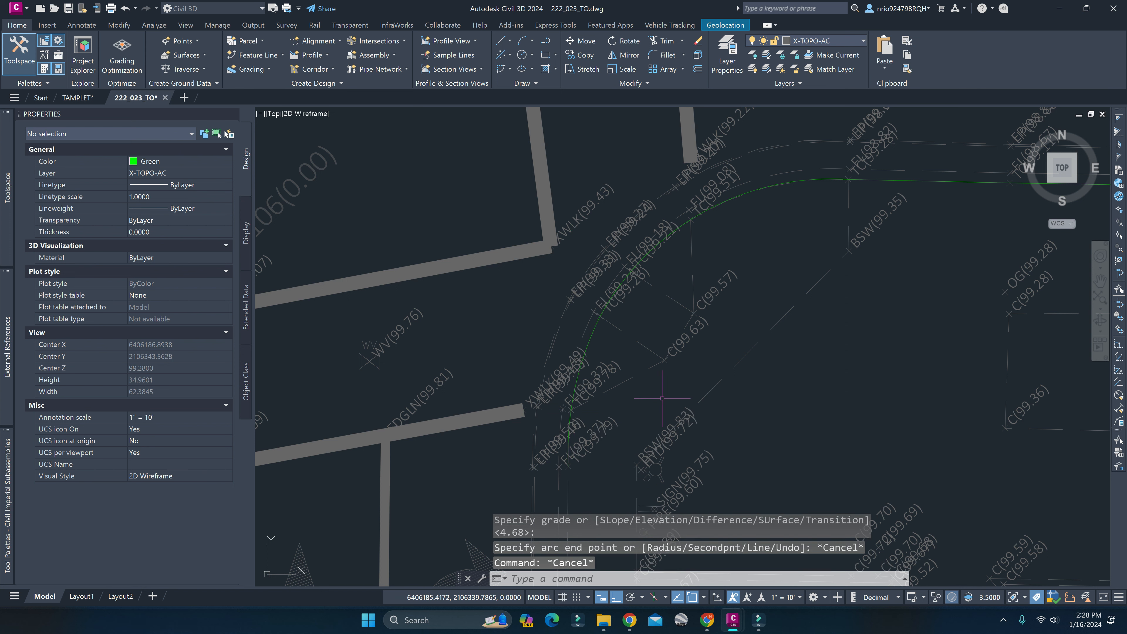
Try to join the straight curb feature line and the two arc feature lines with the Join command.
{"action": "mouse_move", "coordinate": [716, 227]}
{"action": "middle_mouse_down"}
{"action": "mouse_move", "coordinate": [662, 161]}
{"action": "mouse_move", "coordinate": [651, 265]}
{"action": "middle_mouse_up"}
{"action": "scroll", "coordinate": [683, 171], "scroll_direction": "down", "scroll_amount": 2}
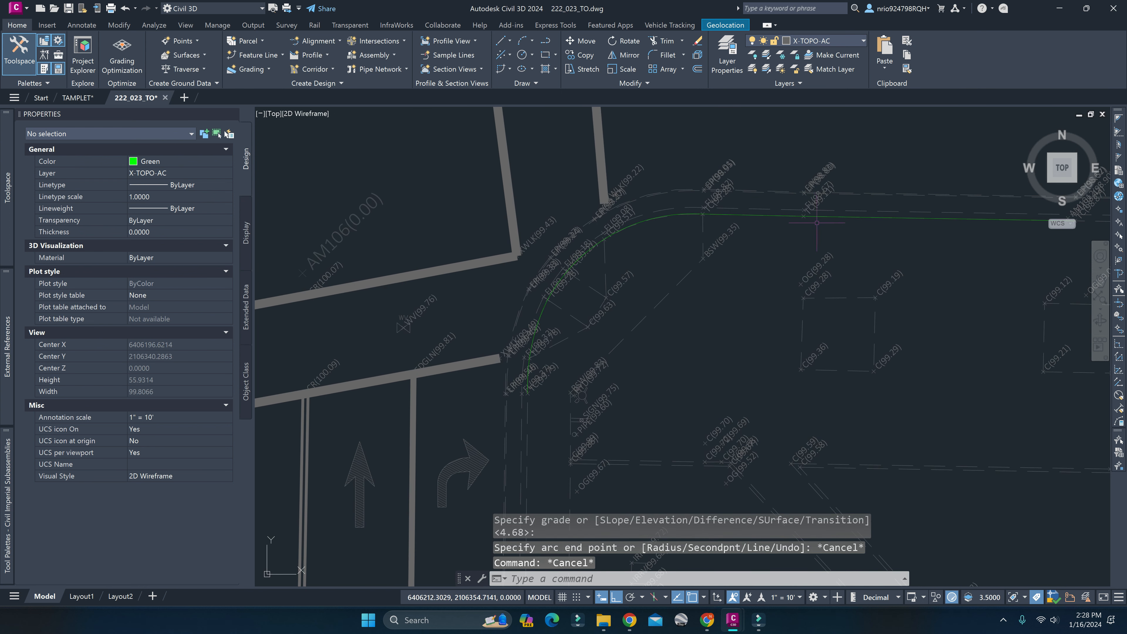
{"action": "mouse_move", "coordinate": [801, 232]}
{"action": "middle_mouse_down"}
{"action": "mouse_move", "coordinate": [573, 259]}
{"action": "mouse_move", "coordinate": [831, 259]}
{"action": "middle_mouse_up"}
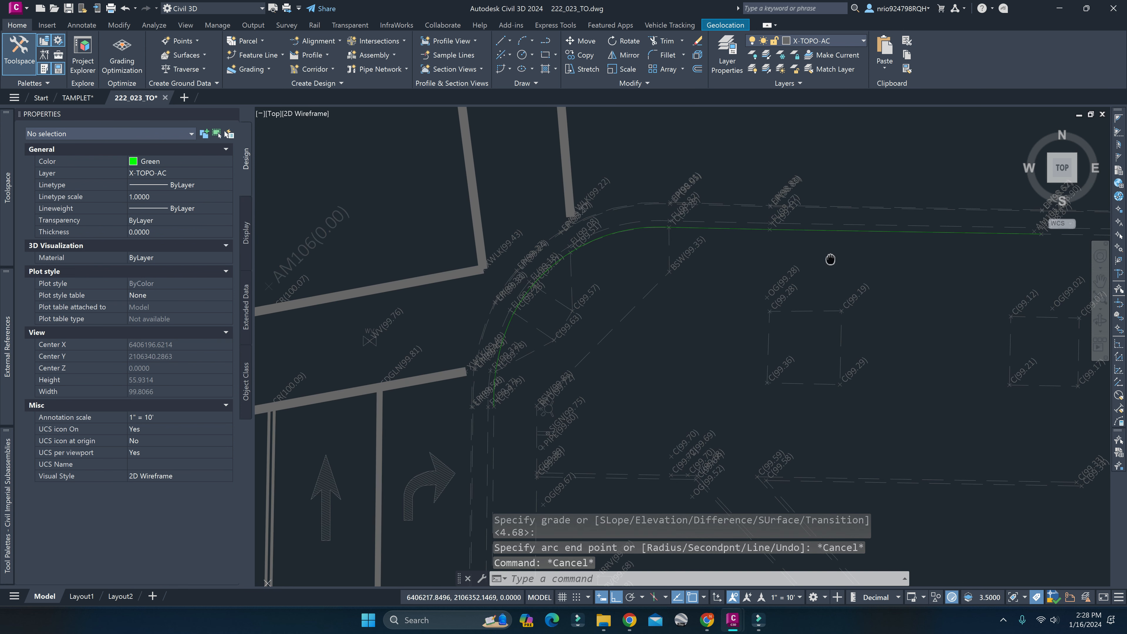
{"action": "left_click", "coordinate": [632, 256]}
{"action": "key", "text": "Escape"}
{"action": "left_click", "coordinate": [528, 294]}
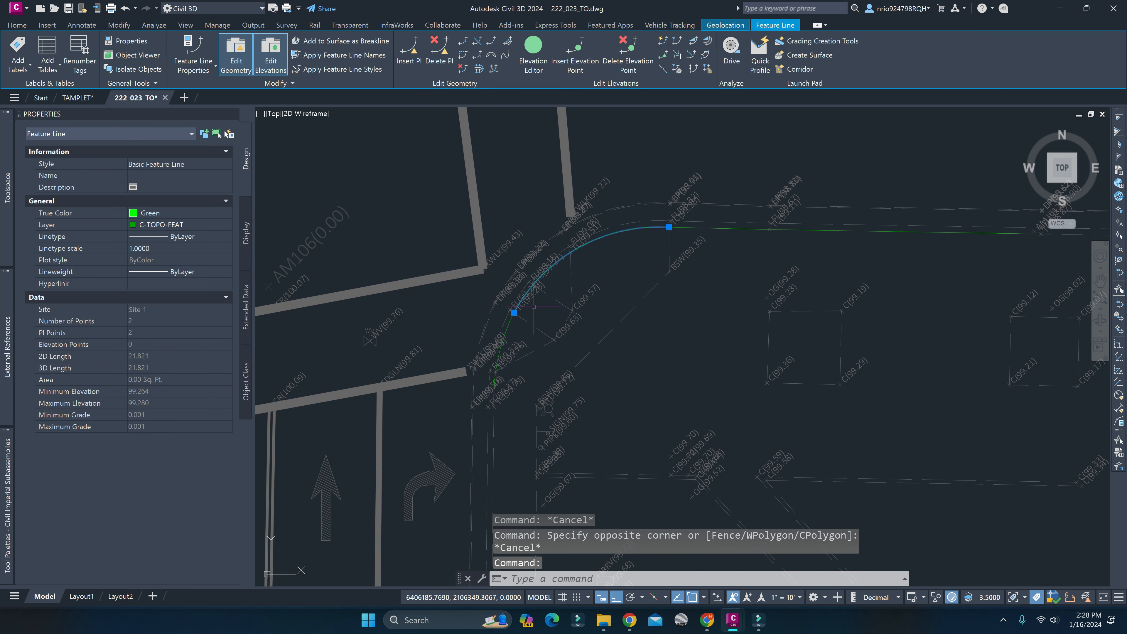
{"action": "left_click", "coordinate": [509, 330]}
{"action": "left_click", "coordinate": [710, 227]}
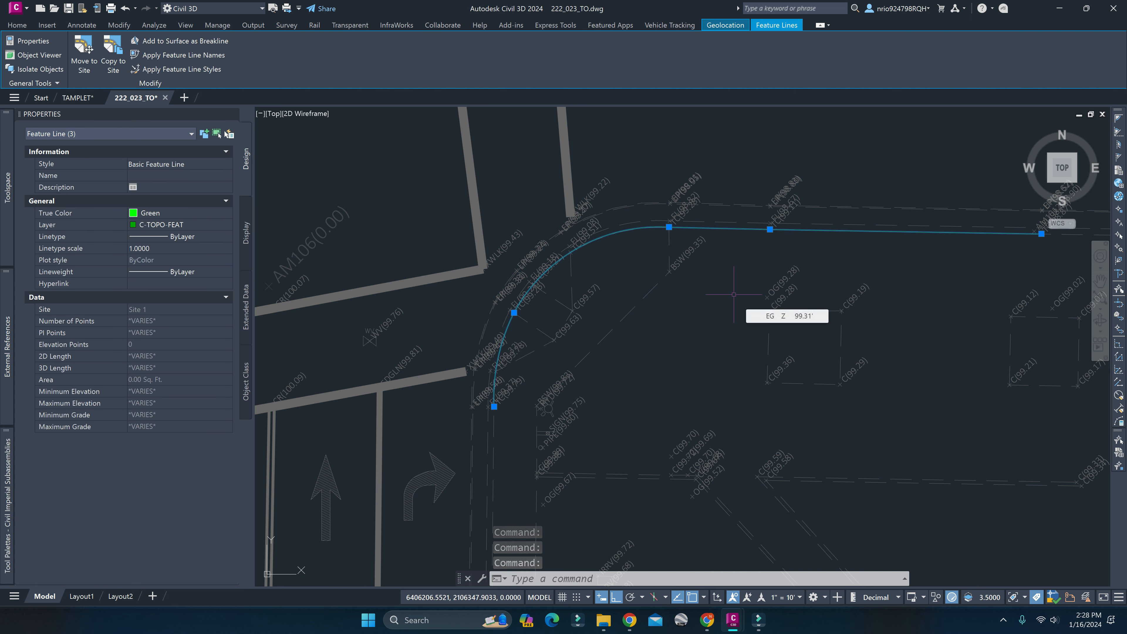
{"action": "type", "text": "JO"}
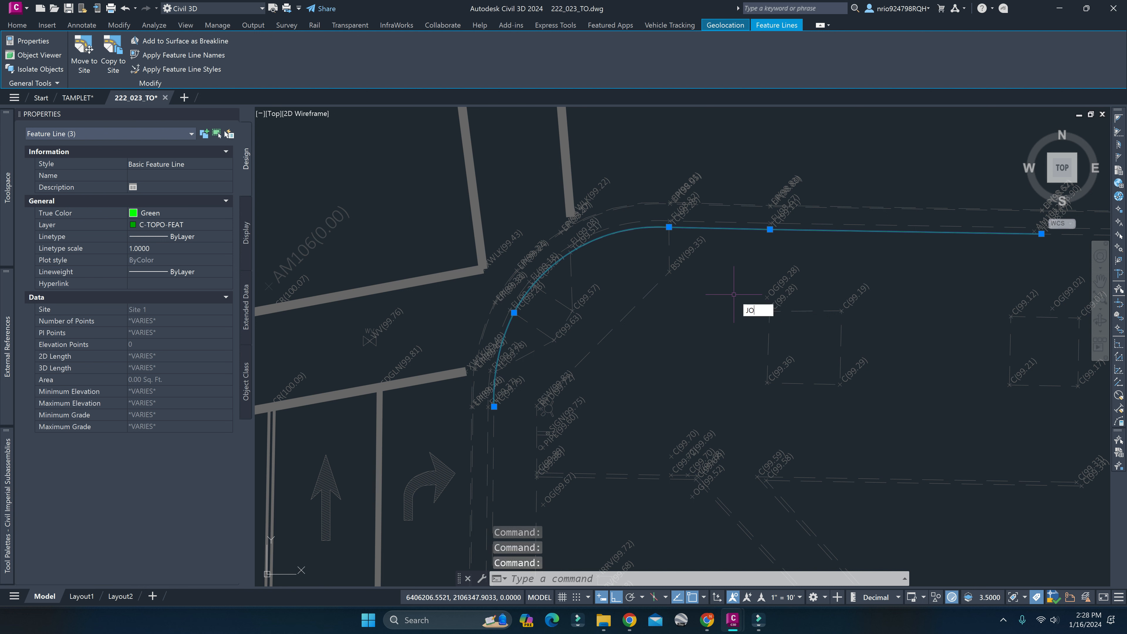
{"action": "key", "text": "Return"}
{"action": "key", "text": "Escape"}
{"action": "key", "text": "Escape"}
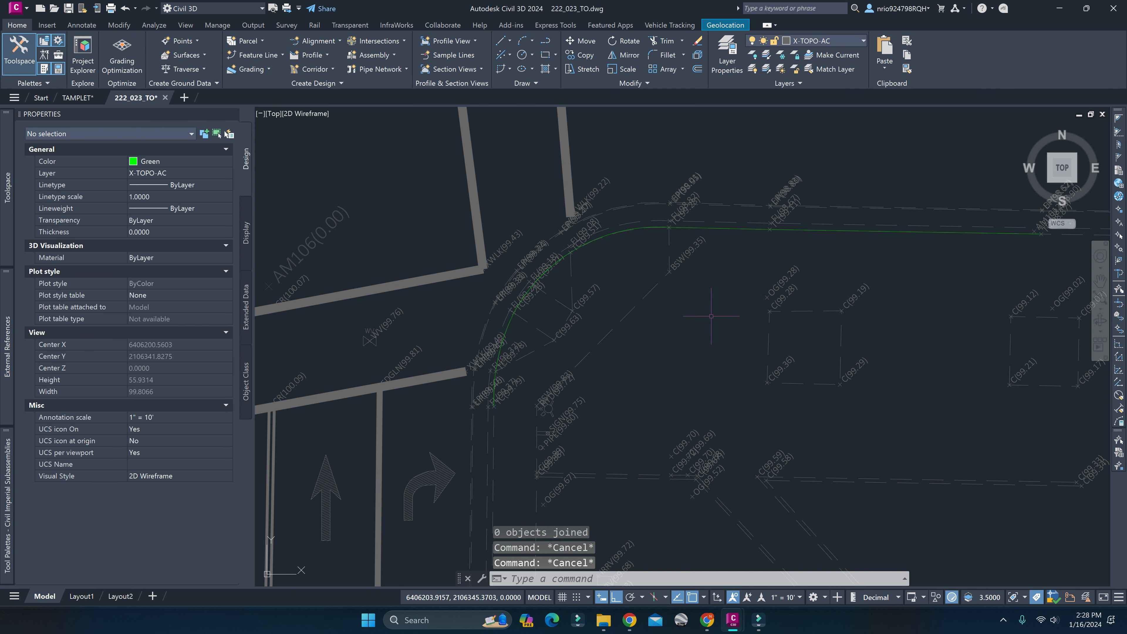
Look for a feature line join command among the command names starting with FEATURE and FEATURELINE.
{"action": "left_click", "coordinate": [687, 226]}
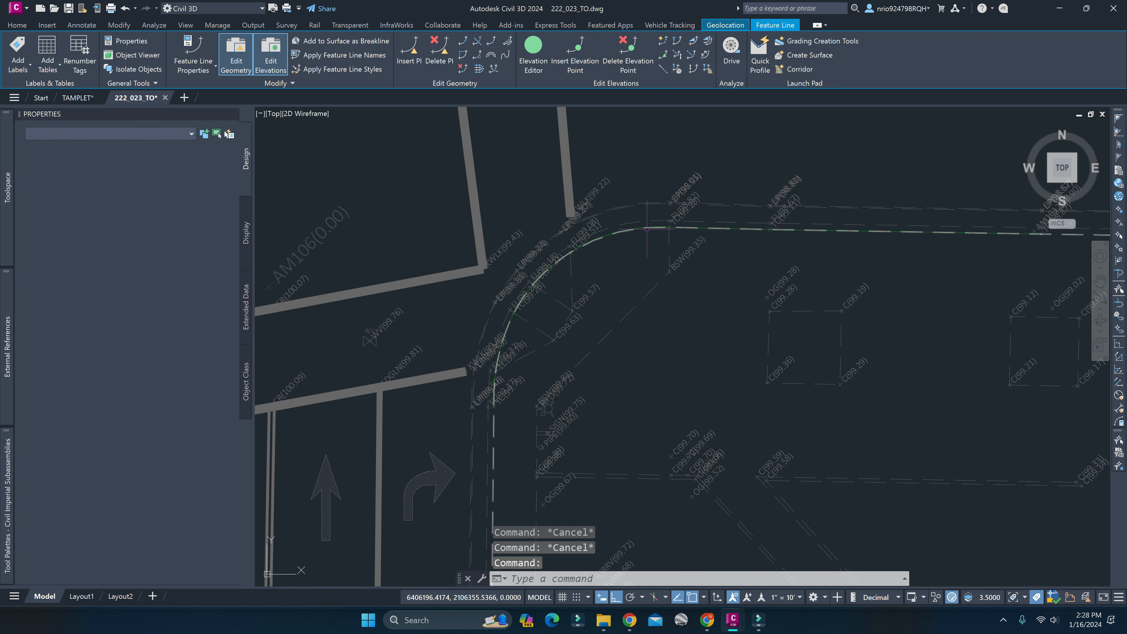
{"action": "key", "text": "Escape"}
{"action": "type", "text": "FEATURE"}
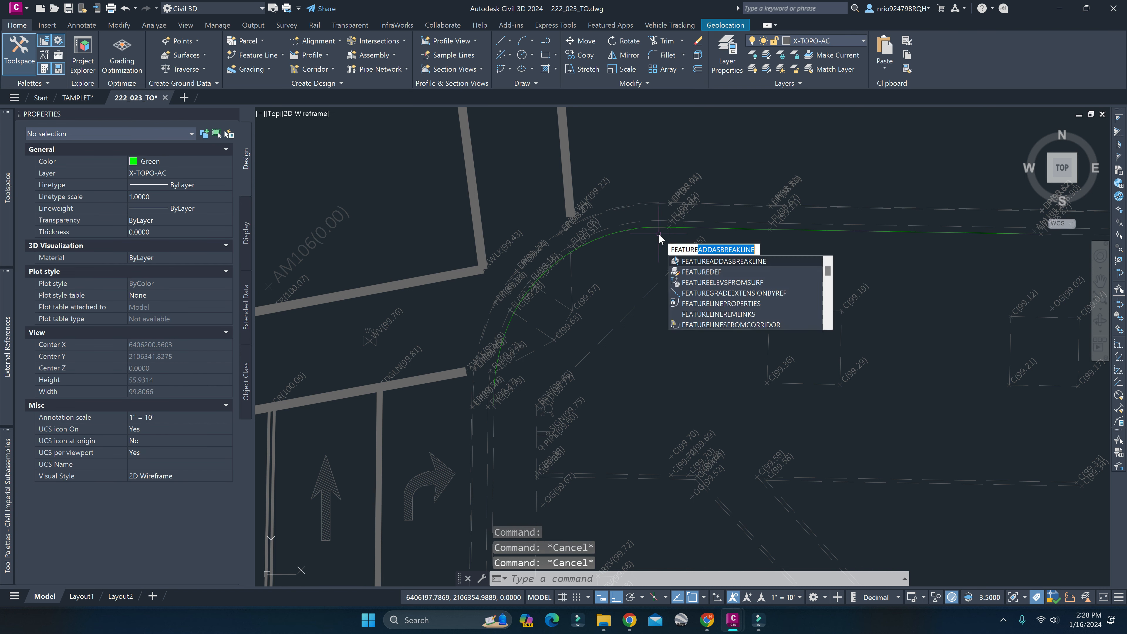
{"action": "type", "text": "JOIN"}
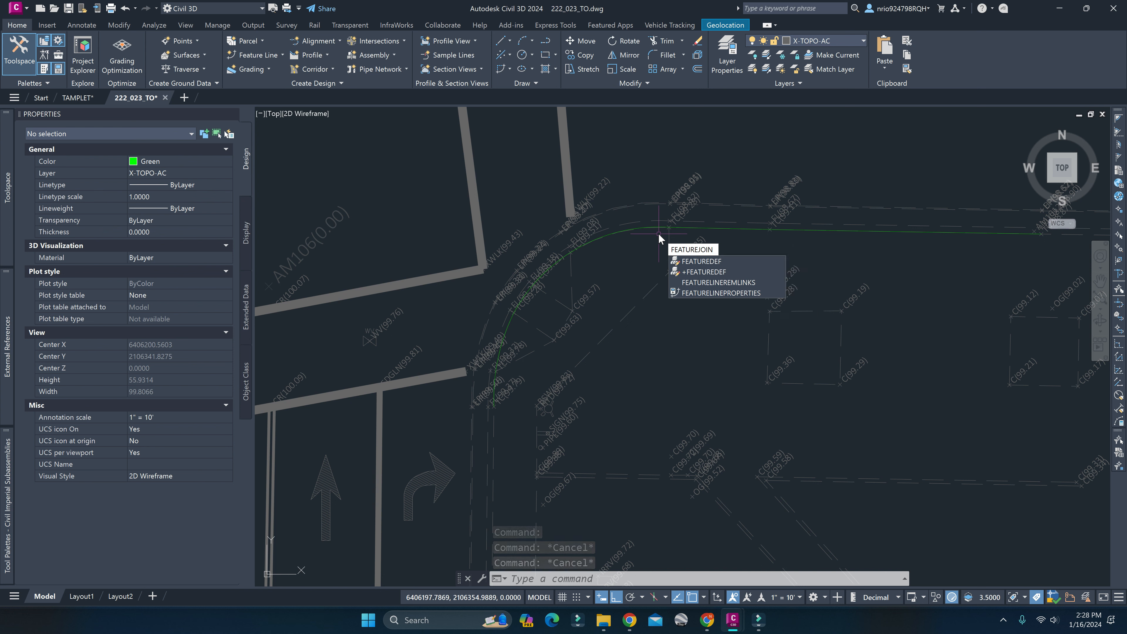
{"action": "key", "text": "BackSpace"}
{"action": "key", "text": "BackSpace"}
{"action": "key", "text": "BackSpace"}
{"action": "key", "text": "BackSpace"}
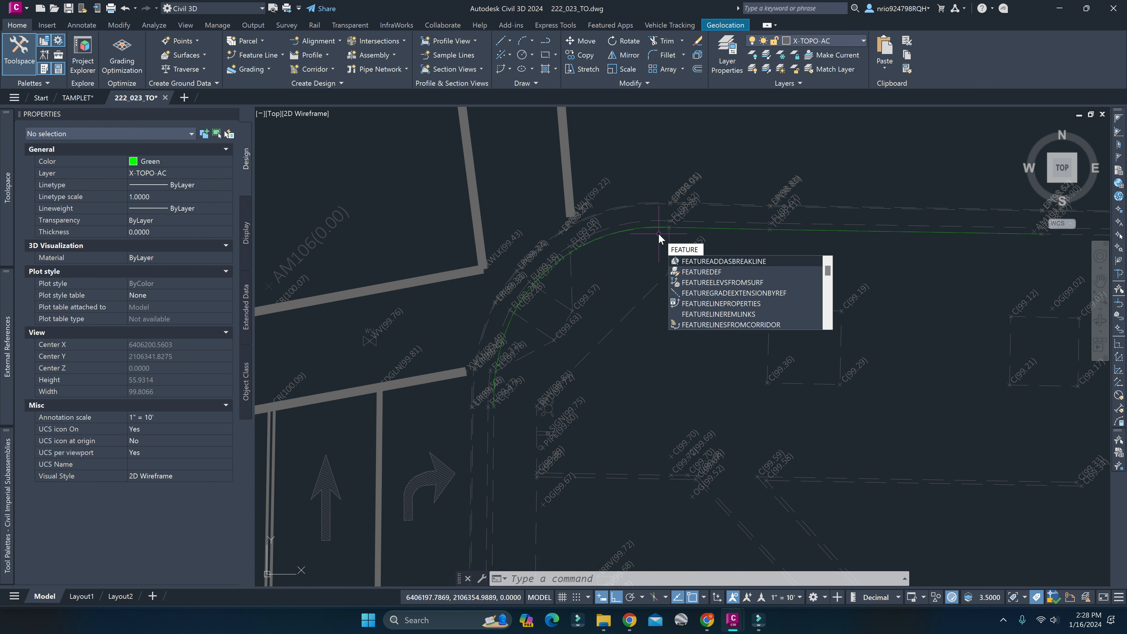
{"action": "type", "text": "LINE"}
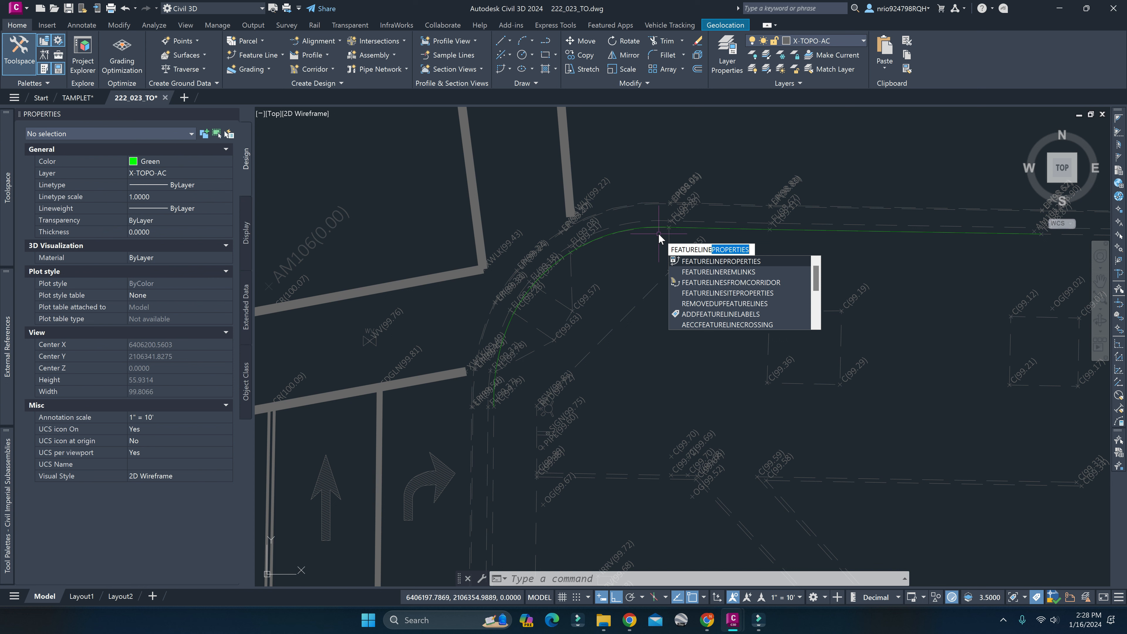
{"action": "type", "text": "JOI"}
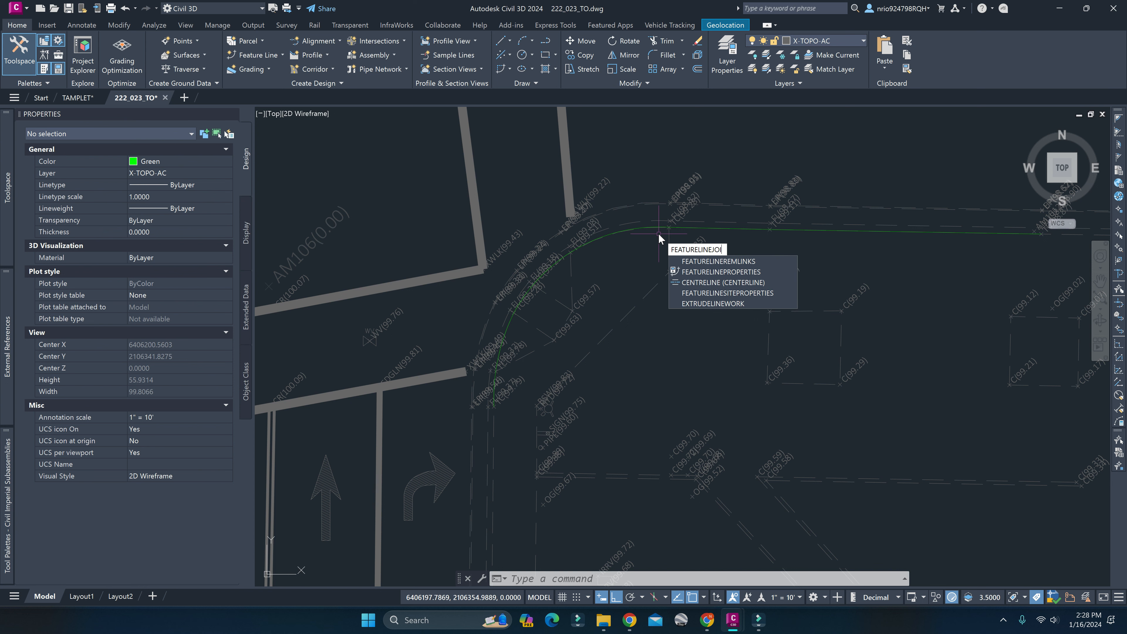
{"action": "key", "text": "BackSpace"}
{"action": "key", "text": "BackSpace"}
{"action": "key", "text": "BackSpace"}
{"action": "key", "text": "BackSpace"}
{"action": "key", "text": "BackSpace"}
{"action": "key", "text": "BackSpace"}
{"action": "key", "text": "BackSpace"}
{"action": "key", "text": "BackSpace"}
{"action": "key", "text": "BackSpace"}
{"action": "key", "text": "BackSpace"}
{"action": "key", "text": "BackSpace"}
{"action": "key", "text": "BackSpace"}
{"action": "key", "text": "BackSpace"}
{"action": "key", "text": "BackSpace"}
Join the straight top-of-curb feature line with the curb-return arc feature lines using JOINFEATURES.
{"action": "type", "text": "JOIN"}
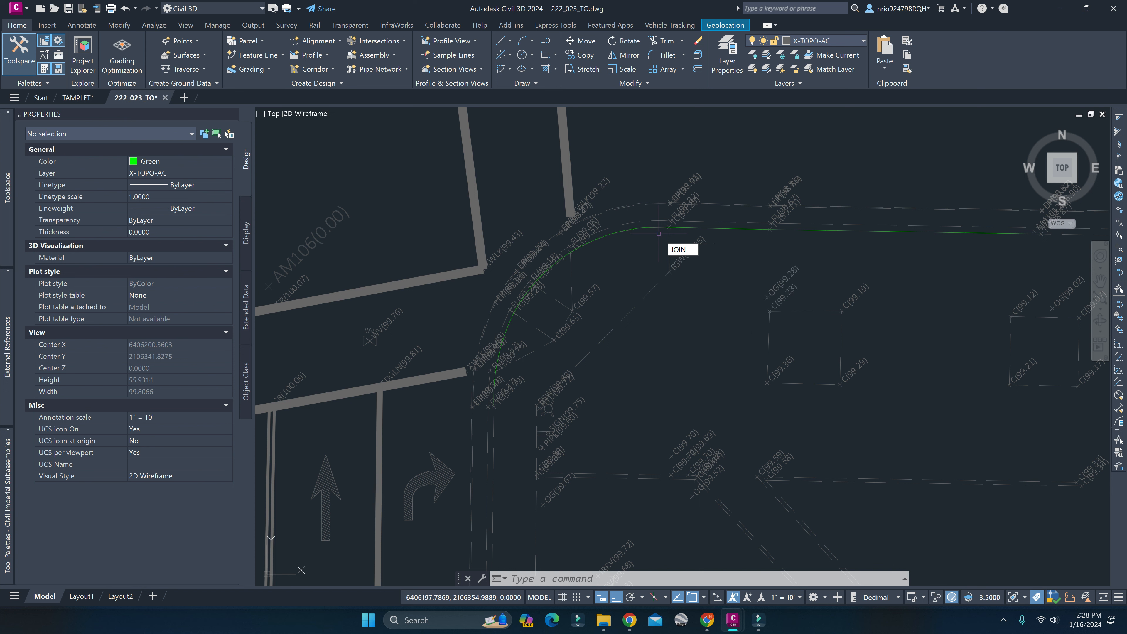
{"action": "key", "text": "Down"}
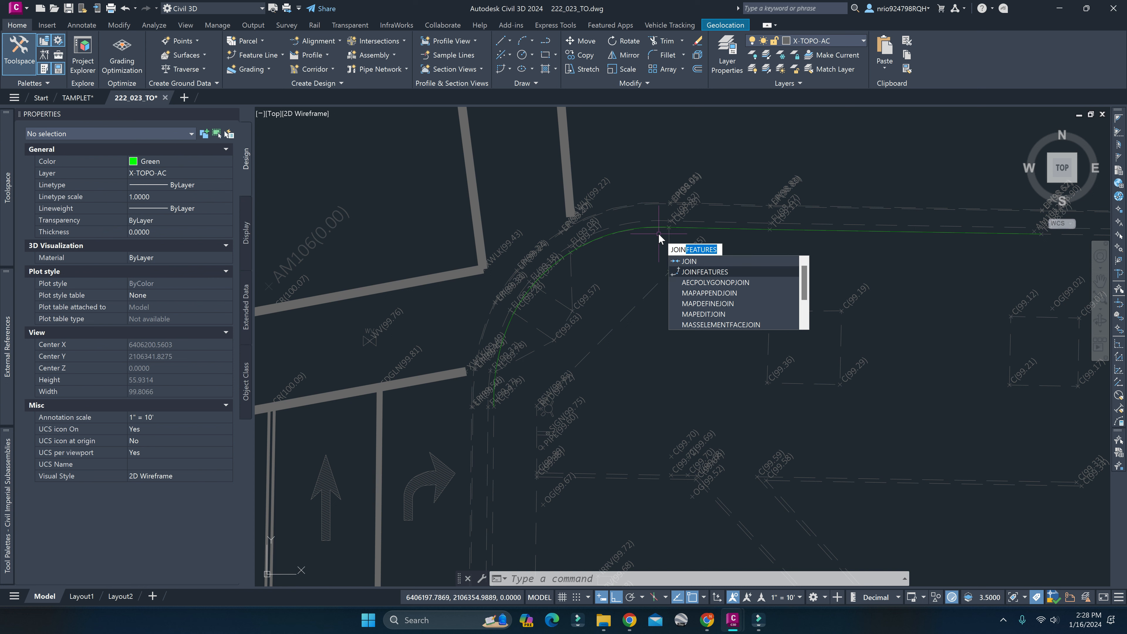
{"action": "key", "text": "Return"}
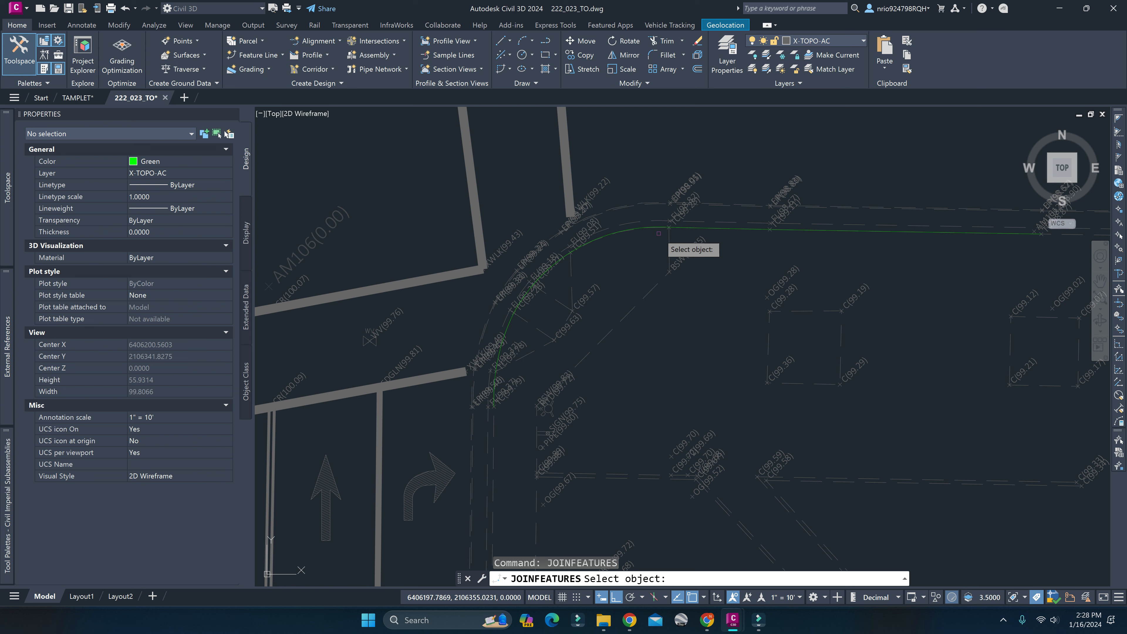
{"action": "left_click", "coordinate": [681, 228]}
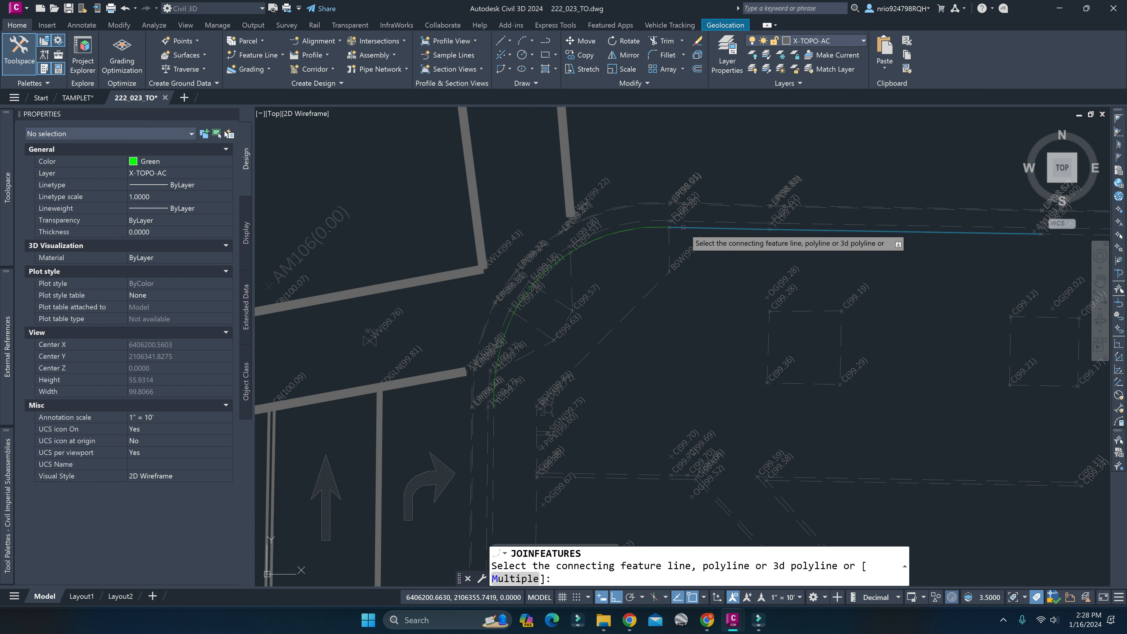
{"action": "left_click", "coordinate": [513, 319]}
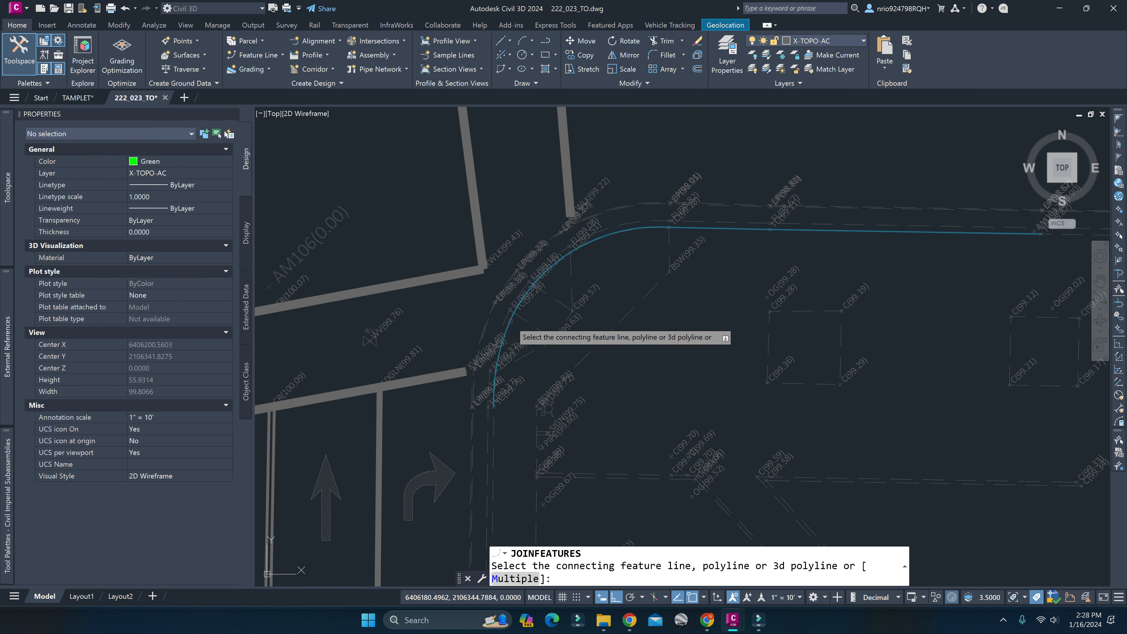
End the feature line join and select the curb line to verify that its straight and curved segments form one object.
{"action": "key", "text": "Return"}
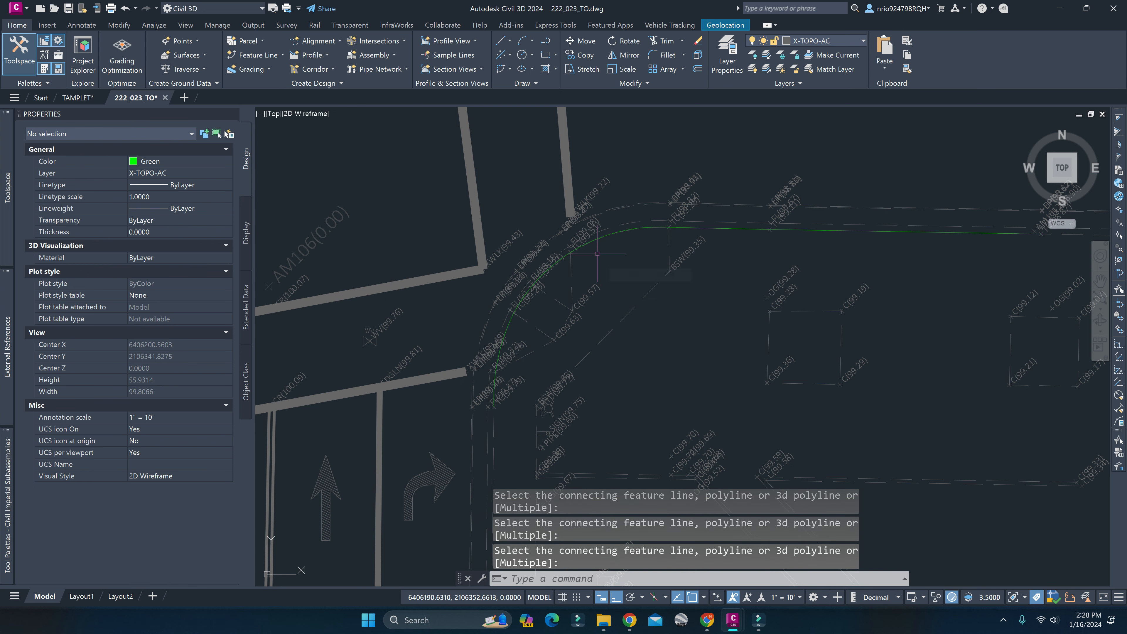
{"action": "left_click", "coordinate": [605, 241]}
{"action": "key", "text": "Escape"}
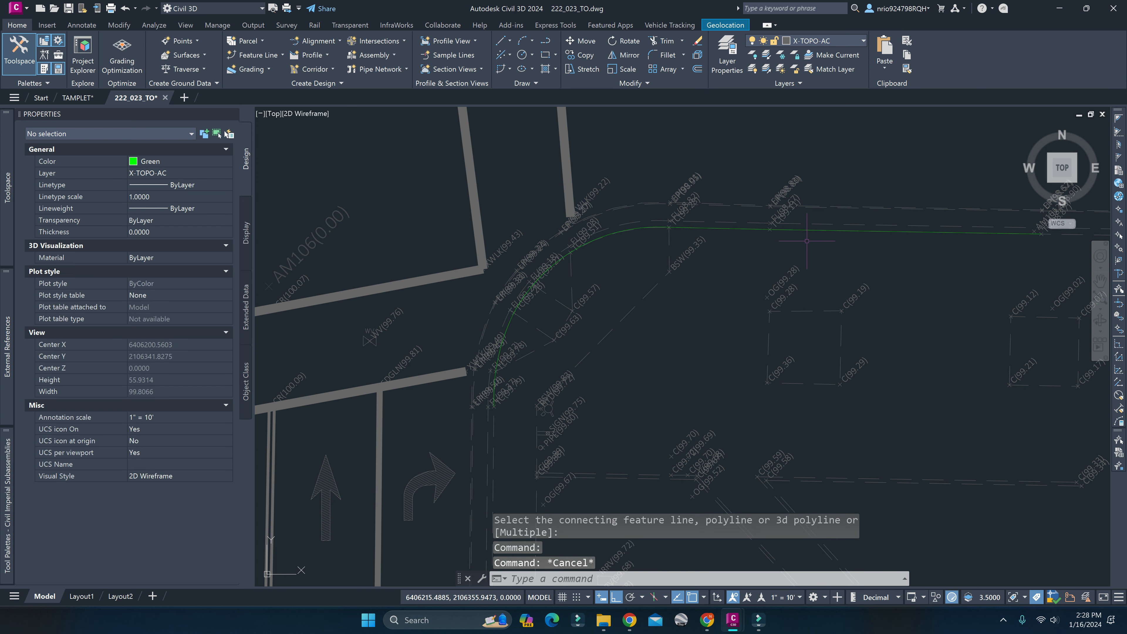
{"action": "left_click", "coordinate": [802, 228]}
{"action": "scroll", "coordinate": [622, 351], "scroll_direction": "down", "scroll_amount": 5}
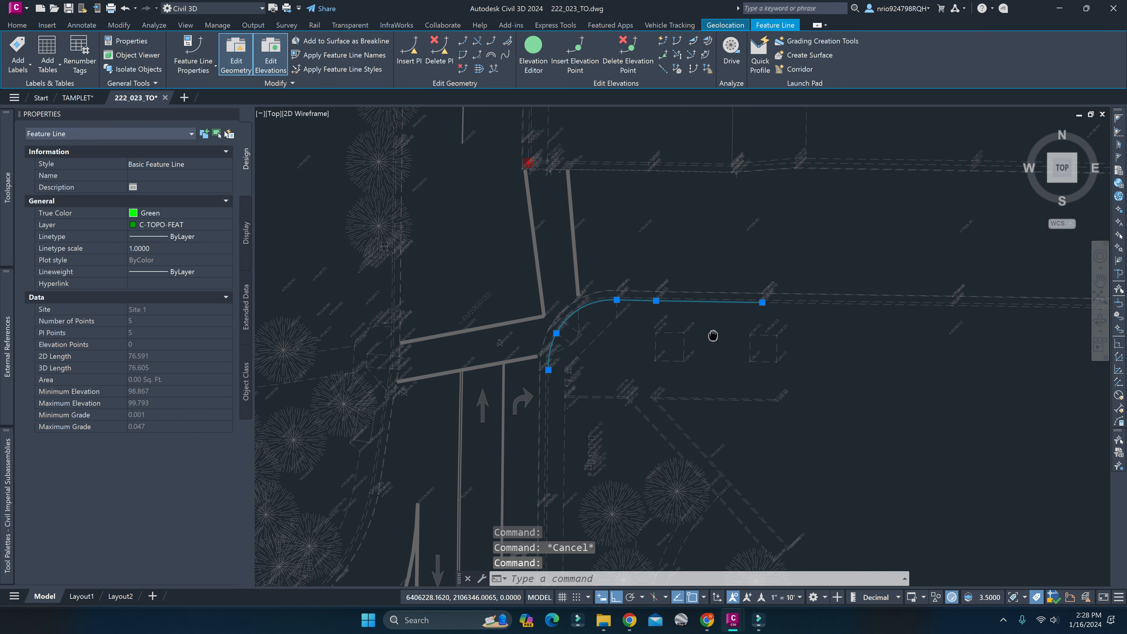
{"action": "key", "text": "Escape"}
Open the Elevation Editor for the joined top-of-curb feature line and bring its vertices into view.
{"action": "left_click", "coordinate": [710, 304]}
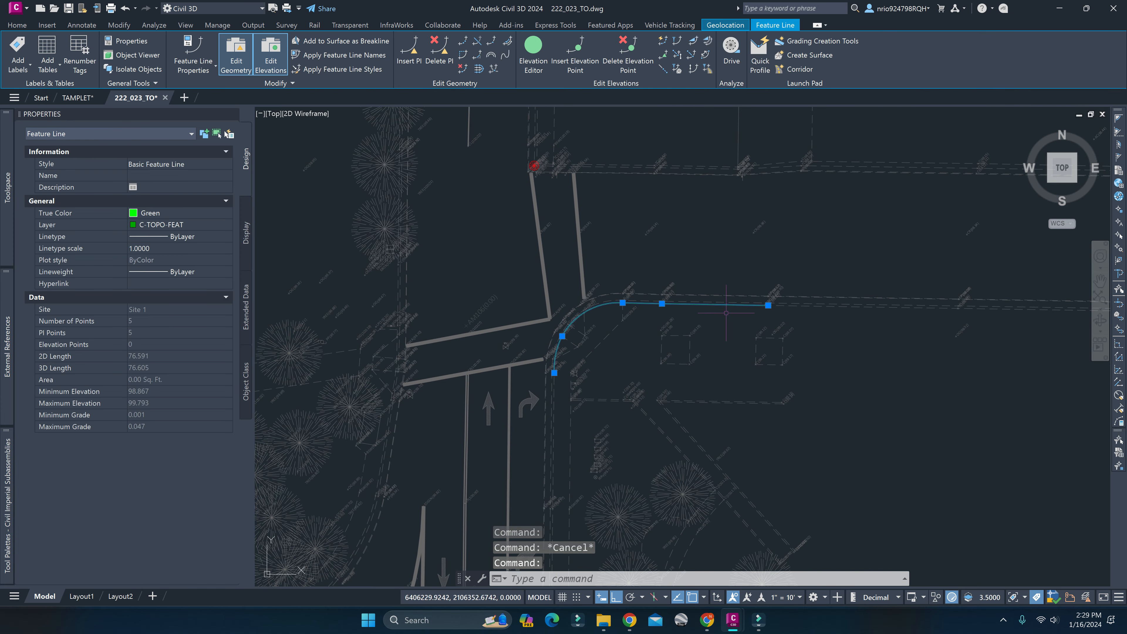
{"action": "left_click", "coordinate": [543, 67]}
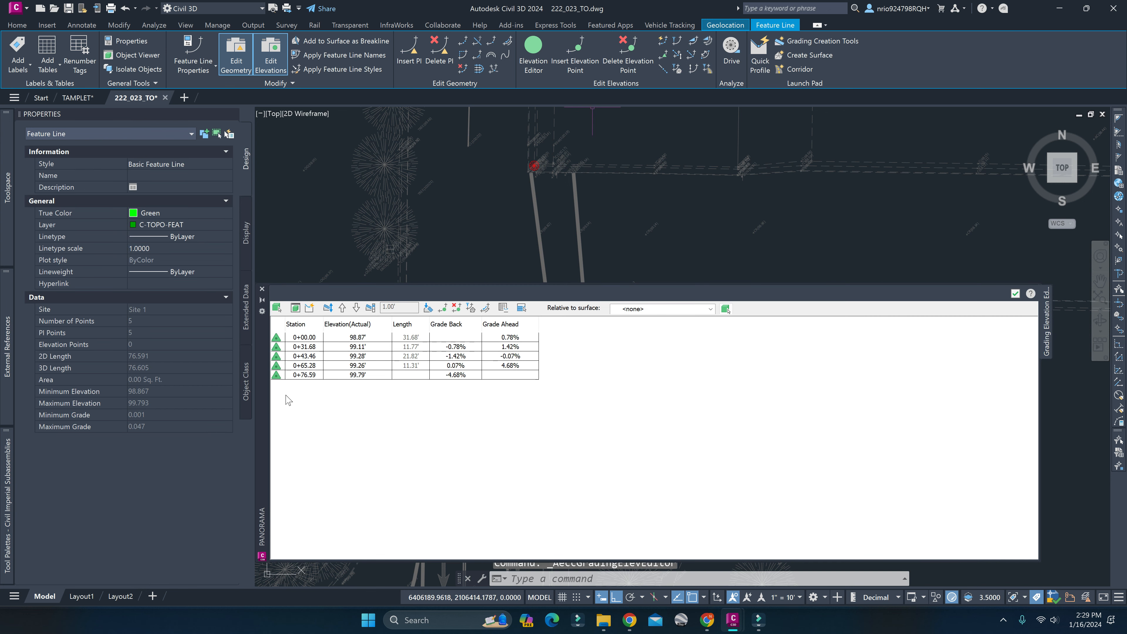
{"action": "left_click", "coordinate": [633, 241]}
{"action": "key", "text": "Escape"}
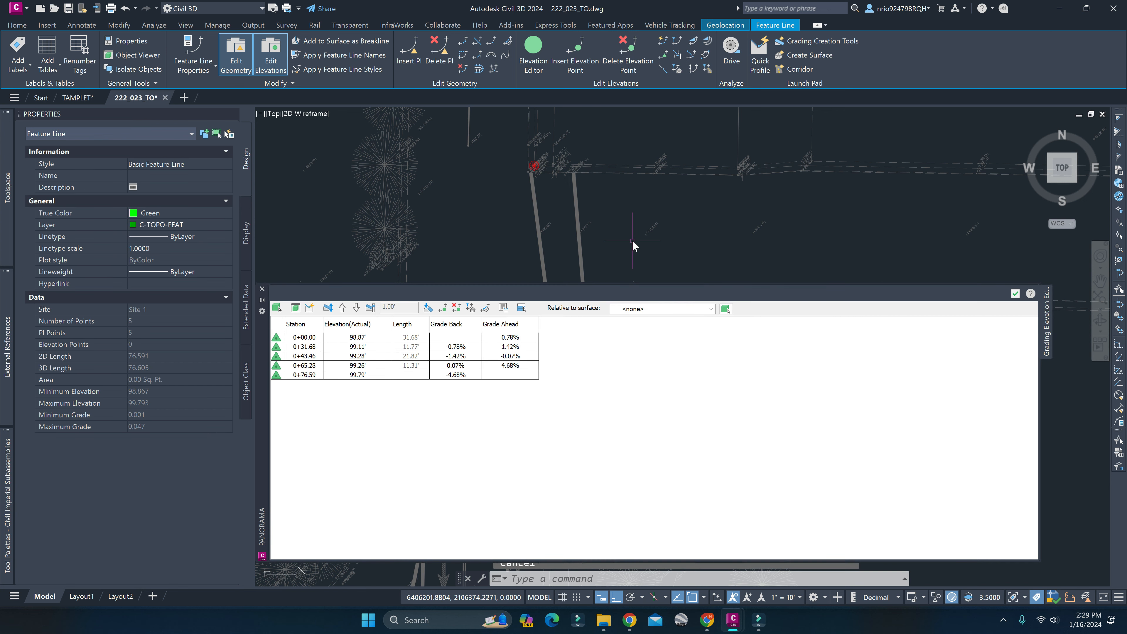
{"action": "mouse_move", "coordinate": [634, 245]}
{"action": "middle_mouse_down"}
{"action": "mouse_move", "coordinate": [614, 197]}
{"action": "mouse_move", "coordinate": [637, 171]}
{"action": "mouse_move", "coordinate": [638, 110]}
{"action": "middle_mouse_up"}
{"action": "key", "text": "Escape"}
{"action": "scroll", "coordinate": [637, 171], "scroll_direction": "up", "scroll_amount": 2}
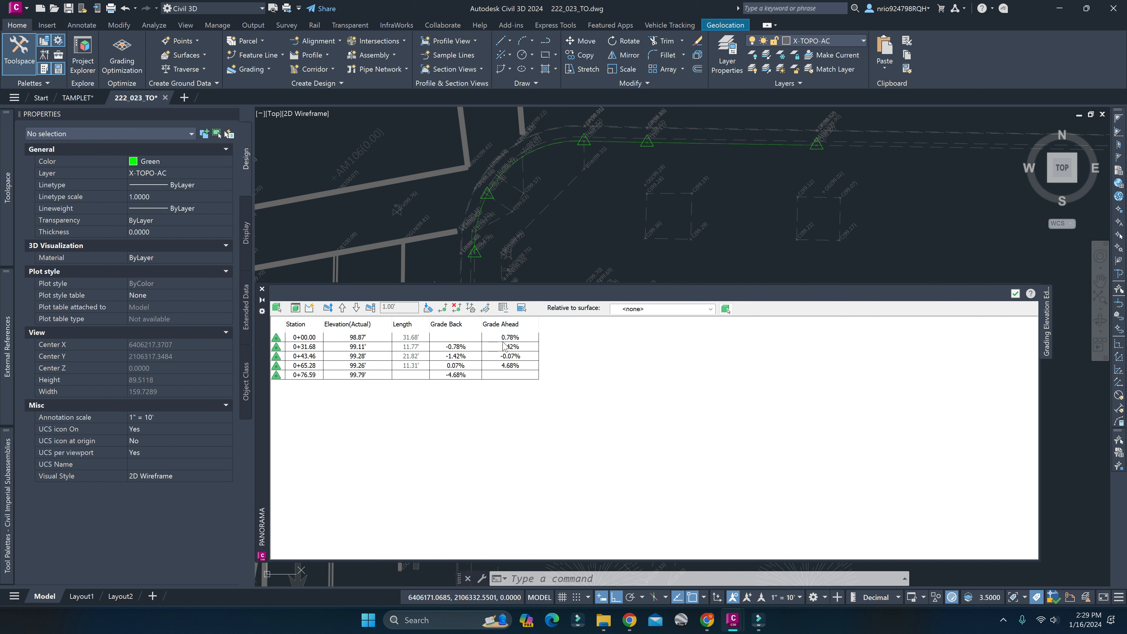
Examine the elevation rows from station 0+00.00 to 0+65.28 against the matching vertices on the curb line.
{"action": "left_click", "coordinate": [363, 338]}
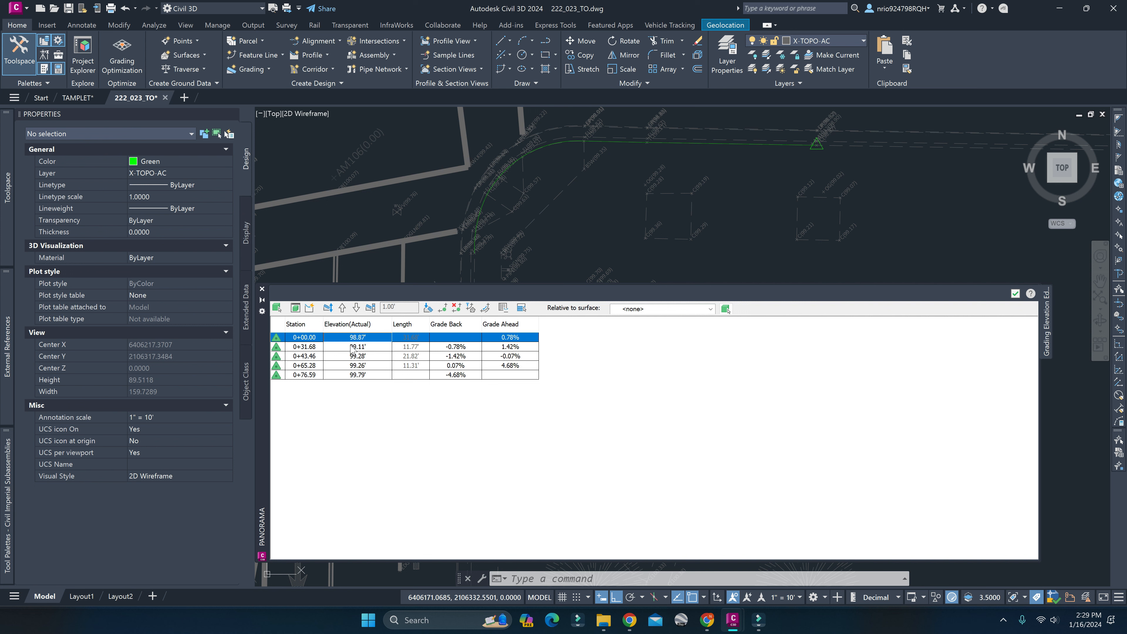
{"action": "left_click", "coordinate": [367, 346]}
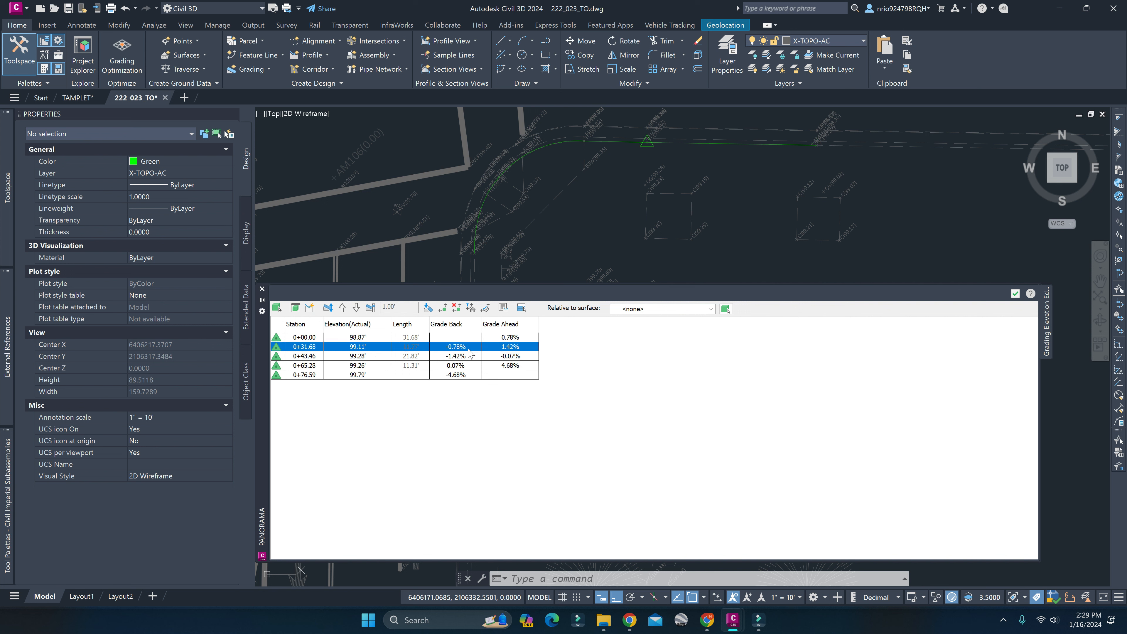
{"action": "key", "text": "Up"}
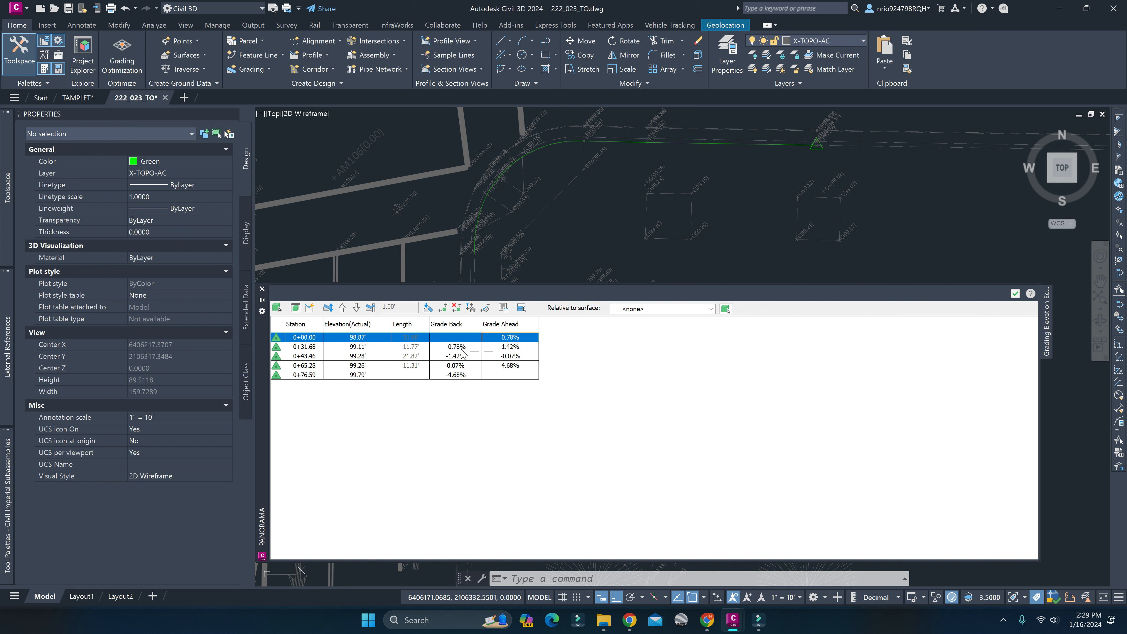
{"action": "key", "text": "Down"}
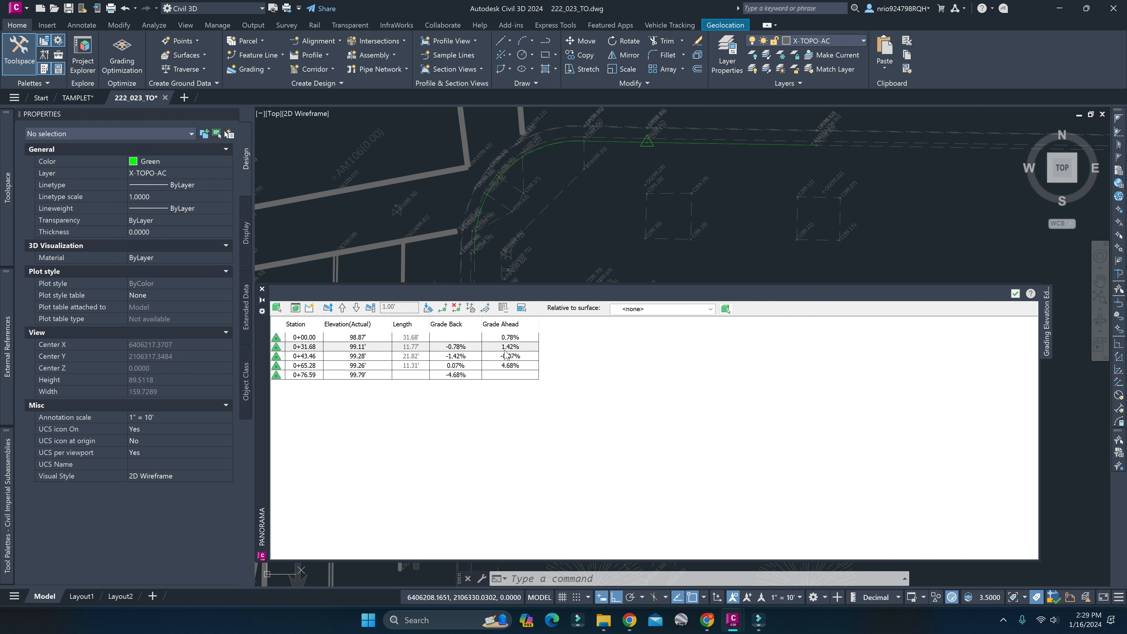
{"action": "left_click", "coordinate": [314, 356]}
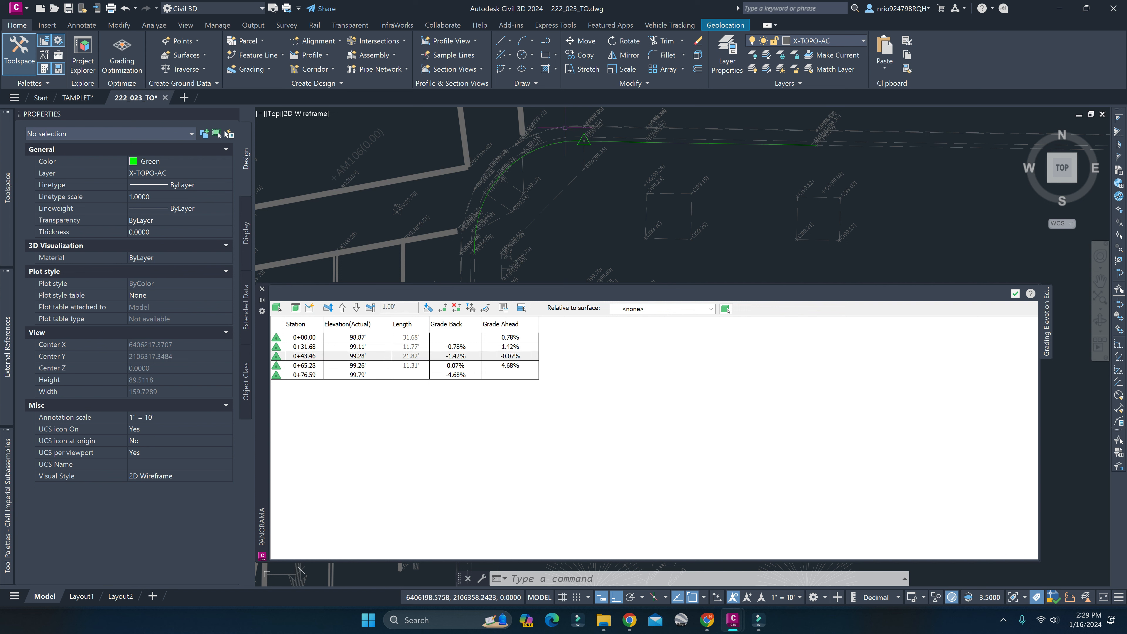
{"action": "left_click", "coordinate": [307, 367]}
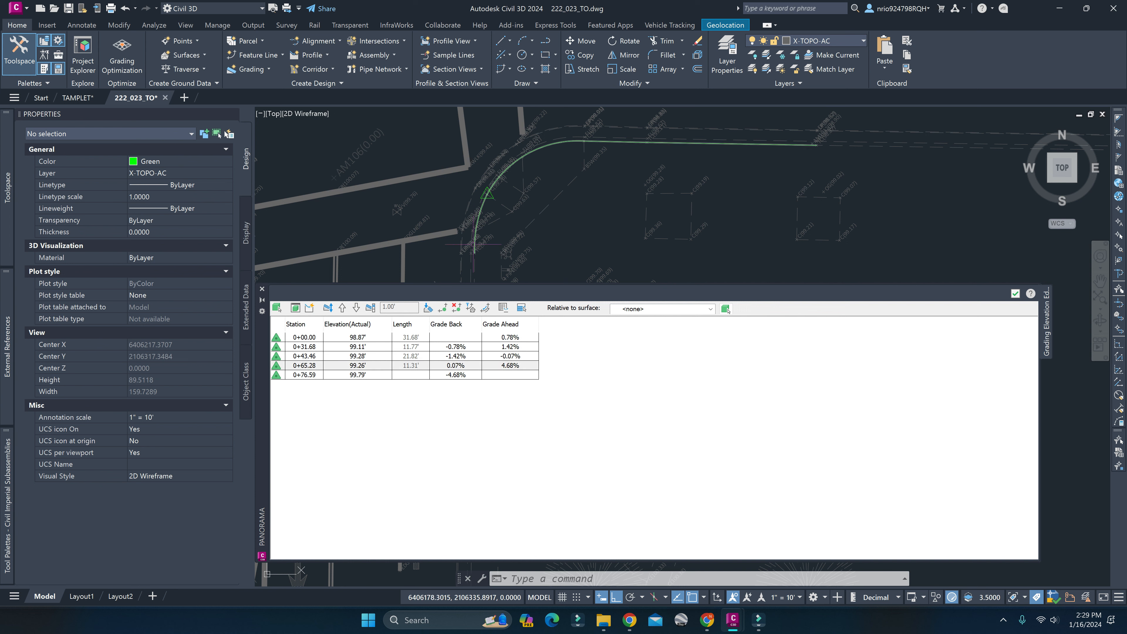
Compare the flow line and top-of-curb survey points along the lower curb return by selecting FL 99.37, TC 99.79 and the neighbouring FL points.
{"action": "middle_click_drag", "start_coordinate": [483, 203], "coordinate": [516, 132]}
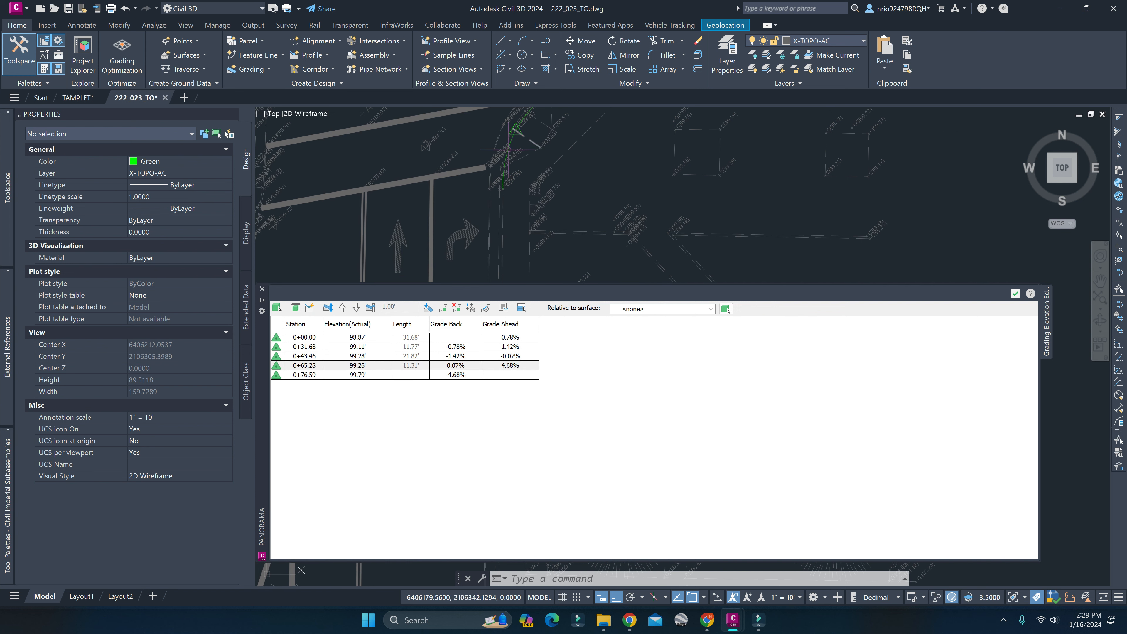
{"action": "middle_click_drag", "start_coordinate": [521, 188], "coordinate": [464, 296]}
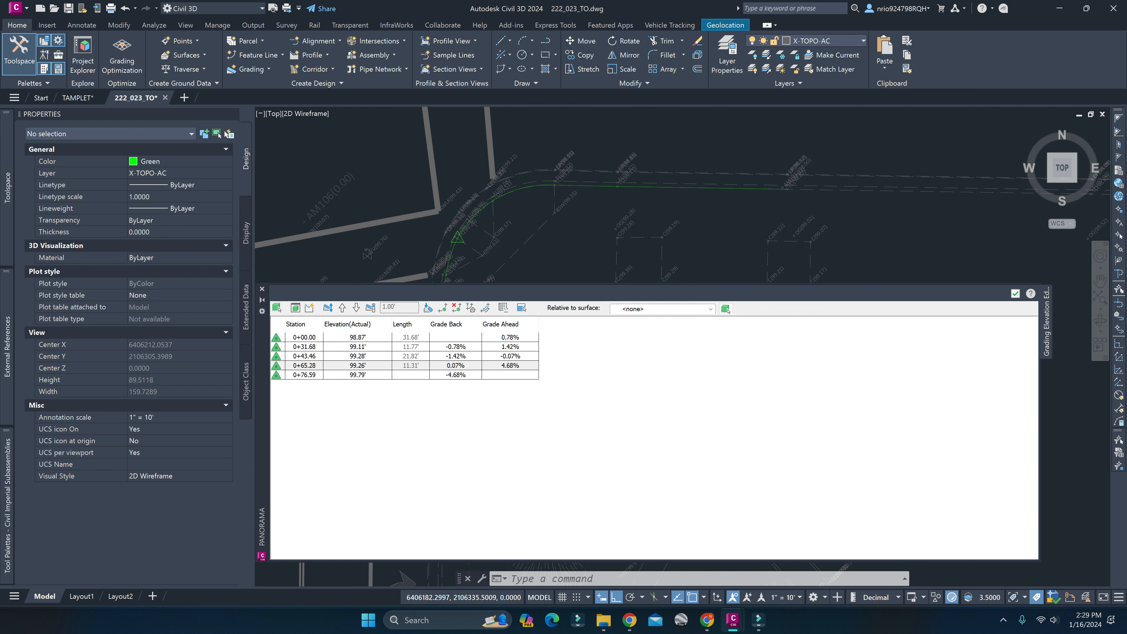
{"action": "middle_click_drag", "start_coordinate": [476, 231], "coordinate": [592, 167]}
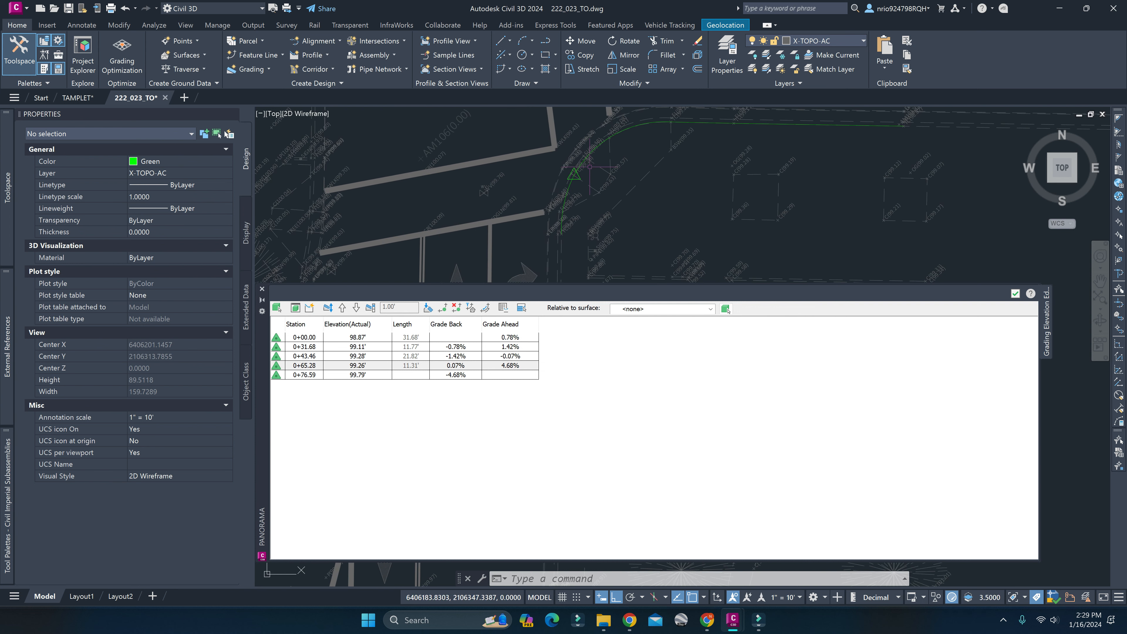
{"action": "scroll", "coordinate": [566, 197], "scroll_direction": "up", "scroll_amount": 2}
{"action": "mouse_move", "coordinate": [574, 184]}
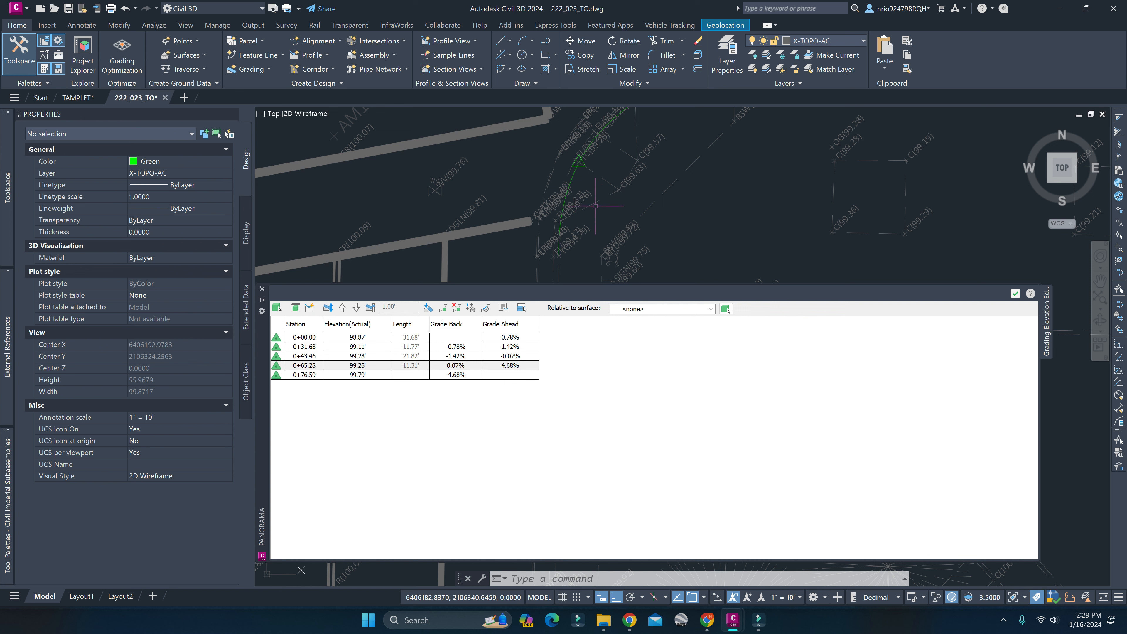
{"action": "scroll", "coordinate": [575, 184], "scroll_direction": "up", "scroll_amount": 5}
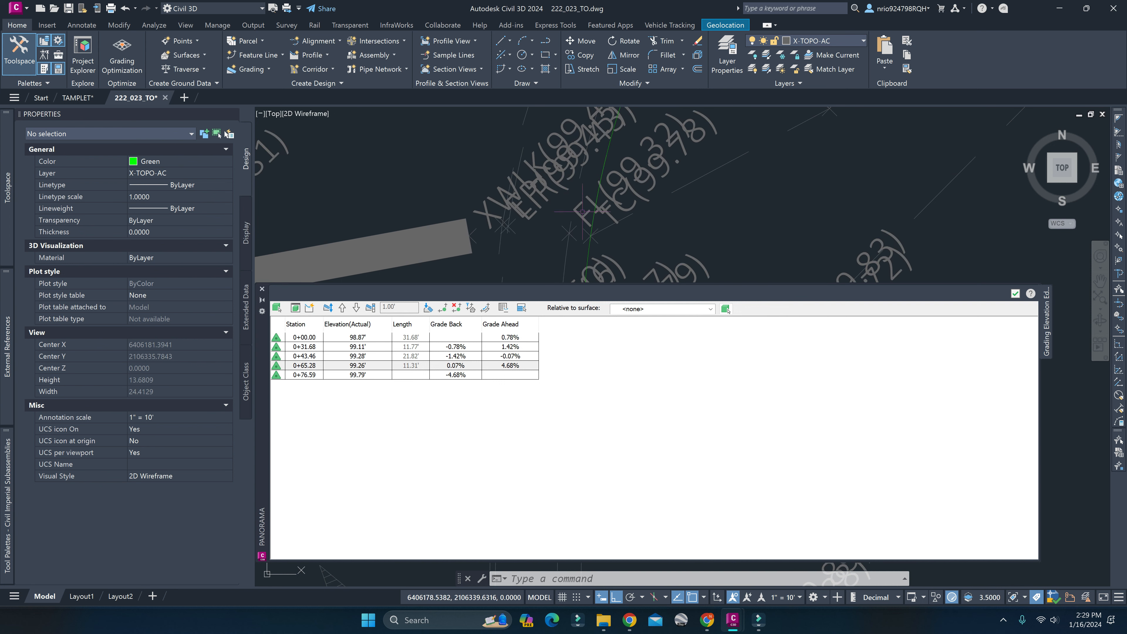
{"action": "scroll", "coordinate": [582, 212], "scroll_direction": "down", "scroll_amount": 4}
{"action": "left_click", "coordinate": [575, 221]}
{"action": "middle_click_drag", "start_coordinate": [616, 181], "coordinate": [593, 254]}
{"action": "left_click", "coordinate": [601, 178]}
{"action": "scroll", "coordinate": [597, 118], "scroll_direction": "down", "scroll_amount": 3}
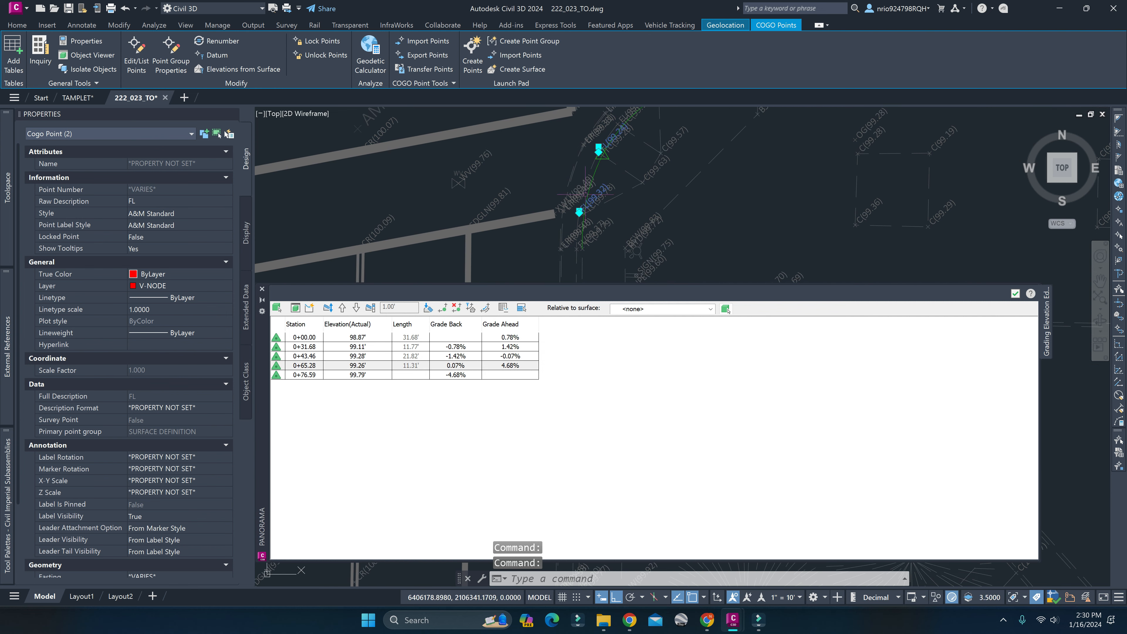
{"action": "scroll", "coordinate": [582, 251], "scroll_direction": "up", "scroll_amount": 6}
{"action": "left_click", "coordinate": [571, 225]}
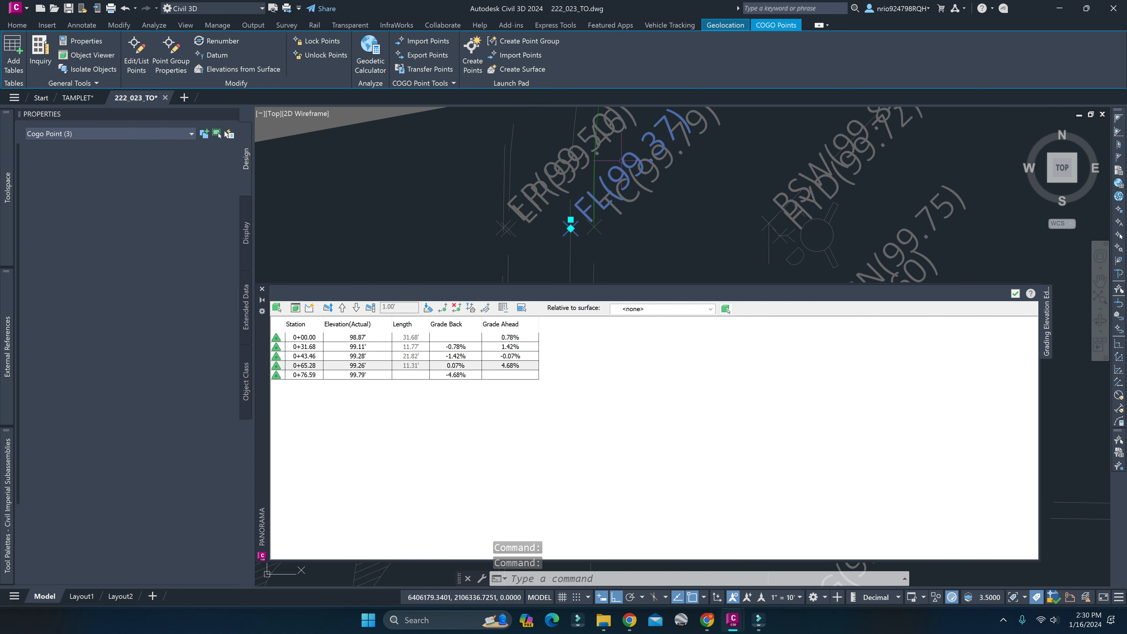
{"action": "left_click", "coordinate": [655, 175]}
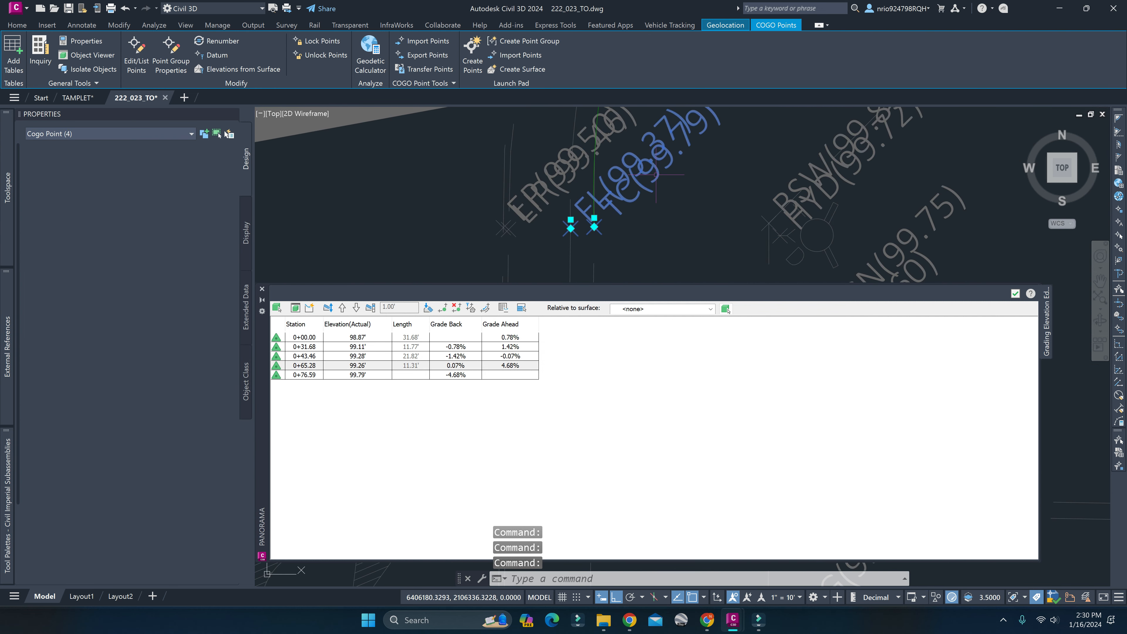
{"action": "scroll", "coordinate": [656, 174], "scroll_direction": "down", "scroll_amount": 5}
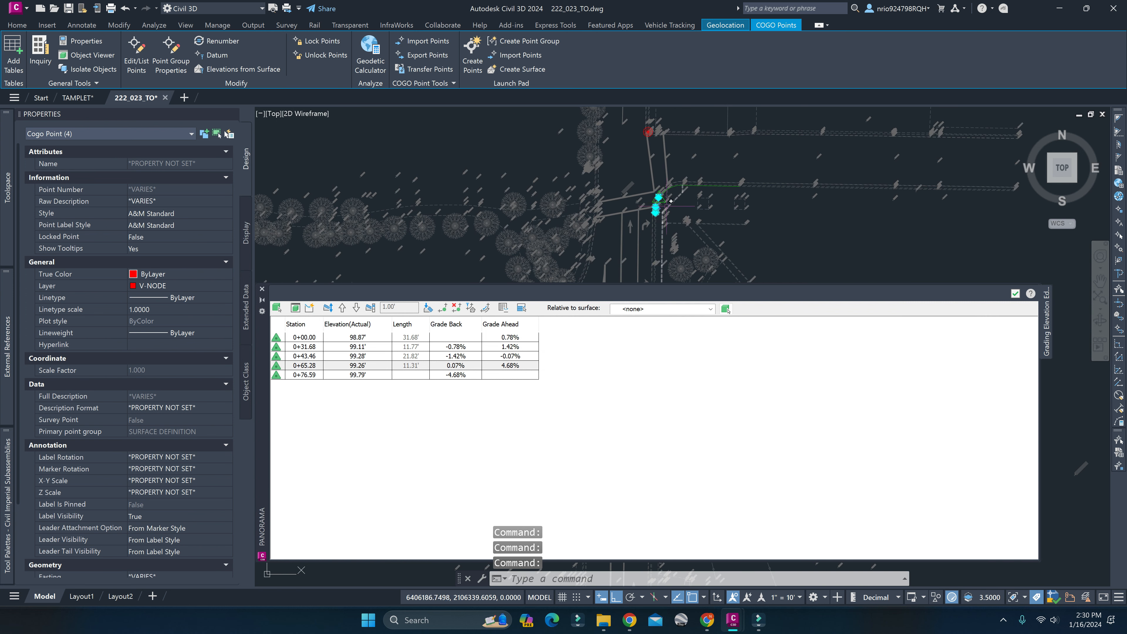
{"action": "scroll", "coordinate": [671, 201], "scroll_direction": "down", "scroll_amount": 2}
{"action": "key", "text": "Escape"}
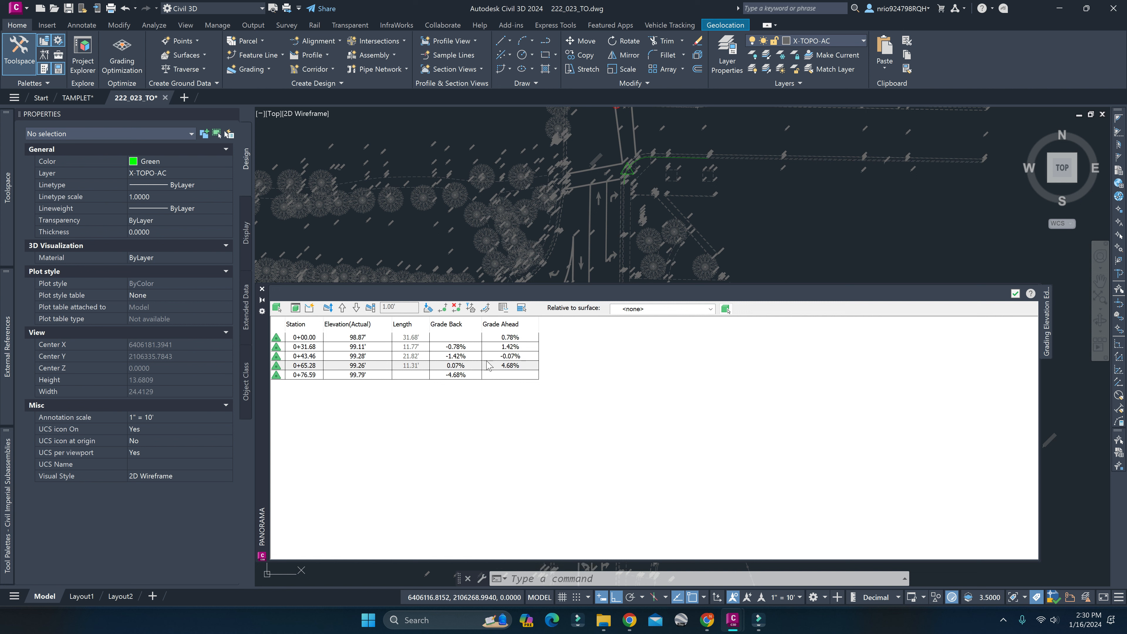
Review the grades and elevations at stations 0+76.59, 0+43.46 and 0+65.28 of the curb feature line.
{"action": "left_click", "coordinate": [457, 376]}
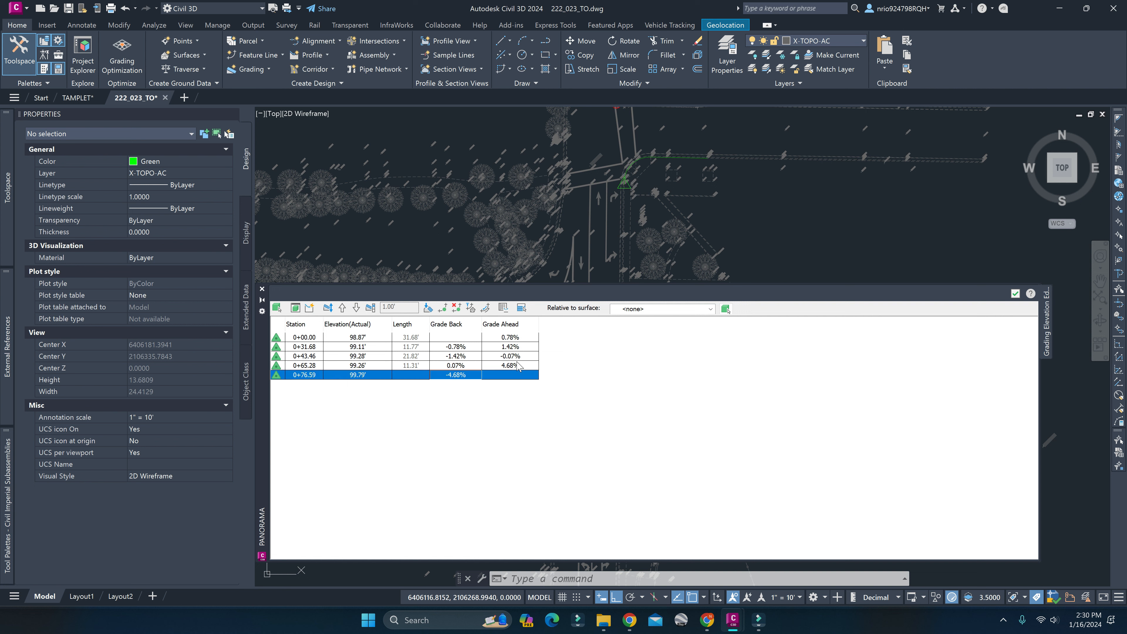
{"action": "left_click", "coordinate": [497, 357]}
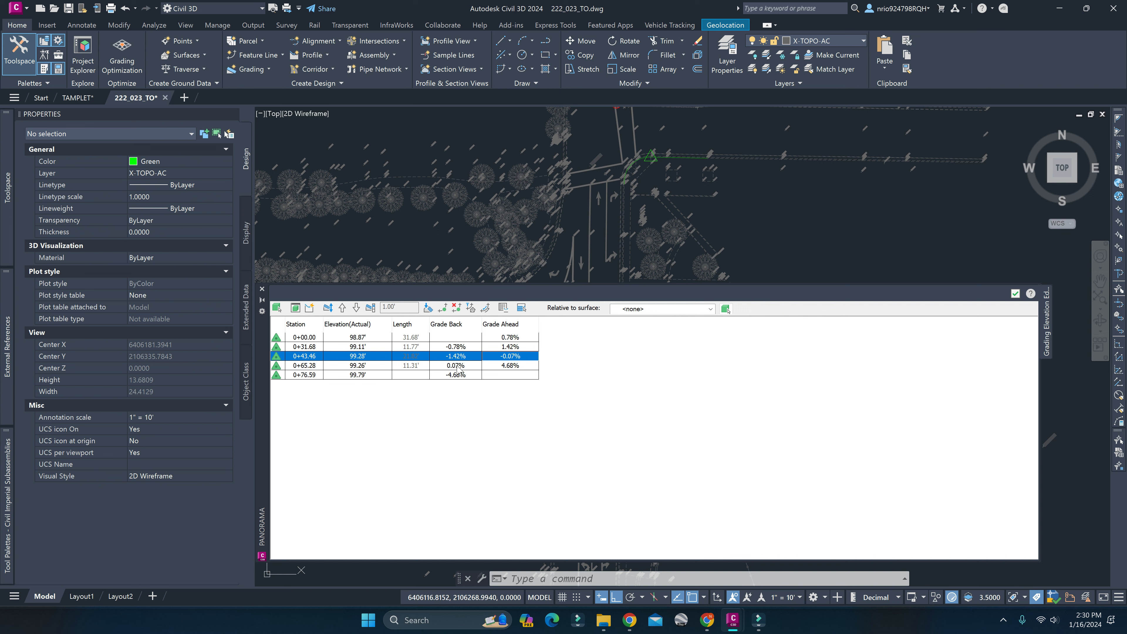
{"action": "left_click", "coordinate": [458, 366]}
{"action": "scroll", "coordinate": [632, 167], "scroll_direction": "up", "scroll_amount": 9}
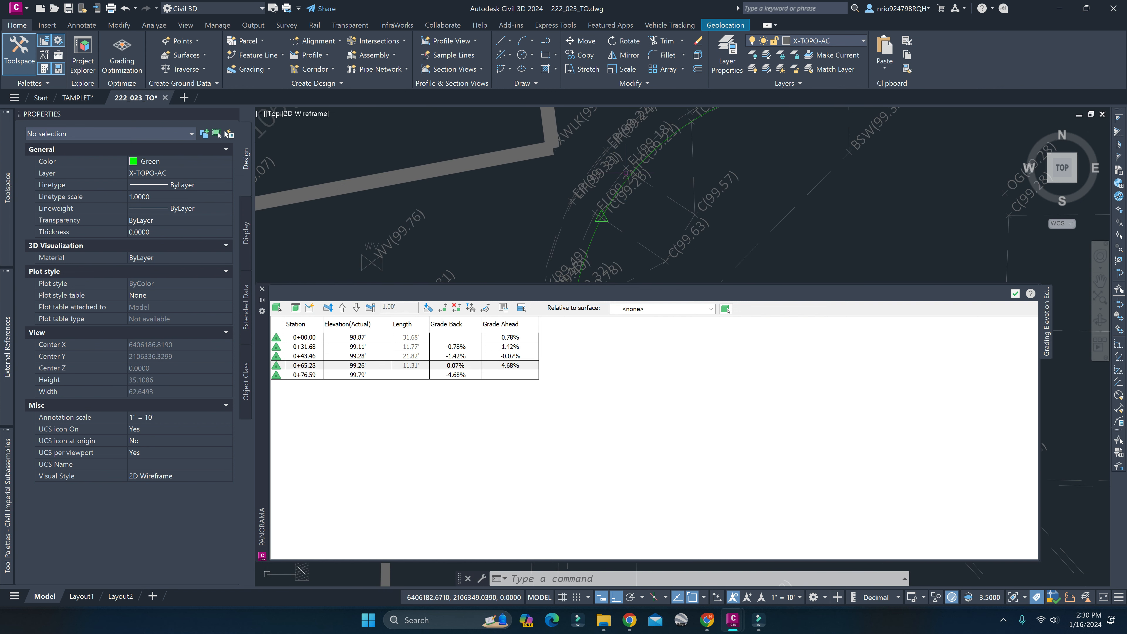
{"action": "middle_click_drag", "start_coordinate": [613, 242], "coordinate": [630, 228]}
{"action": "left_click", "coordinate": [365, 365]}
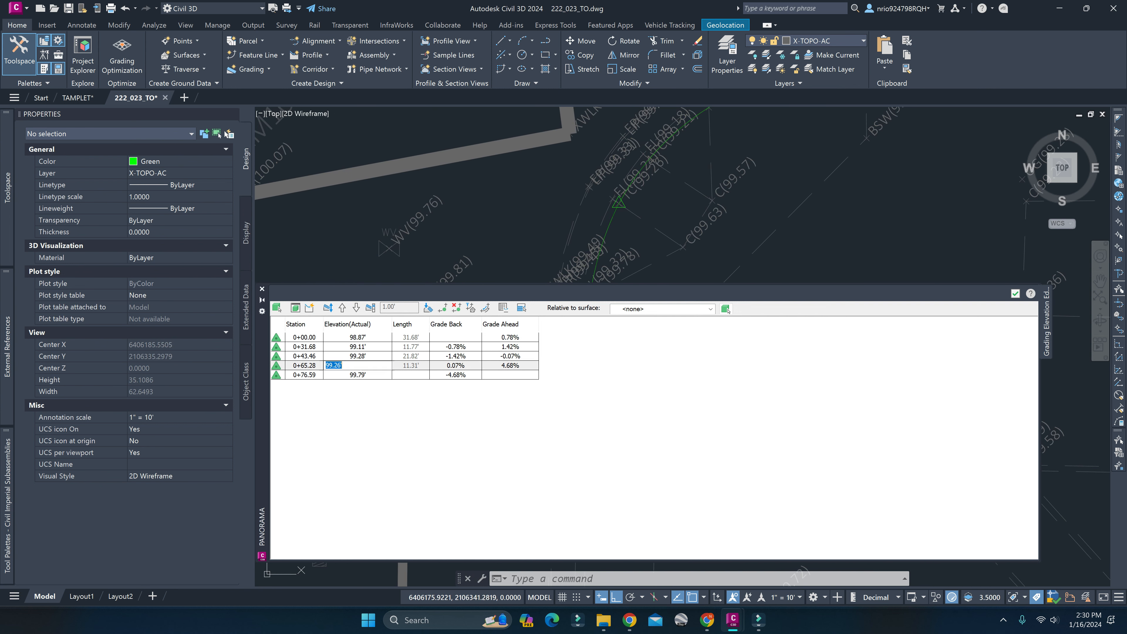
{"action": "left_click", "coordinate": [364, 357]}
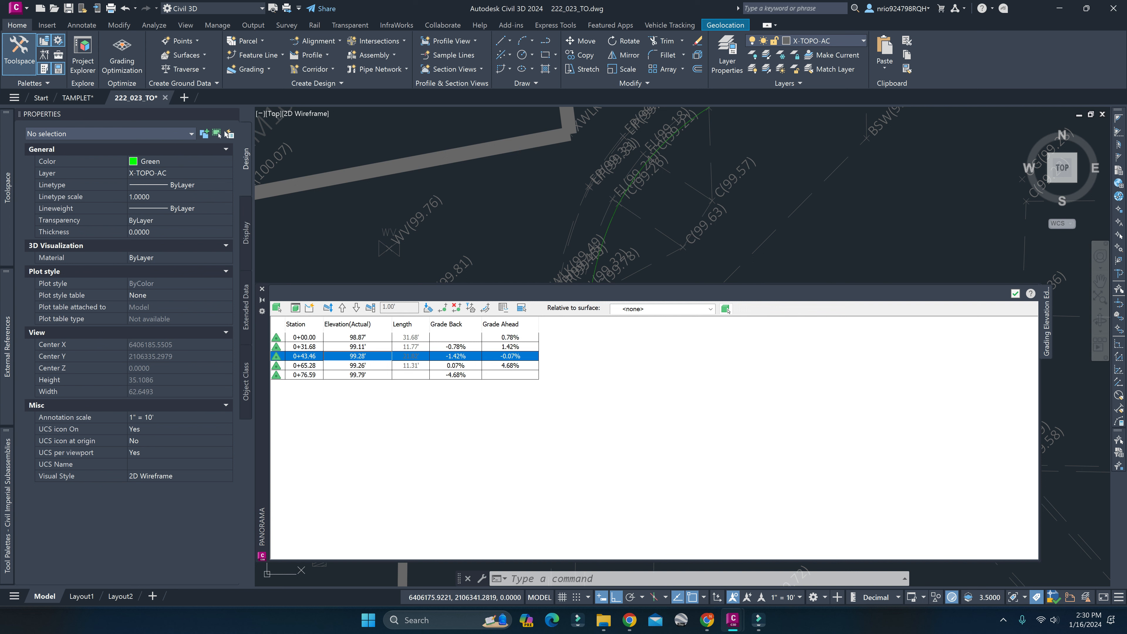
{"action": "key", "text": "Escape"}
{"action": "key", "text": "Escape"}
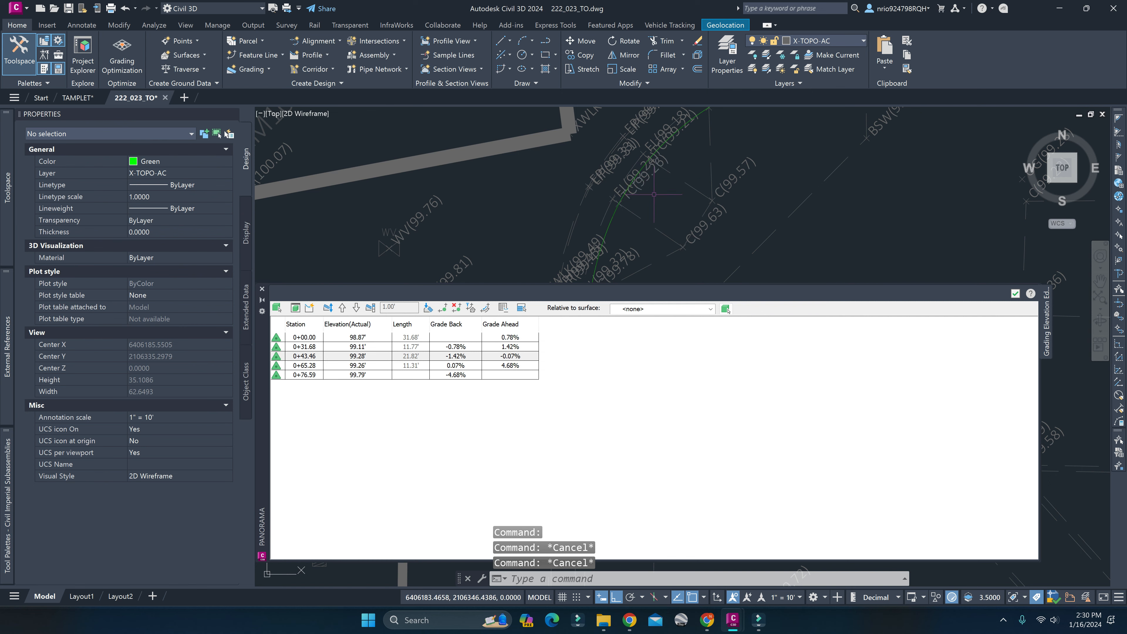
Insert a PI into the curb return of the top-of-curb feature line at the TC 99.21 survey point, with elevation 99.21.
{"action": "middle_click_drag", "start_coordinate": [654, 194], "coordinate": [561, 238]}
{"action": "left_click", "coordinate": [678, 132]}
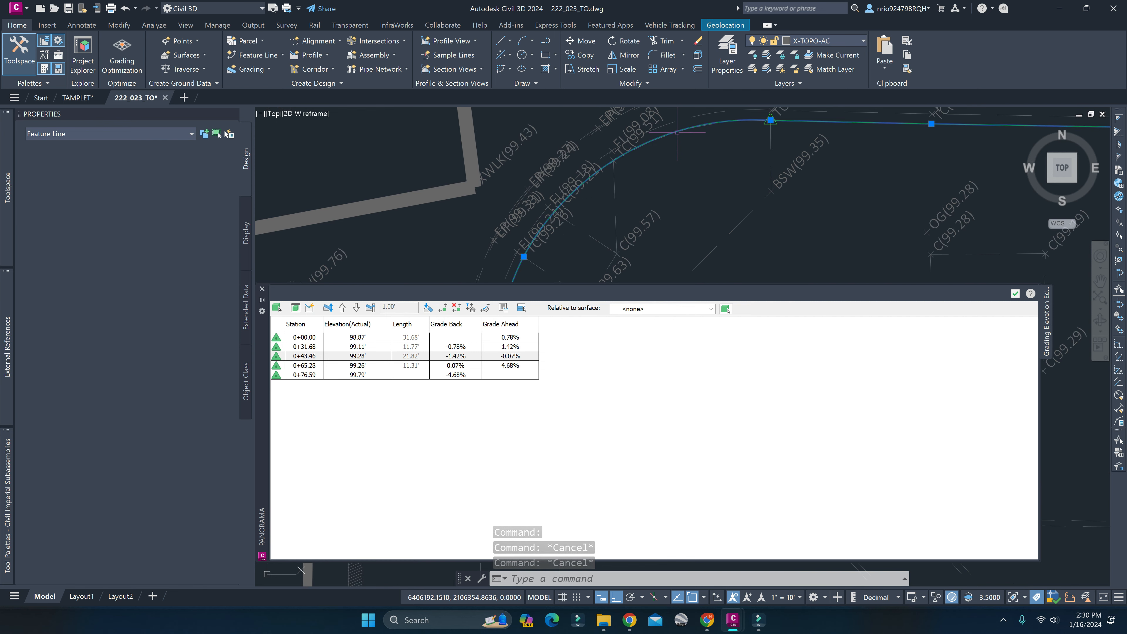
{"action": "left_click", "coordinate": [409, 53]}
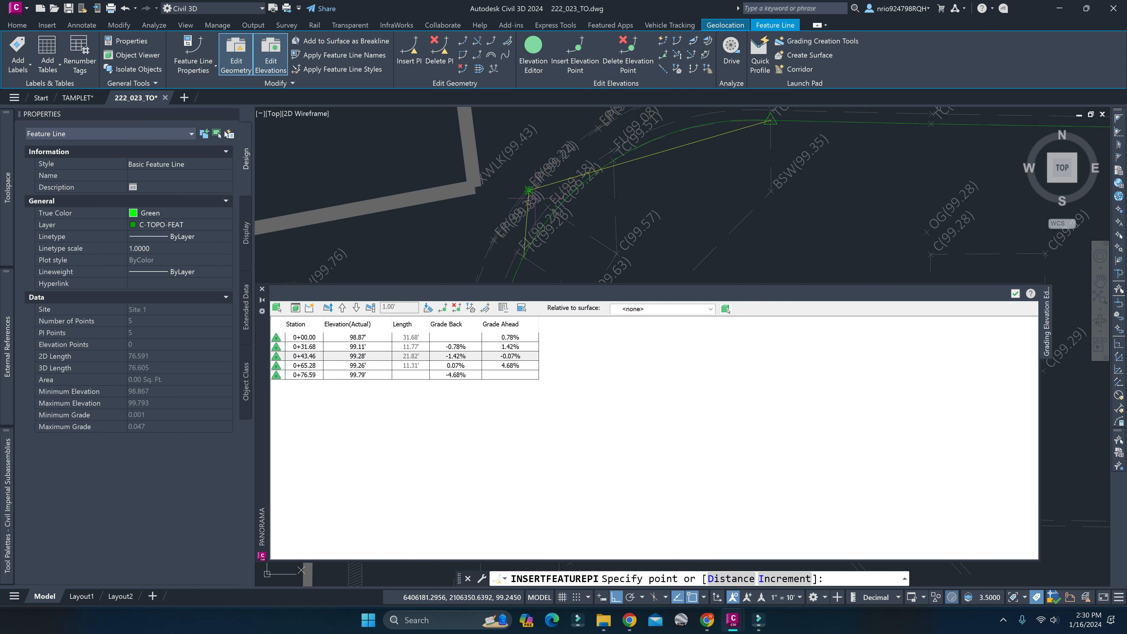
{"action": "scroll", "coordinate": [528, 195], "scroll_direction": "up", "scroll_amount": 5}
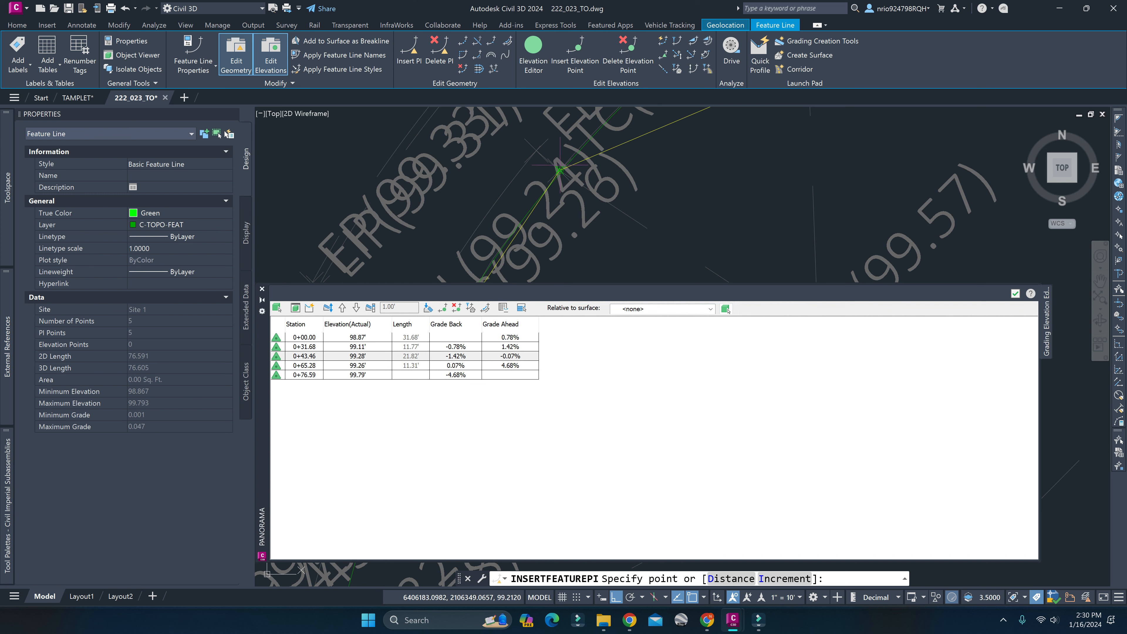
{"action": "left_click", "coordinate": [560, 169]}
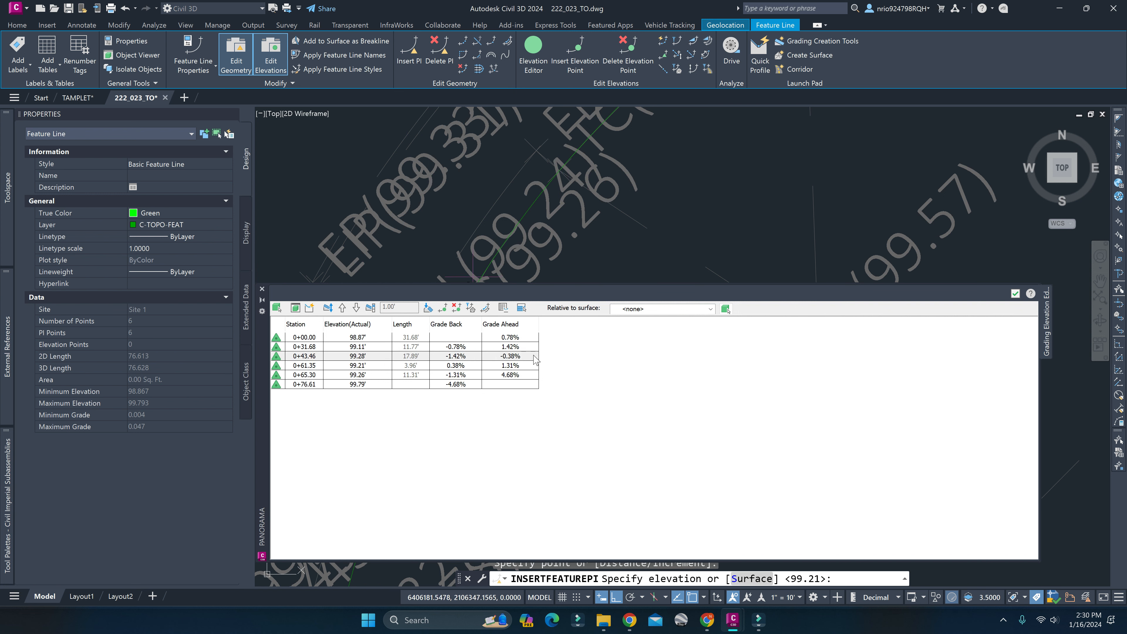
{"action": "scroll", "coordinate": [652, 201], "scroll_direction": "down", "scroll_amount": 3}
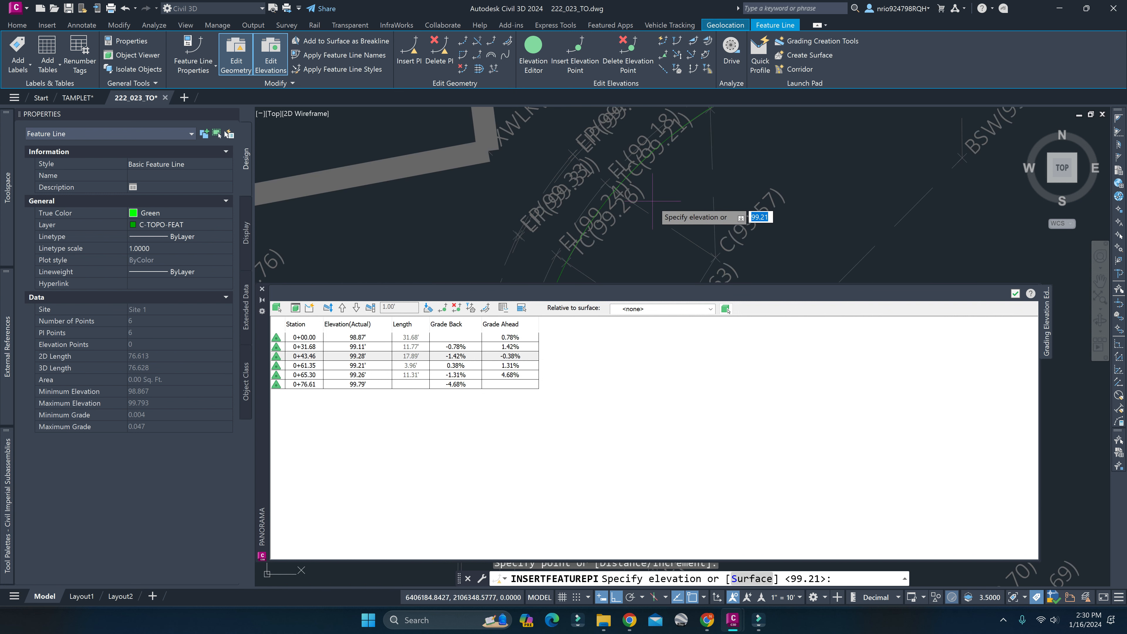
{"action": "scroll", "coordinate": [630, 200], "scroll_direction": "up", "scroll_amount": 5}
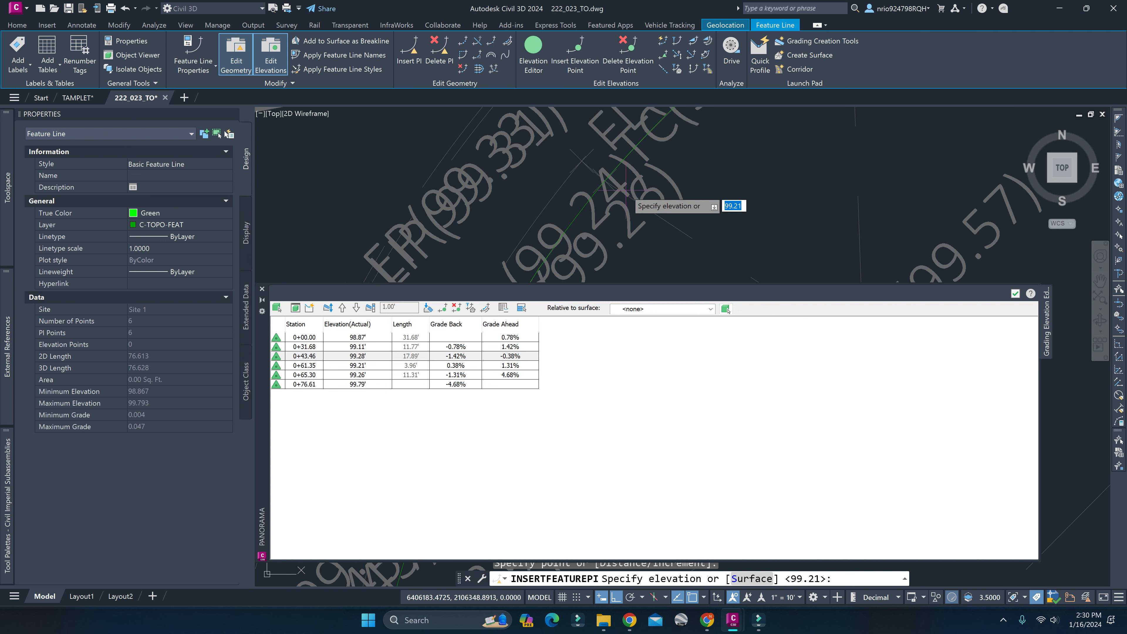
{"action": "scroll", "coordinate": [615, 205], "scroll_direction": "down", "scroll_amount": 3}
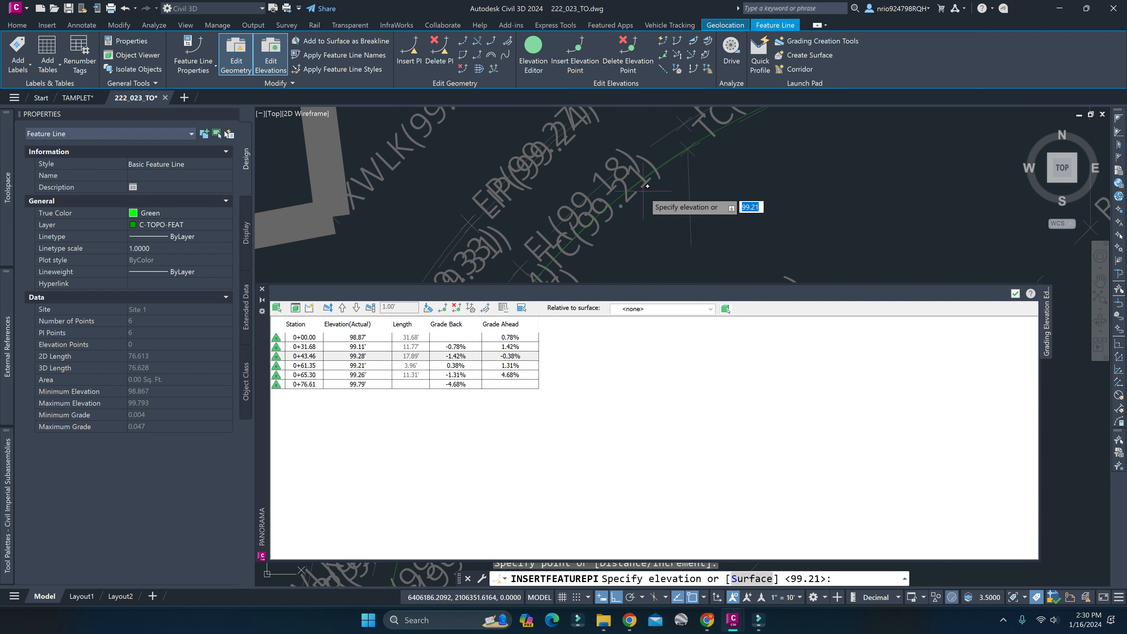
{"action": "key", "text": "Return"}
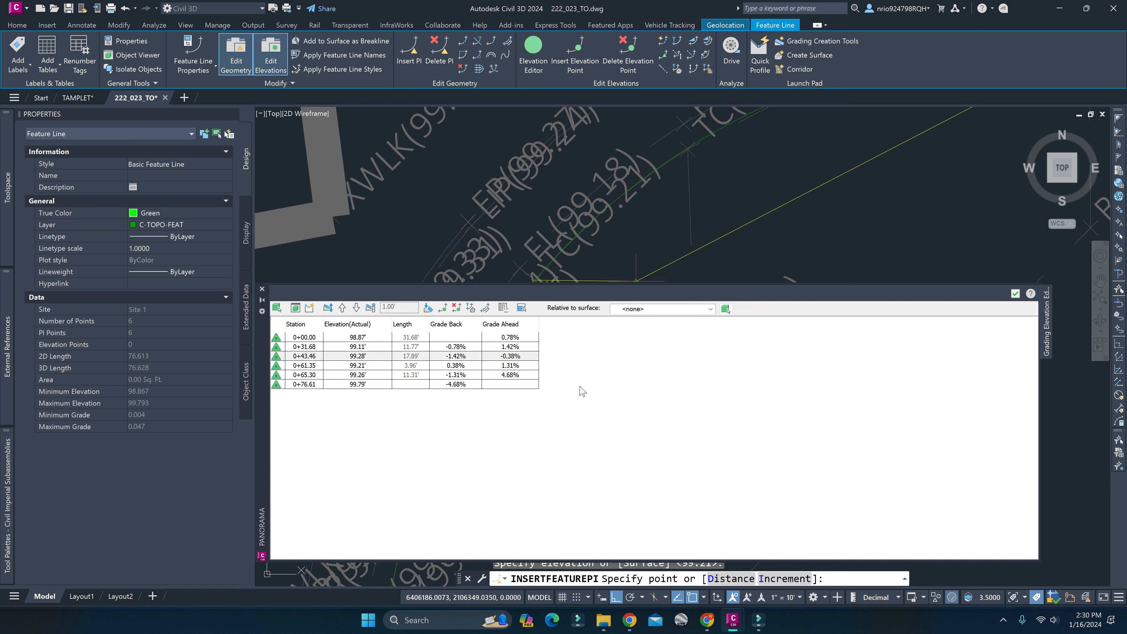
{"action": "key", "text": "Escape"}
{"action": "key", "text": "Escape"}
{"action": "key", "text": "Escape"}
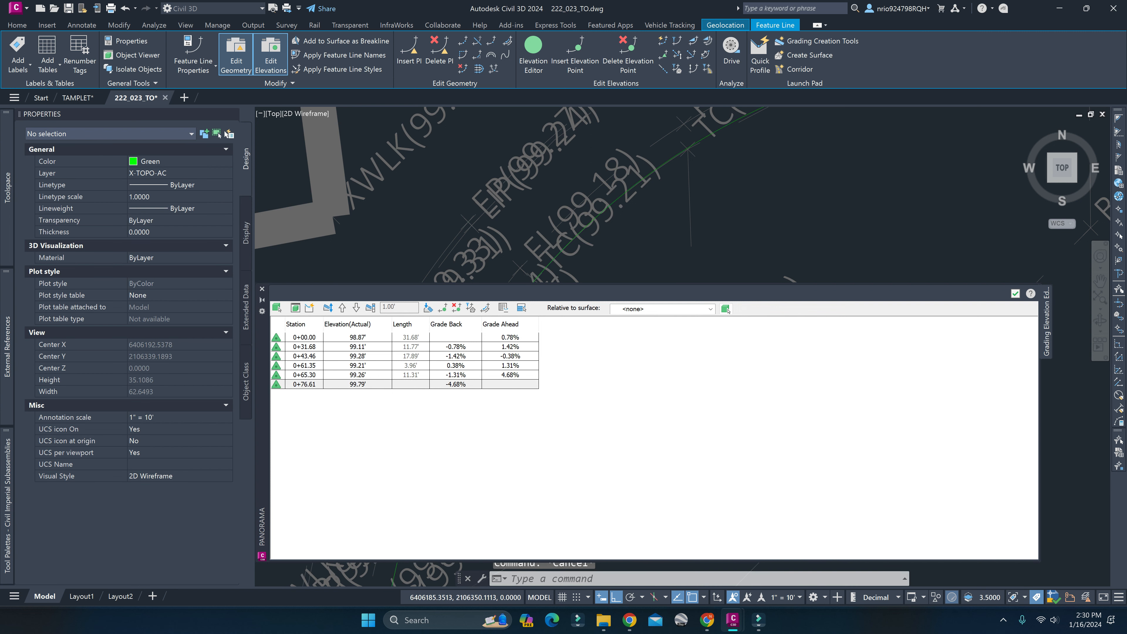
Examine the curb feature line's vertices around the curb return, including the added PI, and its fit to the survey points.
{"action": "scroll", "coordinate": [606, 253], "scroll_direction": "down", "scroll_amount": 3}
{"action": "middle_click_drag", "start_coordinate": [606, 252], "coordinate": [693, 165]}
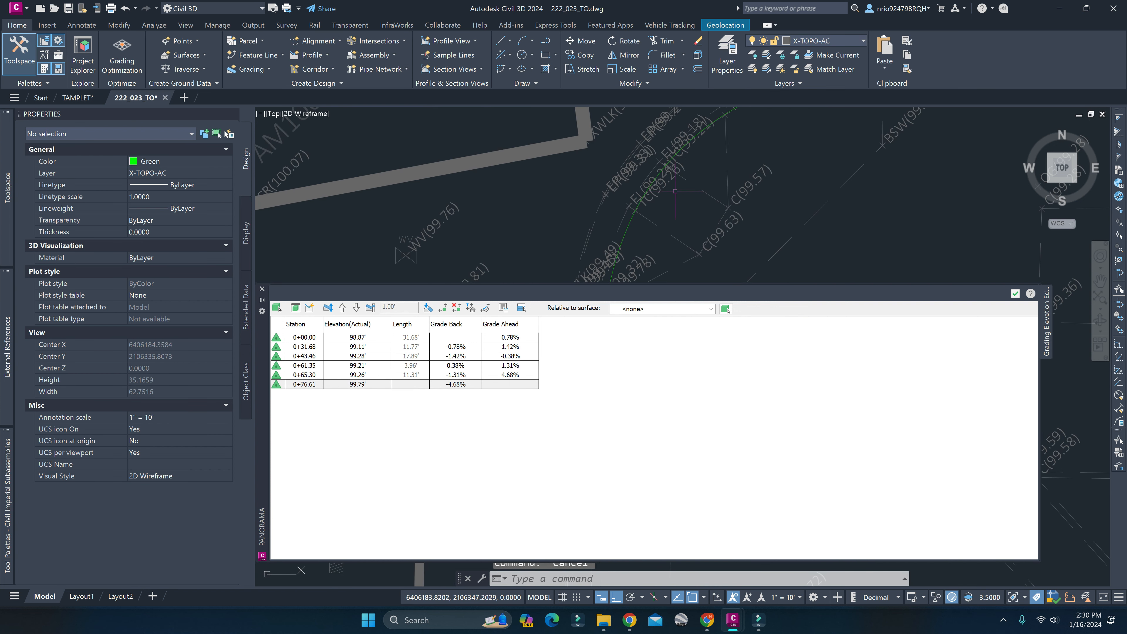
{"action": "left_click", "coordinate": [637, 206]}
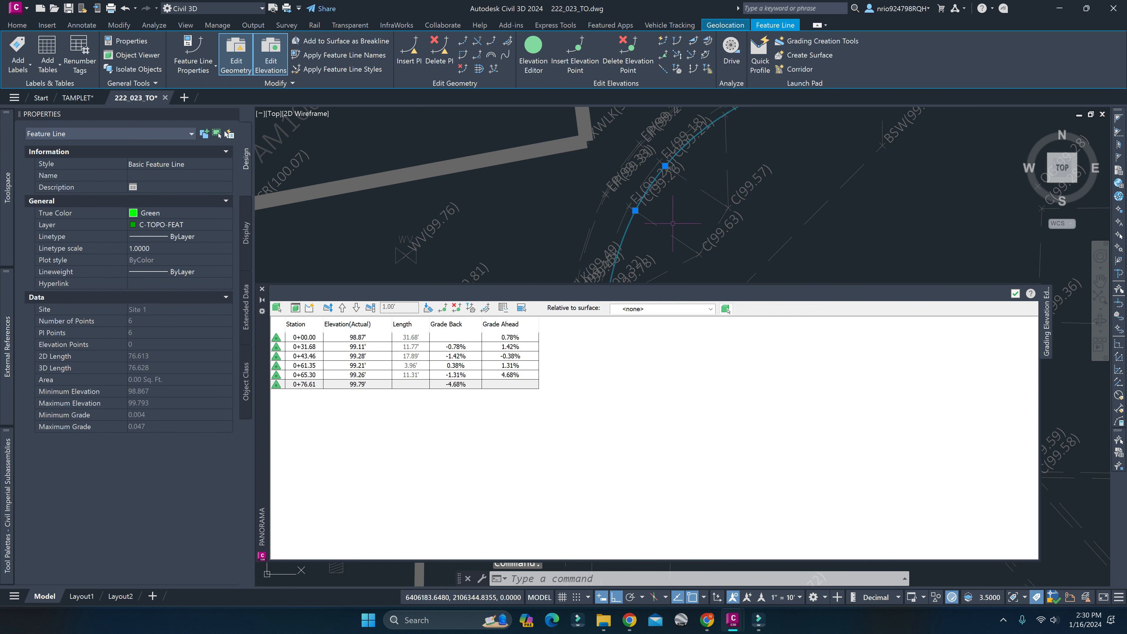
{"action": "scroll", "coordinate": [624, 226], "scroll_direction": "down", "scroll_amount": 2}
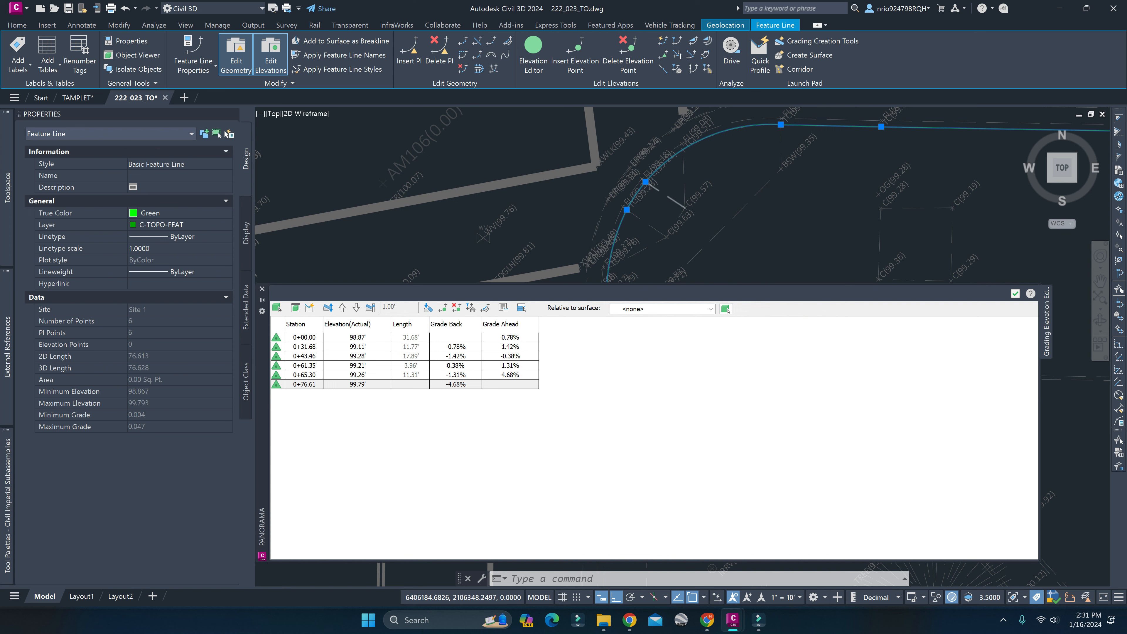
{"action": "scroll", "coordinate": [631, 206], "scroll_direction": "up", "scroll_amount": 2}
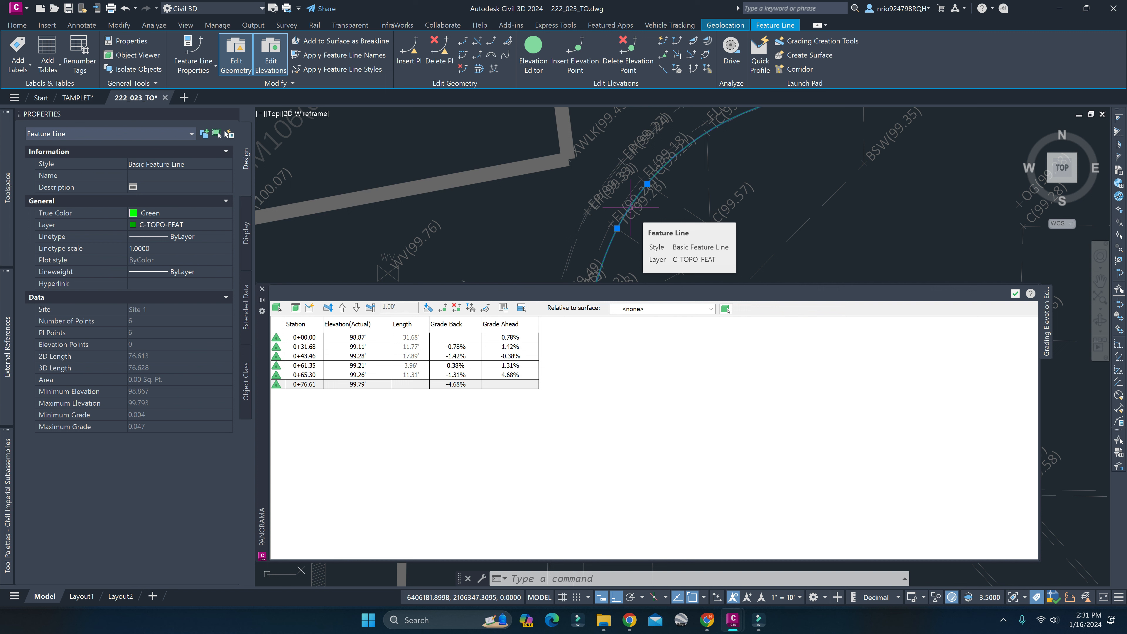
{"action": "scroll", "coordinate": [631, 207], "scroll_direction": "down", "scroll_amount": 2}
{"action": "middle_click_drag", "start_coordinate": [654, 220], "coordinate": [662, 152]}
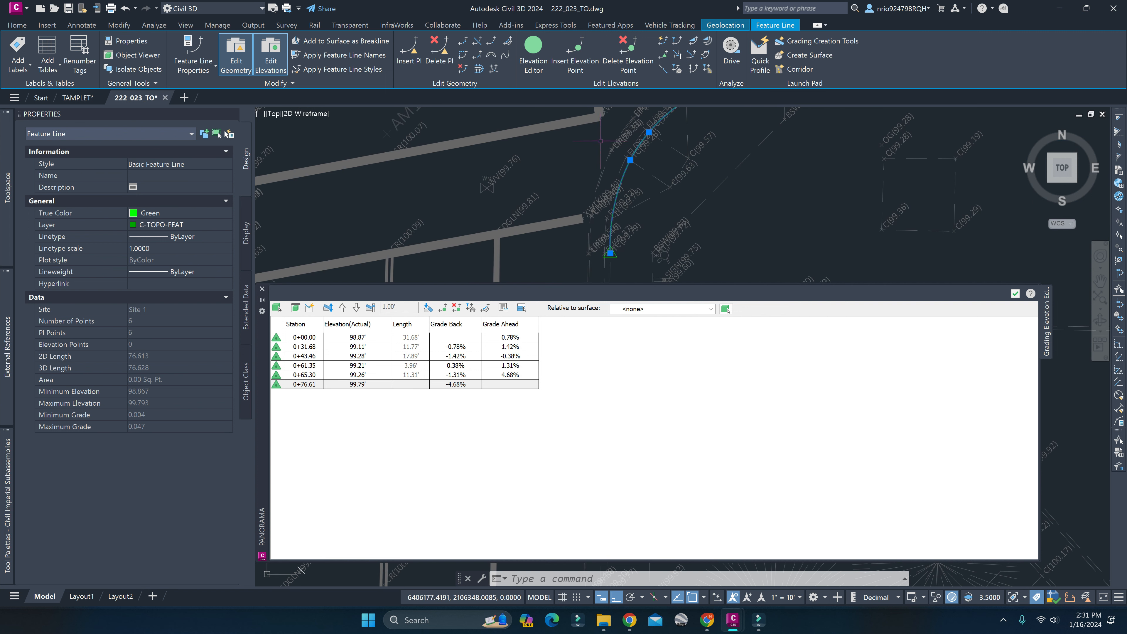
{"action": "middle_click_drag", "start_coordinate": [595, 157], "coordinate": [631, 201]}
{"action": "right_click", "coordinate": [738, 240]}
{"action": "left_click", "coordinate": [728, 224]}
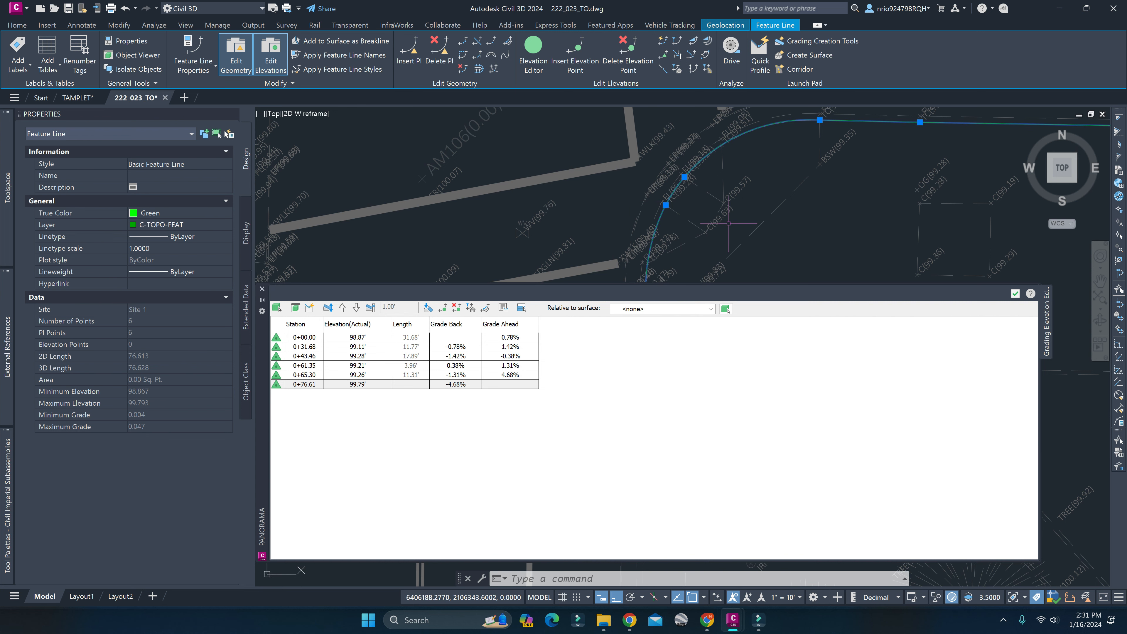
{"action": "middle_click_drag", "start_coordinate": [827, 235], "coordinate": [782, 127]}
{"action": "scroll", "coordinate": [782, 127], "scroll_direction": "down", "scroll_amount": 4}
{"action": "middle_click_drag", "start_coordinate": [829, 193], "coordinate": [636, 117]}
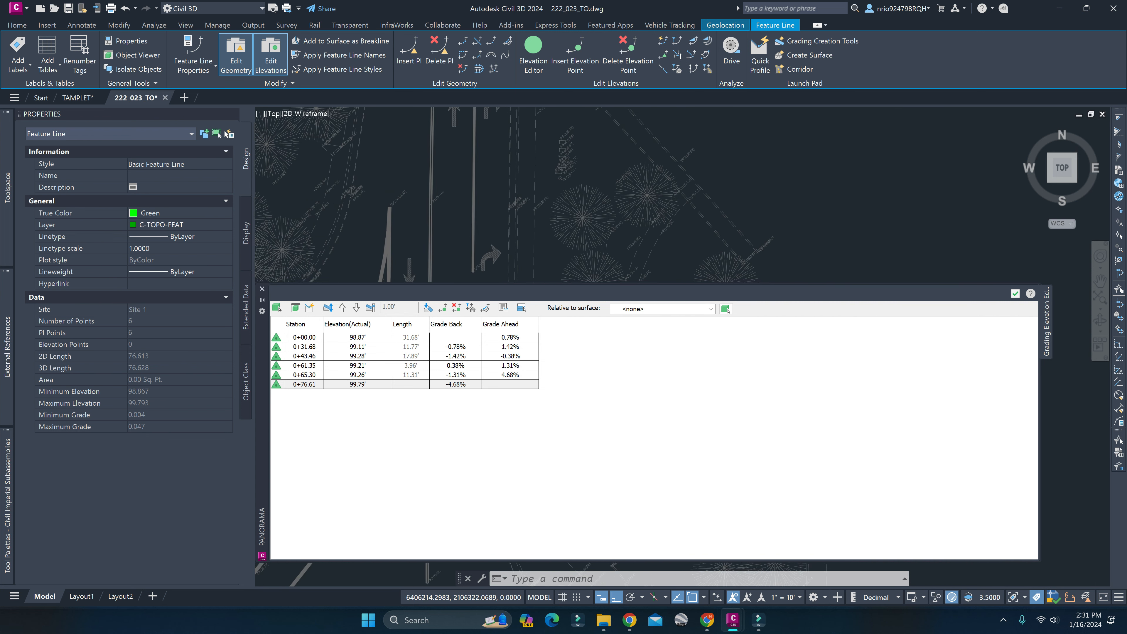
{"action": "scroll", "coordinate": [638, 117], "scroll_direction": "down", "scroll_amount": 2}
{"action": "left_click", "coordinate": [726, 309]}
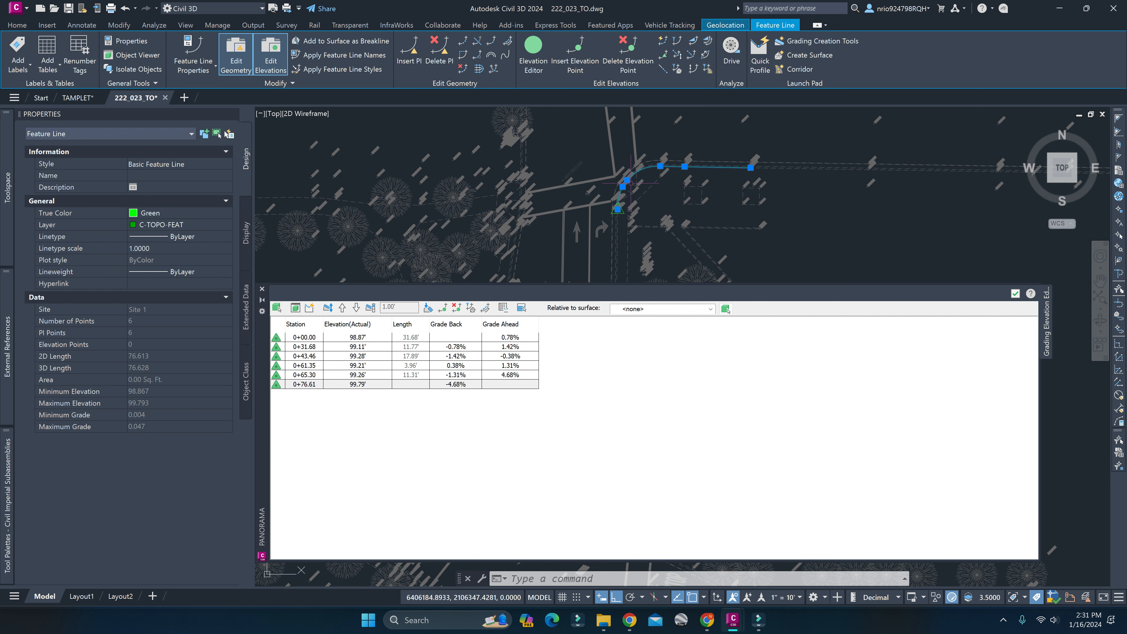
{"action": "key", "text": "Escape"}
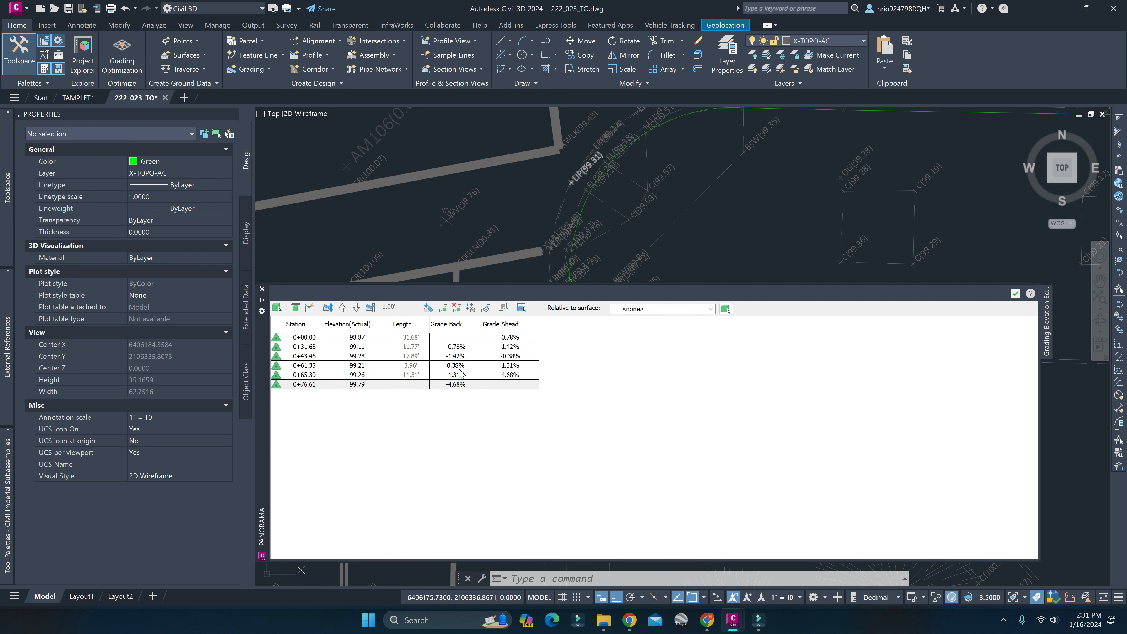
Match the elevation rows at stations 0+00.00, 0+61.35 and 0+65.30 to their vertices on the curb feature line.
{"action": "left_click", "coordinate": [631, 191]}
{"action": "key", "text": "Escape"}
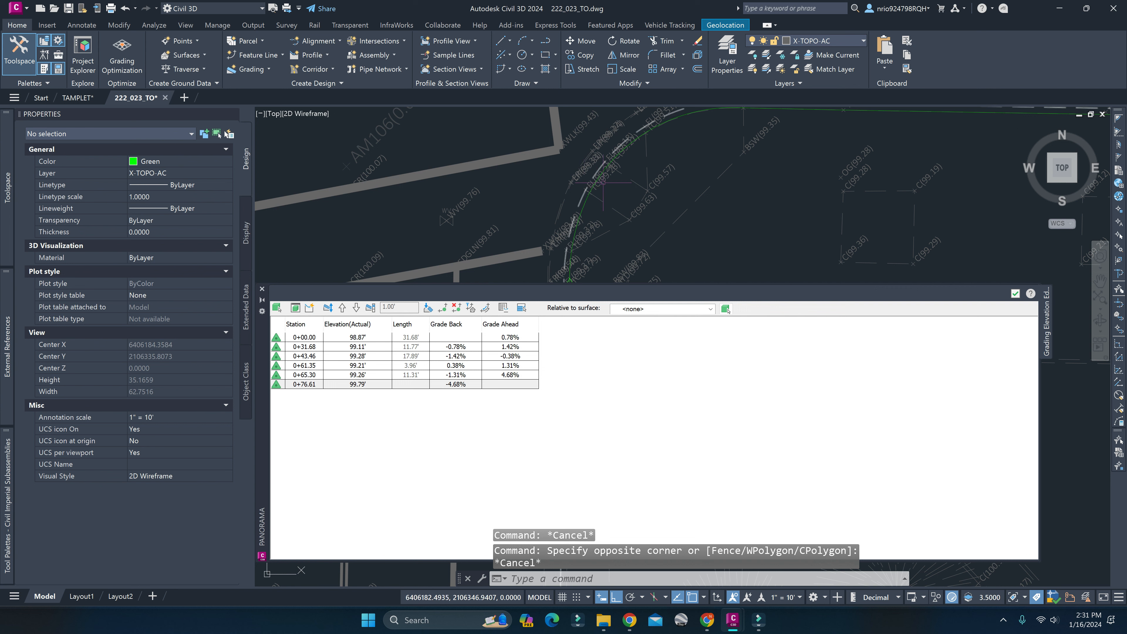
{"action": "scroll", "coordinate": [630, 187], "scroll_direction": "down", "scroll_amount": 5}
{"action": "middle_click_drag", "start_coordinate": [727, 205], "coordinate": [662, 200]}
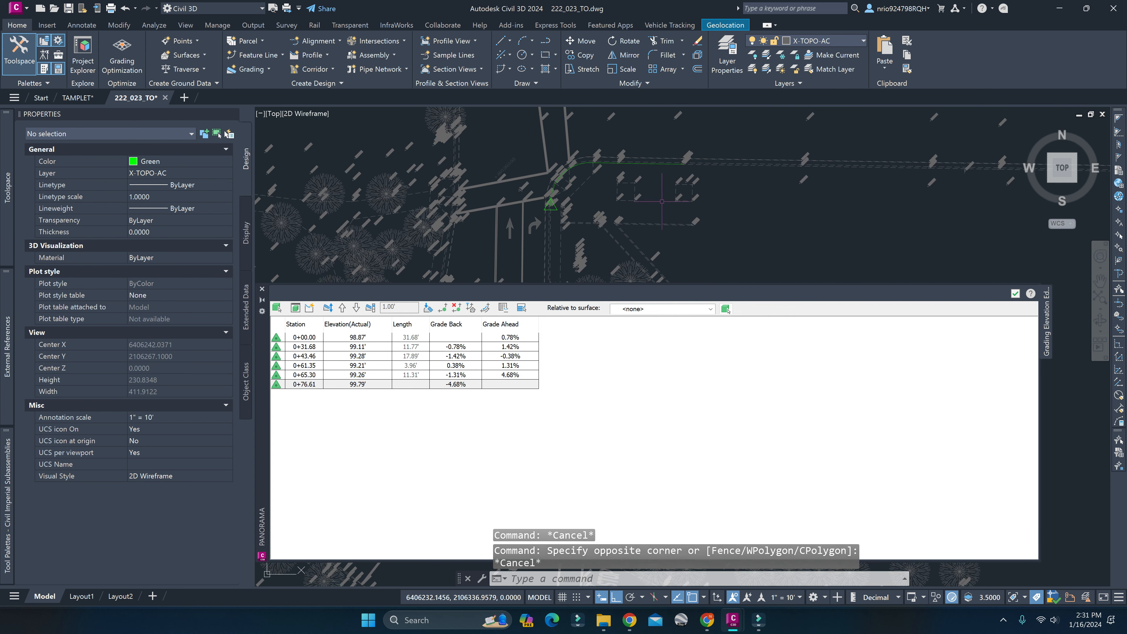
{"action": "left_click", "coordinate": [582, 190]}
{"action": "key", "text": "Escape"}
{"action": "scroll", "coordinate": [588, 163], "scroll_direction": "up", "scroll_amount": 6}
{"action": "mouse_move", "coordinate": [589, 164]}
{"action": "middle_mouse_down"}
{"action": "mouse_move", "coordinate": [659, 202]}
{"action": "mouse_move", "coordinate": [639, 144]}
{"action": "middle_mouse_up"}
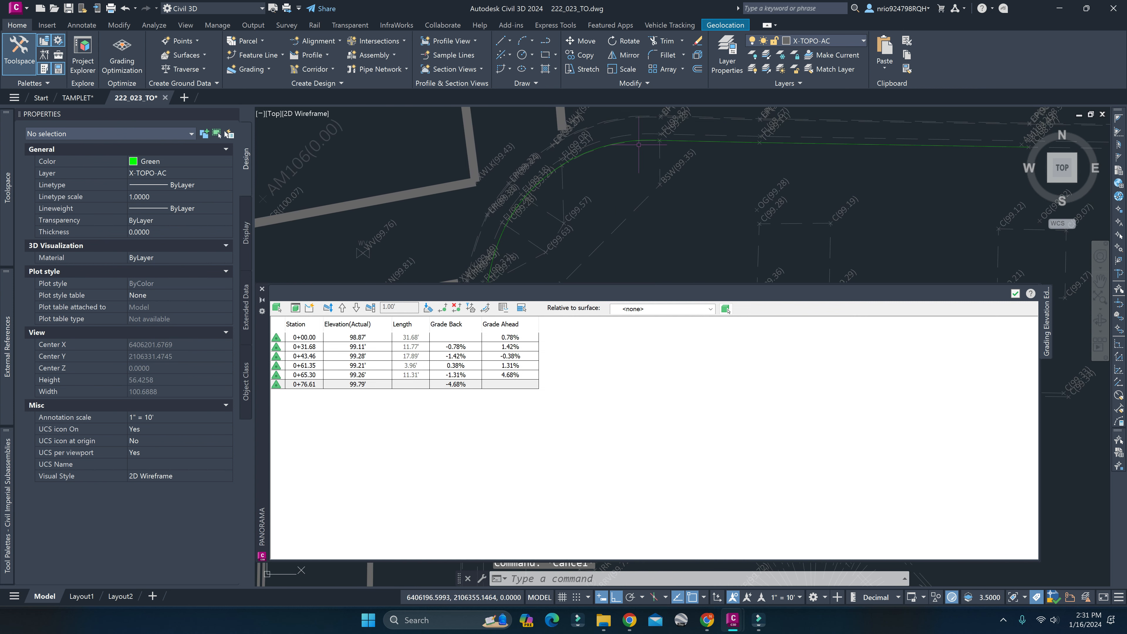
{"action": "left_click", "coordinate": [639, 144]}
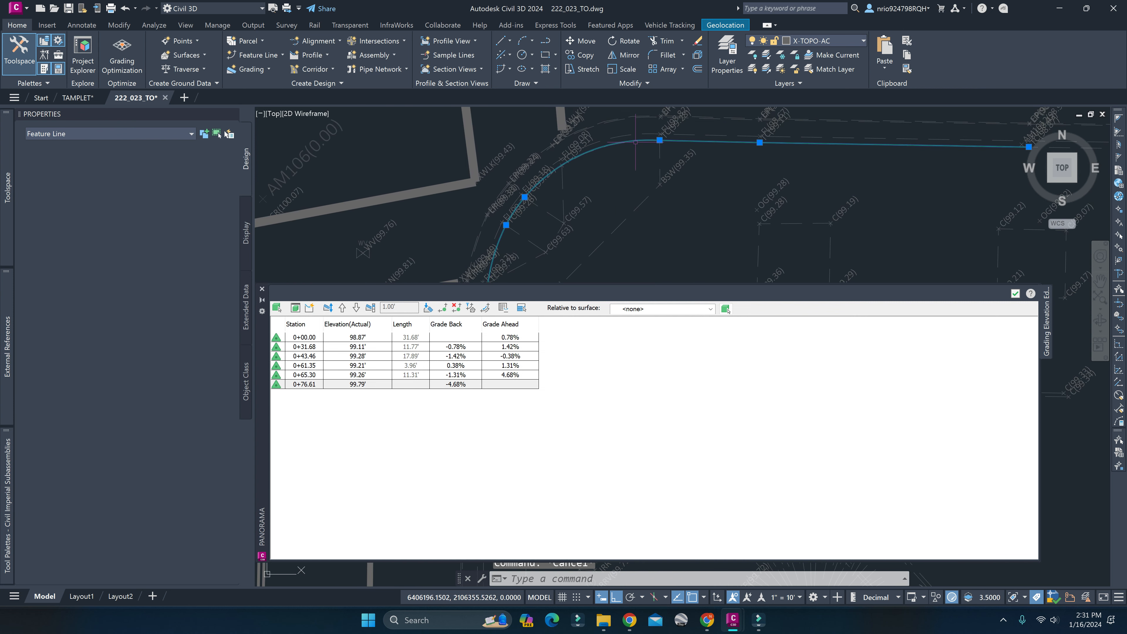
{"action": "left_click", "coordinate": [367, 338]}
{"action": "left_click", "coordinate": [366, 374]}
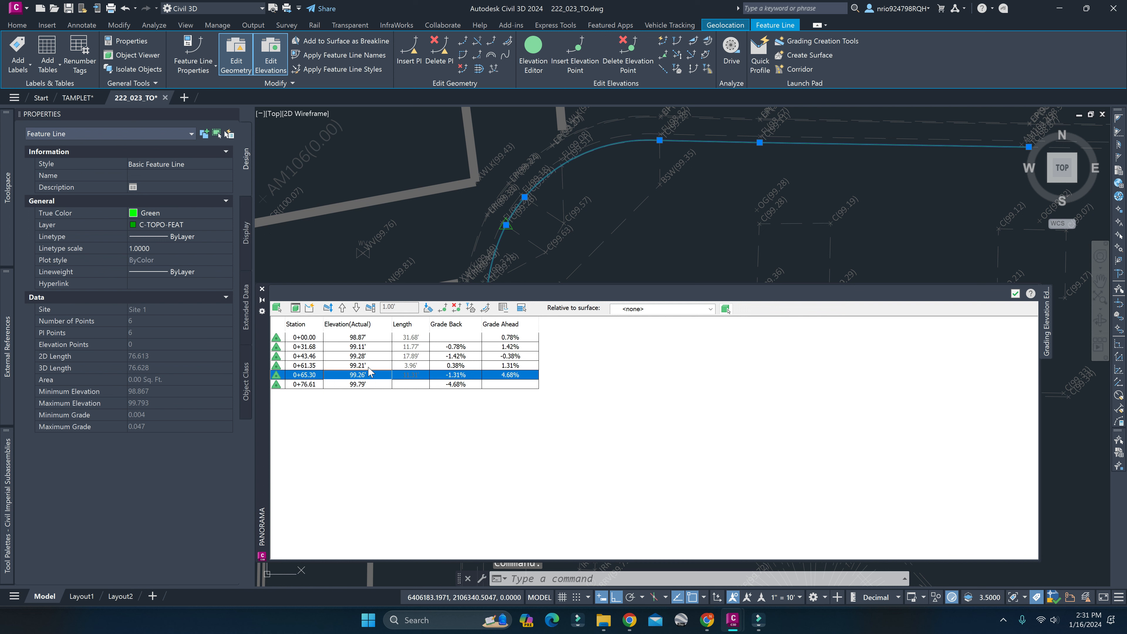
{"action": "left_click", "coordinate": [370, 365]}
{"action": "left_click", "coordinate": [377, 338]}
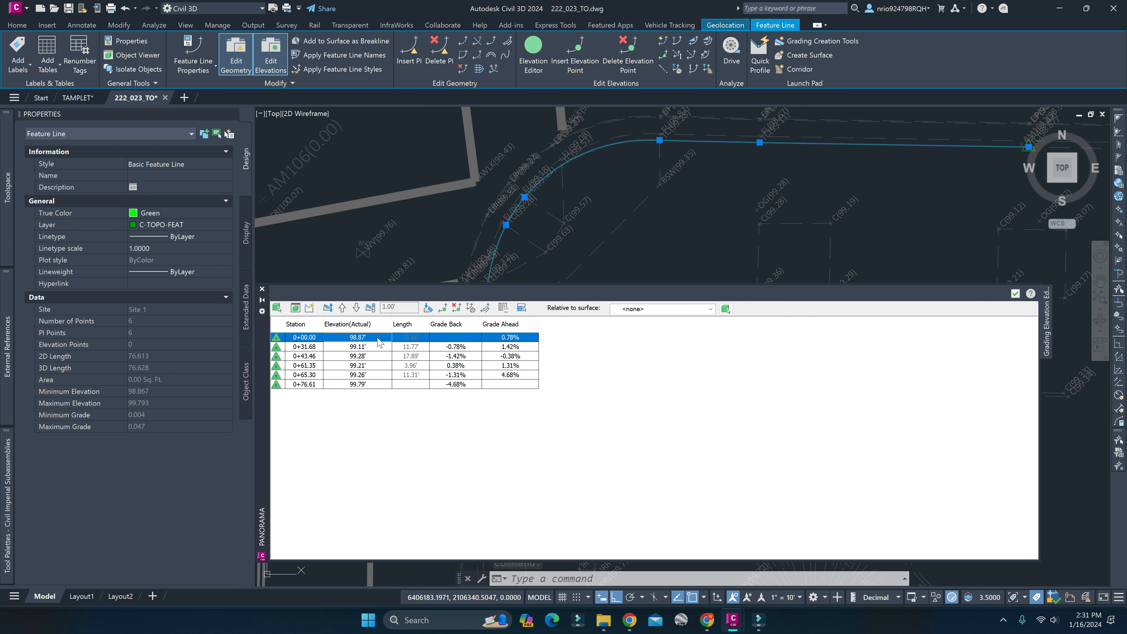
{"action": "left_click", "coordinate": [595, 212]}
{"action": "key", "text": "Escape"}
{"action": "key", "text": "Escape"}
{"action": "key", "text": "Escape"}
Compare the feature line's starting vertex at station 0+00.00 with the top-of-curb survey point at that end.
{"action": "scroll", "coordinate": [595, 218], "scroll_direction": "down", "scroll_amount": 4}
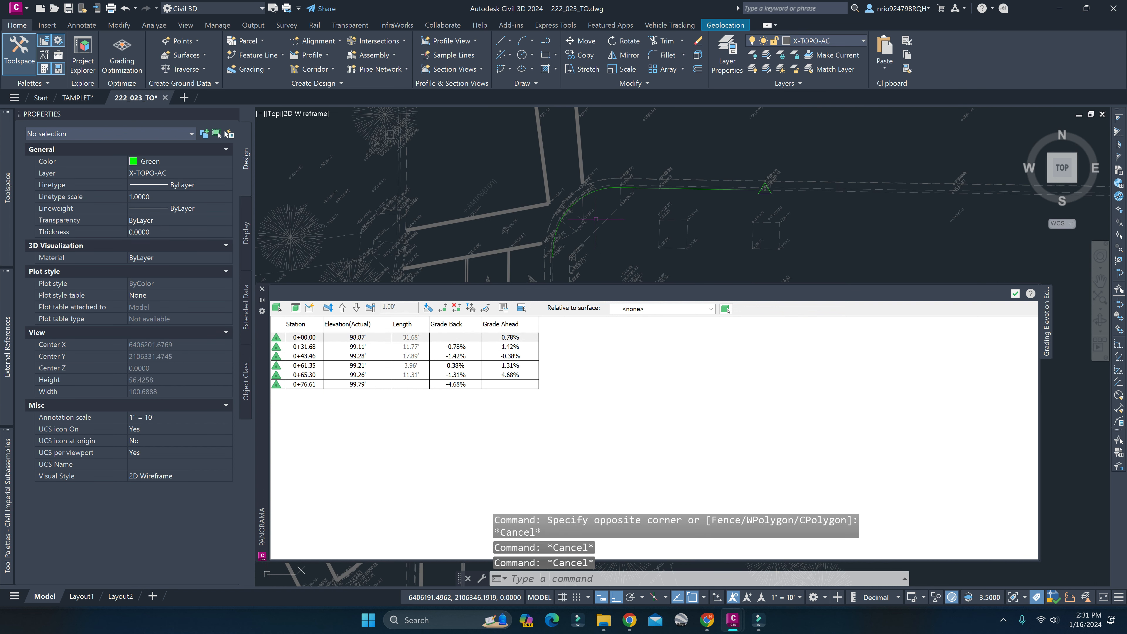
{"action": "middle_click_drag", "start_coordinate": [662, 221], "coordinate": [663, 188]}
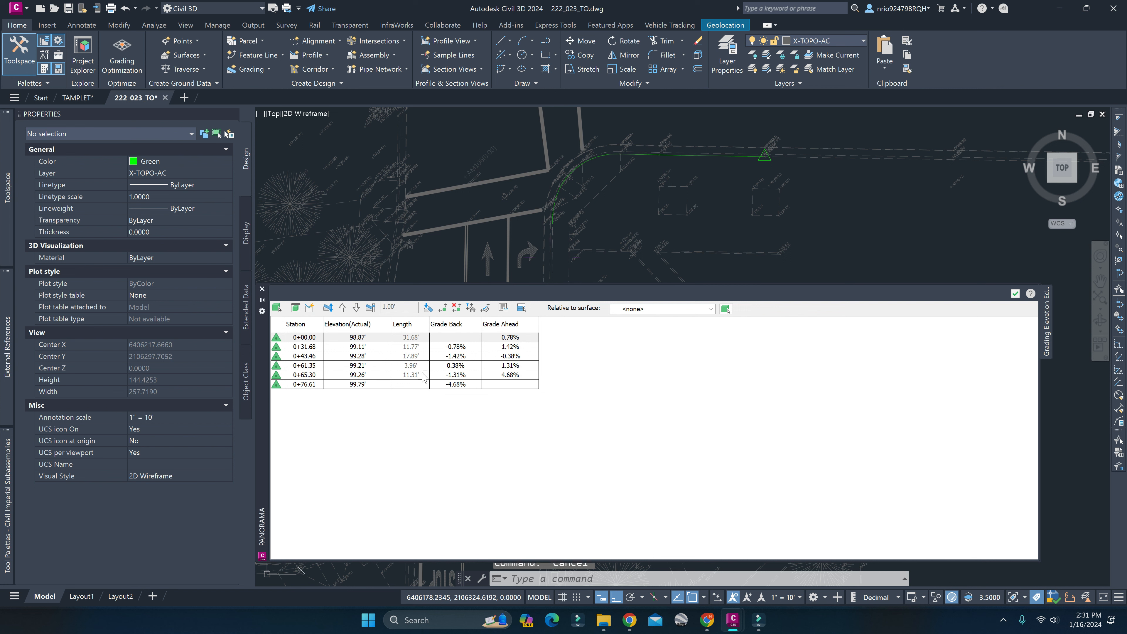
{"action": "left_click", "coordinate": [615, 206]}
{"action": "key", "text": "Escape"}
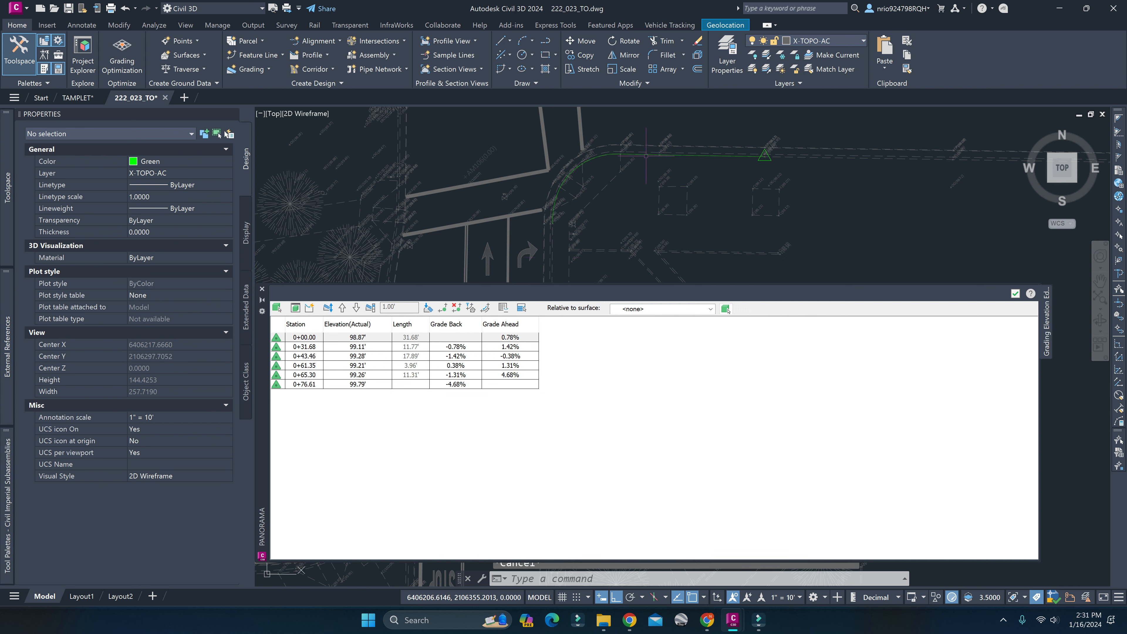
{"action": "left_click", "coordinate": [646, 156]}
{"action": "scroll", "coordinate": [753, 154], "scroll_direction": "up", "scroll_amount": 5}
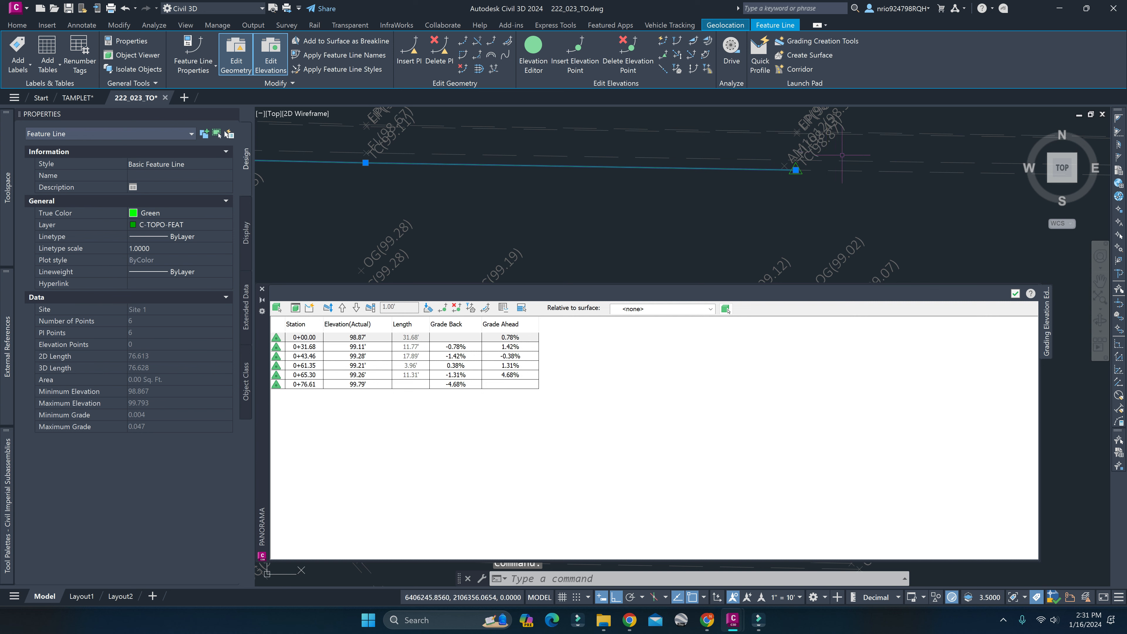
{"action": "scroll", "coordinate": [844, 155], "scroll_direction": "up", "scroll_amount": 5}
{"action": "middle_click_drag", "start_coordinate": [844, 155], "coordinate": [706, 294]}
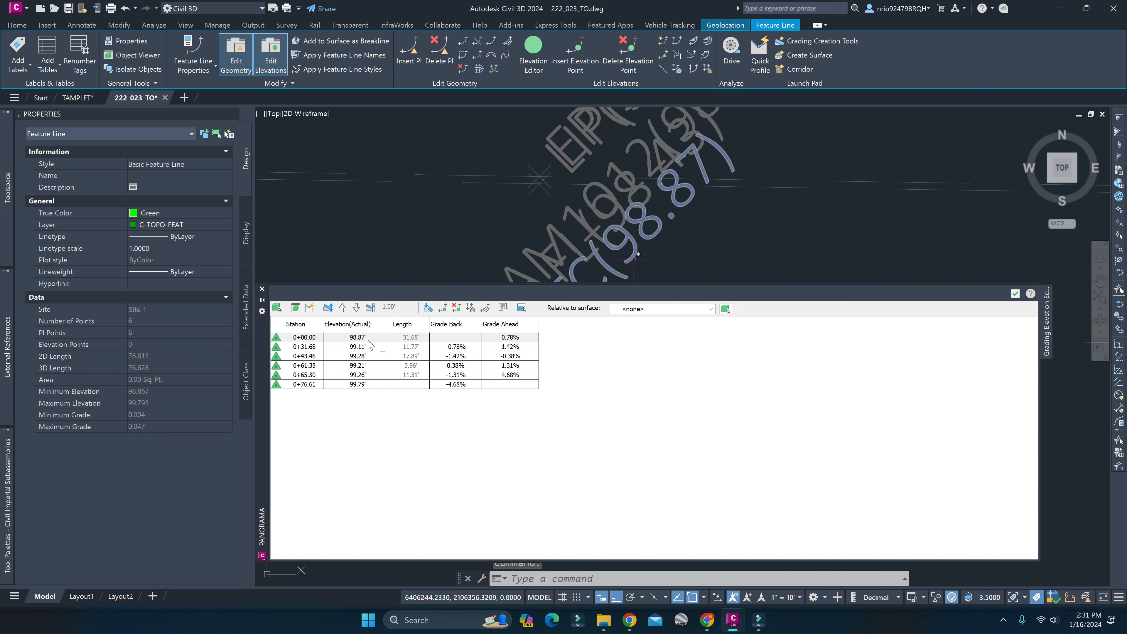
Compare the elevation at station 0+31.68 with the adjacent top-of-curb survey point, and review the rest of the curb line.
{"action": "scroll", "coordinate": [433, 239], "scroll_direction": "down", "scroll_amount": 4}
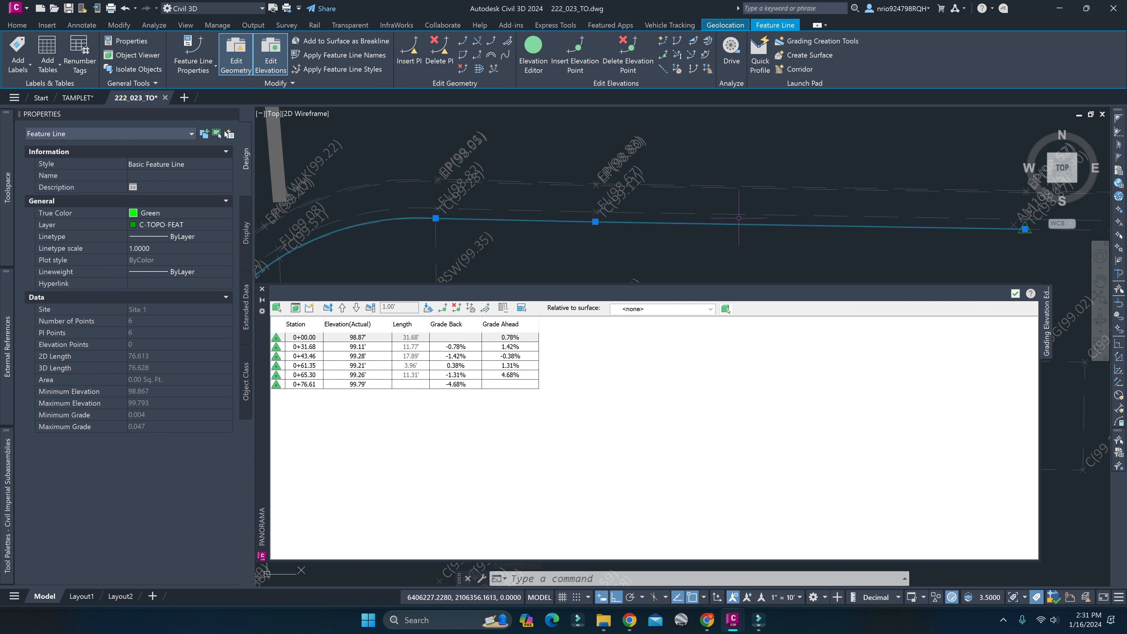
{"action": "scroll", "coordinate": [581, 234], "scroll_direction": "up", "scroll_amount": 4}
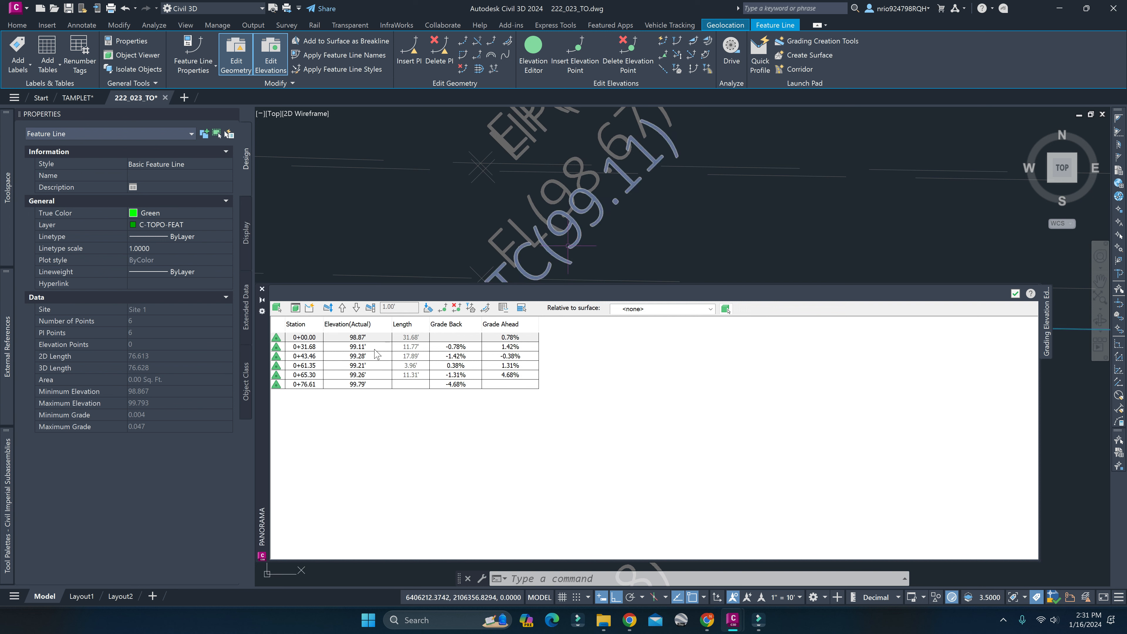
{"action": "left_click", "coordinate": [343, 339]}
{"action": "left_click", "coordinate": [314, 349]}
{"action": "scroll", "coordinate": [430, 232], "scroll_direction": "down", "scroll_amount": 5}
{"action": "mouse_move", "coordinate": [269, 236]}
{"action": "middle_mouse_down"}
{"action": "mouse_move", "coordinate": [609, 231]}
{"action": "mouse_move", "coordinate": [607, 137]}
{"action": "middle_mouse_up"}
{"action": "scroll", "coordinate": [609, 231], "scroll_direction": "up", "scroll_amount": 2}
{"action": "scroll", "coordinate": [609, 233], "scroll_direction": "down", "scroll_amount": 15}
{"action": "scroll", "coordinate": [607, 137], "scroll_direction": "down", "scroll_amount": 2}
Clear the selection and close the 222_023_TO drawing without saving its changes.
{"action": "key", "text": "Escape"}
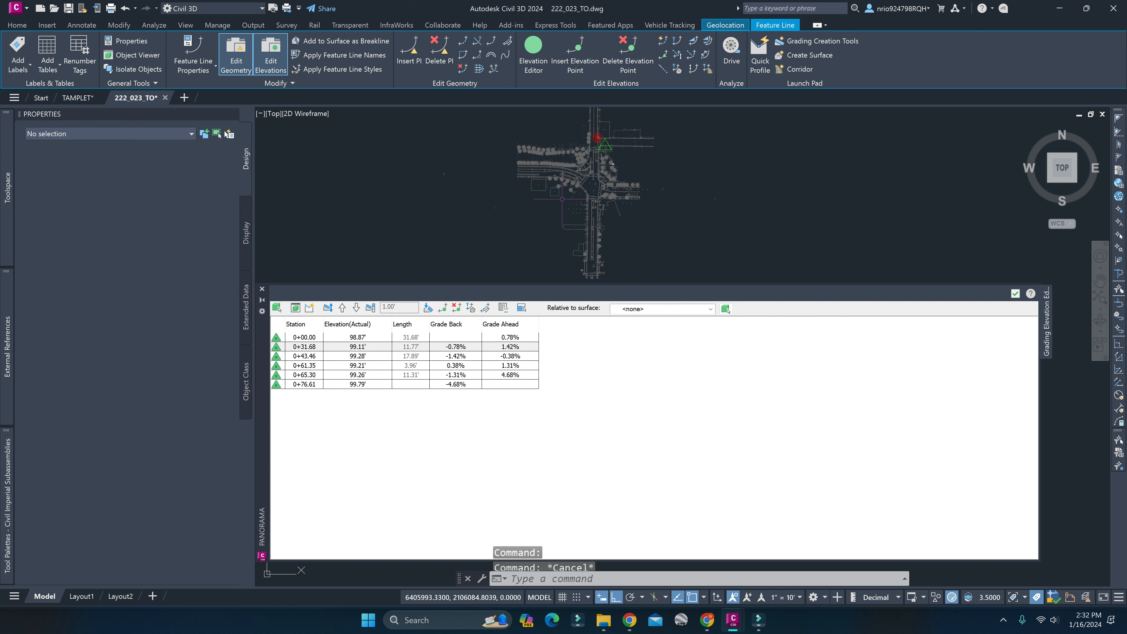
{"action": "scroll", "coordinate": [613, 127], "scroll_direction": "up", "scroll_amount": 5}
{"action": "middle_click_drag", "start_coordinate": [515, 179], "coordinate": [552, 111]}
{"action": "scroll", "coordinate": [552, 110], "scroll_direction": "down", "scroll_amount": 4}
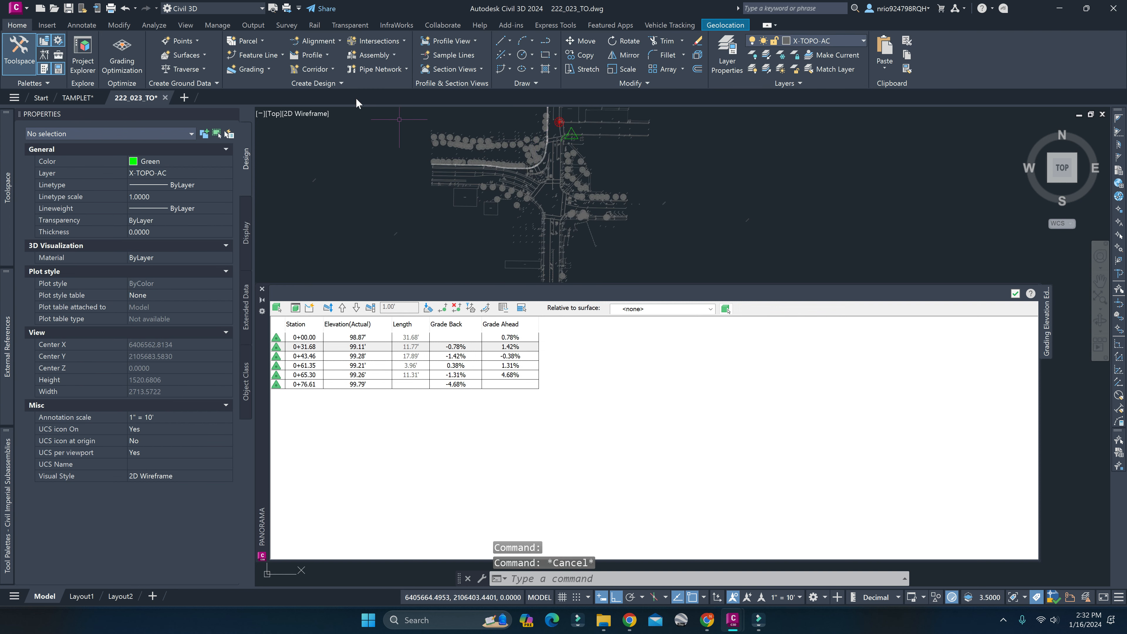
{"action": "left_click", "coordinate": [165, 98]}
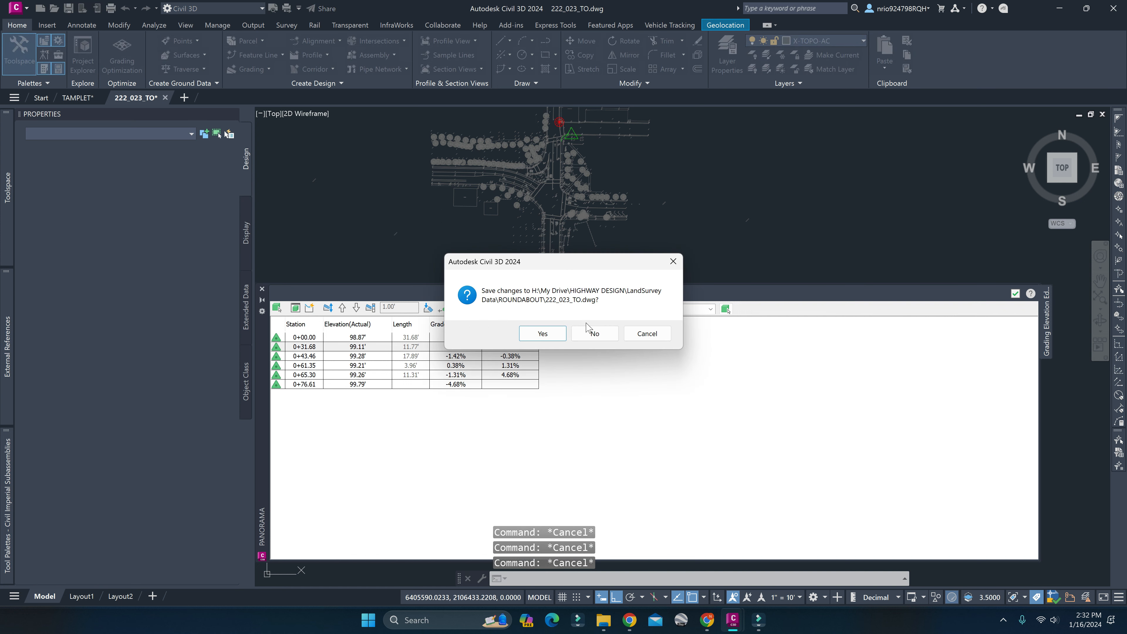
{"action": "left_click", "coordinate": [589, 332]}
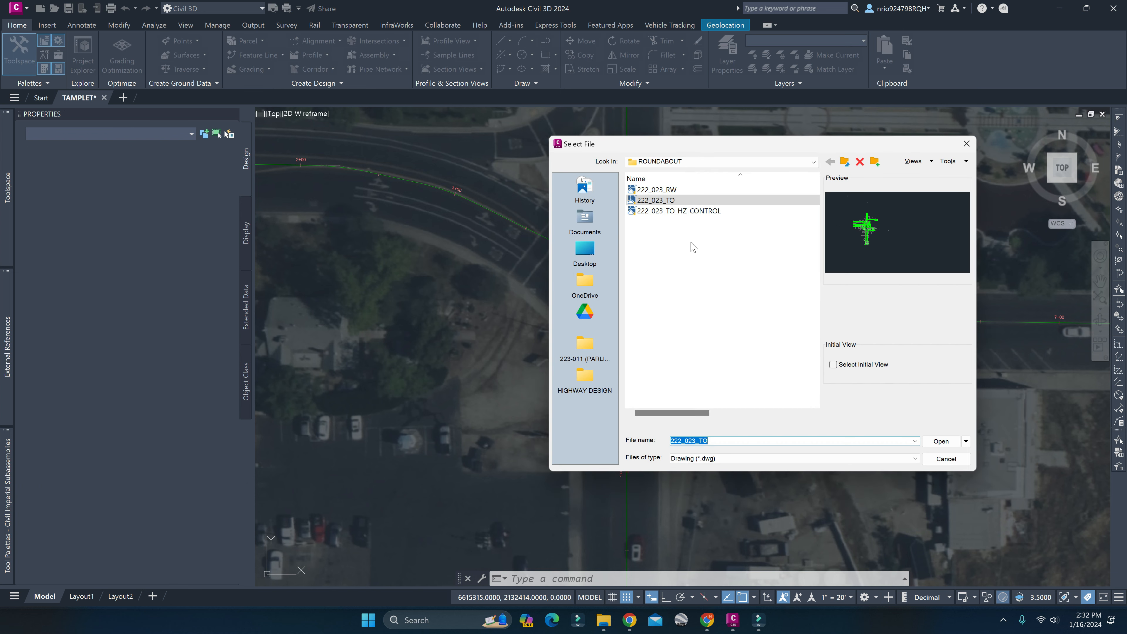
Reopen the 222_023_TO drawing from the ROUNDABOUT folder.
{"action": "left_click", "coordinate": [677, 213]}
{"action": "left_click", "coordinate": [669, 201]}
{"action": "left_click", "coordinate": [940, 441]}
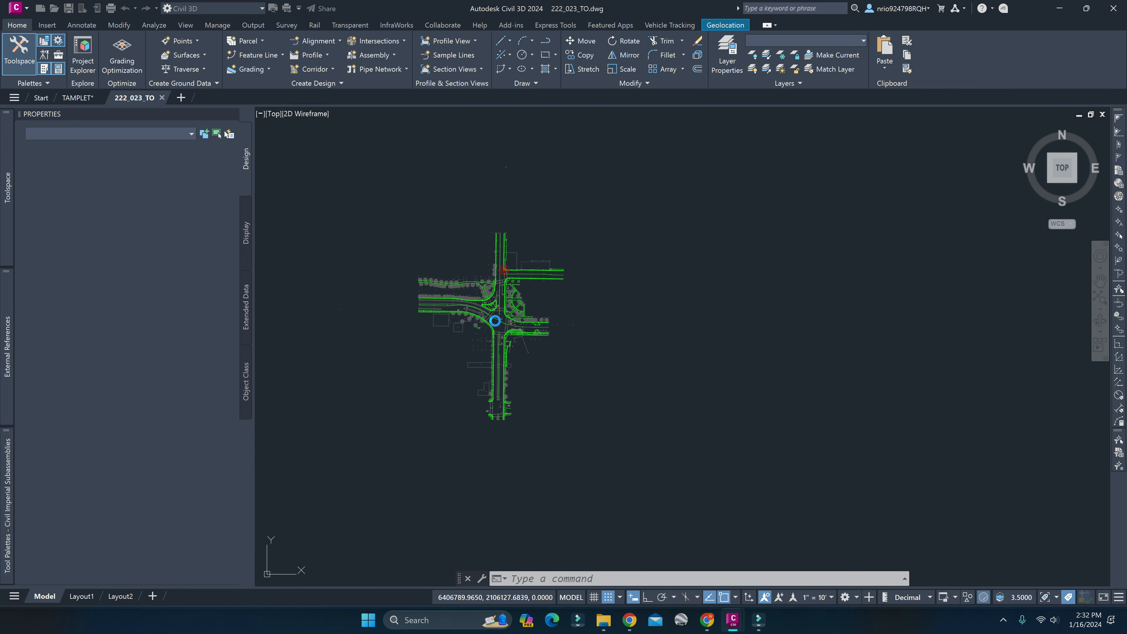
{"action": "scroll", "coordinate": [479, 303], "scroll_direction": "up", "scroll_amount": 4}
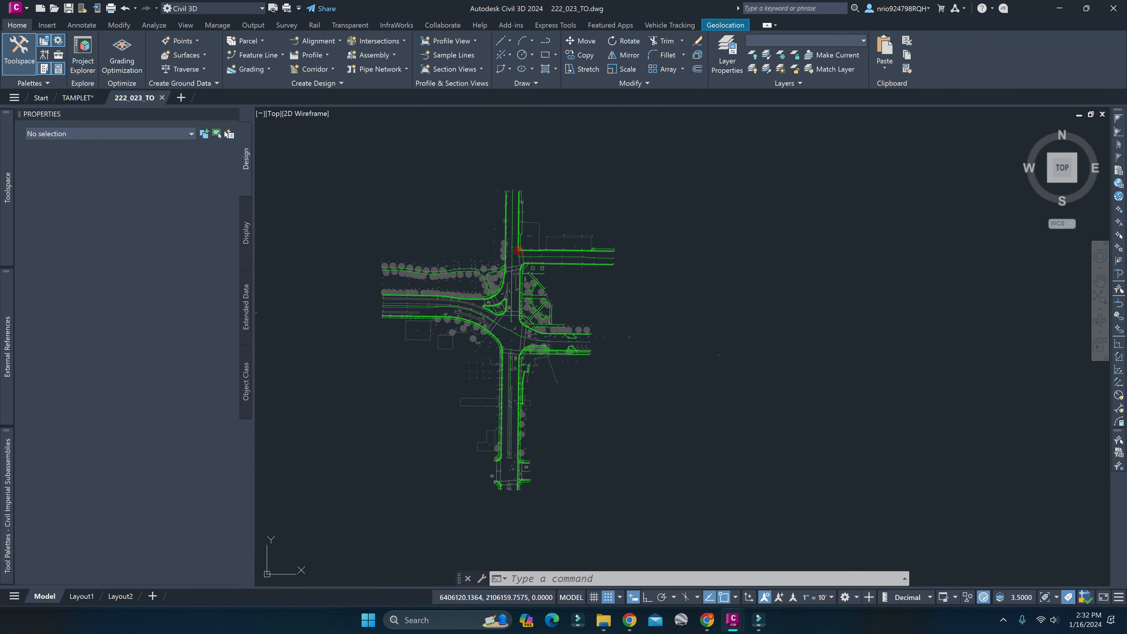
{"action": "scroll", "coordinate": [492, 310], "scroll_direction": "up", "scroll_amount": 6}
{"action": "key", "text": "Escape"}
{"action": "mouse_move", "coordinate": [664, 286]}
{"action": "middle_mouse_down"}
{"action": "mouse_move", "coordinate": [632, 381]}
{"action": "mouse_move", "coordinate": [691, 283]}
{"action": "mouse_move", "coordinate": [683, 268]}
{"action": "middle_mouse_up"}
{"action": "scroll", "coordinate": [632, 381], "scroll_direction": "down", "scroll_amount": 4}
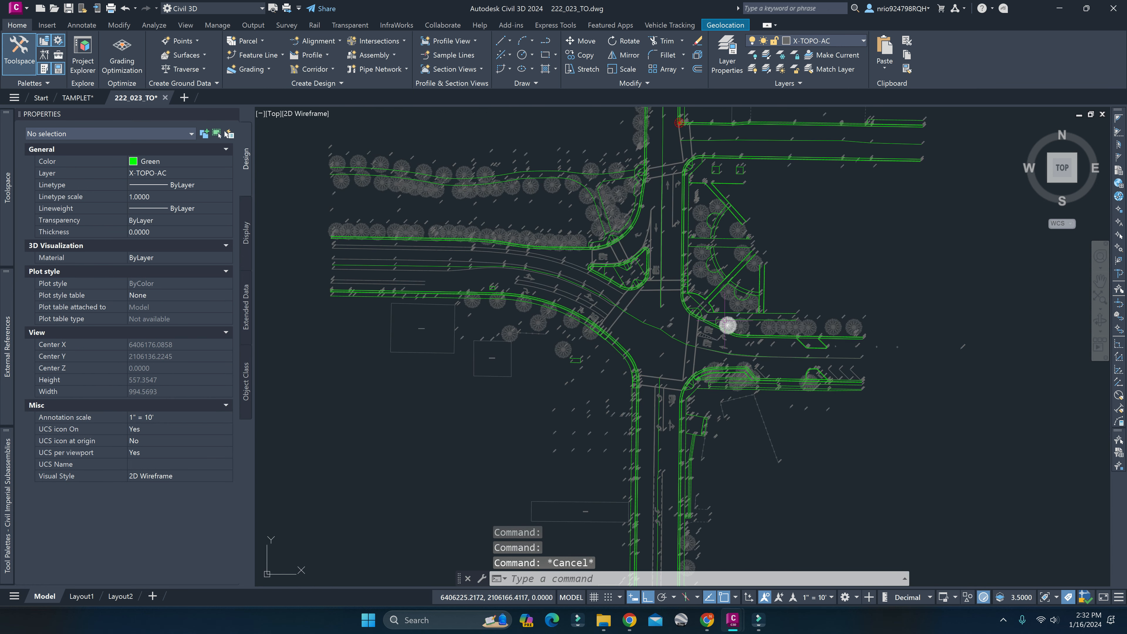
{"action": "key", "text": "Escape"}
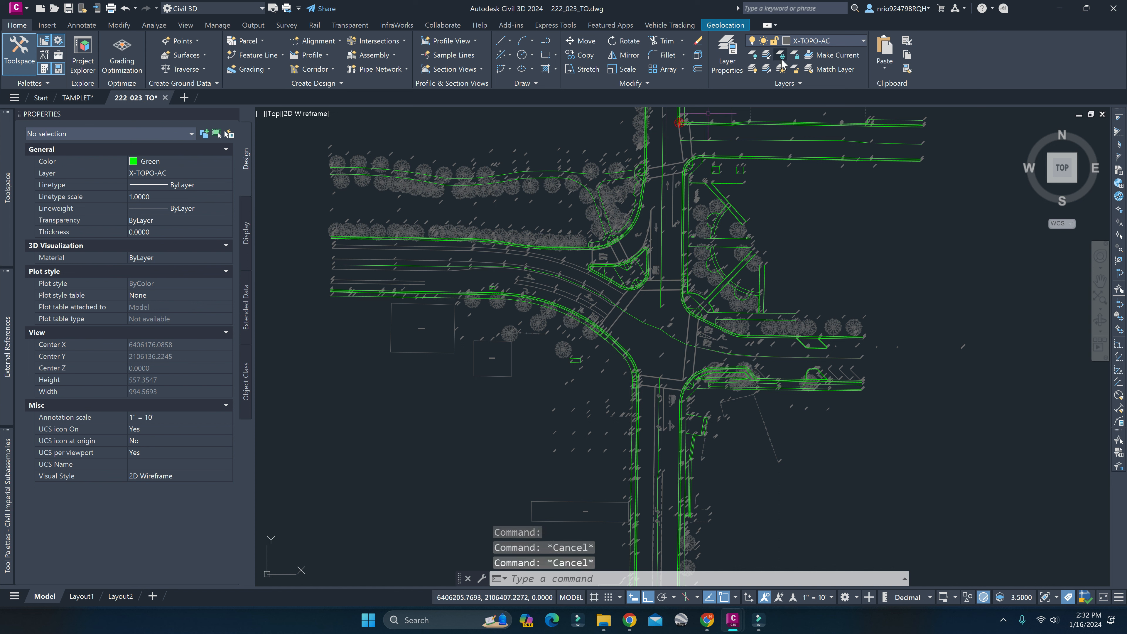
Inspect the properties of the curb feature line around the small triangular traffic island, then clear the selection.
{"action": "left_click", "coordinate": [781, 55]}
{"action": "key", "text": "Escape"}
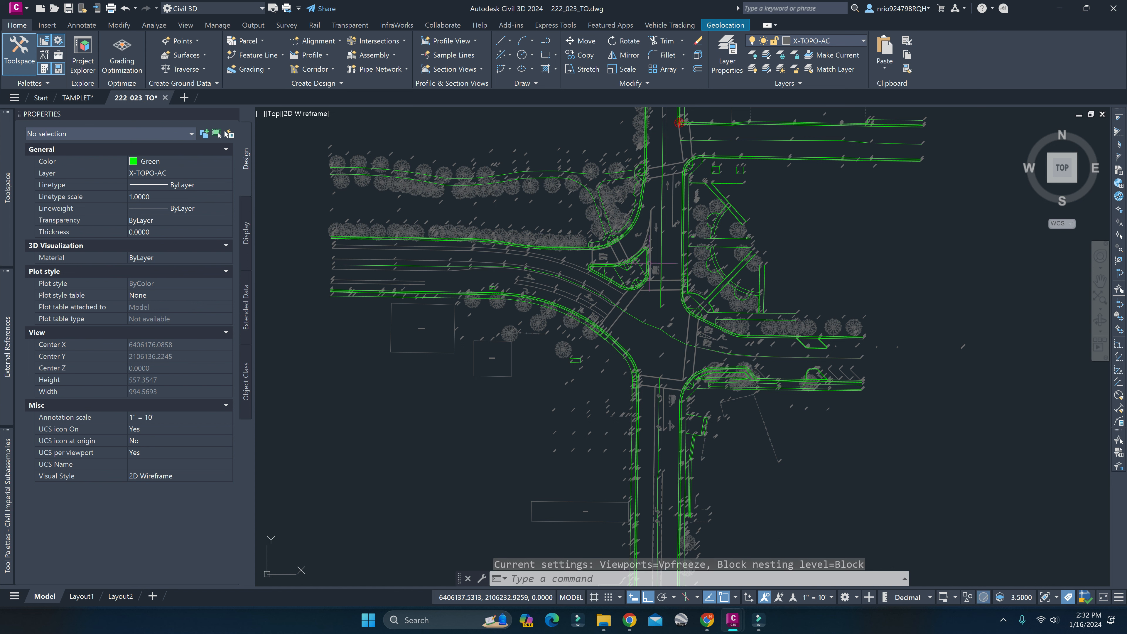
{"action": "left_click", "coordinate": [649, 269]}
{"action": "right_click", "coordinate": [650, 268]}
{"action": "key", "text": "Escape"}
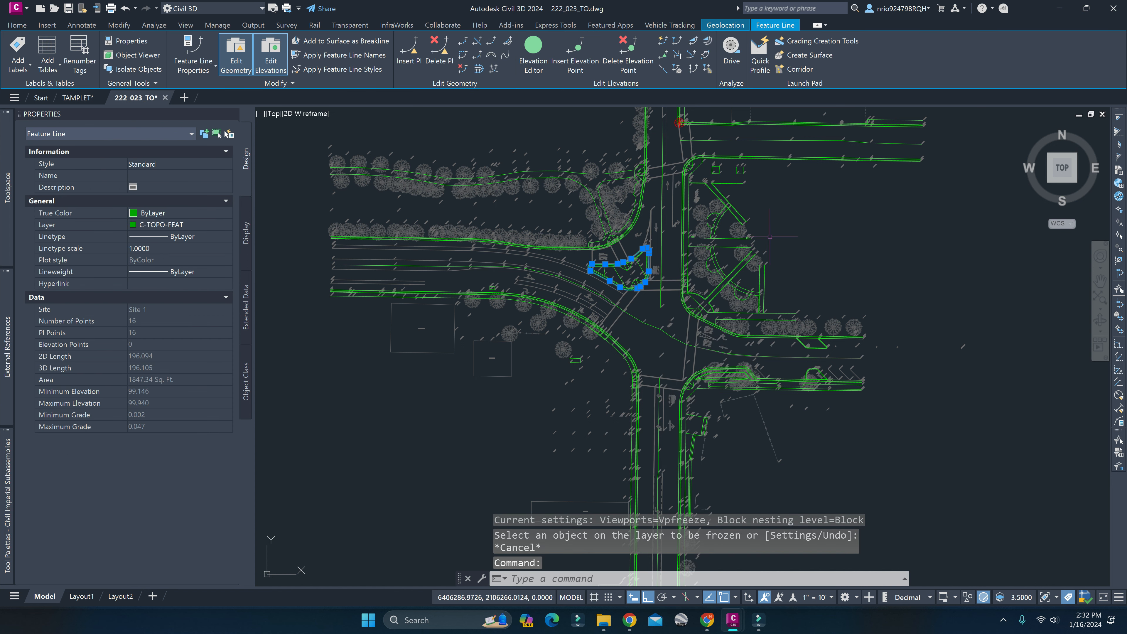
{"action": "key", "text": "Escape"}
{"action": "key", "text": "Escape"}
Examine the surveyed curb feature lines and topography along the legs of the intersection.
{"action": "middle_click_drag", "start_coordinate": [780, 234], "coordinate": [726, 255]}
{"action": "scroll", "coordinate": [727, 255], "scroll_direction": "down", "scroll_amount": 2}
{"action": "middle_click_drag", "start_coordinate": [680, 203], "coordinate": [658, 286]}
{"action": "scroll", "coordinate": [690, 260], "scroll_direction": "up", "scroll_amount": 6}
{"action": "scroll", "coordinate": [649, 320], "scroll_direction": "up", "scroll_amount": 4}
{"action": "scroll", "coordinate": [660, 323], "scroll_direction": "down", "scroll_amount": 8}
{"action": "mouse_move", "coordinate": [690, 466]}
{"action": "middle_mouse_down"}
{"action": "mouse_move", "coordinate": [673, 422]}
{"action": "mouse_move", "coordinate": [676, 296]}
{"action": "middle_mouse_up"}
{"action": "scroll", "coordinate": [676, 296], "scroll_direction": "down", "scroll_amount": 2}
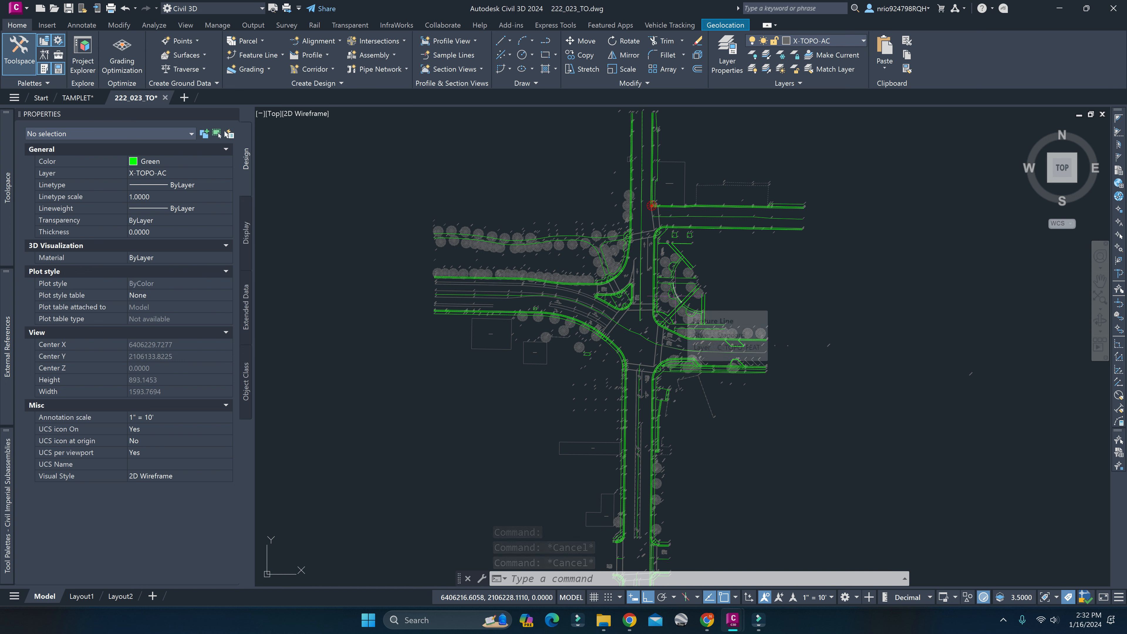
{"action": "type", "text": "f"}
{"action": "key", "text": "Escape"}
{"action": "left_click", "coordinate": [747, 268]}
{"action": "key", "text": "Escape"}
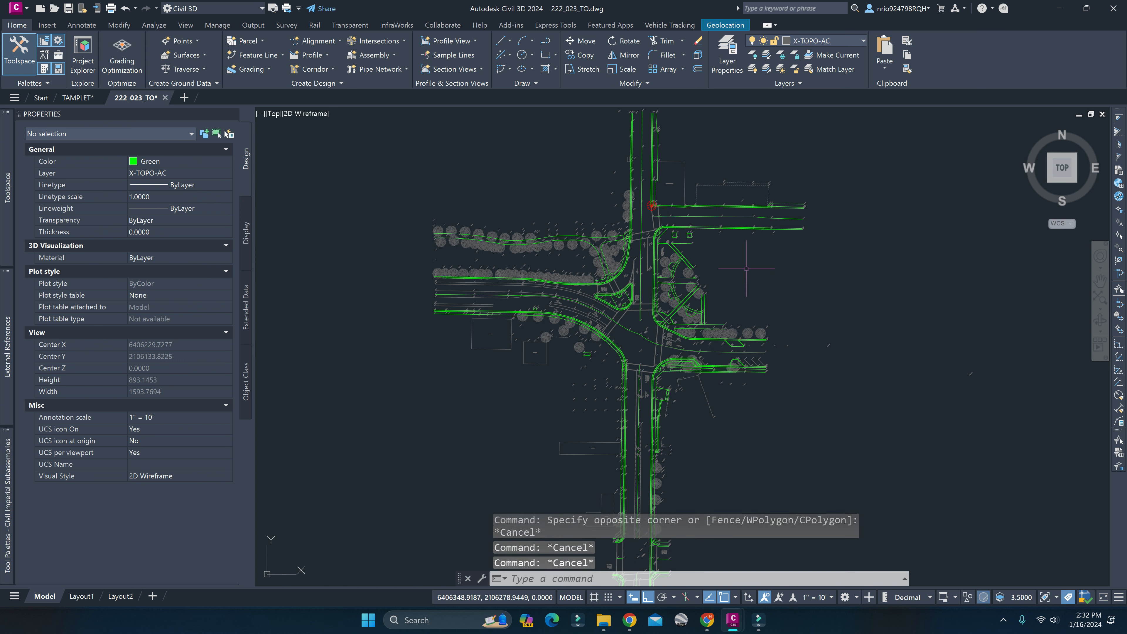